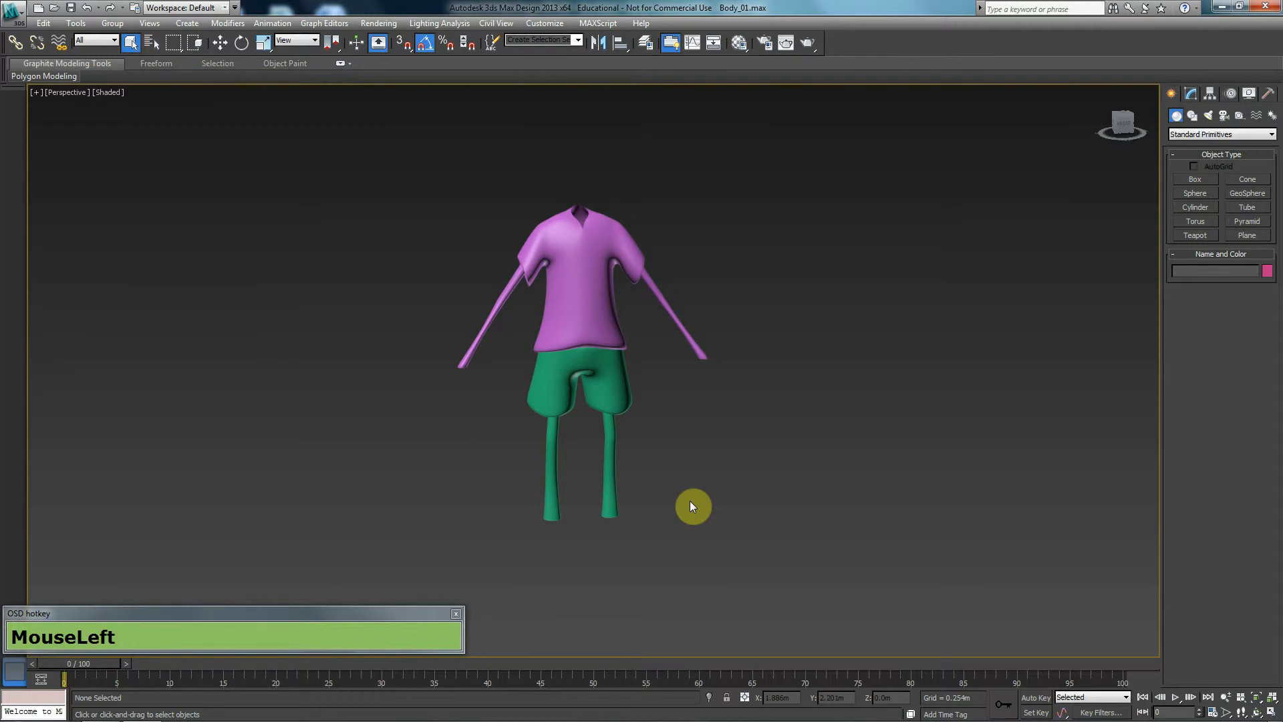
- Reset the scene without keeping the current body model and switch the viewport to the front view
click(12, 10)
click(43, 69)
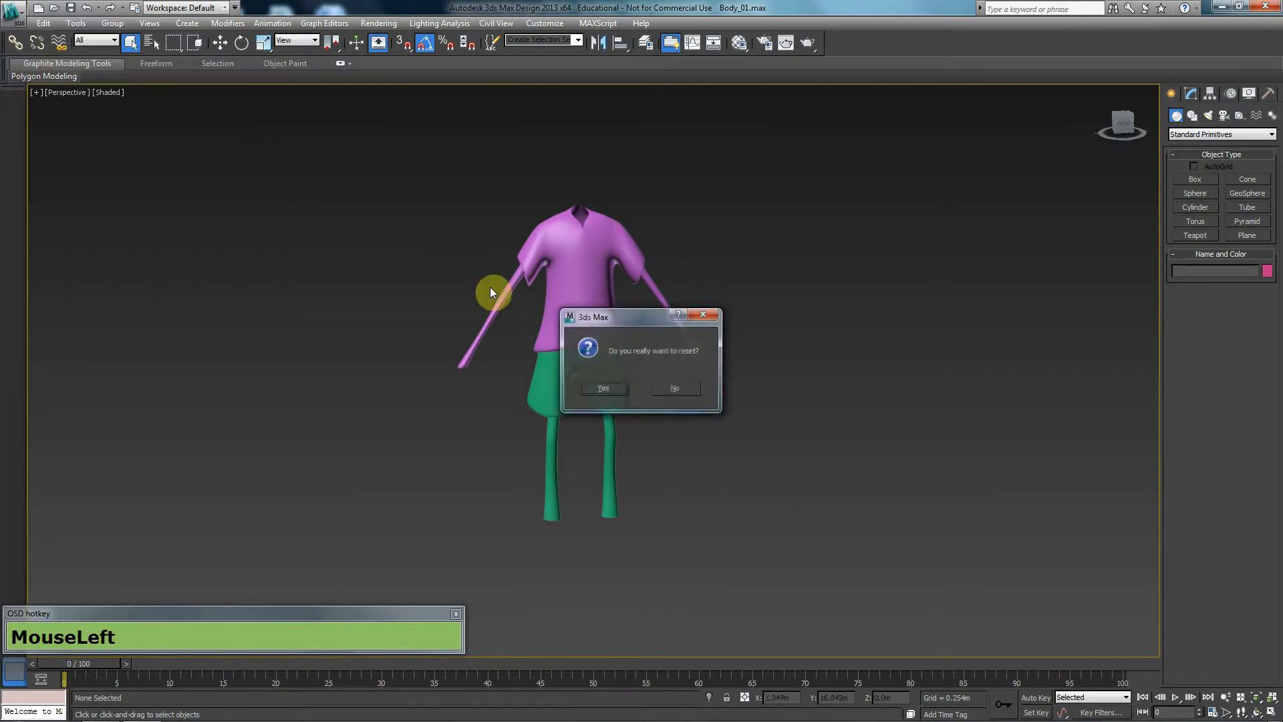
click(608, 388)
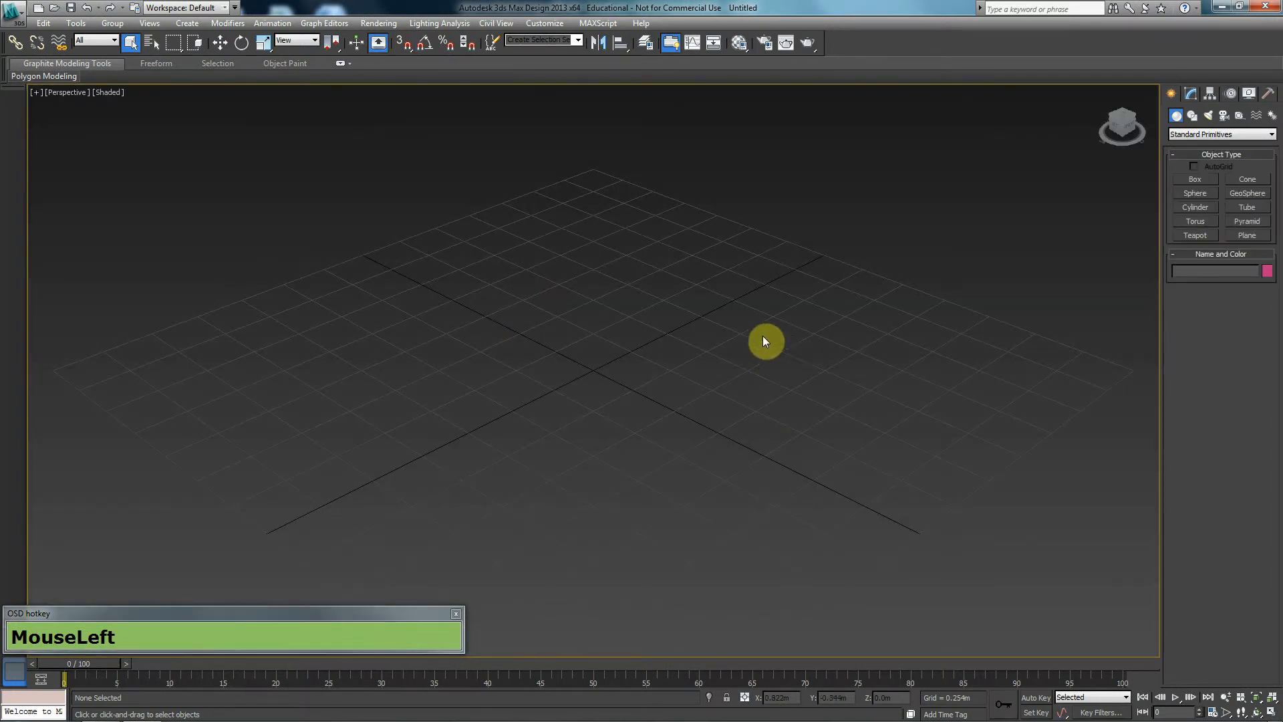
key(f)
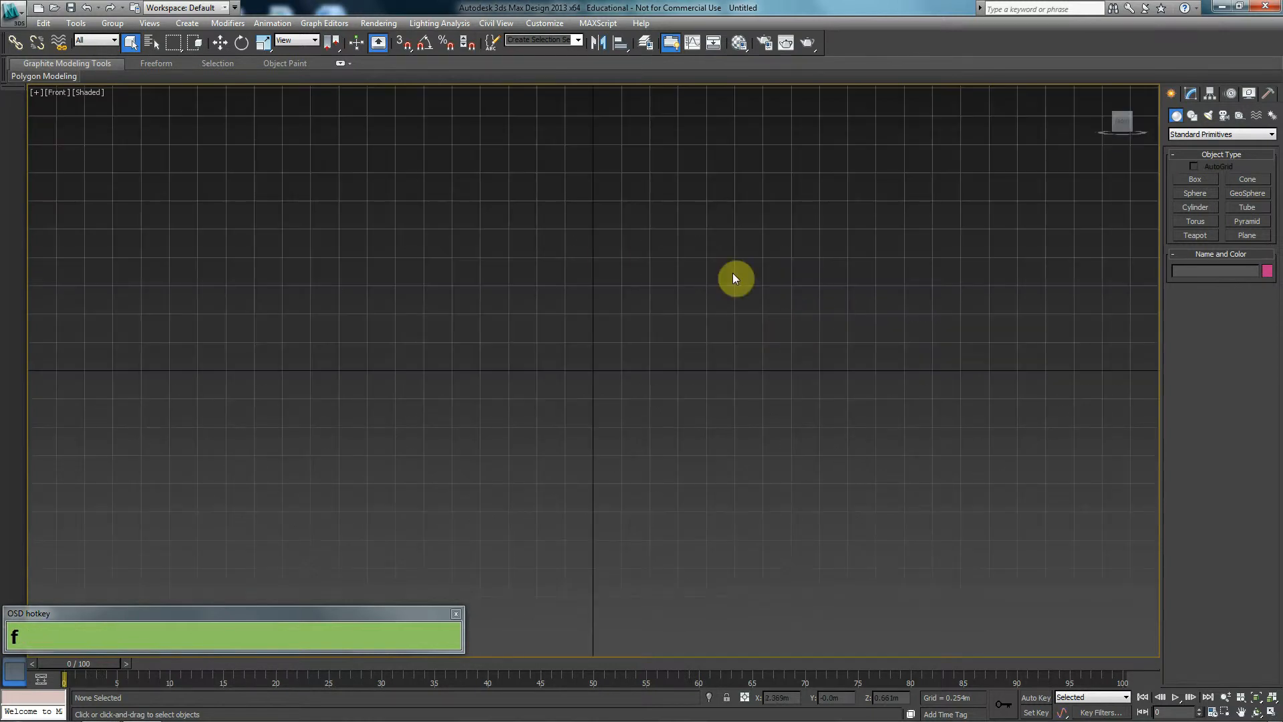
middle_drag(739, 314, 761, 441)
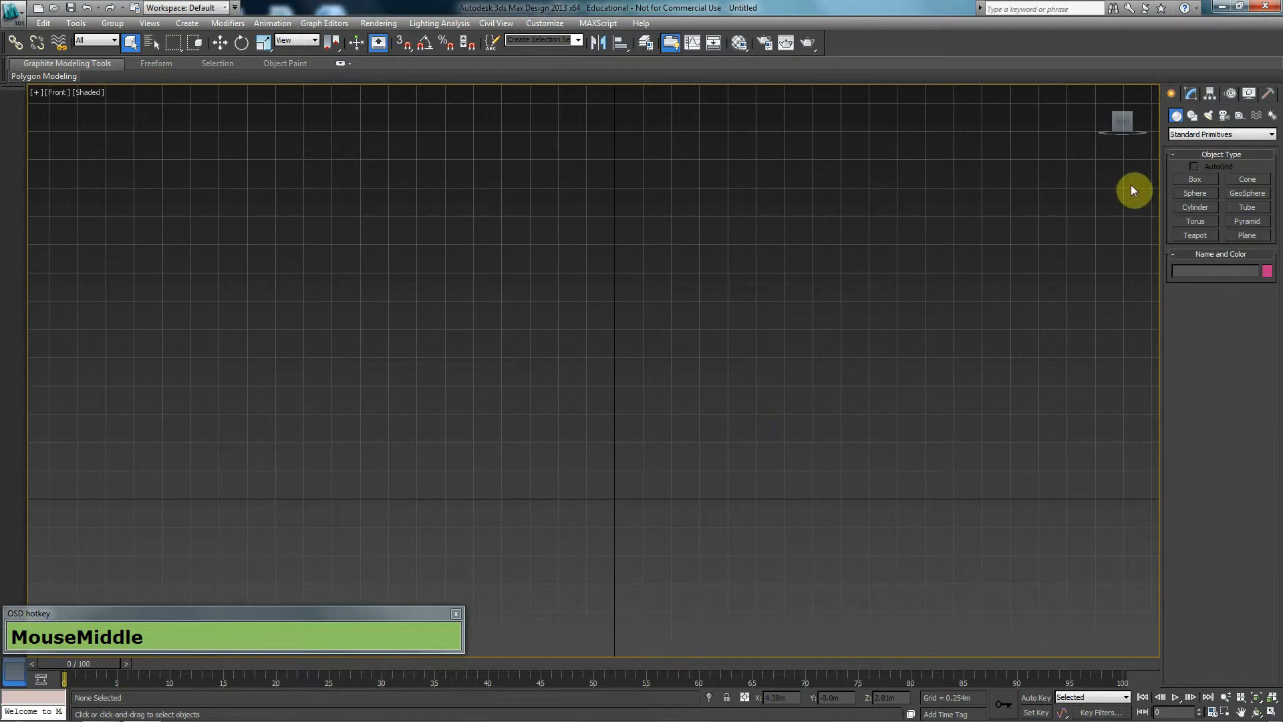
- Draw a box about 2.5 m long, 2.18 m wide and 0.23 m high, with the grid hidden and edged faces shown
click(1195, 179)
mouse_move(604, 221)
mouse_down()
mouse_move(805, 513)
mouse_move(848, 497)
mouse_up()
key(g)
key(F4)
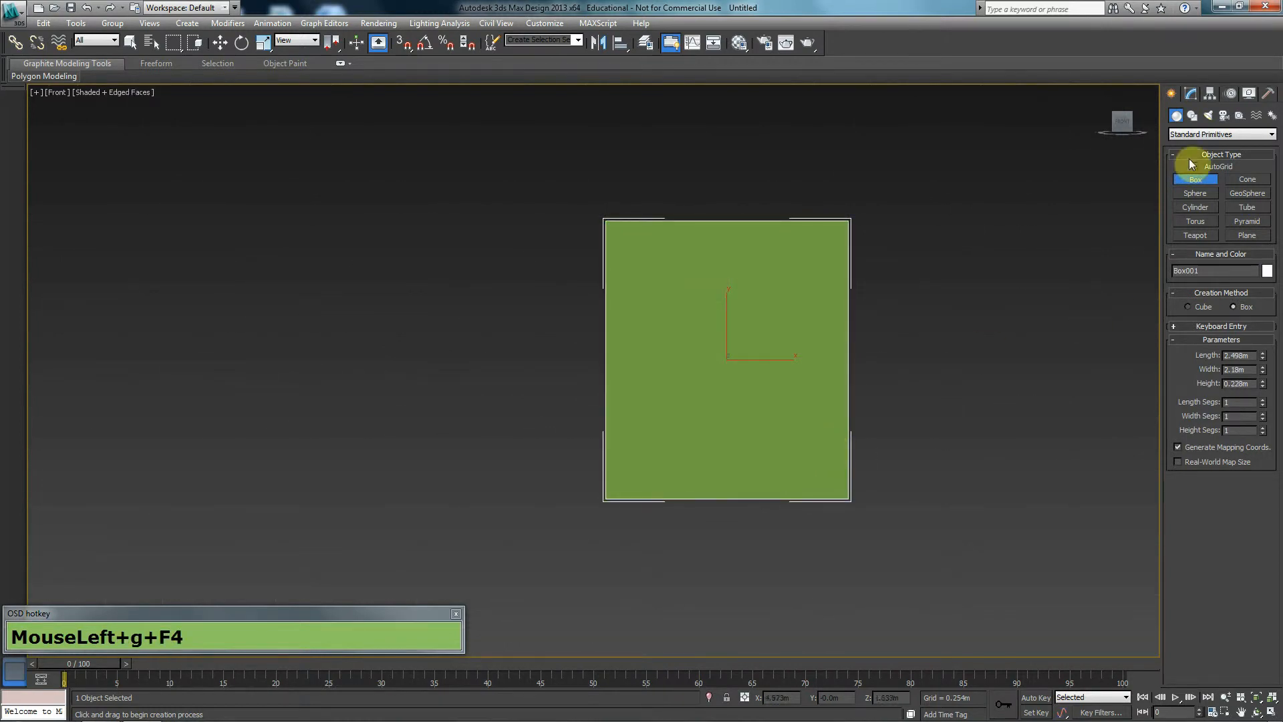
- Set the box's length and width segments to 4 and convert it to an Editable Poly
click(1190, 93)
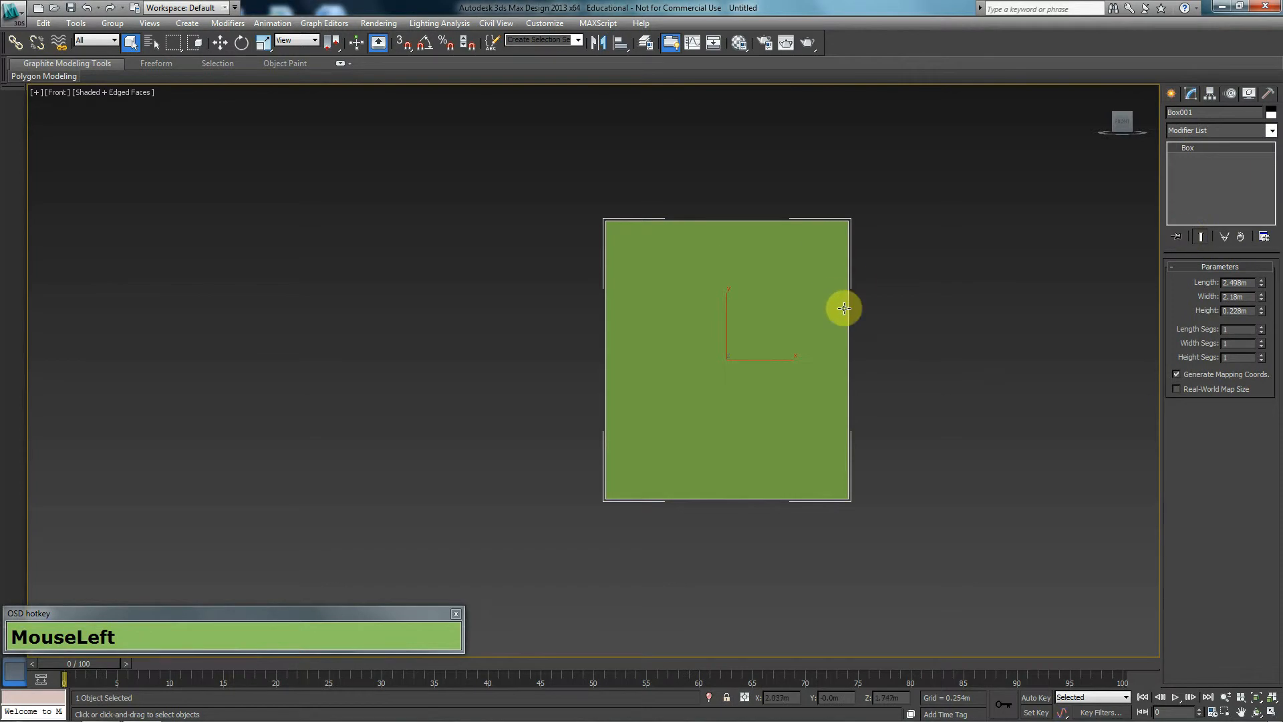
drag(1261, 327, 1263, 342)
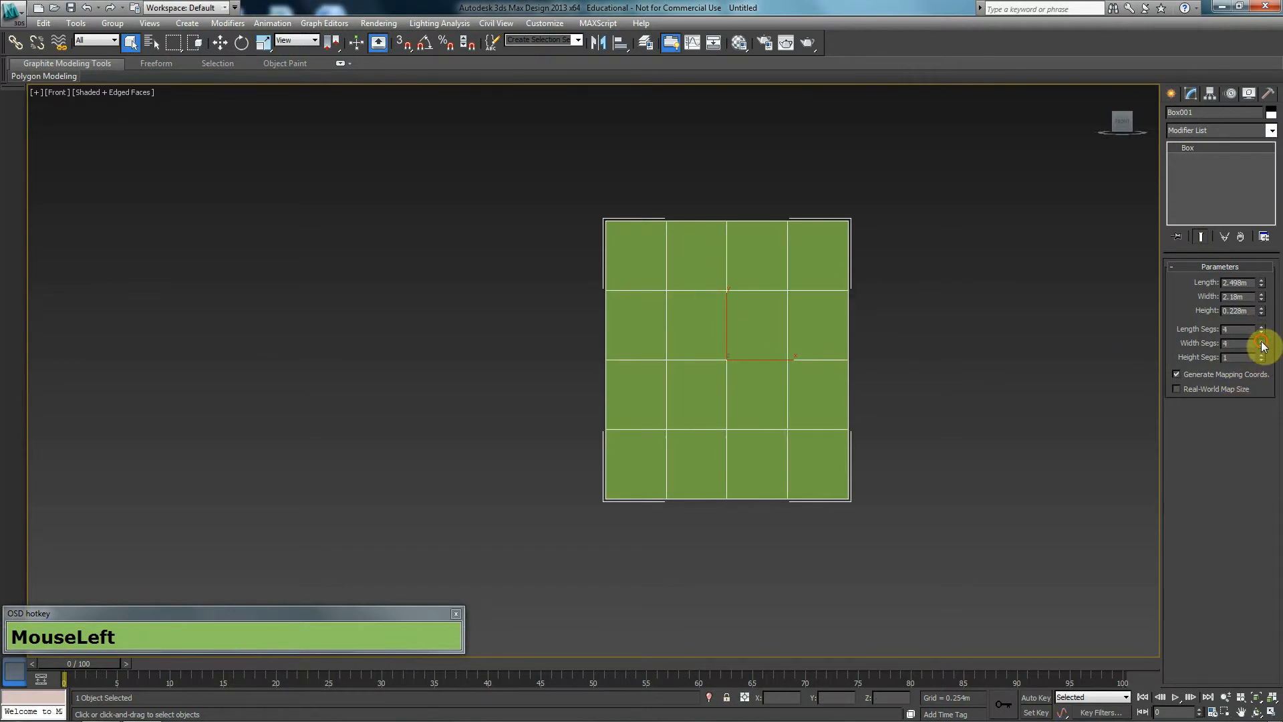
middle_drag(715, 367, 584, 320)
right_click(583, 320)
right_click(604, 376)
right_click(564, 301)
mouse_move(645, 423)
click(707, 435)
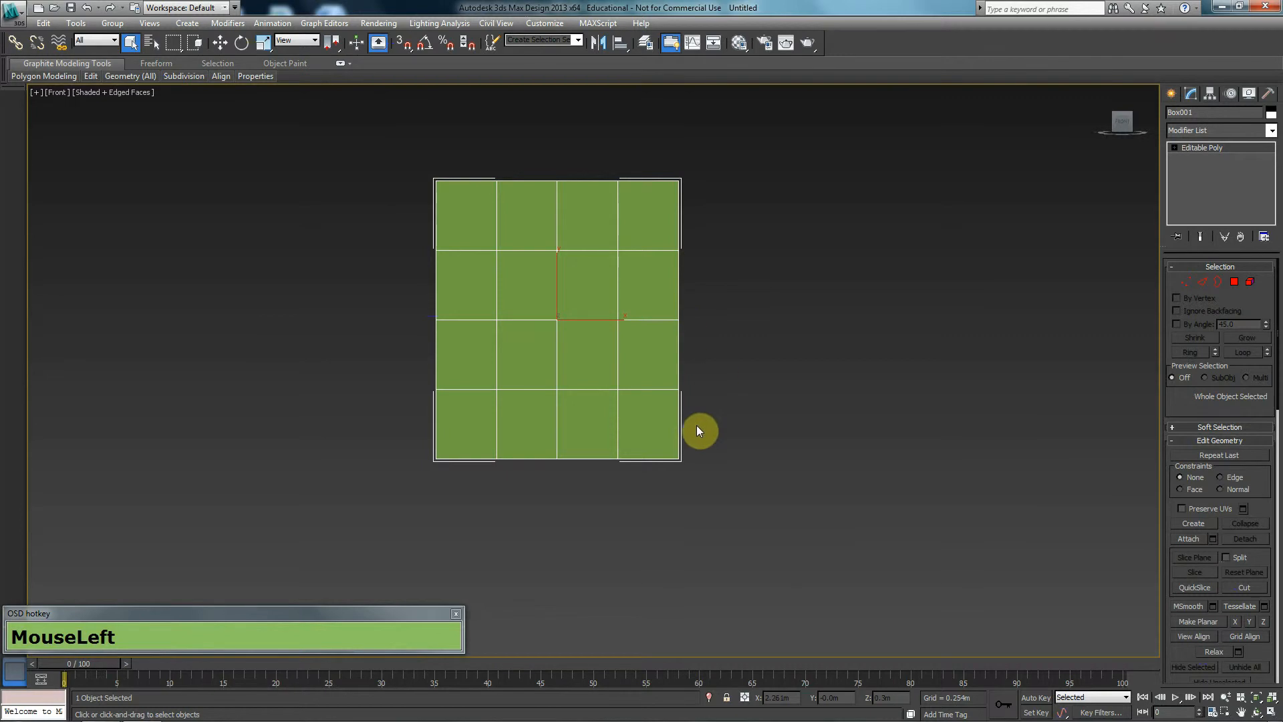
- Reshape the palm's right edge by raising the bottom corner vertices, pulling the row above outward and nudging the upper row slightly inward
key(1)
drag(707, 516, 748, 384)
key(w)
drag(673, 438, 674, 384)
click(677, 320)
drag(694, 276, 707, 252)
- Curve the palm's top edge by raising the middle and right-of-middle vertices and lowering the top-left corner vertices
drag(747, 152, 664, 207)
drag(640, 146, 538, 210)
drag(595, 151, 590, 124)
drag(471, 161, 413, 207)
drag(437, 140, 440, 167)
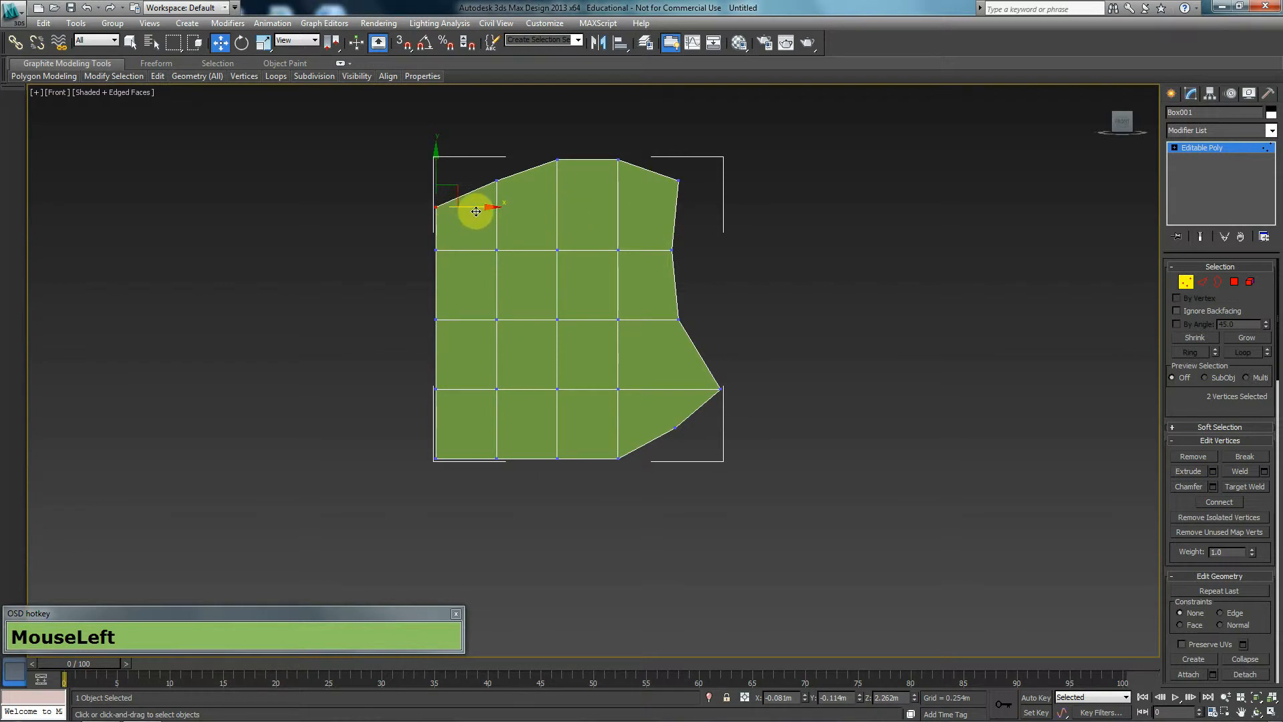
drag(475, 206, 487, 207)
key(ctrl+z)
- Offset the palm's left-edge vertices slightly inward and outward to make the side uneven, then leave vertex editing
drag(396, 225, 467, 272)
drag(425, 339, 469, 317)
drag(381, 361, 459, 431)
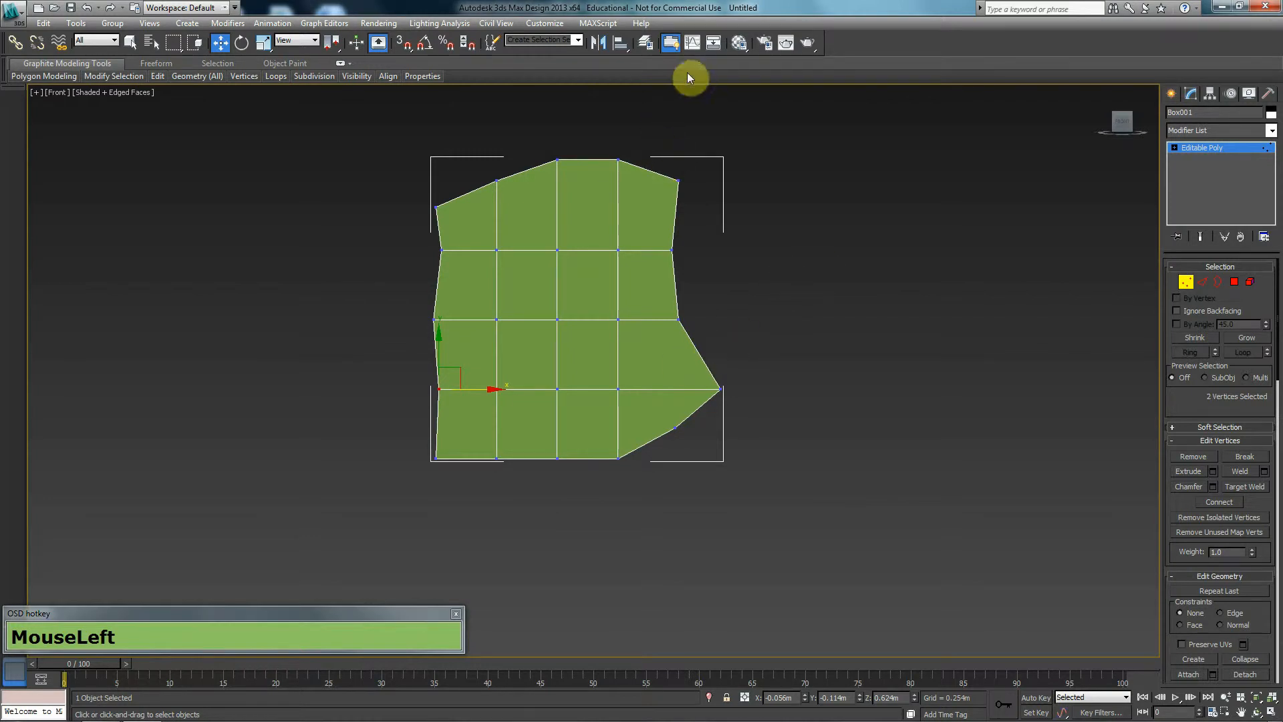
click(1186, 281)
- Draw a finger box about 1.92 m long, 0.26 m wide and 0.09 m high beside the palm, with length and width segments of 1
middle_drag(766, 313, 671, 312)
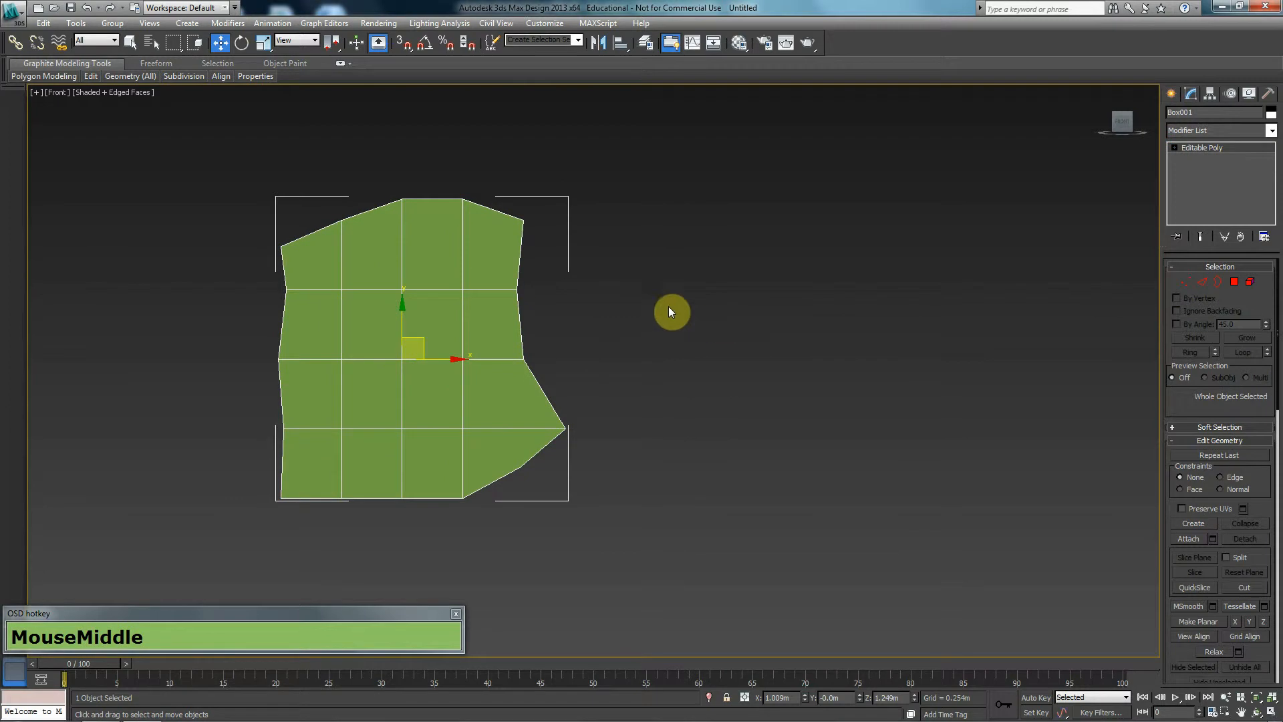
click(1172, 93)
click(1203, 182)
middle_drag(831, 220, 664, 364)
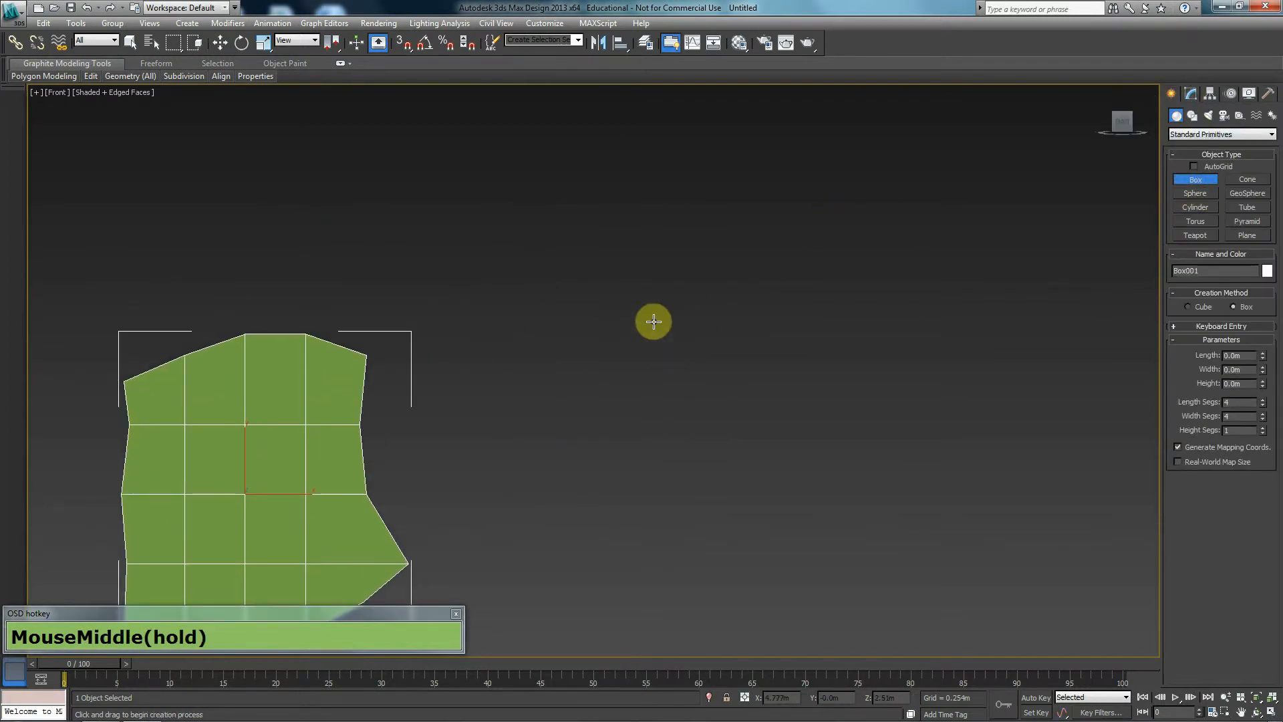
drag(587, 132, 612, 332)
click(613, 329)
click(1191, 94)
right_click(1262, 329)
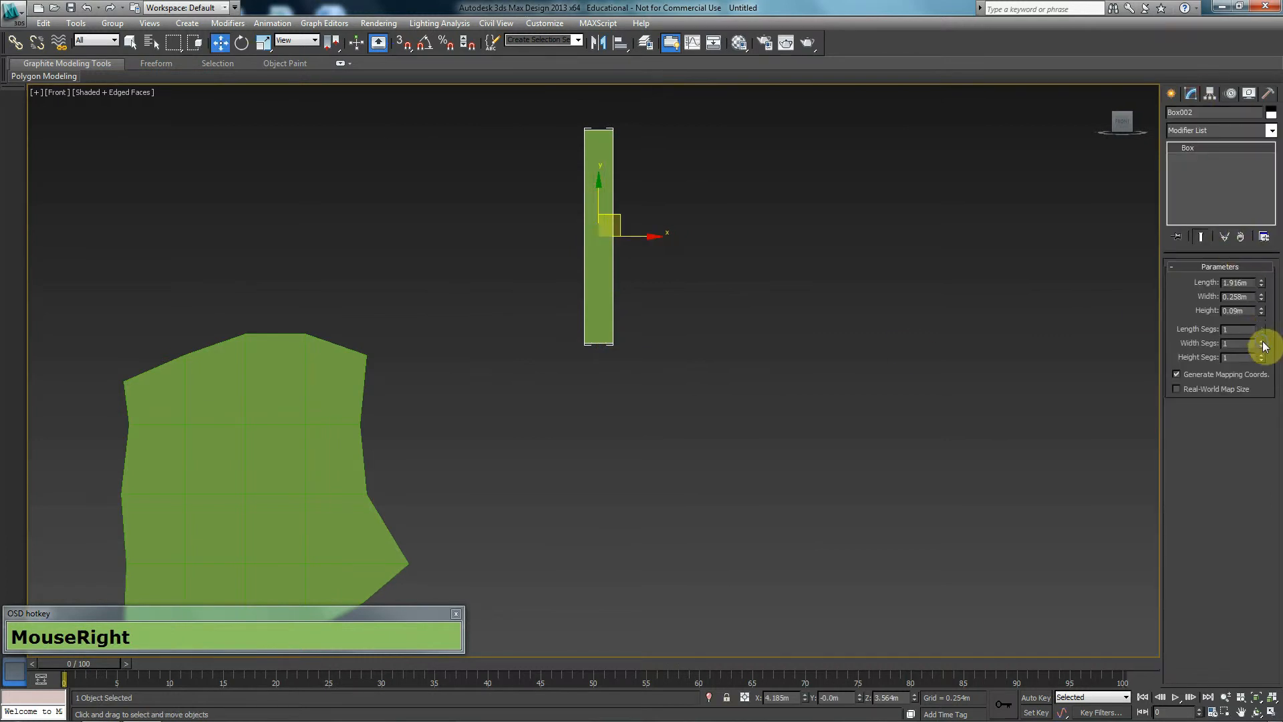
right_click(1262, 343)
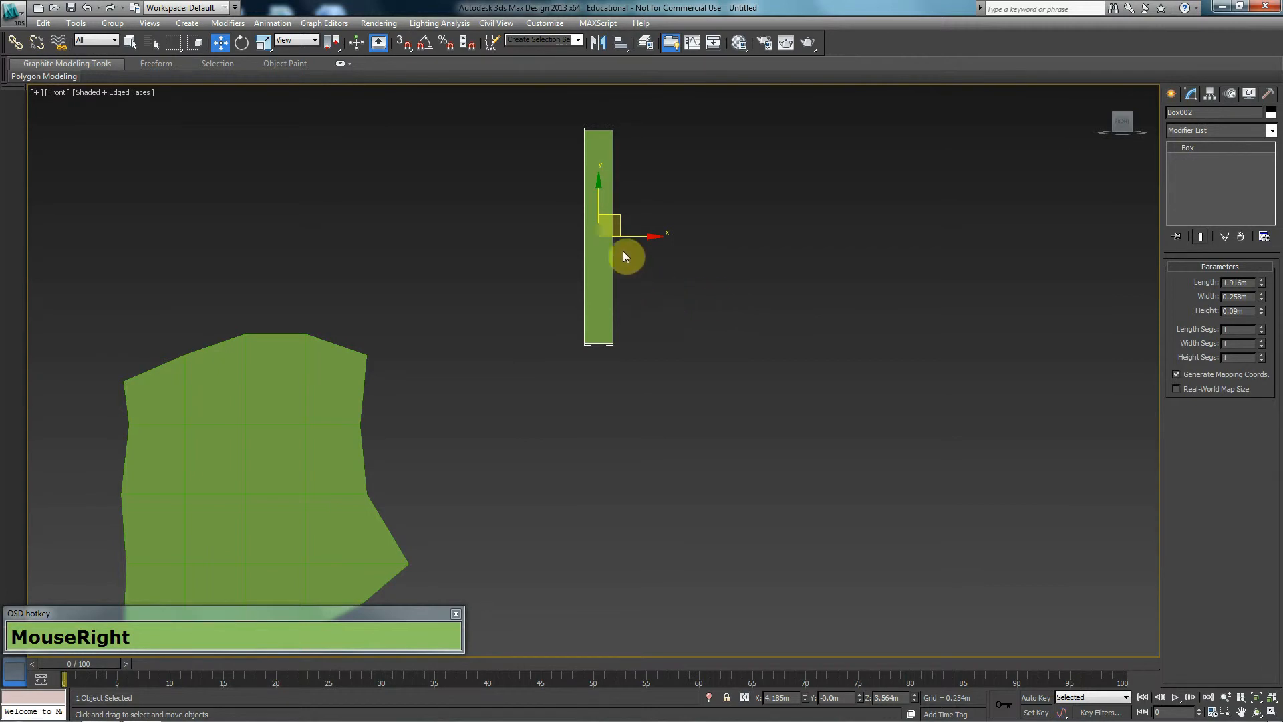
- Convert the narrow finger box to an Editable Poly
scroll(625, 249, up, 4)
middle_drag(578, 295, 581, 386)
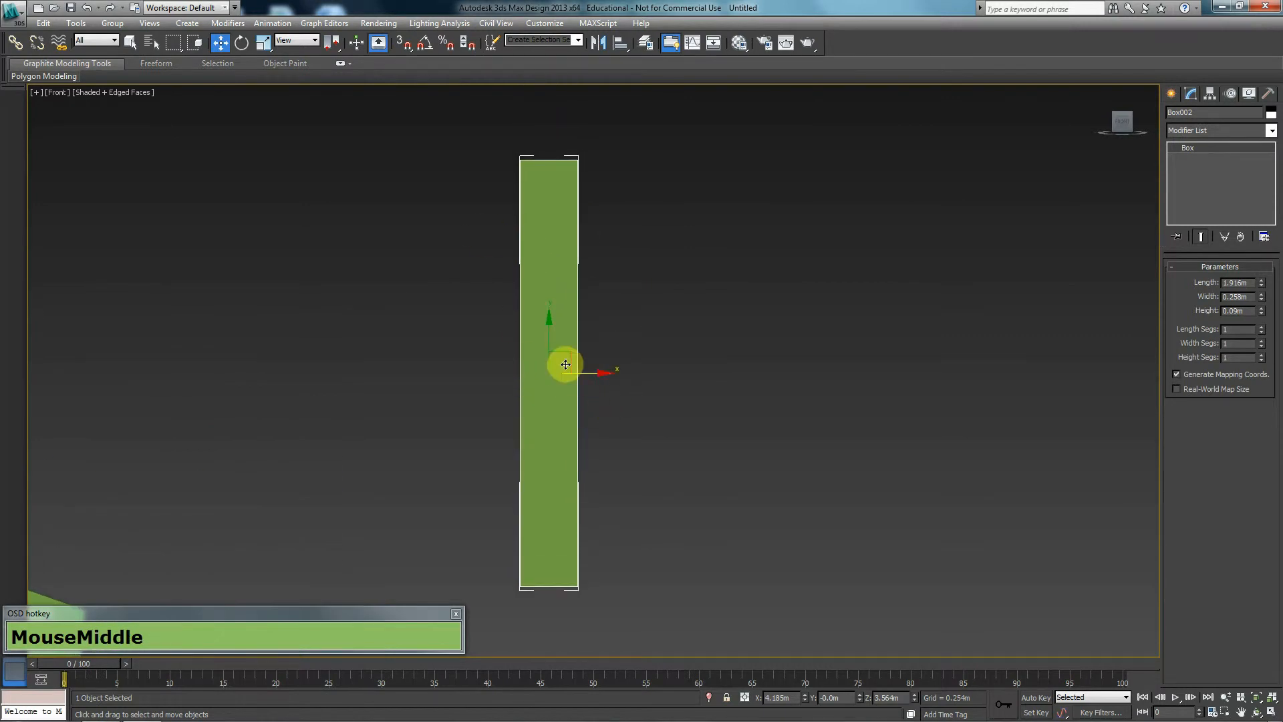
right_click(564, 319)
mouse_move(668, 439)
click(772, 454)
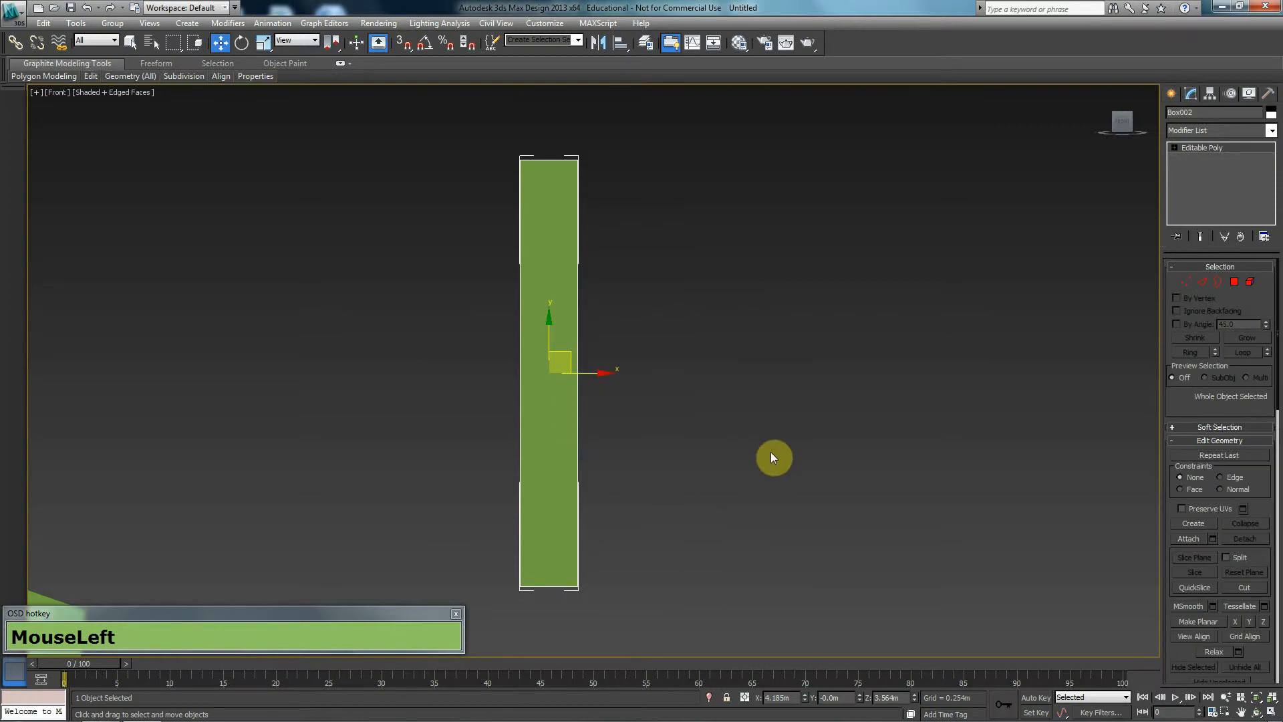
- Connect the finger's four long edges with 2 segments
click(1203, 283)
drag(982, 312, 379, 374)
click(1269, 520)
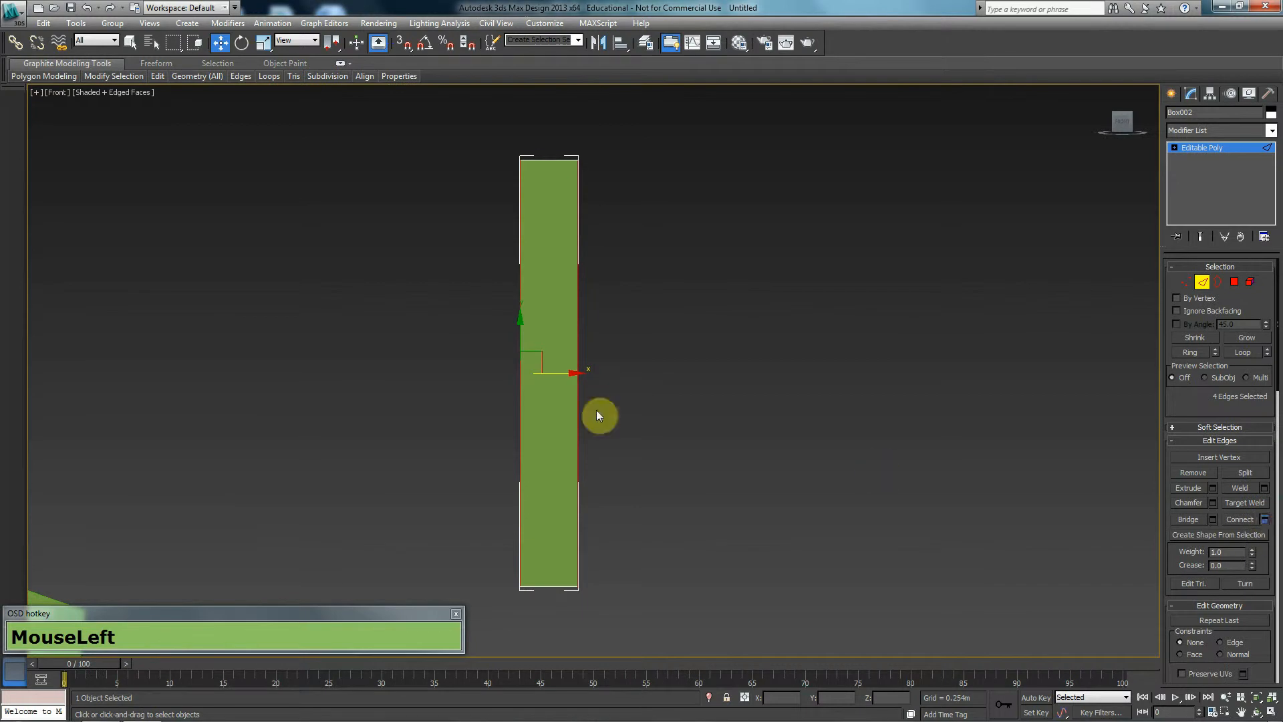
click(609, 378)
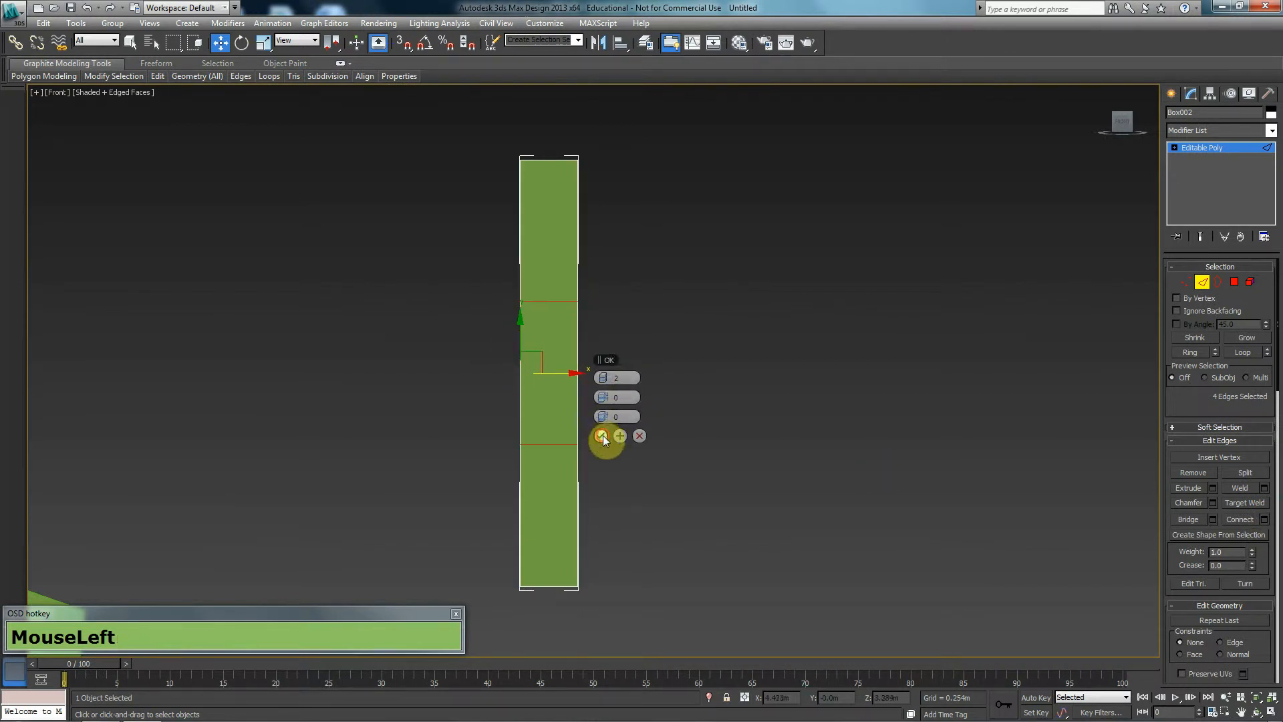
click(601, 436)
- Move the finger's upper vertex loop up near the tip and shift the lower loop up slightly
key(1)
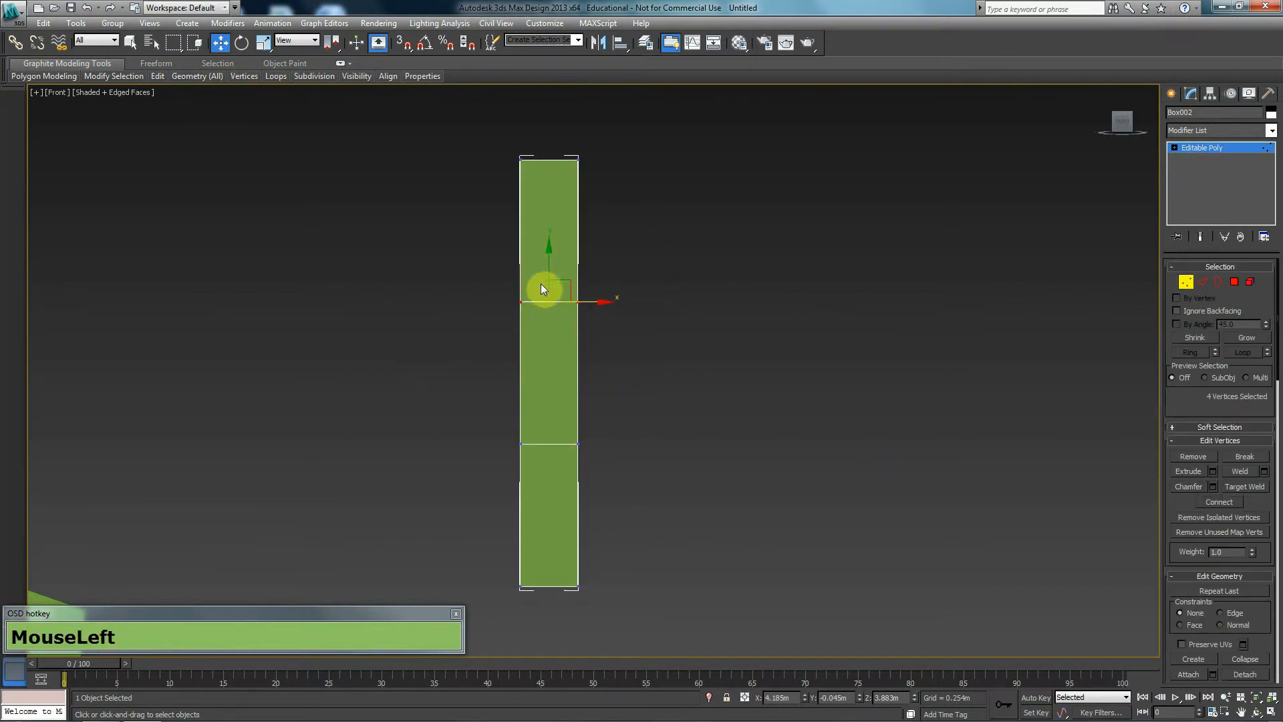
drag(551, 268, 550, 198)
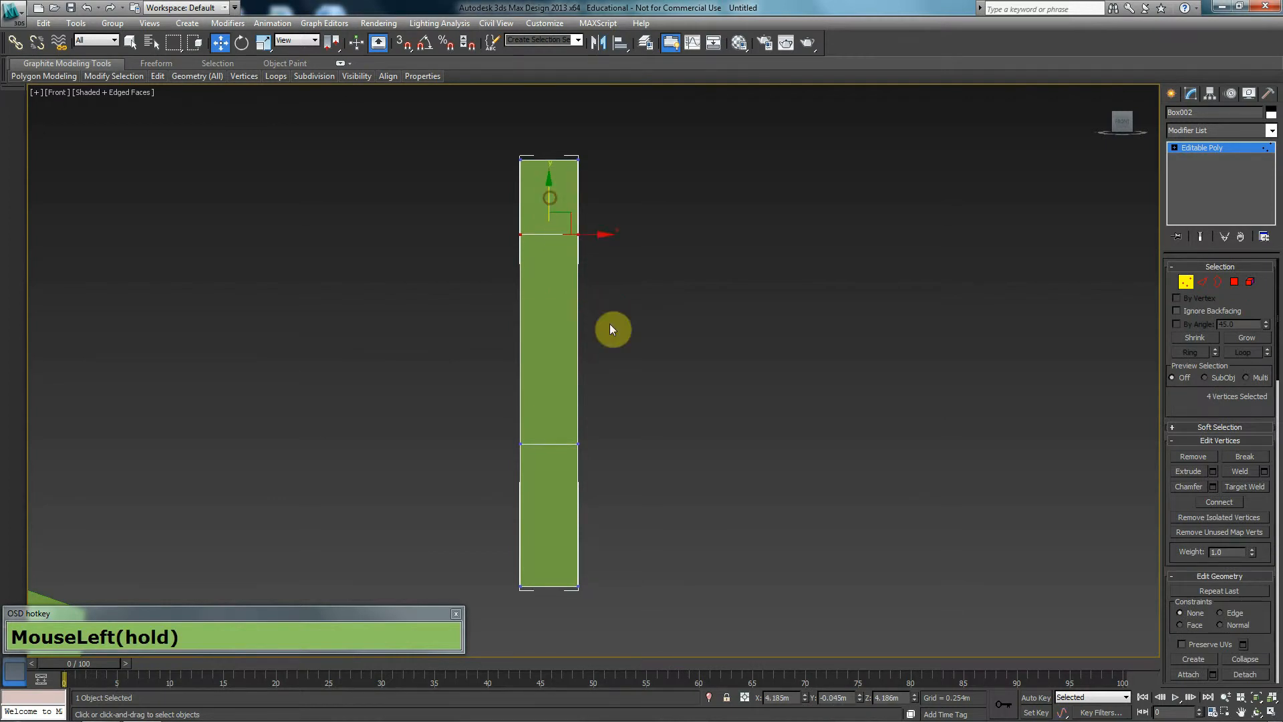
drag(634, 352, 472, 581)
drag(544, 415, 549, 371)
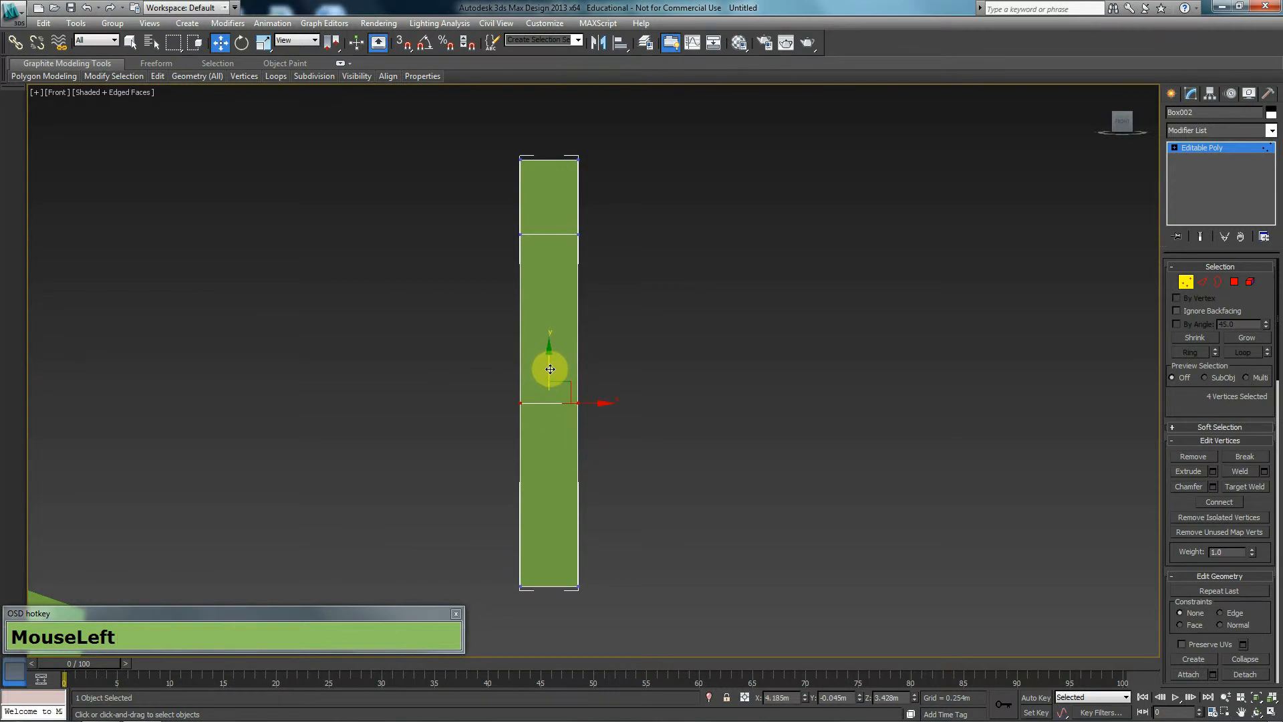
- In the left view, raise the whole finger further above the palm and scale up its thickness
key(l)
middle_drag(548, 355, 580, 505)
key(z)
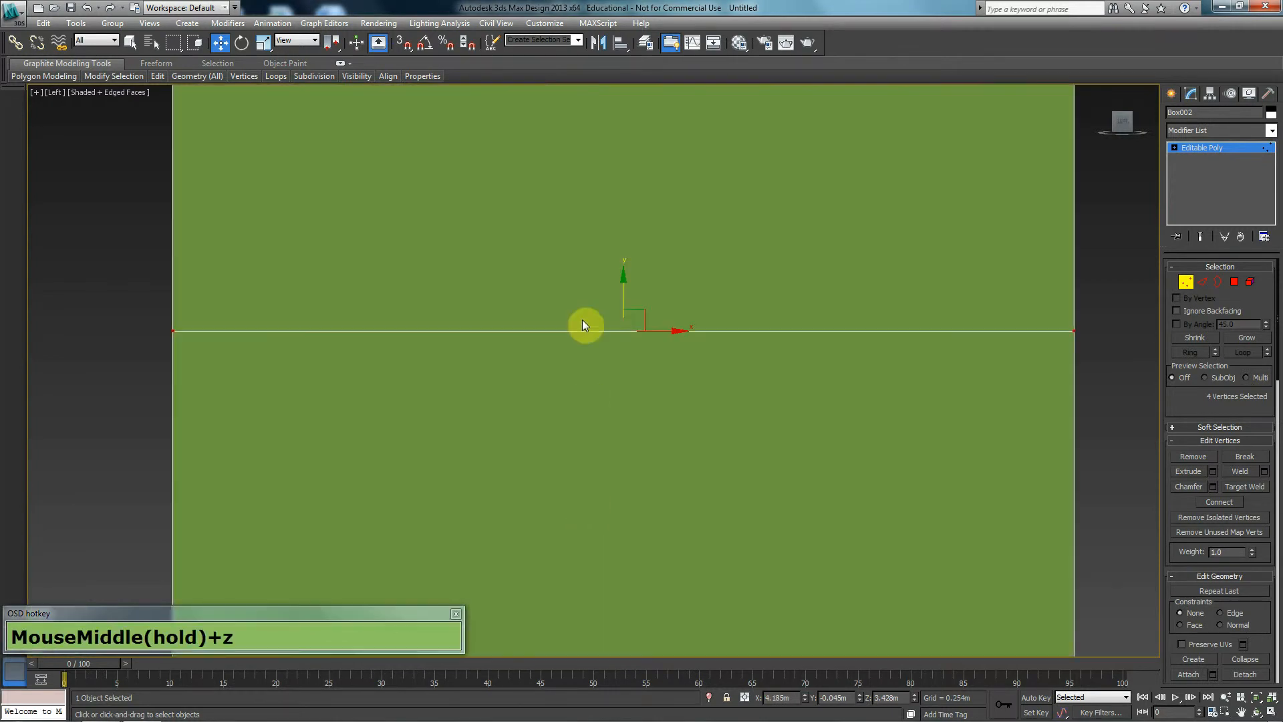
scroll(591, 341, down, 8)
scroll(595, 383, down, 2)
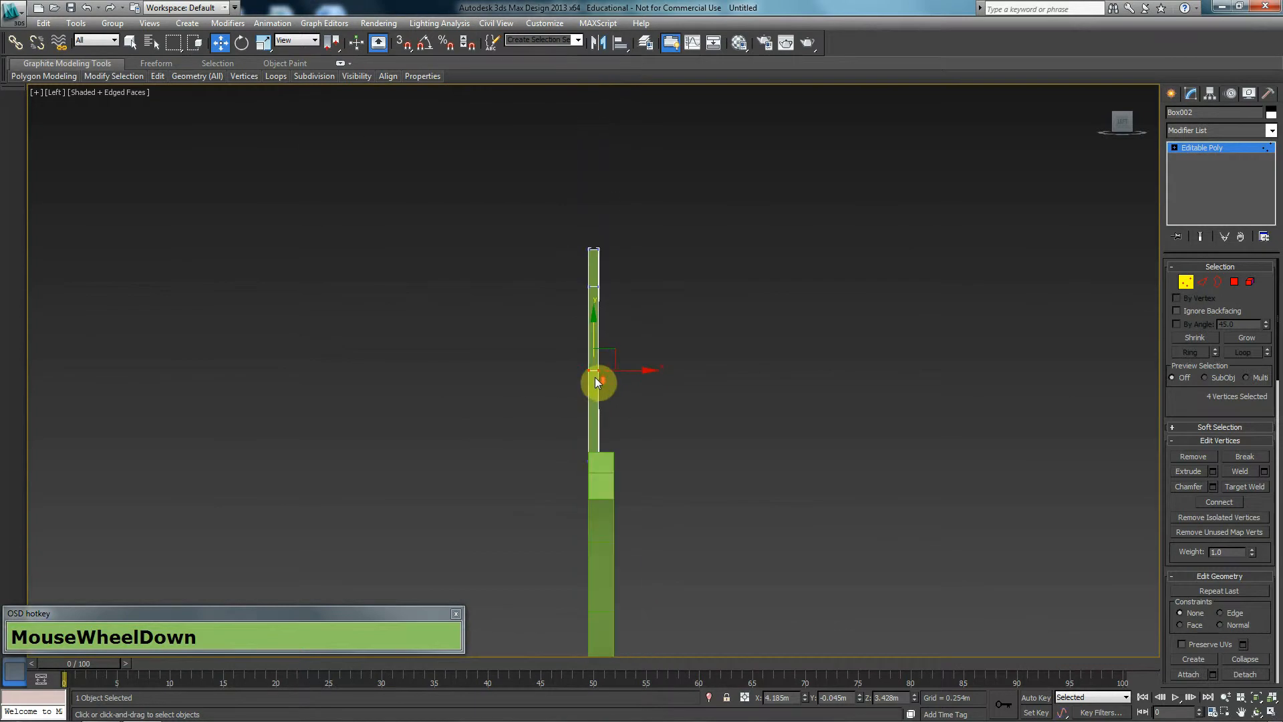
click(1185, 281)
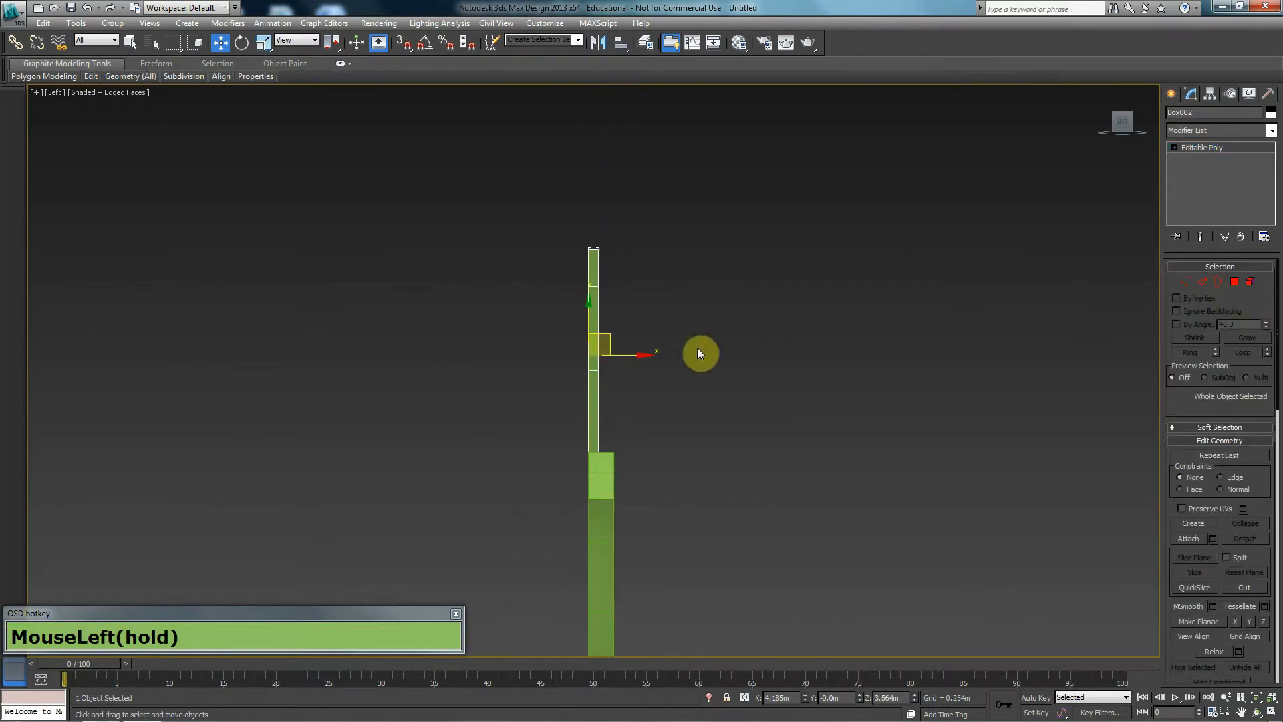
click(587, 322)
drag(587, 322, 588, 232)
key(r)
mouse_move(656, 271)
mouse_down()
mouse_move(697, 267)
mouse_move(655, 264)
mouse_up()
- Move the fingertip's top vertices on one side inward in the left view to slope the tip
middle_drag(655, 263, 619, 381)
key(1)
scroll(602, 353, up, 2)
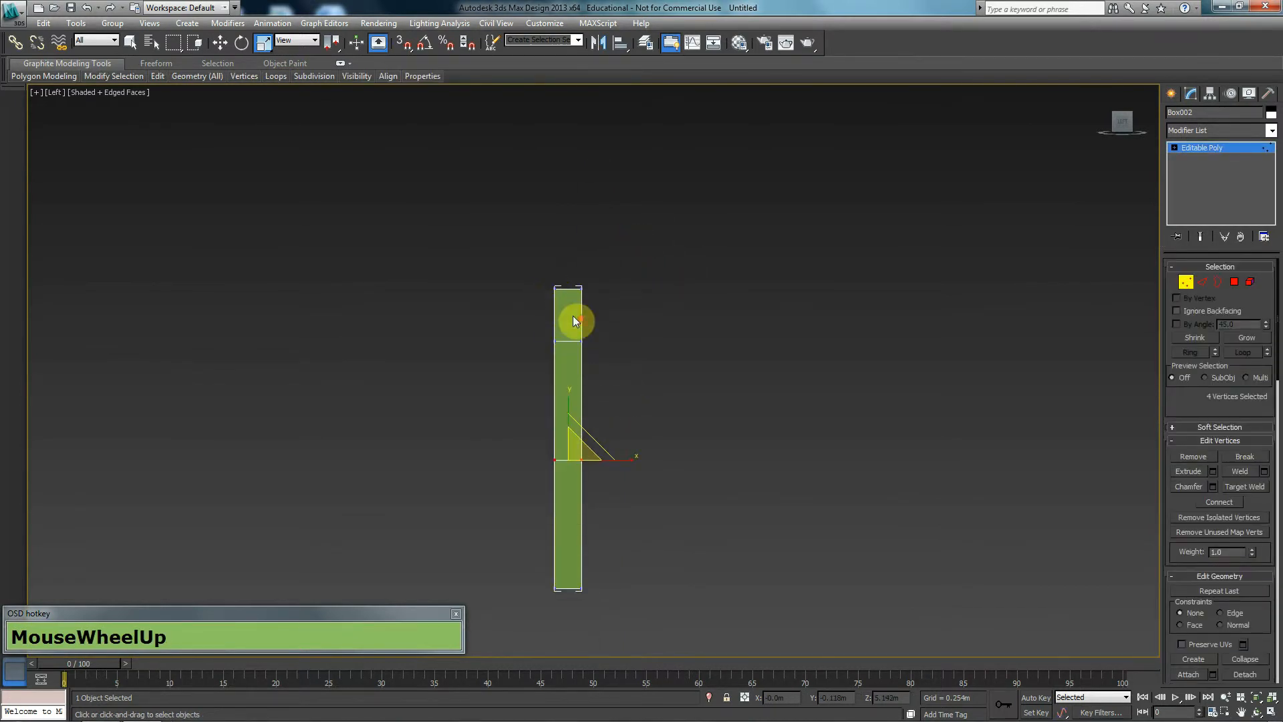
scroll(573, 318, up, 1)
drag(519, 233, 596, 258)
key(w)
- Connect the long edges of the finger's middle and lower sections with 3 segments each
middle_drag(544, 403, 579, 294)
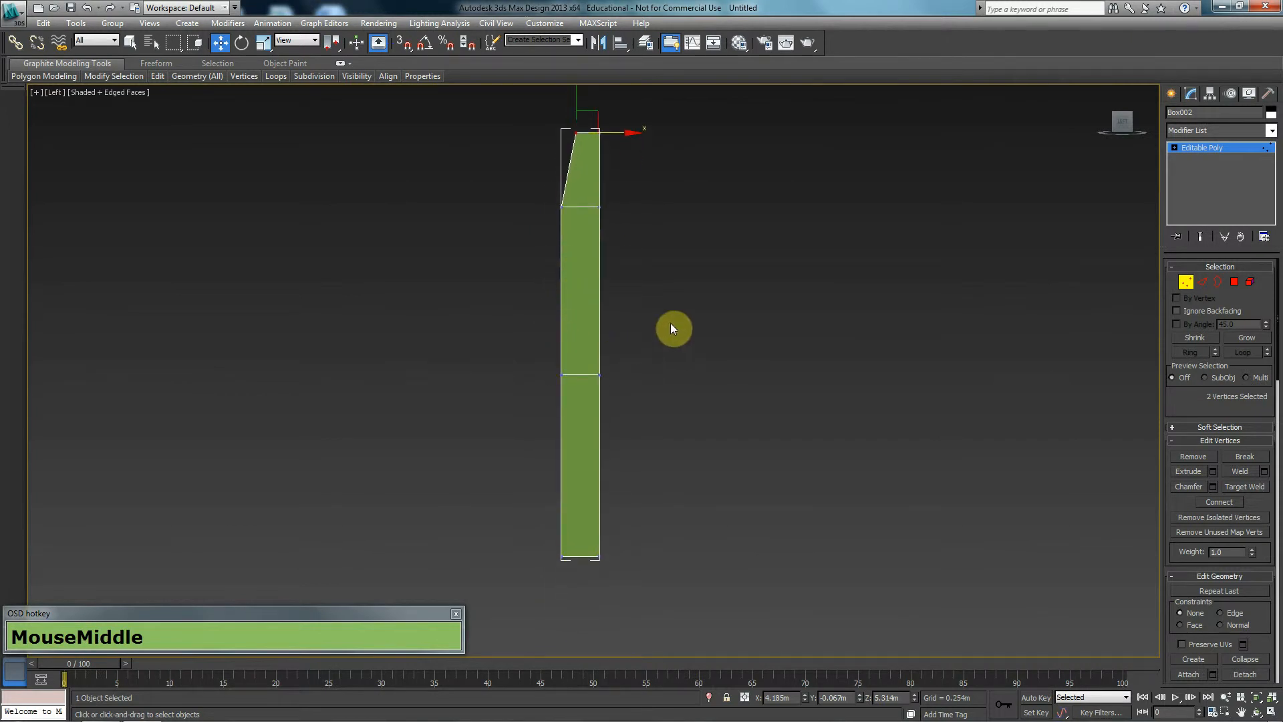
key(2)
drag(685, 278, 528, 310)
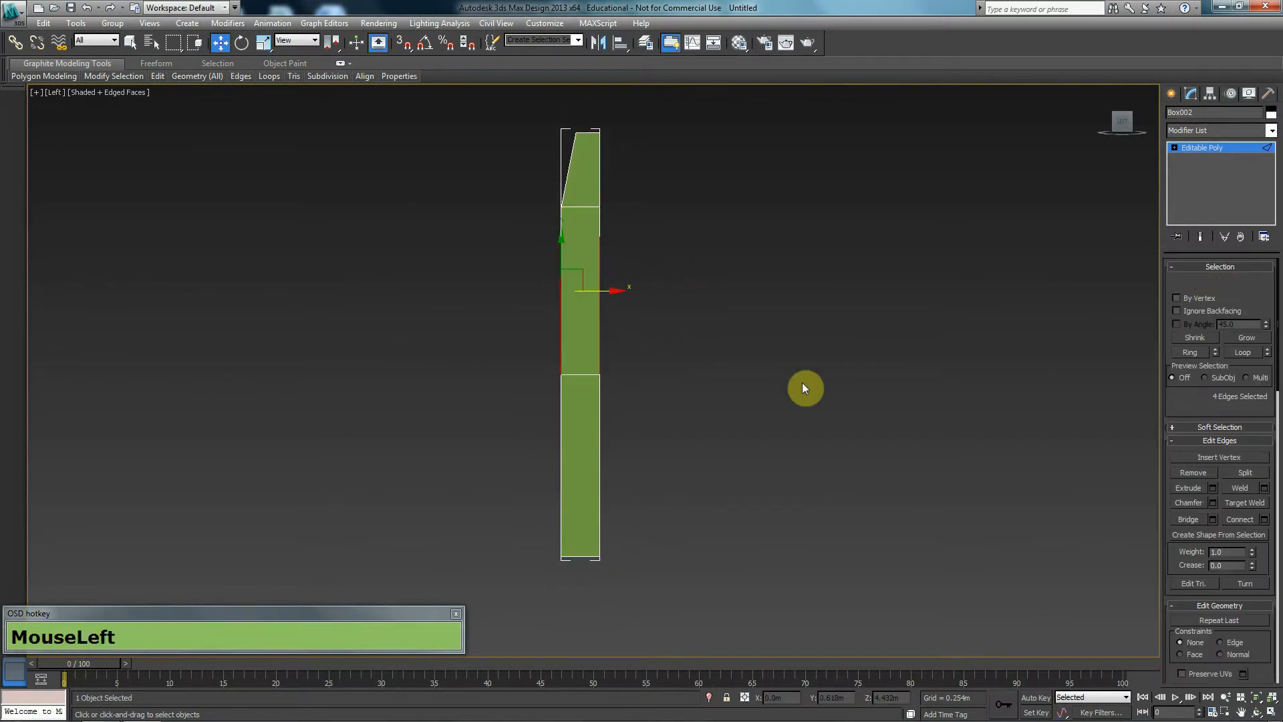
click(1264, 520)
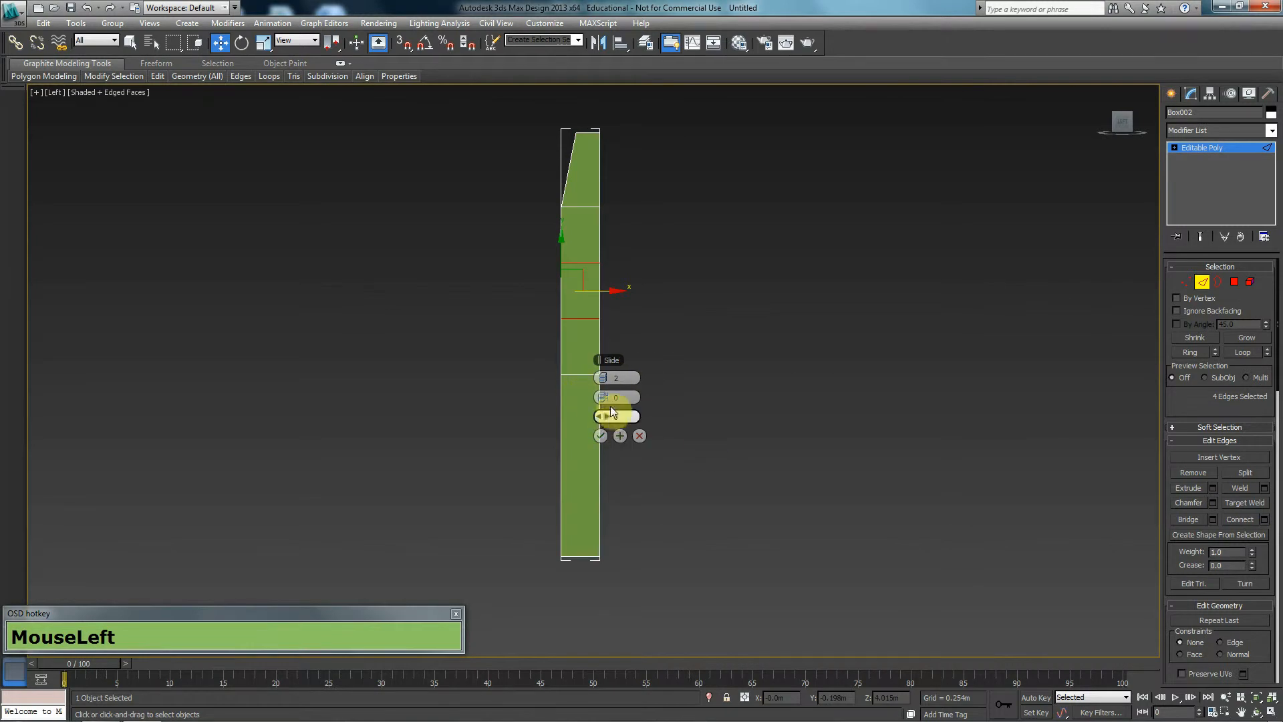
drag(608, 380, 608, 382)
click(600, 436)
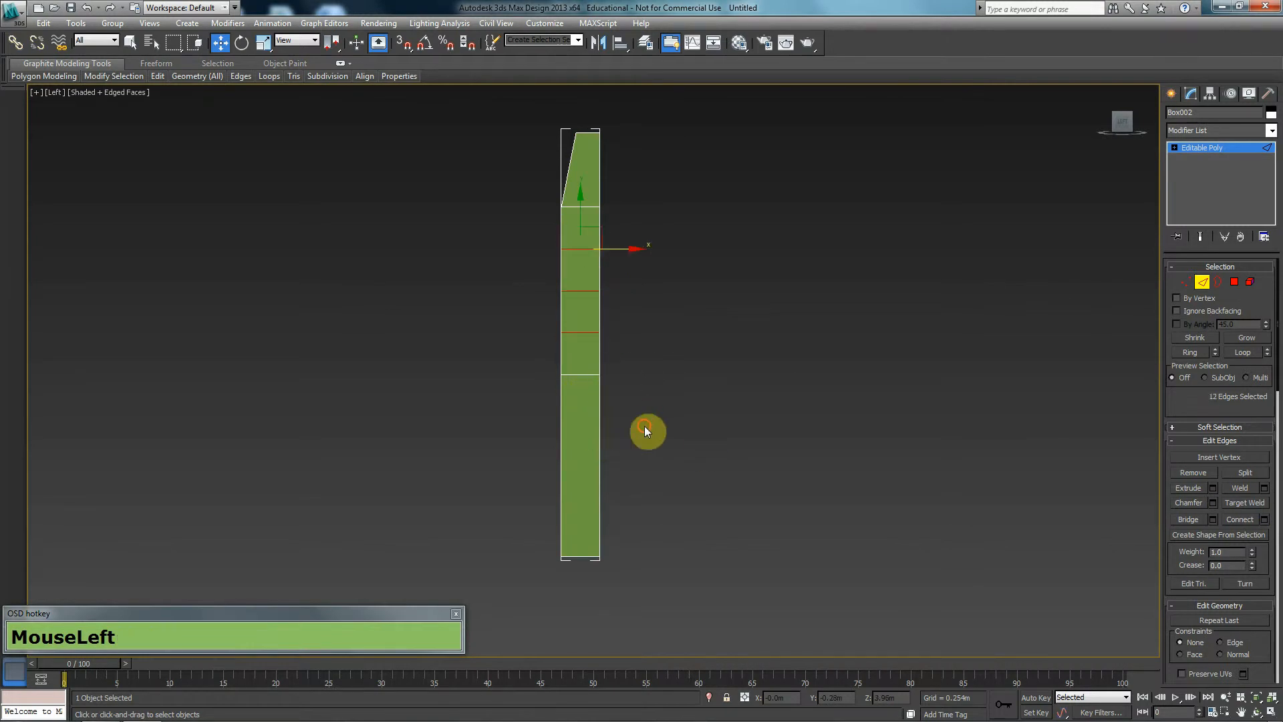
click(1224, 520)
- In the front view, widen the finger's lower knuckle loop to about 116% and widen the upper knuckle loop similarly
key(f)
middle_drag(588, 358, 648, 457)
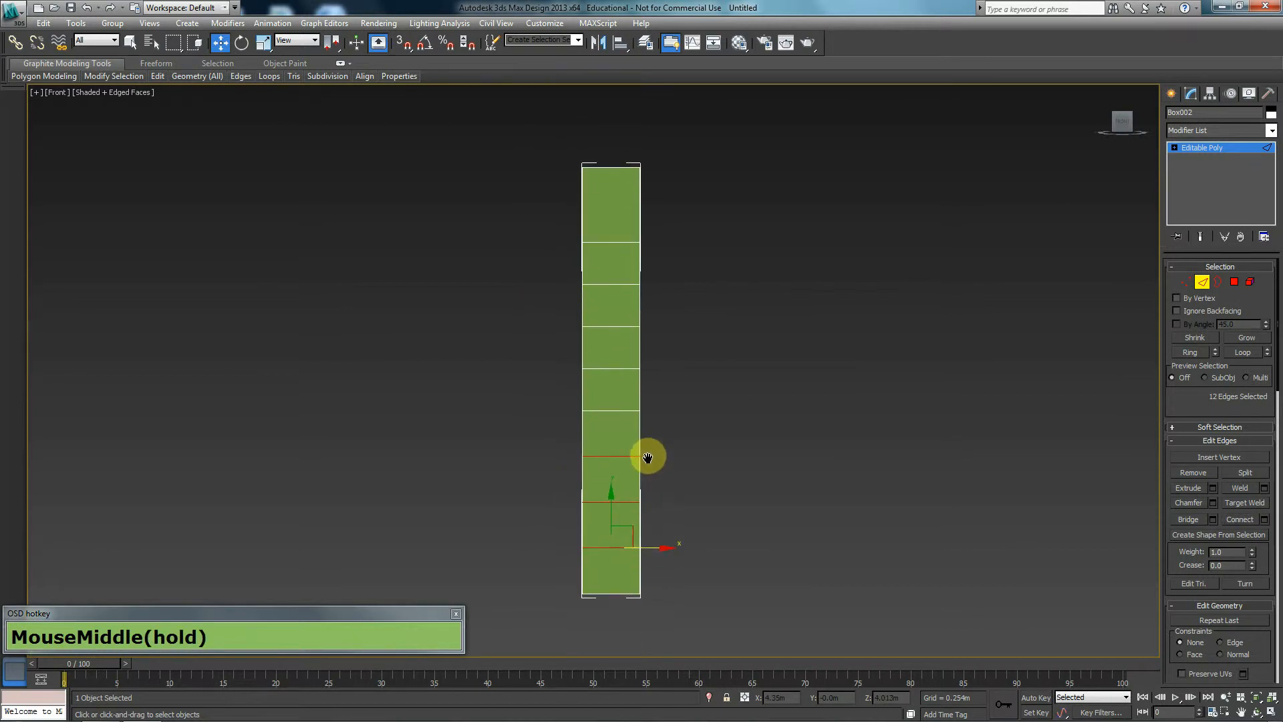
key(1)
drag(670, 382, 564, 426)
key(r)
drag(673, 410, 683, 410)
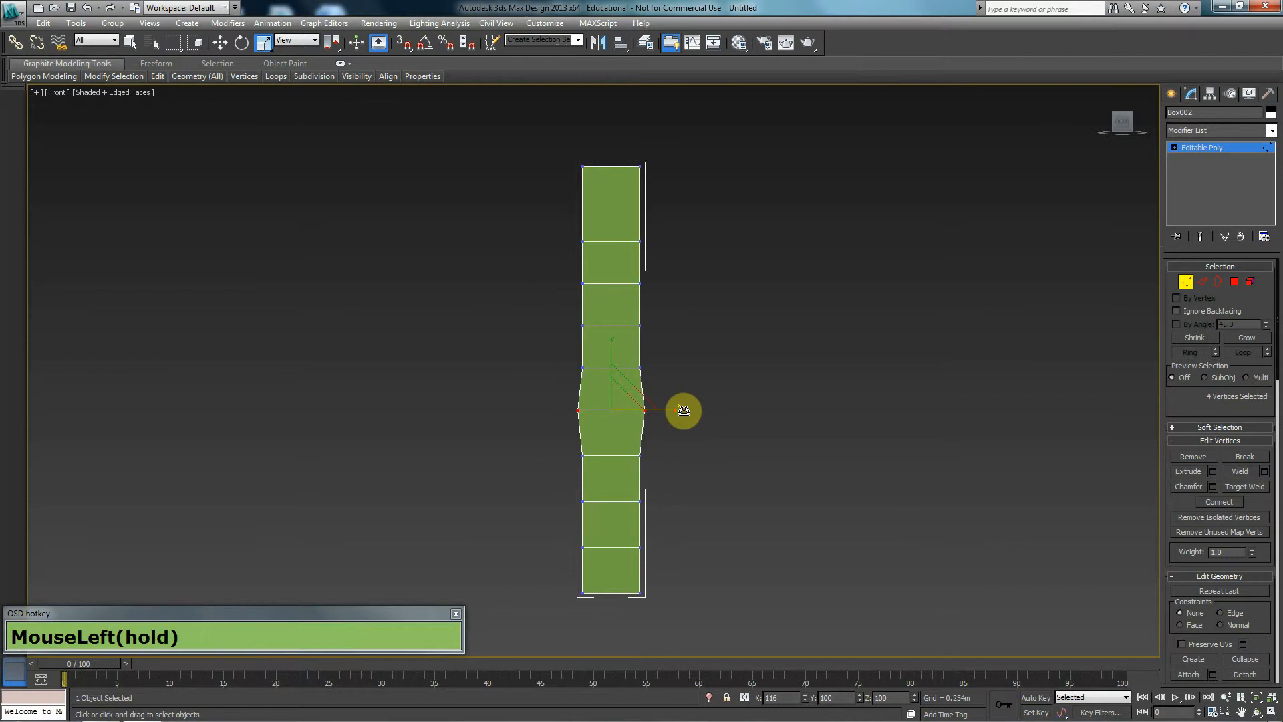
drag(688, 206, 551, 260)
- Narrow the vertex loops between the knuckles and those below the lower knuckle, making the middle loop of each section the narrowest
drag(671, 241, 550, 372)
drag(666, 327, 657, 335)
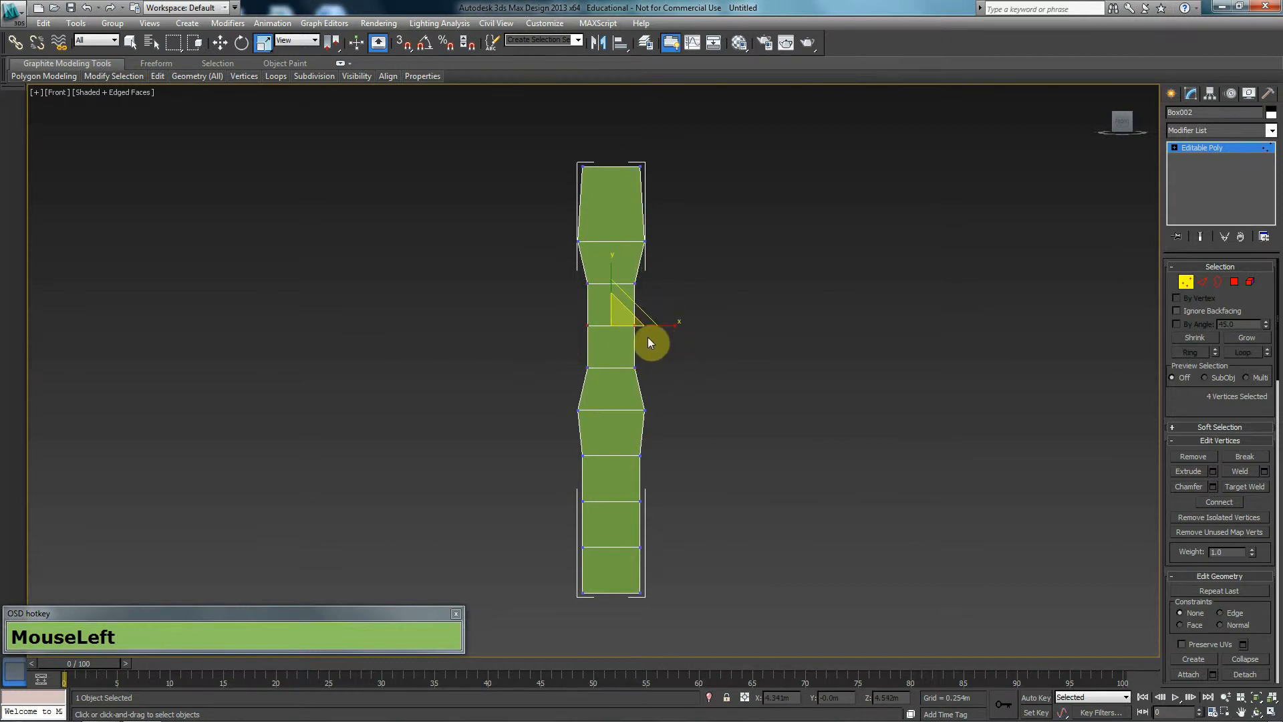
drag(665, 327, 648, 328)
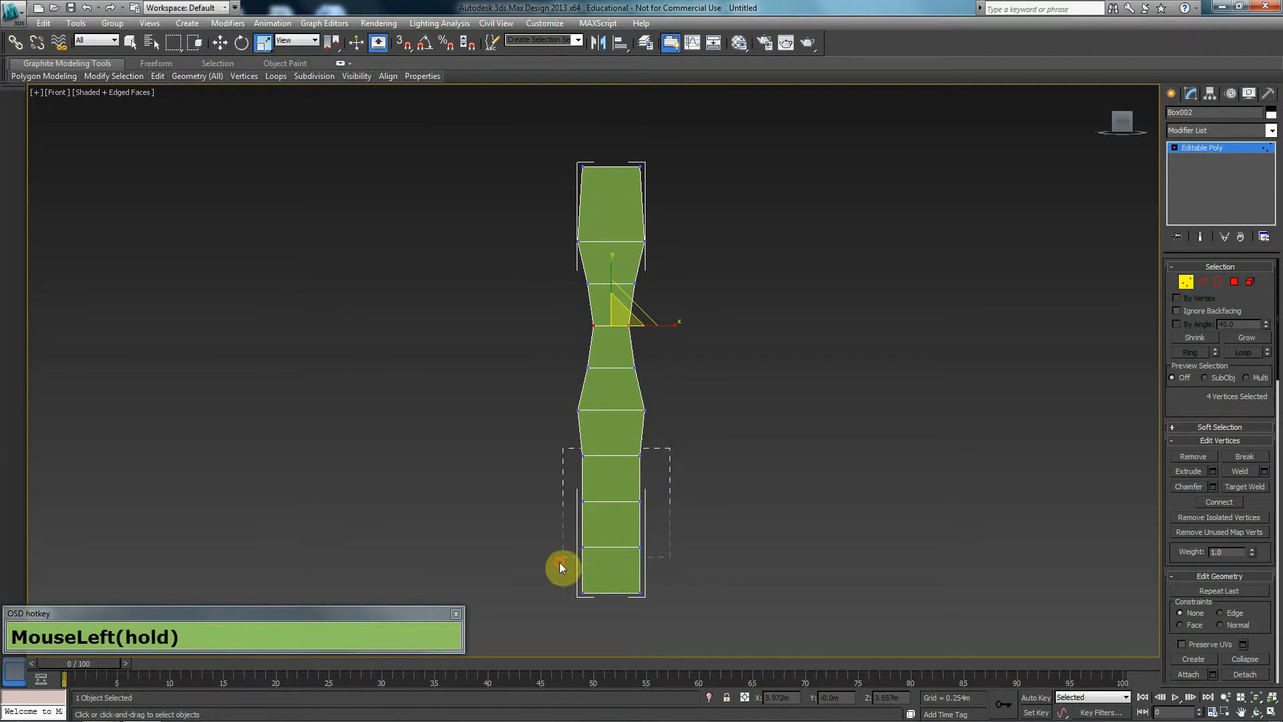
drag(562, 566, 547, 536)
drag(669, 502, 552, 411)
click(672, 486)
- Chamfer the edge loops around the finger's lower and upper knuckles by 0.025 m with 1 segment
key(2)
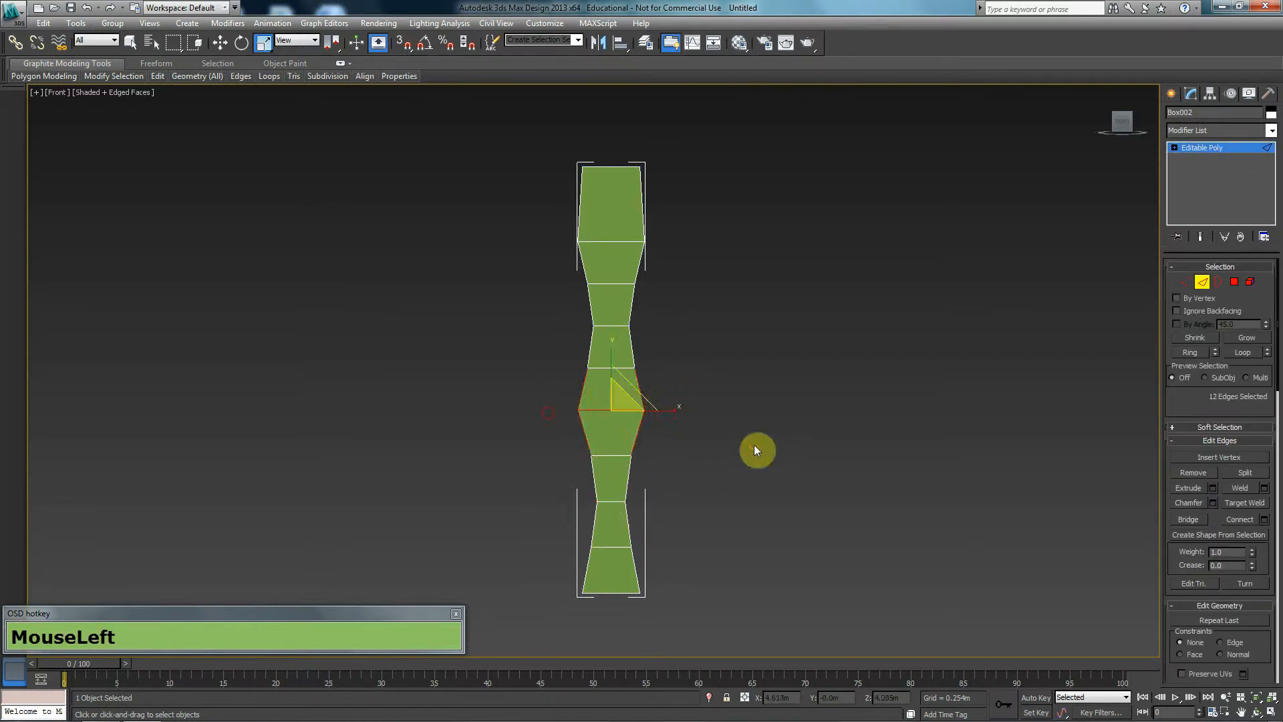
double_click(617, 410)
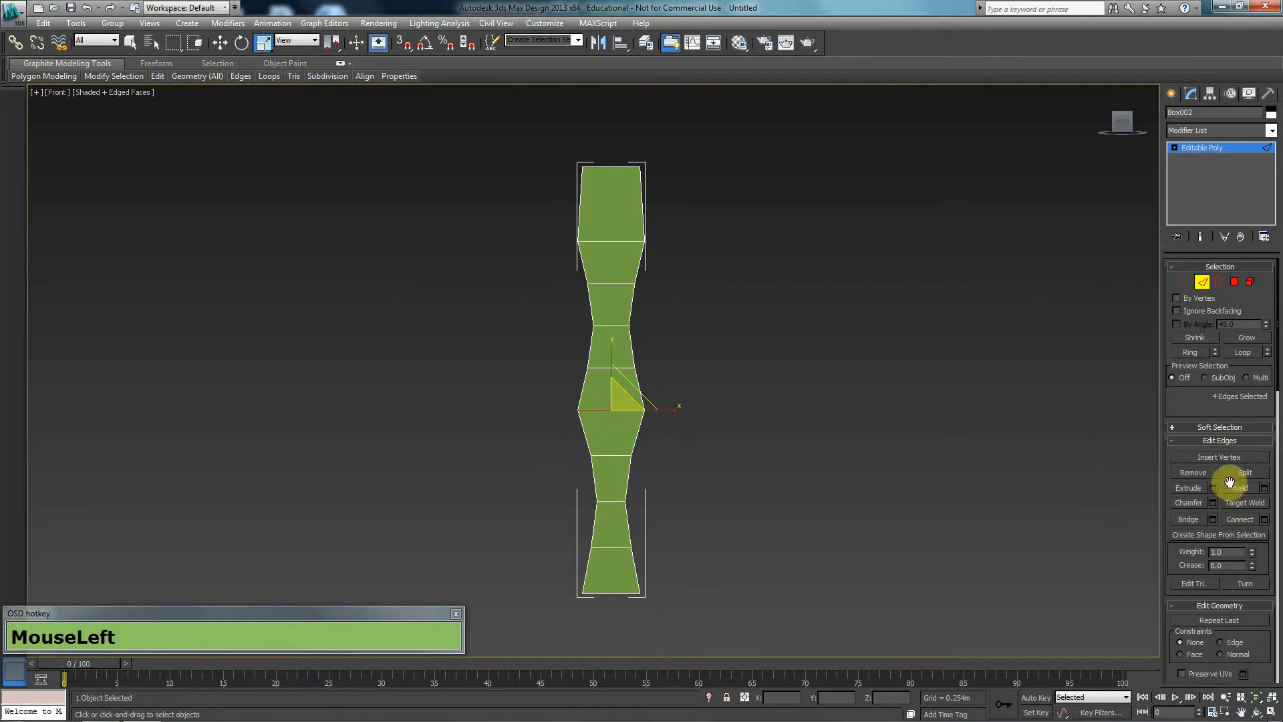
click(1215, 503)
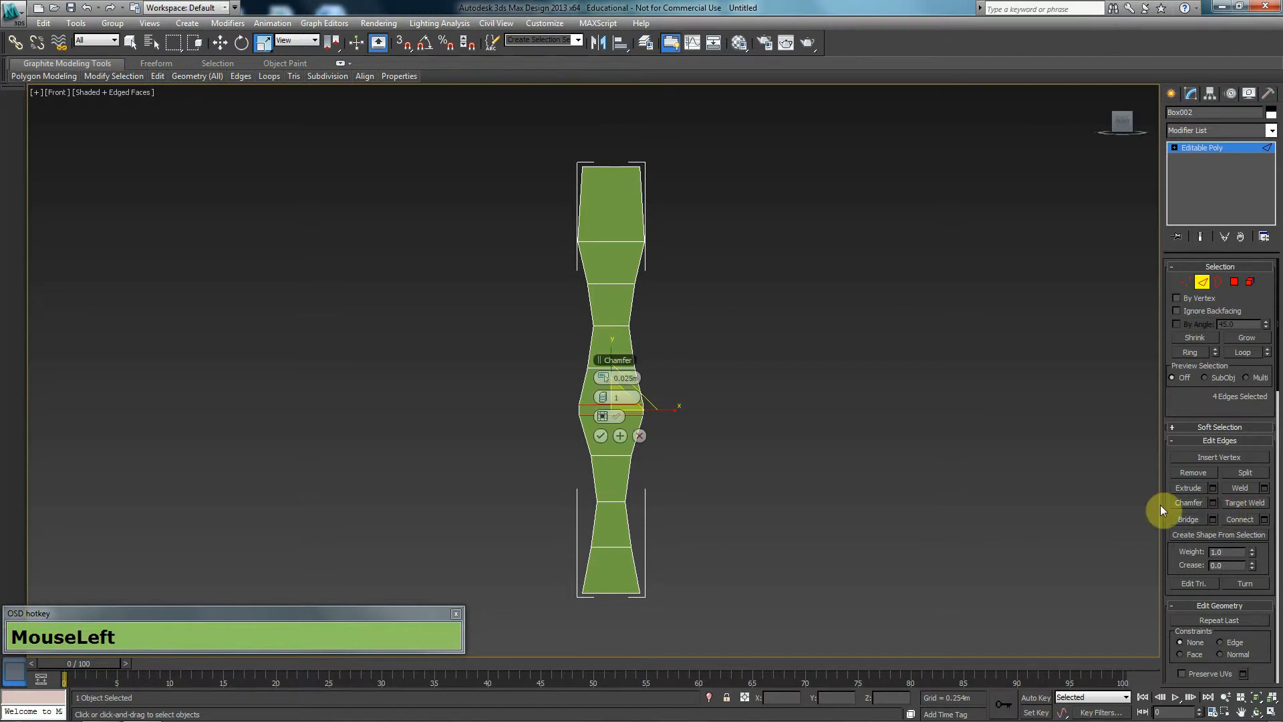
click(600, 437)
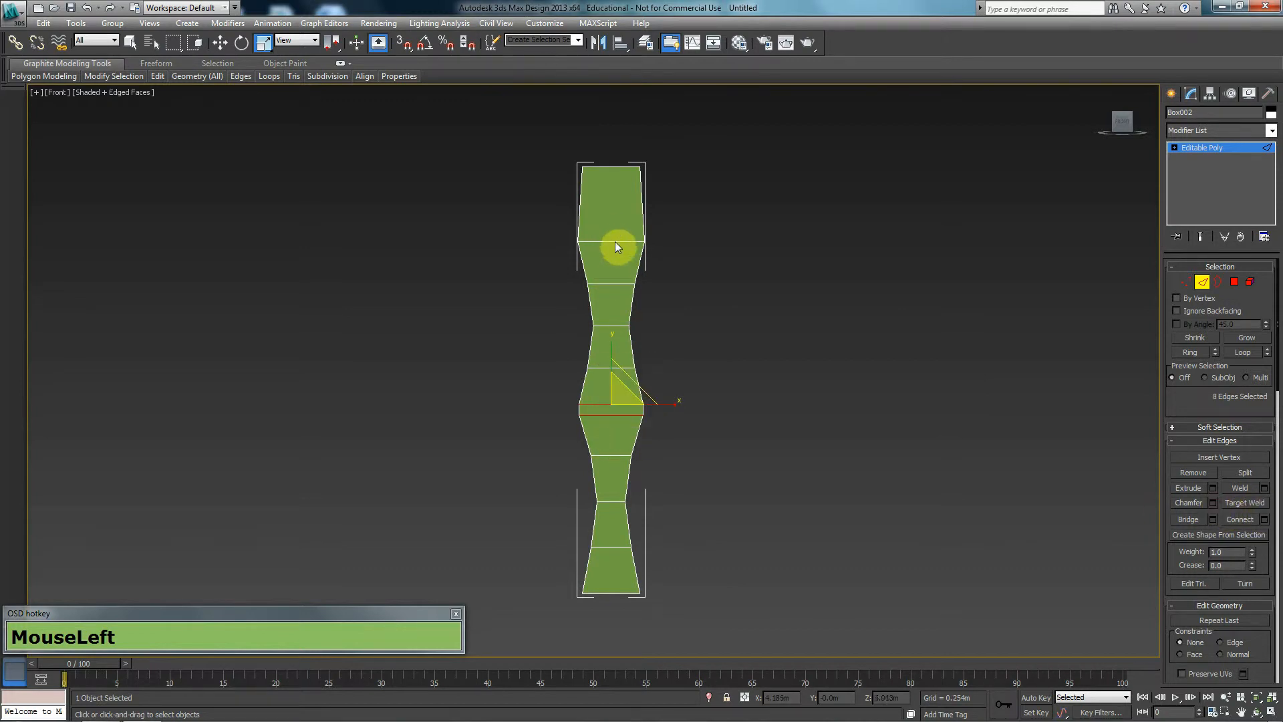
double_click(610, 239)
click(1184, 503)
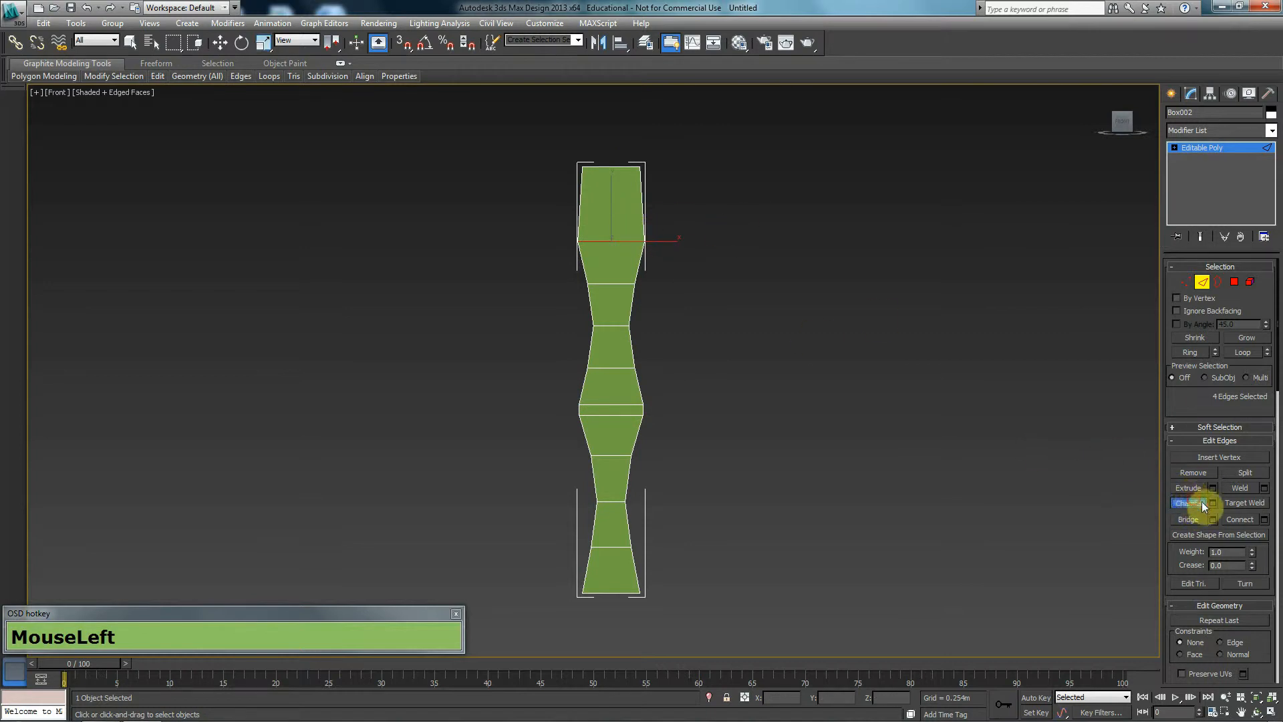
click(1193, 500)
click(1213, 503)
click(604, 435)
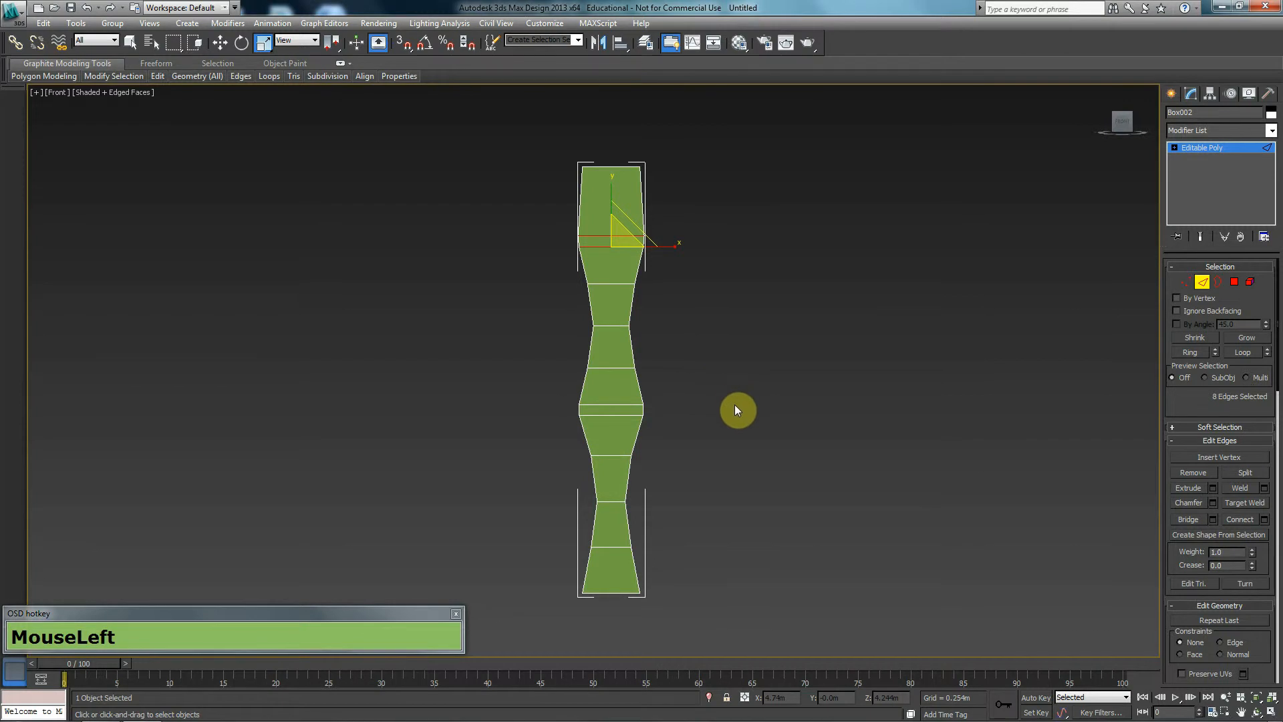
- In the front view, narrow the fingertip's top vertices horizontally to about 67%
key(1)
drag(673, 143, 556, 189)
drag(676, 171, 649, 170)
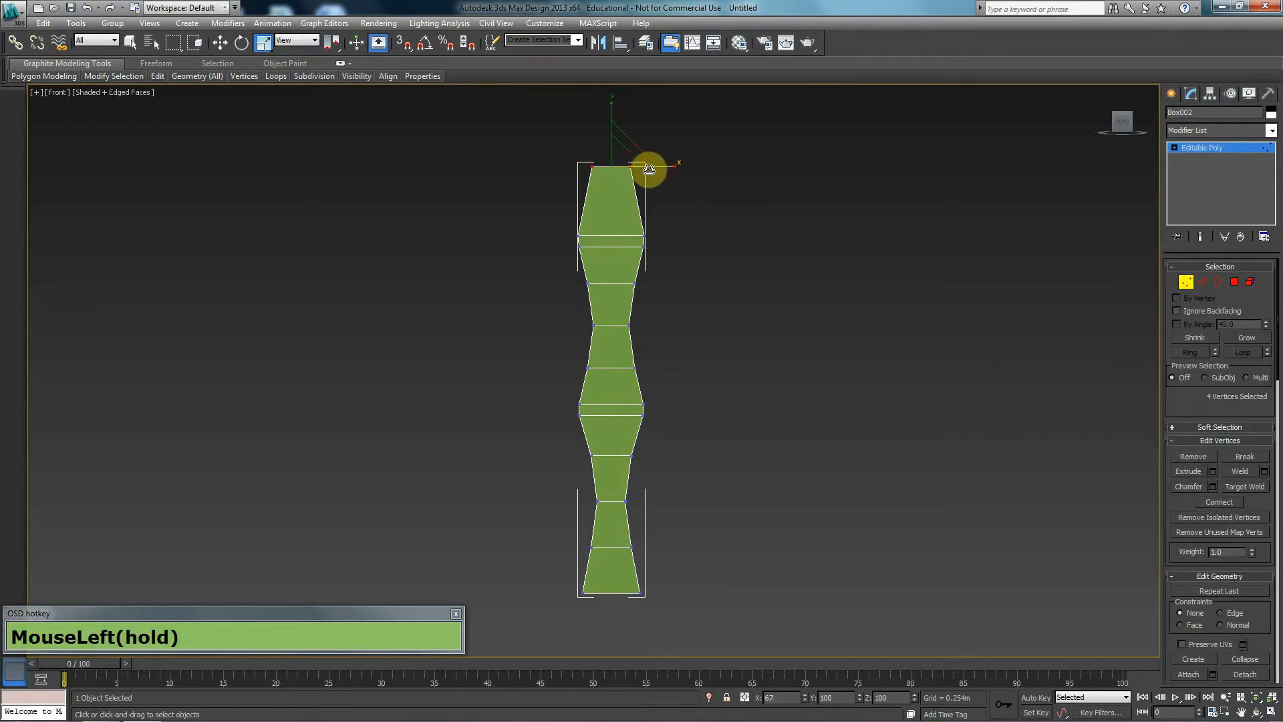
- Connect the ring of cross edges on the finger's sides with a single segment, adding one lengthwise loop around it
key(p)
alt+middle_drag(576, 338, 619, 439)
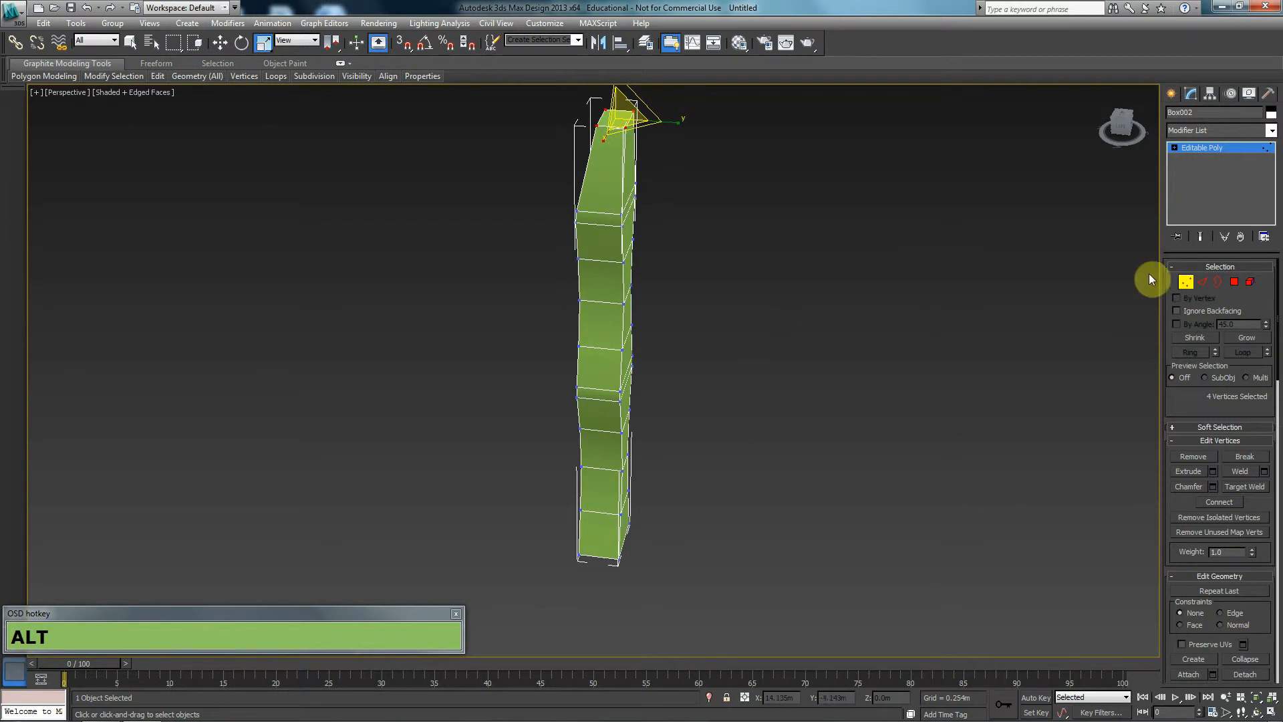
click(1202, 281)
click(605, 263)
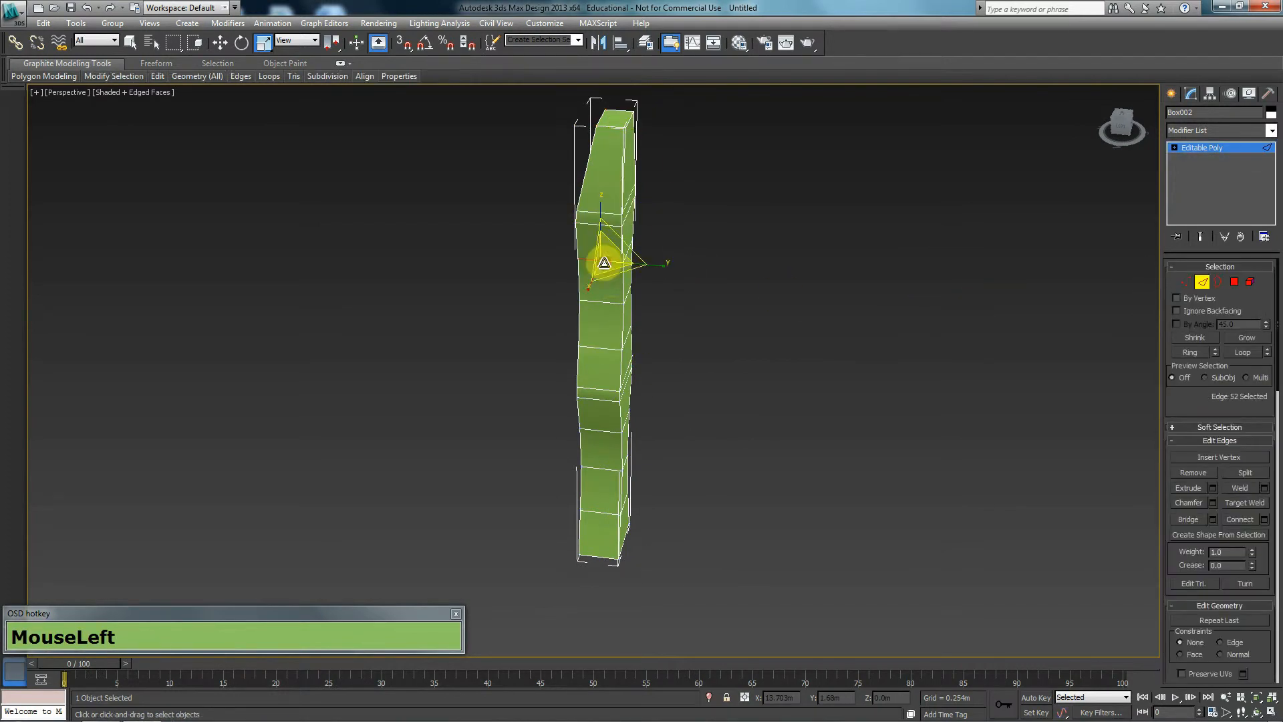
shift+click(610, 302)
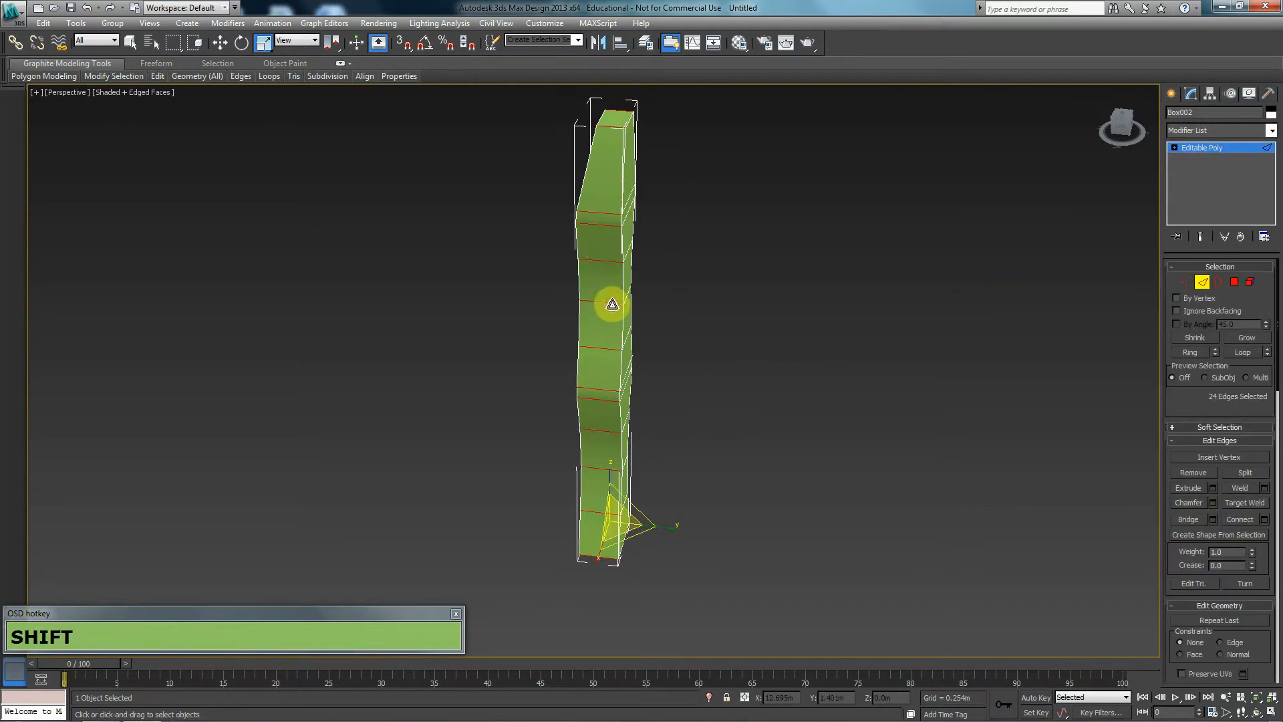
click(1242, 519)
key(ctrl+z)
click(1264, 519)
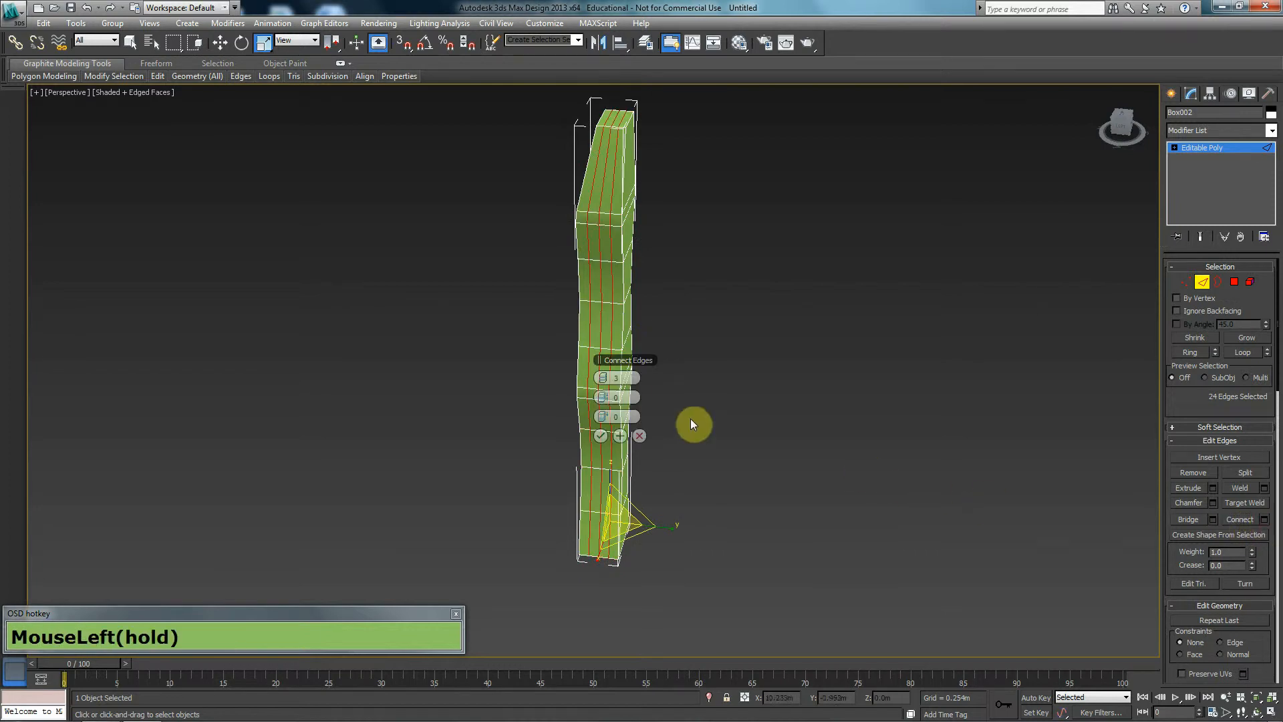
right_click(601, 378)
click(601, 435)
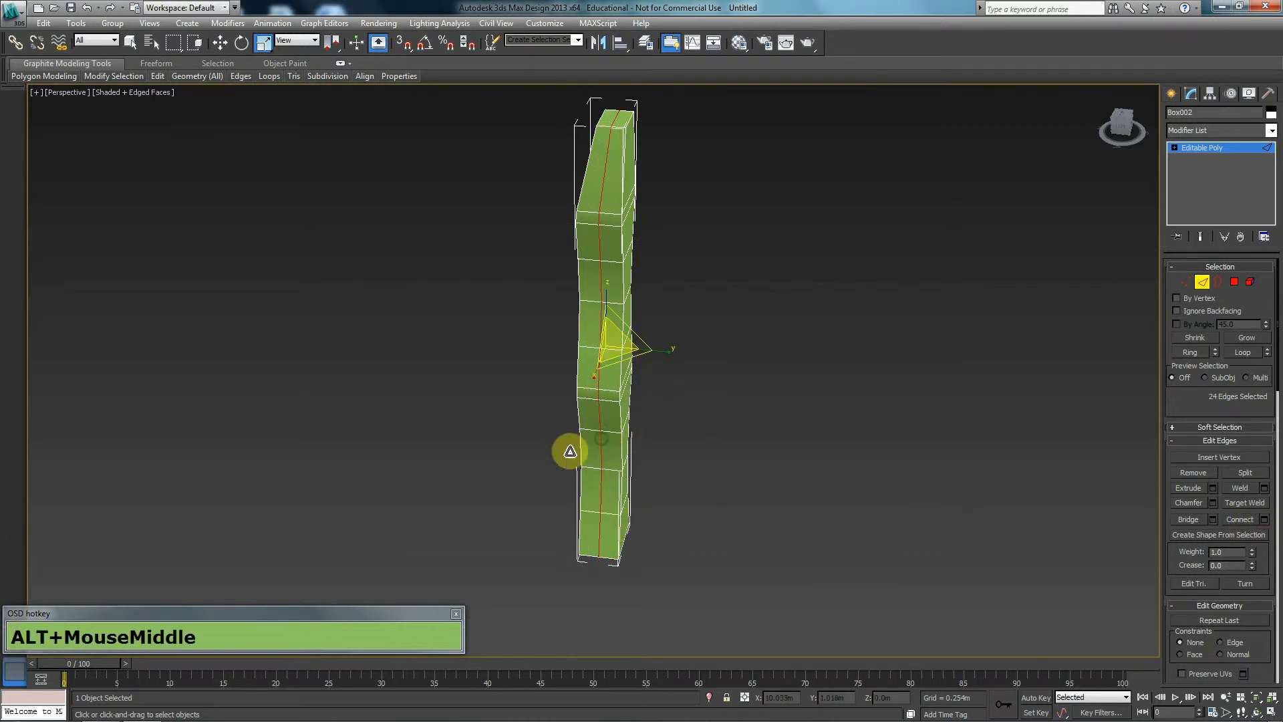
- In the left view, shift the outer and center vertices of the loop between the two knuckles inward
alt+middle_drag(583, 446, 559, 375)
drag(558, 372, 559, 374)
alt+middle_drag(641, 388, 484, 378)
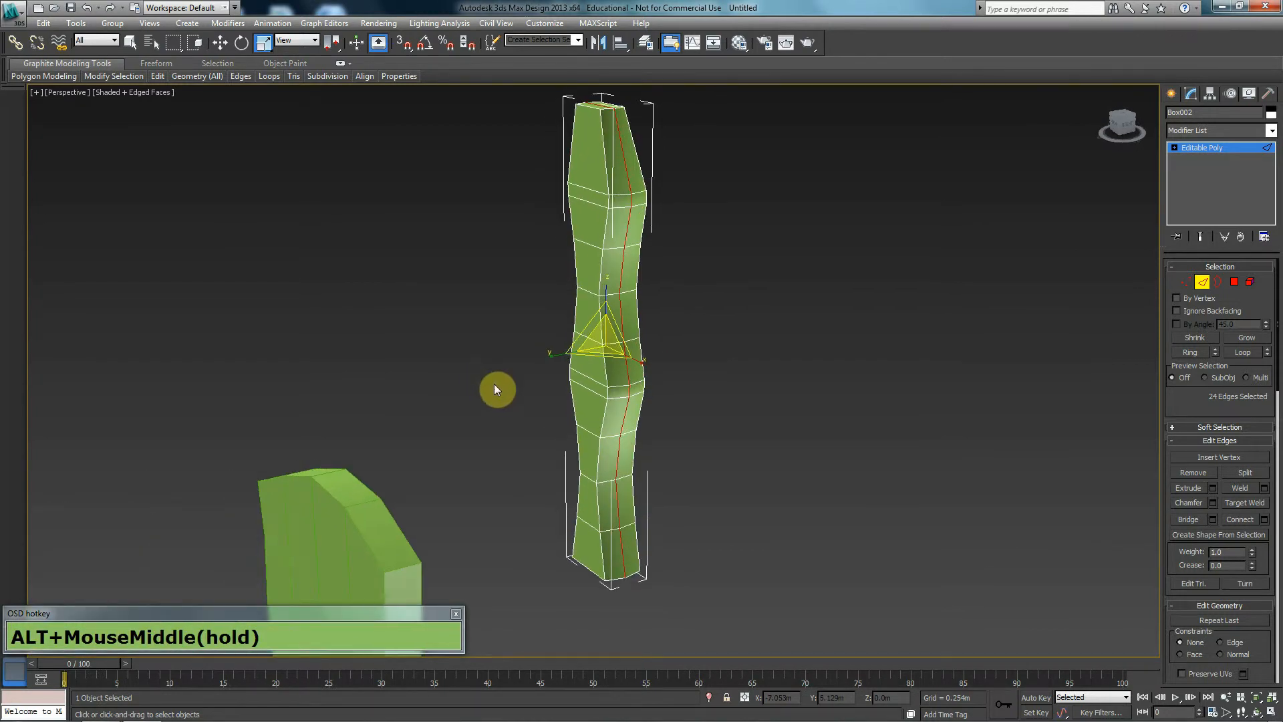
key(l)
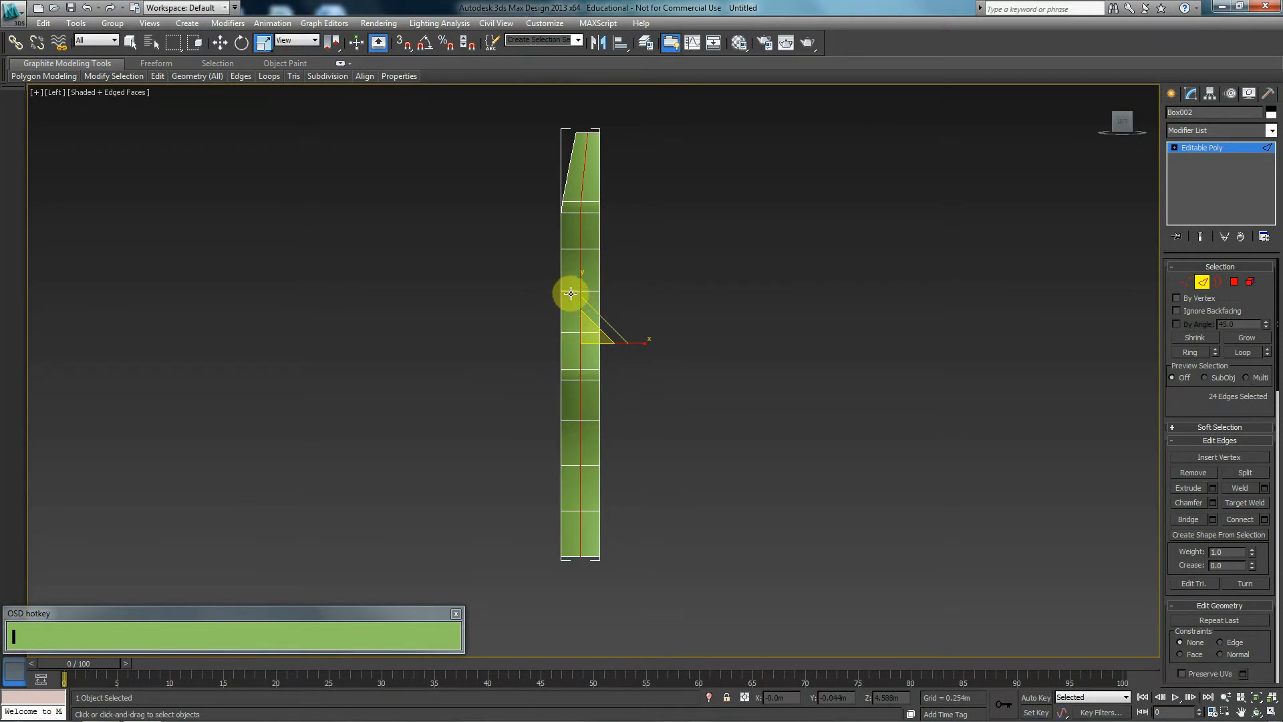
key(1)
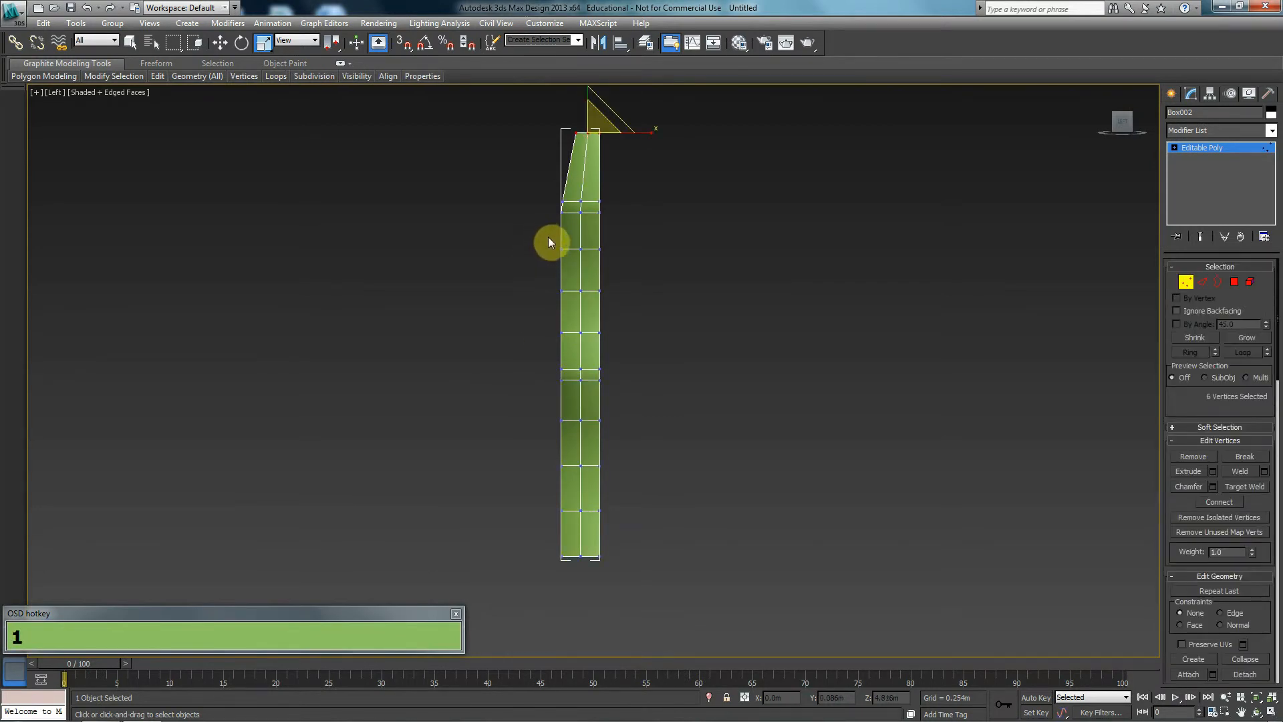
drag(541, 264, 622, 293)
key(w)
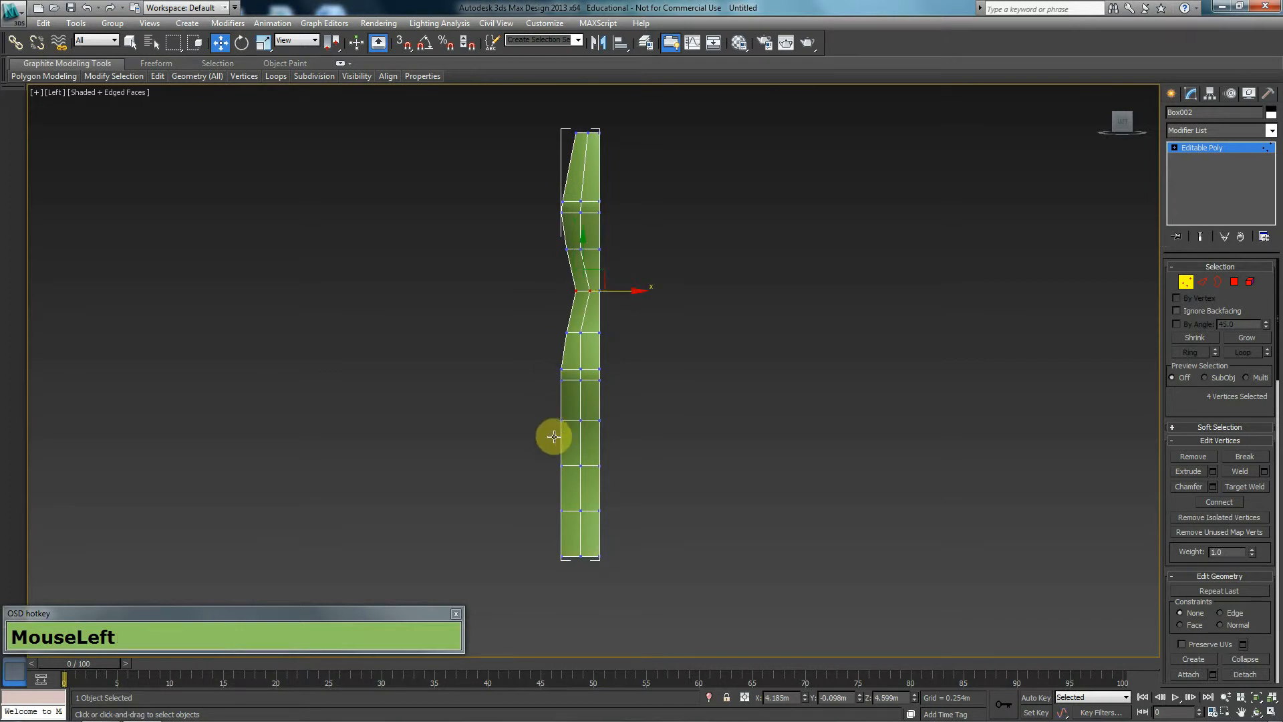
- Indent the outer and center vertices of the loops below the lower knuckle and beside the mid-section loop to smooth the side profile
drag(598, 463, 625, 463)
click(712, 419)
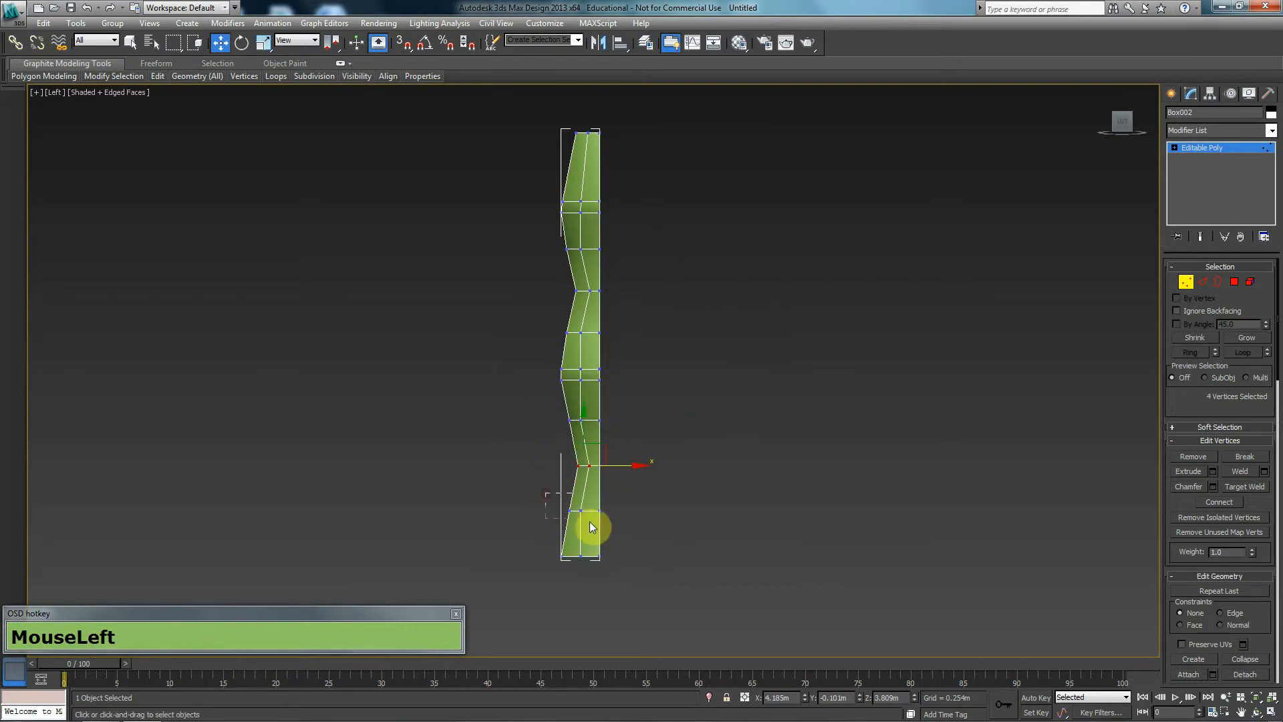
drag(616, 509, 620, 509)
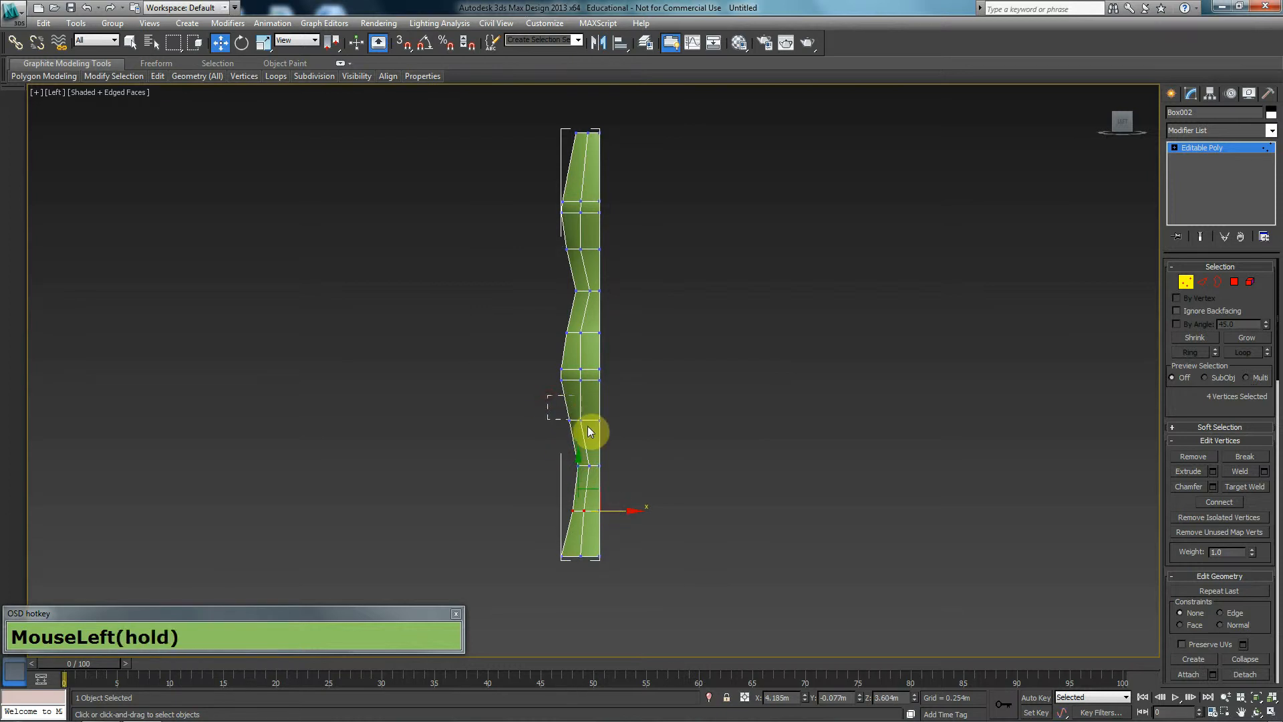
drag(607, 421, 610, 421)
drag(550, 312, 609, 333)
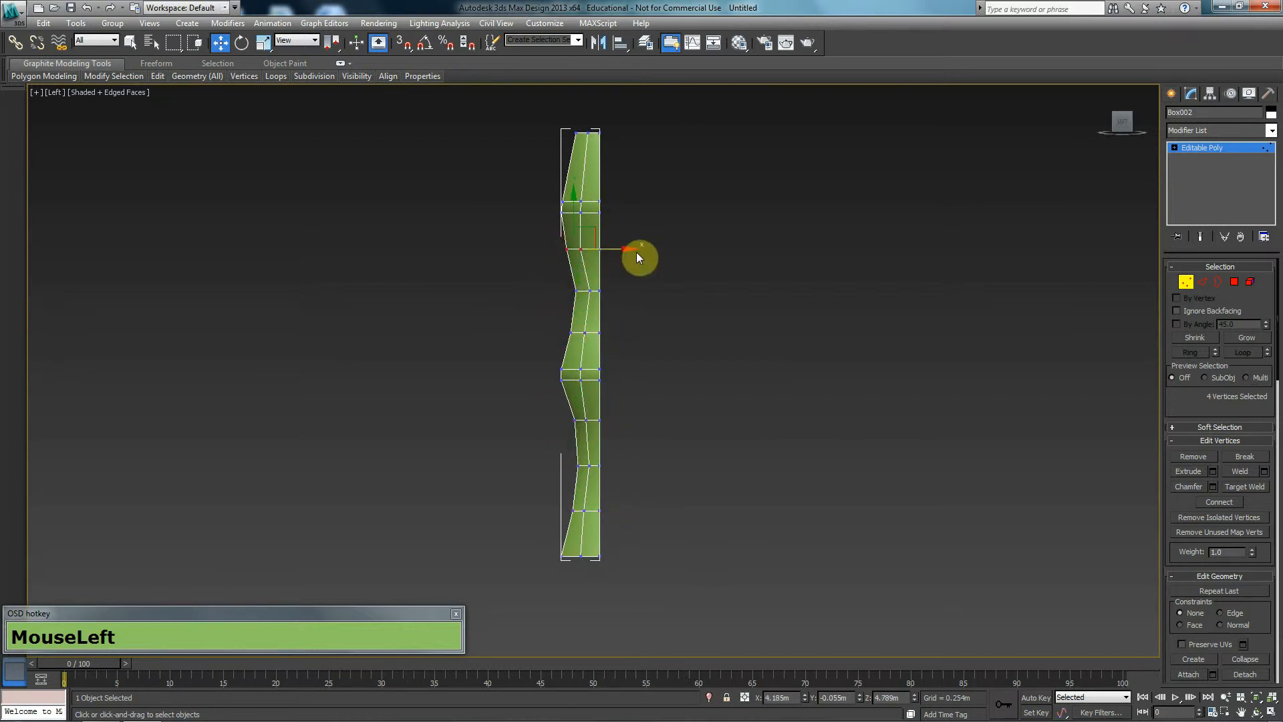
drag(633, 249, 620, 249)
- Select the four lengthwise corner edge loops of the finger in the perspective view
key(p)
scroll(652, 326, down, 3)
alt+middle_drag(652, 326, 608, 395)
scroll(570, 305, up, 2)
key(2)
double_click(590, 252)
ctrl+double_click(624, 243)
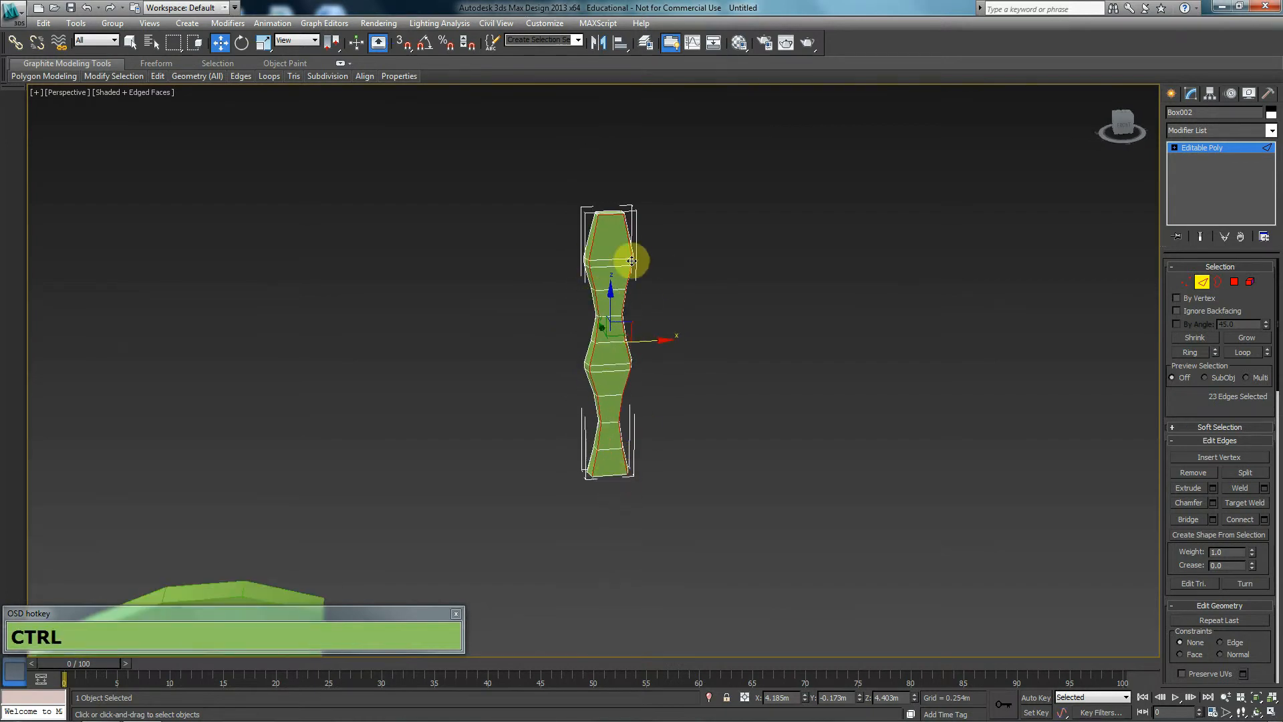
alt+middle_drag(608, 216, 601, 352)
ctrl+double_click(584, 248)
ctrl+double_click(577, 252)
scroll(601, 352, up, 2)
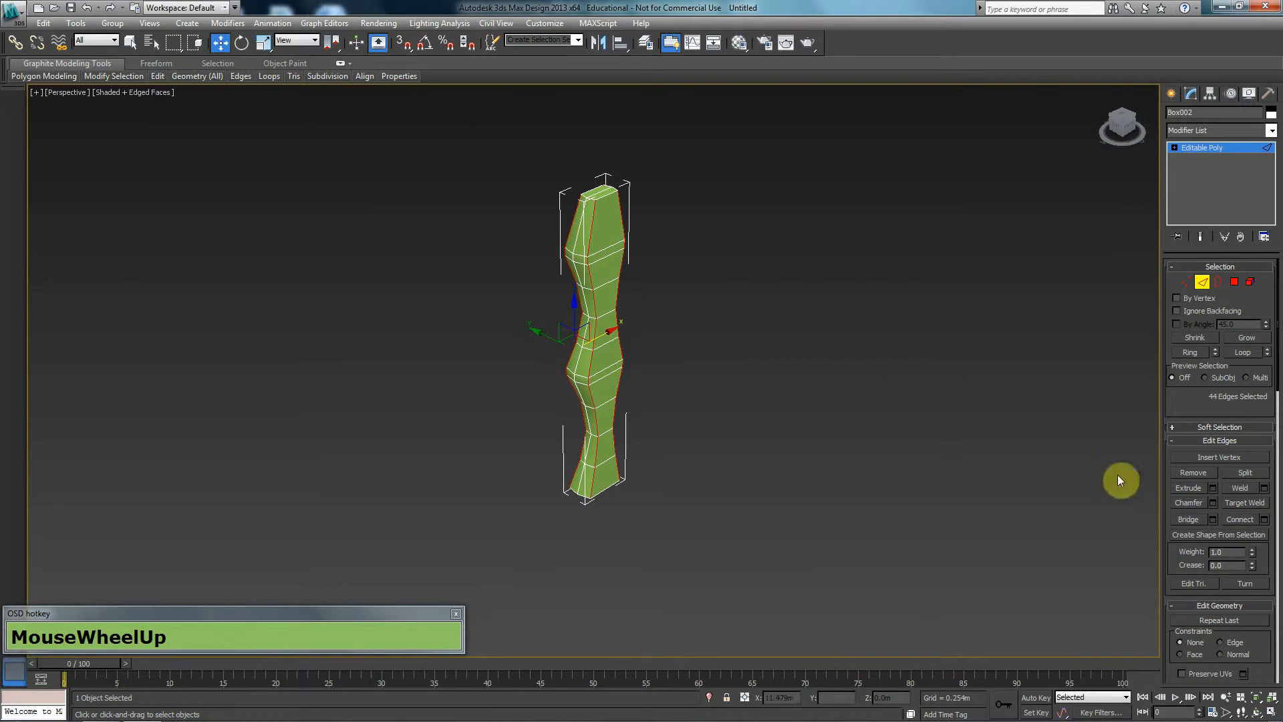
- Chamfer the selected lengthwise corner edges with 1 segment, adjusting the chamfer amount to round the finger's cross-section
click(1212, 504)
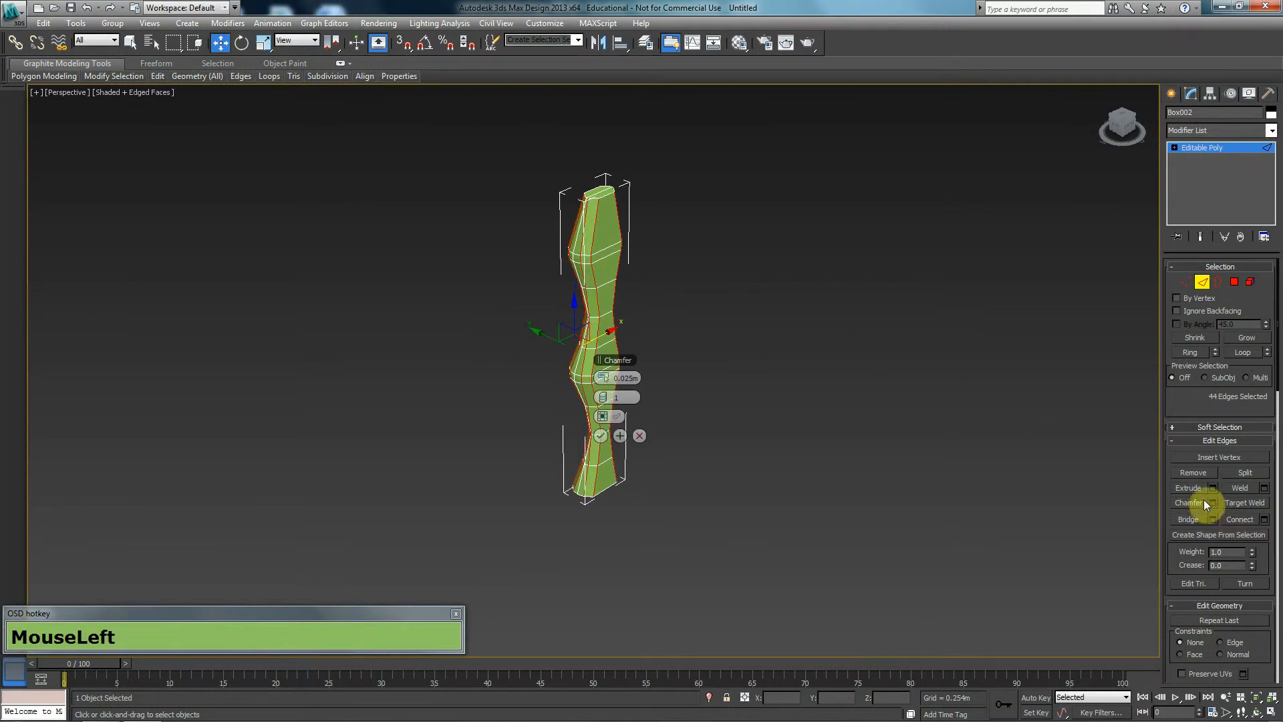
right_click(607, 379)
middle_drag(631, 291, 635, 371)
scroll(635, 372, up, 2)
scroll(633, 269, down, 1)
scroll(632, 268, up, 2)
middle_drag(630, 258, 610, 372)
drag(608, 378, 605, 369)
alt+middle_drag(605, 369, 581, 321)
click(600, 436)
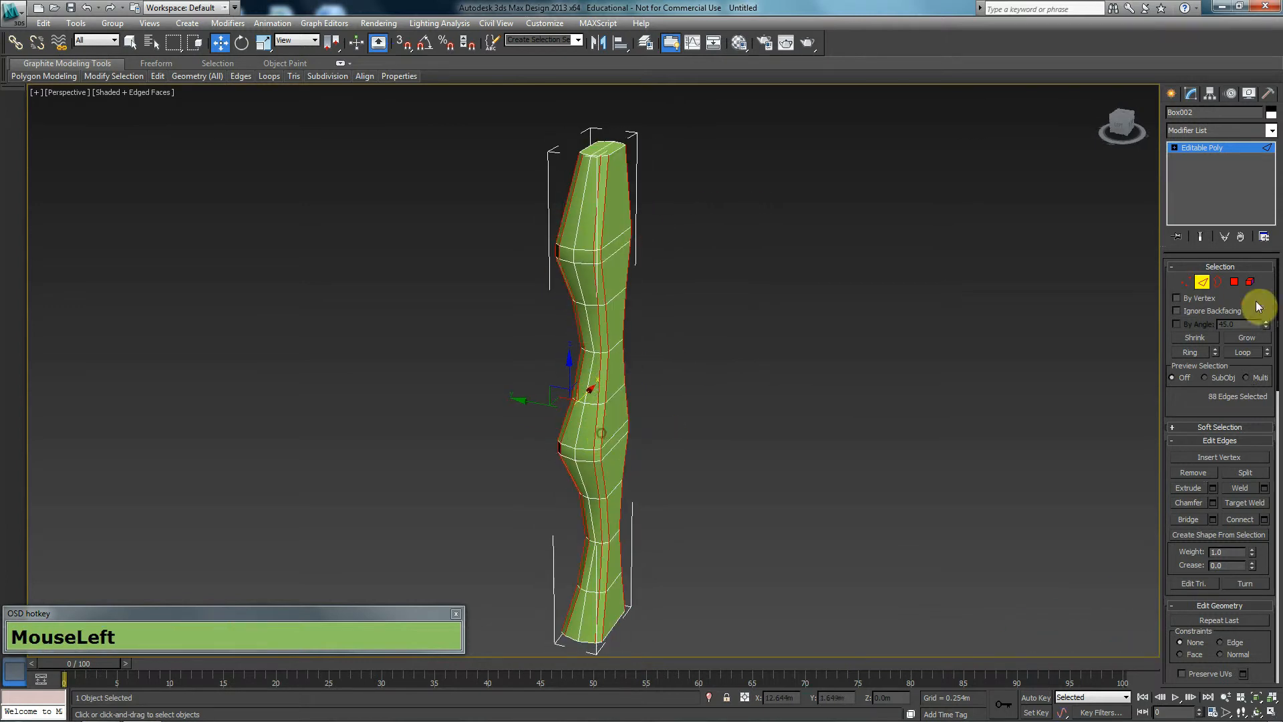
- Apply a MeshSmooth modifier to the finger and increase its subdivision iterations
click(1202, 281)
click(1232, 131)
text(meshs)
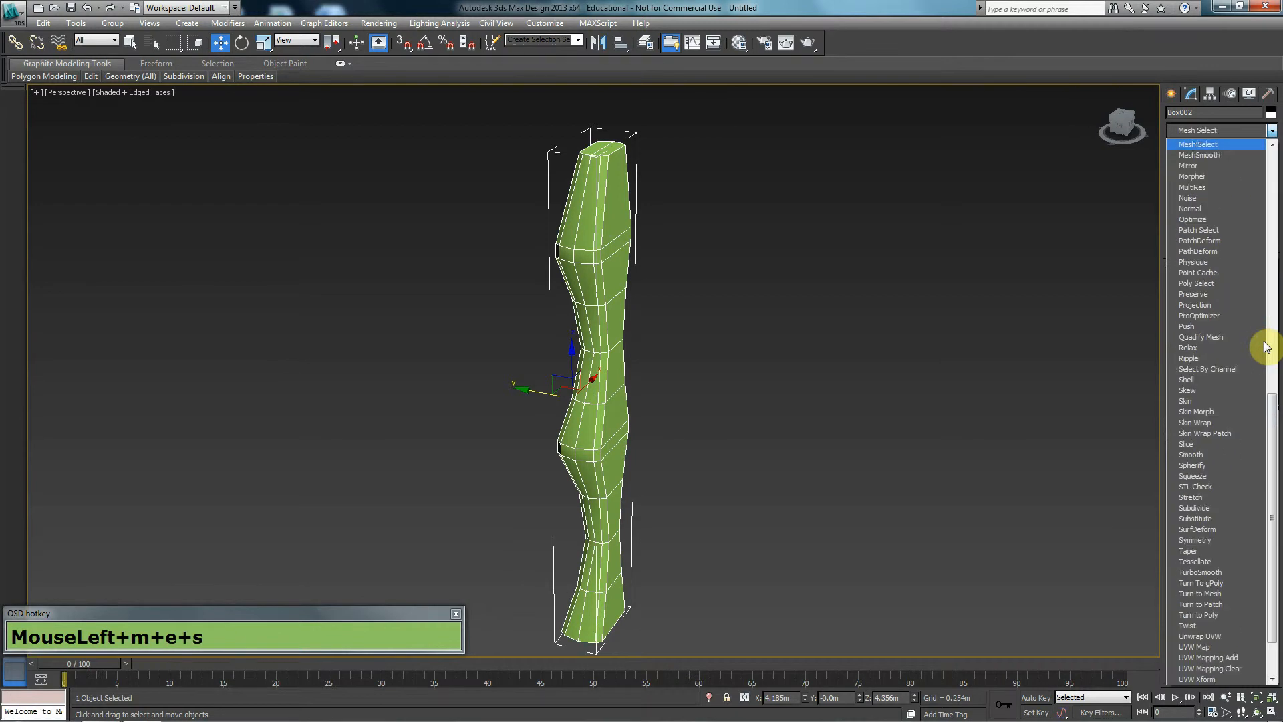
key(Return)
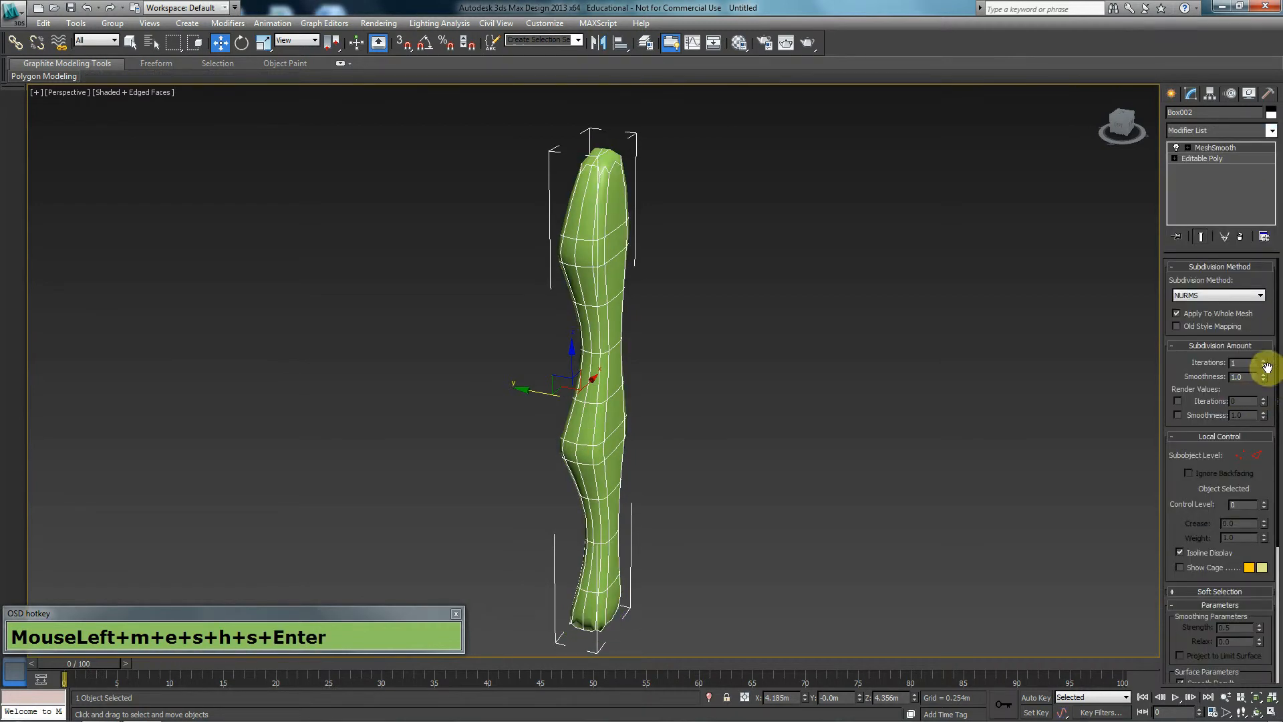
click(1268, 364)
- Hide the edged faces and go to the Editable Poly's vertex level in the front view with the smoothed end result shown
mouse_move(879, 395)
alt+middle_down()
mouse_move(721, 418)
mouse_move(676, 444)
mouse_move(581, 450)
mouse_move(716, 436)
alt+middle_up()
key(alt+F4)
key(alt+f)
middle_drag(696, 381, 623, 281)
click(1213, 159)
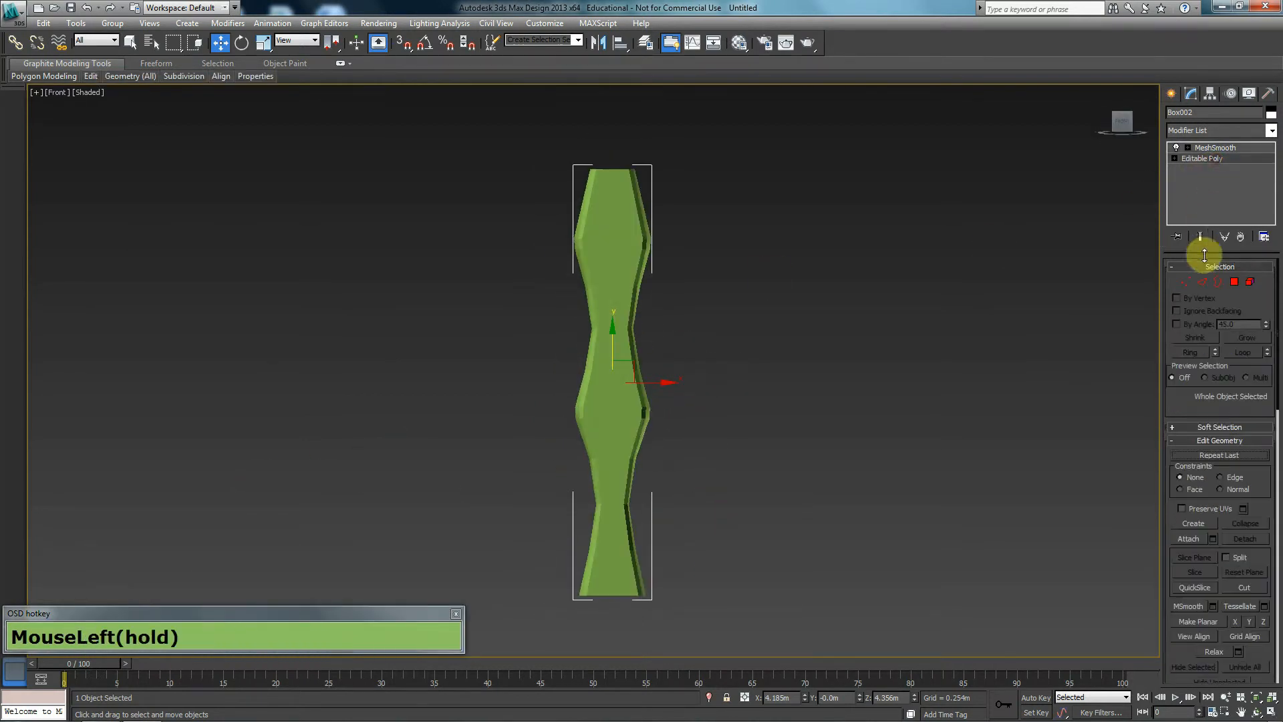
click(1203, 237)
click(1185, 282)
- Narrow the vertex loops between the knuckles and those below the lower knuckle to slim the smoothed finger
click(733, 292)
drag(566, 376, 564, 378)
key(r)
drag(677, 328, 647, 331)
drag(654, 451, 573, 524)
drag(674, 482, 655, 482)
drag(656, 542, 578, 565)
drag(674, 549, 658, 549)
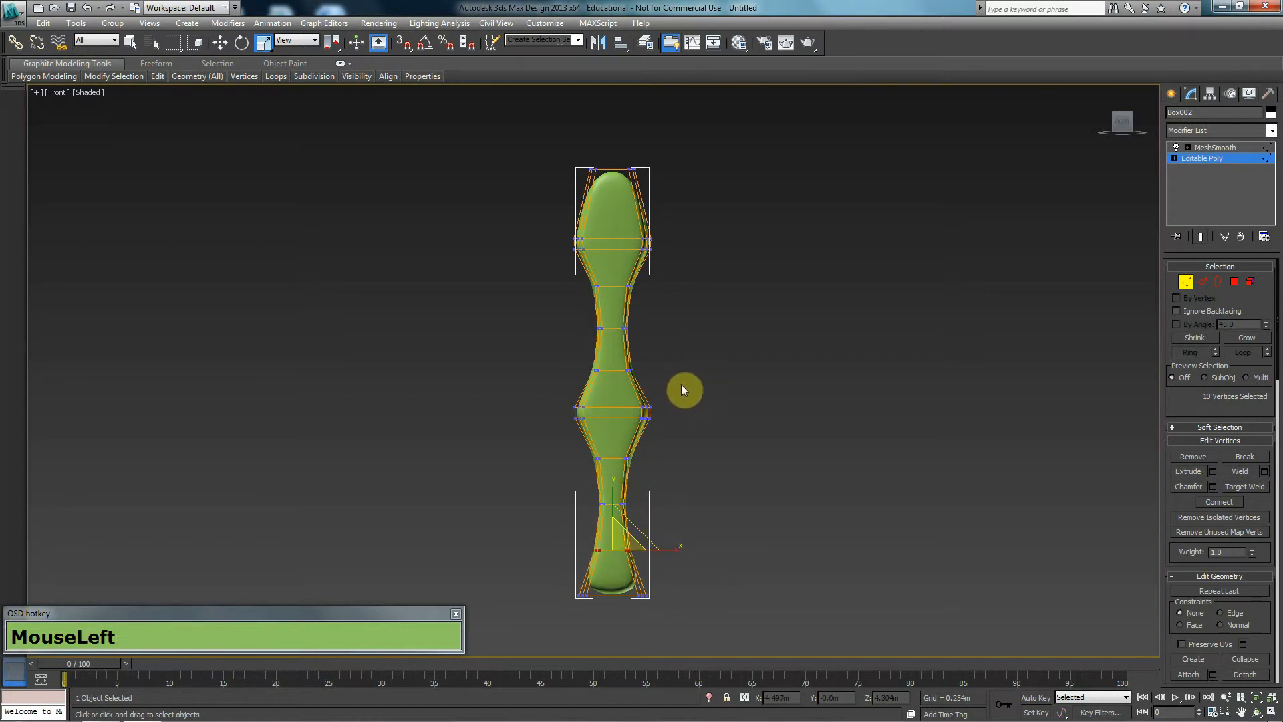
- Slightly narrow the lower knuckle, the fingertip and the upper knuckle loops, and check the shape from other views
drag(567, 437, 569, 433)
drag(665, 410, 672, 383)
drag(685, 133, 559, 267)
drag(668, 246, 669, 246)
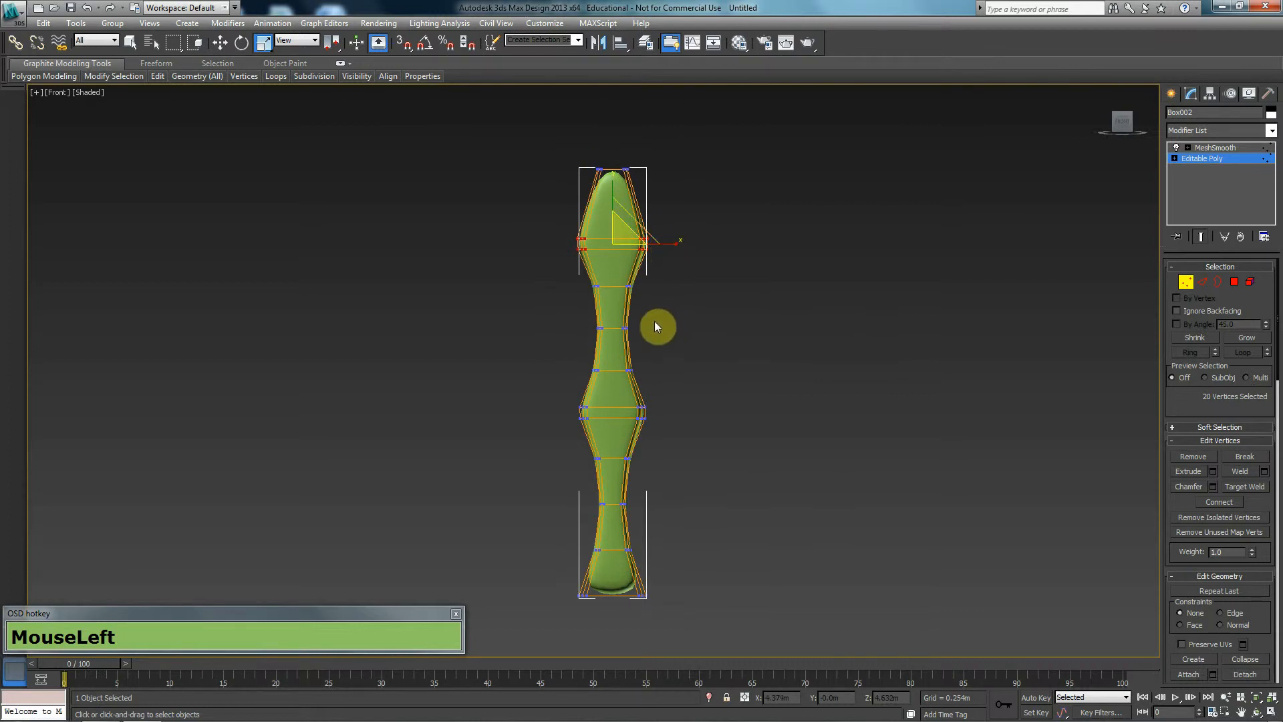
key(l)
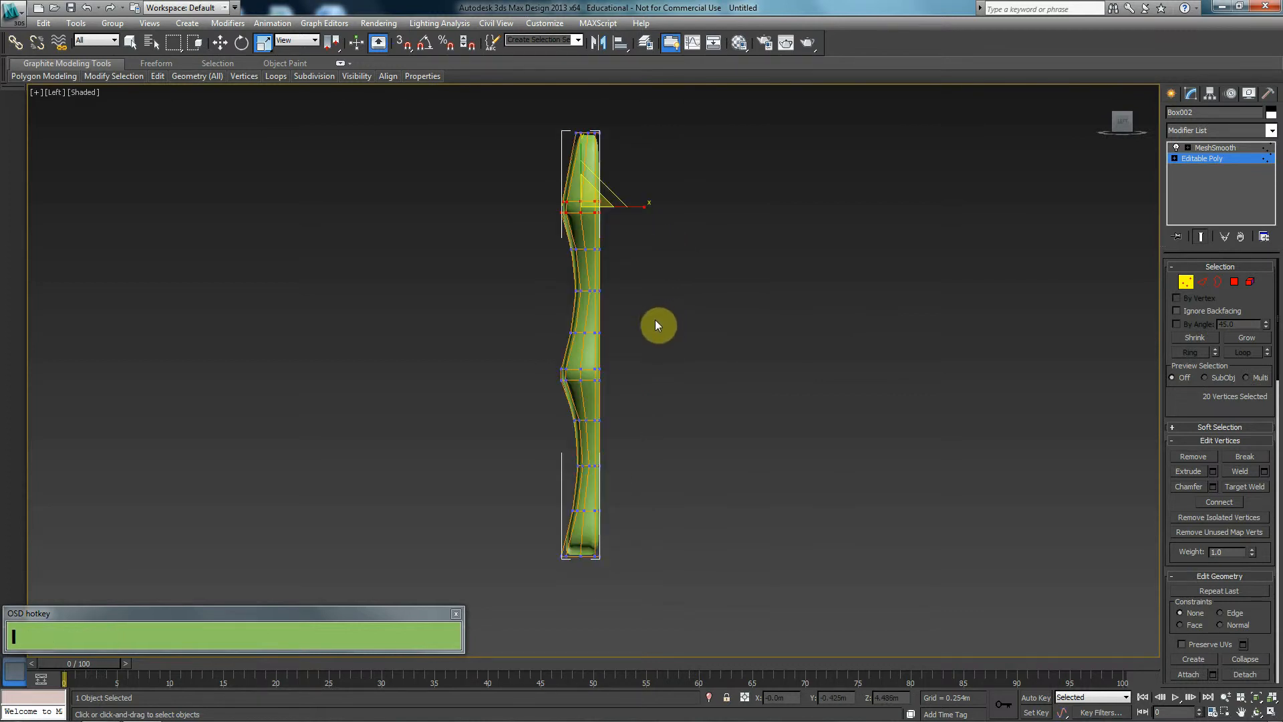
key(p)
alt+middle_drag(533, 326, 896, 363)
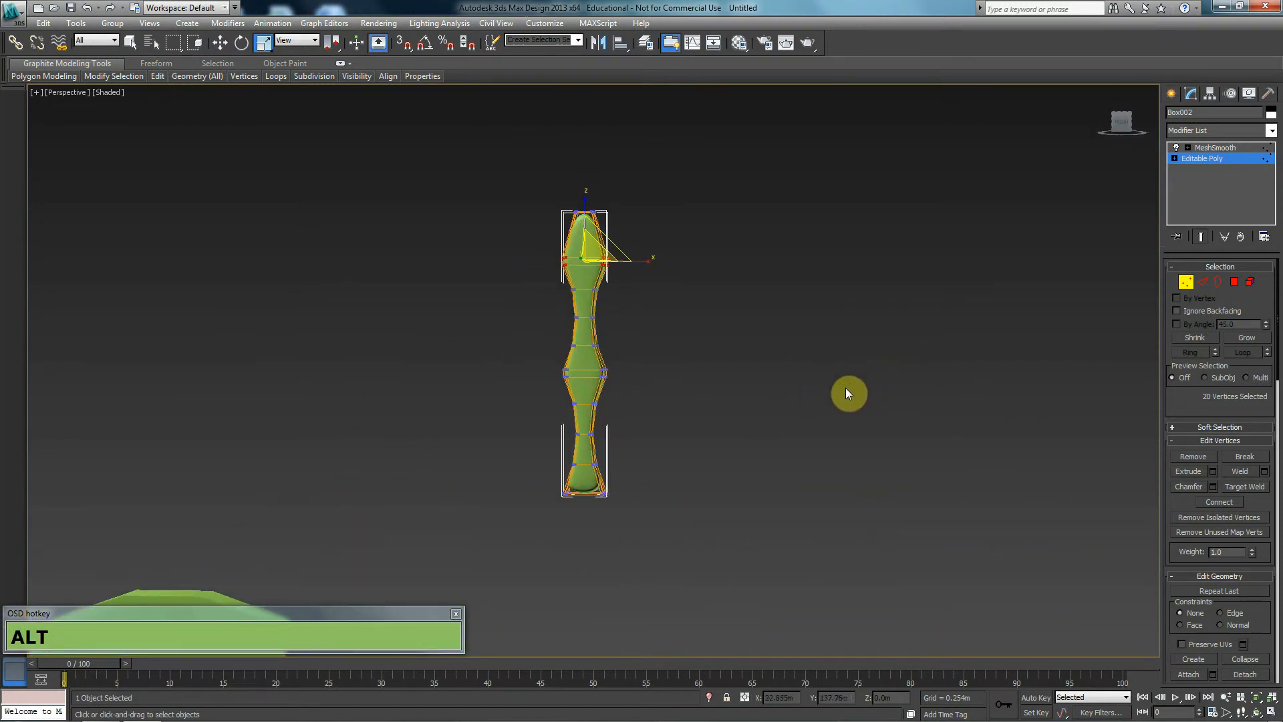
- Turn off the end result display, show edged faces, and delete the two polygons capping the finger's base
click(1190, 284)
click(1234, 282)
middle_drag(626, 359, 588, 407)
click(588, 407)
click(1199, 237)
scroll(736, 449, up, 2)
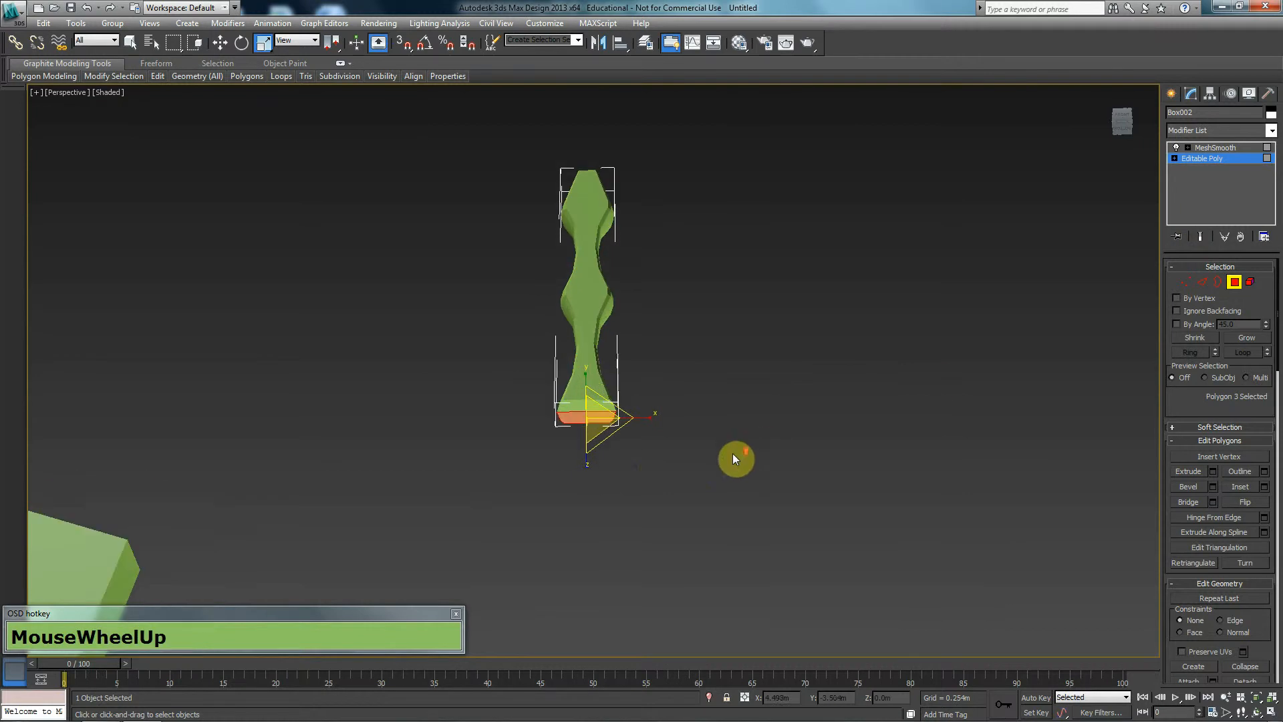
key(F4)
key(z)
alt+middle_drag(593, 461, 700, 440)
ctrl+click(650, 381)
alt+middle_drag(627, 467, 548, 505)
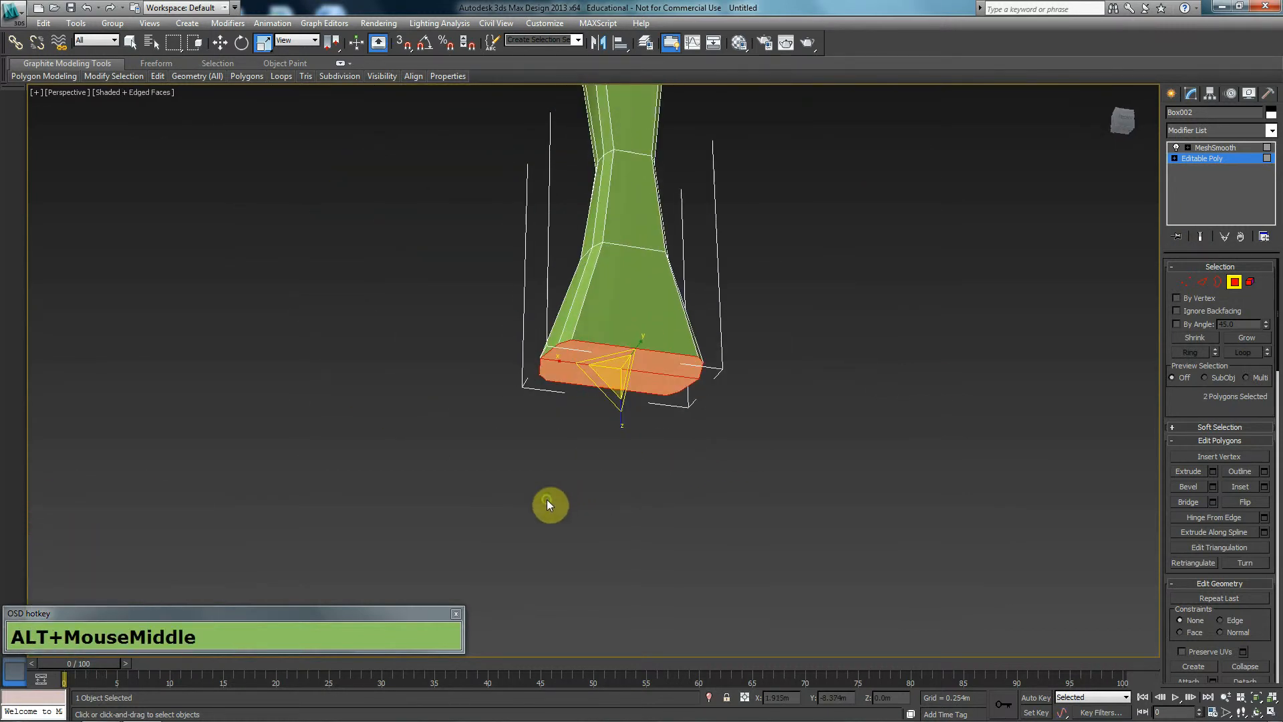
key(Delete)
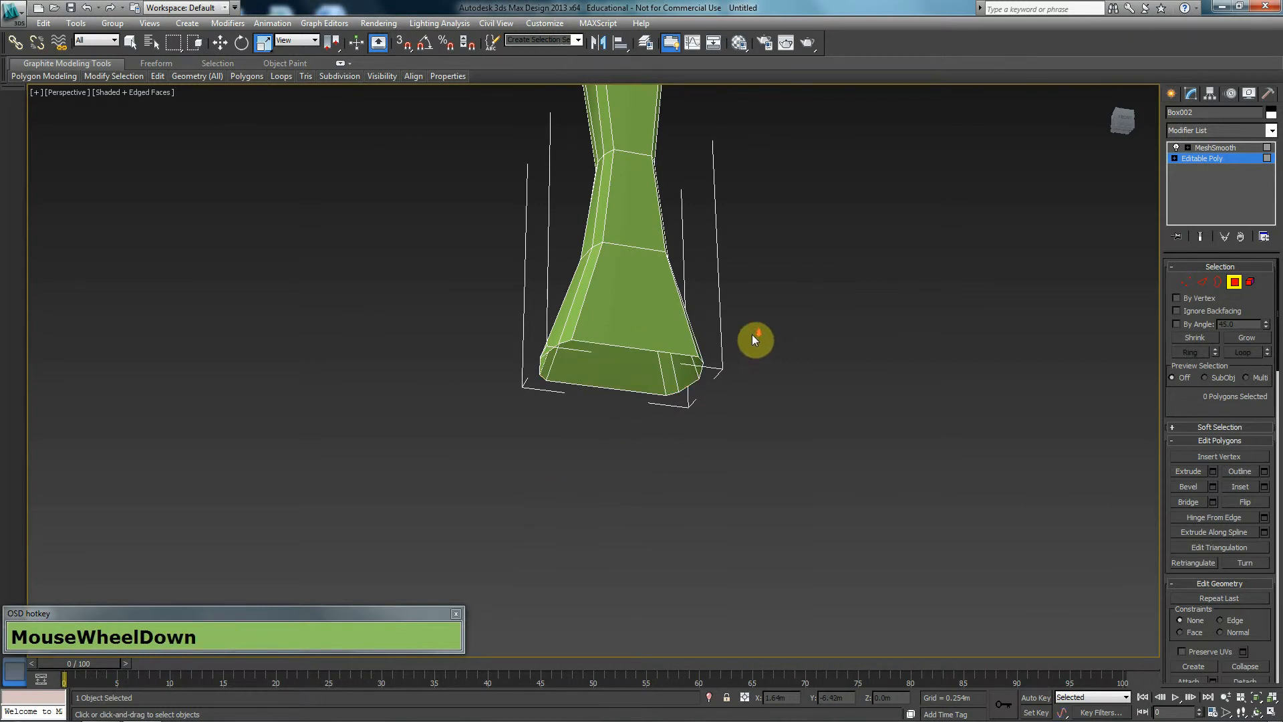
scroll(793, 342, down, 5)
click(1236, 284)
- In the front view, move the whole finger horizontally until it stands above the palm's top edge
key(f)
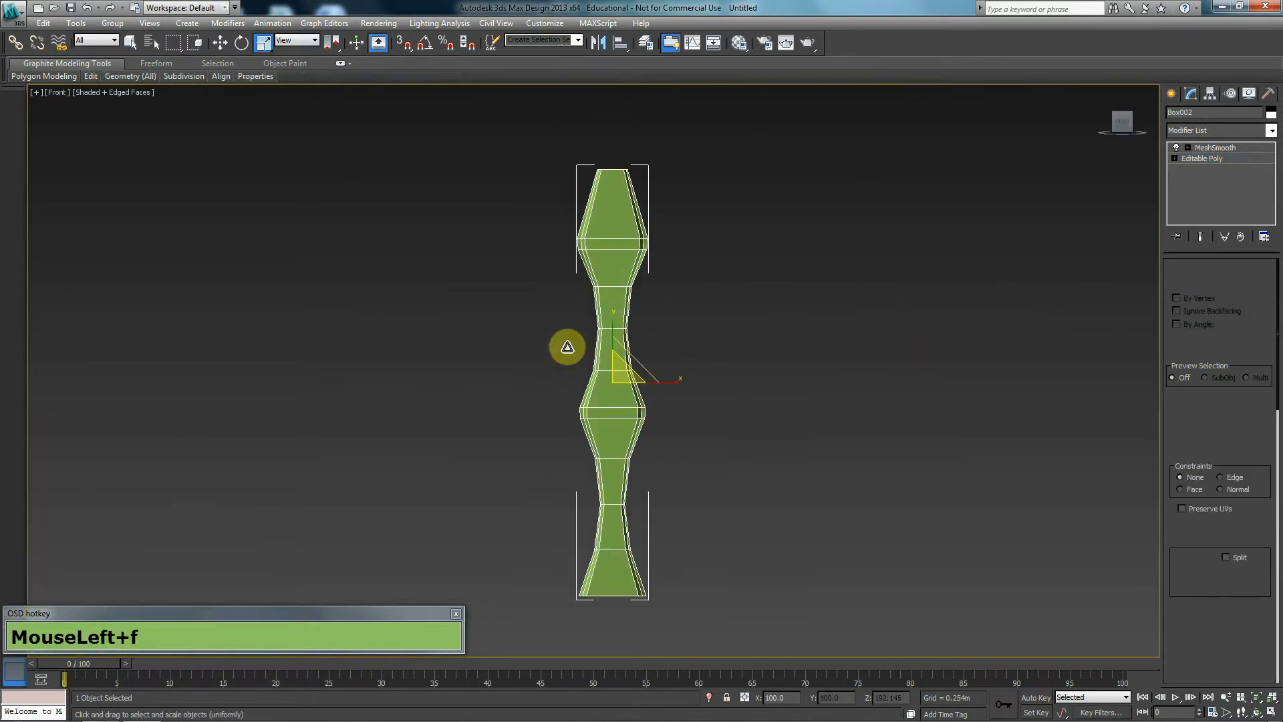
scroll(599, 401, down, 3)
middle_drag(599, 401, 719, 306)
key(w)
drag(695, 296, 546, 337)
scroll(558, 406, up, 3)
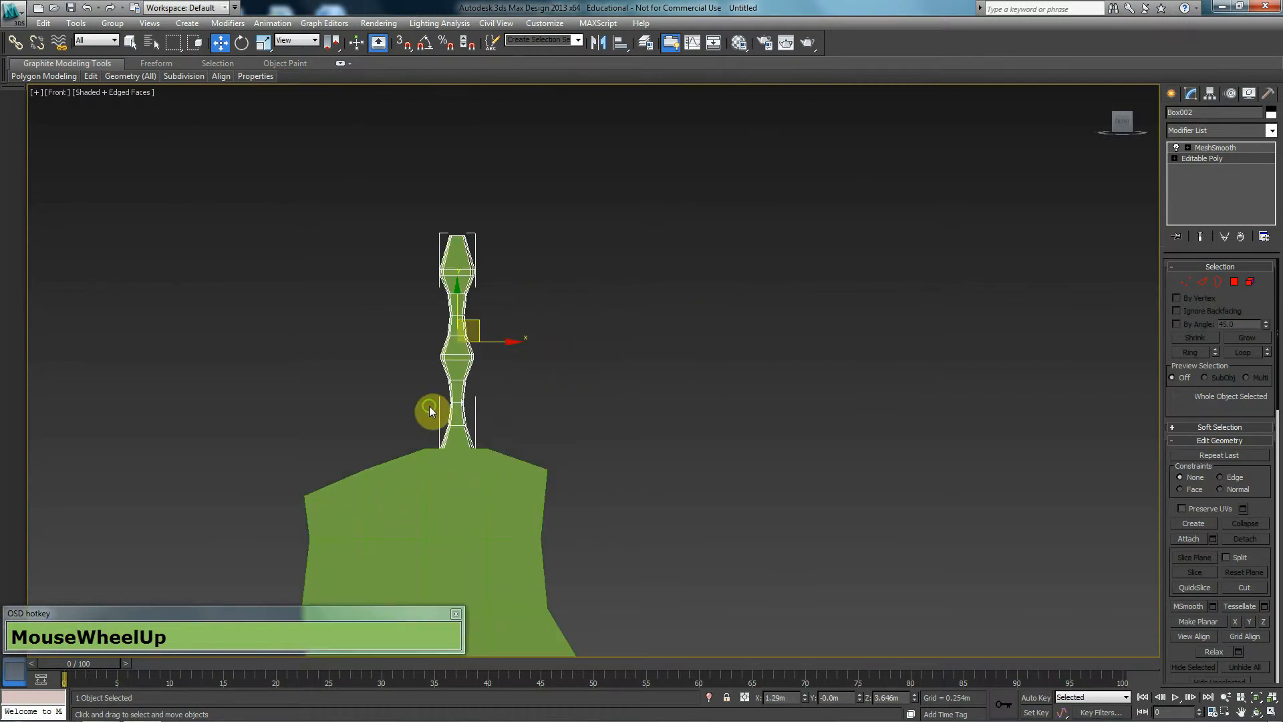
- Scale the finger up uniformly to the width of the palm's flat top edge and seat its base on that edge
middle_drag(467, 410, 536, 363)
key(r)
drag(562, 307, 565, 208)
key(w)
key(r)
key(w)
key(r)
key(w)
scroll(586, 309, down, 3)
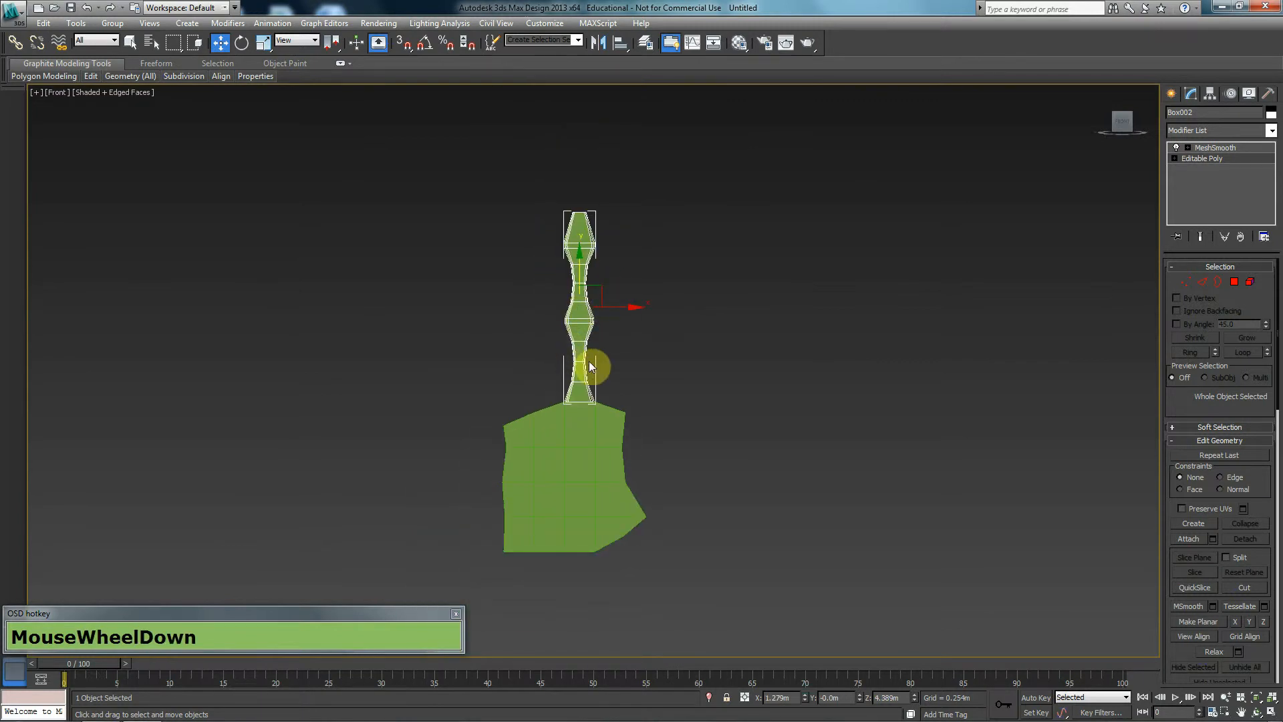
- Shorten the finger vertically, keep its base on the palm's top edge, and narrow its width slightly
key(r)
mouse_move(581, 248)
mouse_down()
mouse_move(580, 280)
mouse_move(577, 269)
mouse_up()
key(w)
key(r)
drag(577, 270, 578, 294)
key(w)
key(r)
click(579, 275)
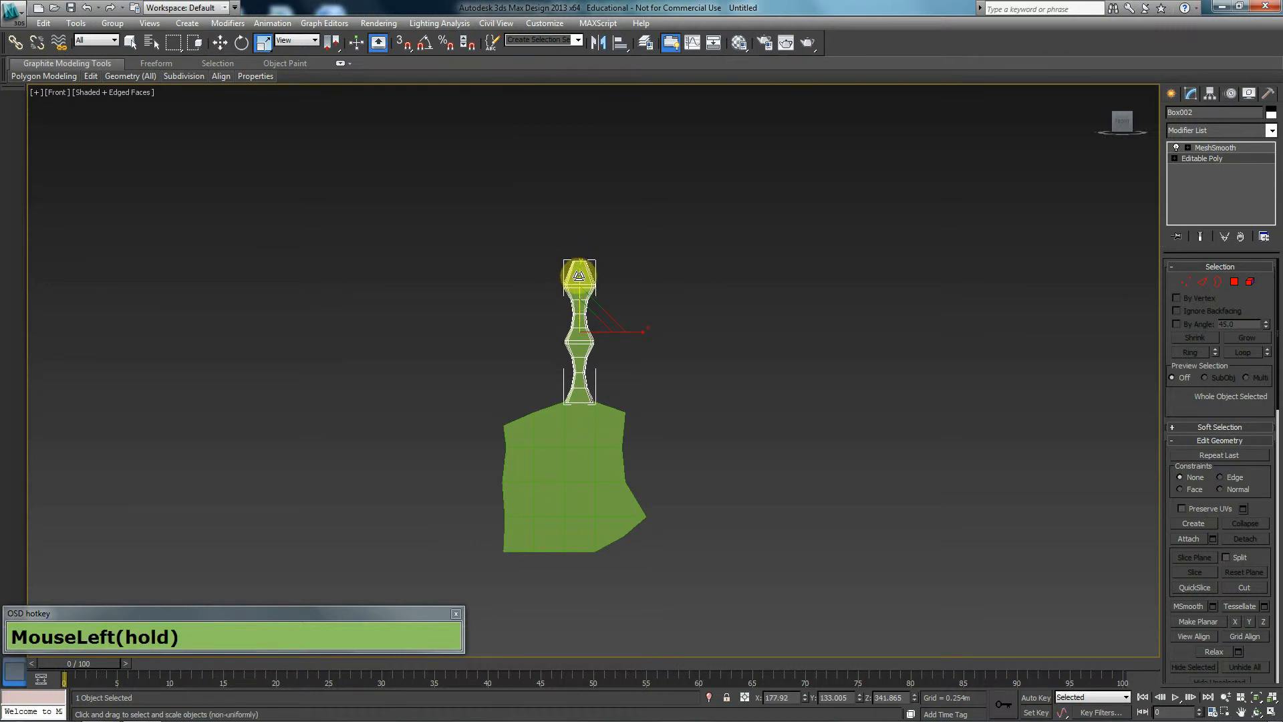
drag(642, 332, 631, 332)
- Thin the finger's depth in the left view with the smoothed result shown, and check it in perspective
key(l)
drag(634, 453, 619, 440)
scroll(619, 440, down, 5)
key(p)
alt+middle_drag(616, 457, 589, 492)
- In the left view, move the finger horizontally to line it up with the palm's thickness, and return to the front view
key(l)
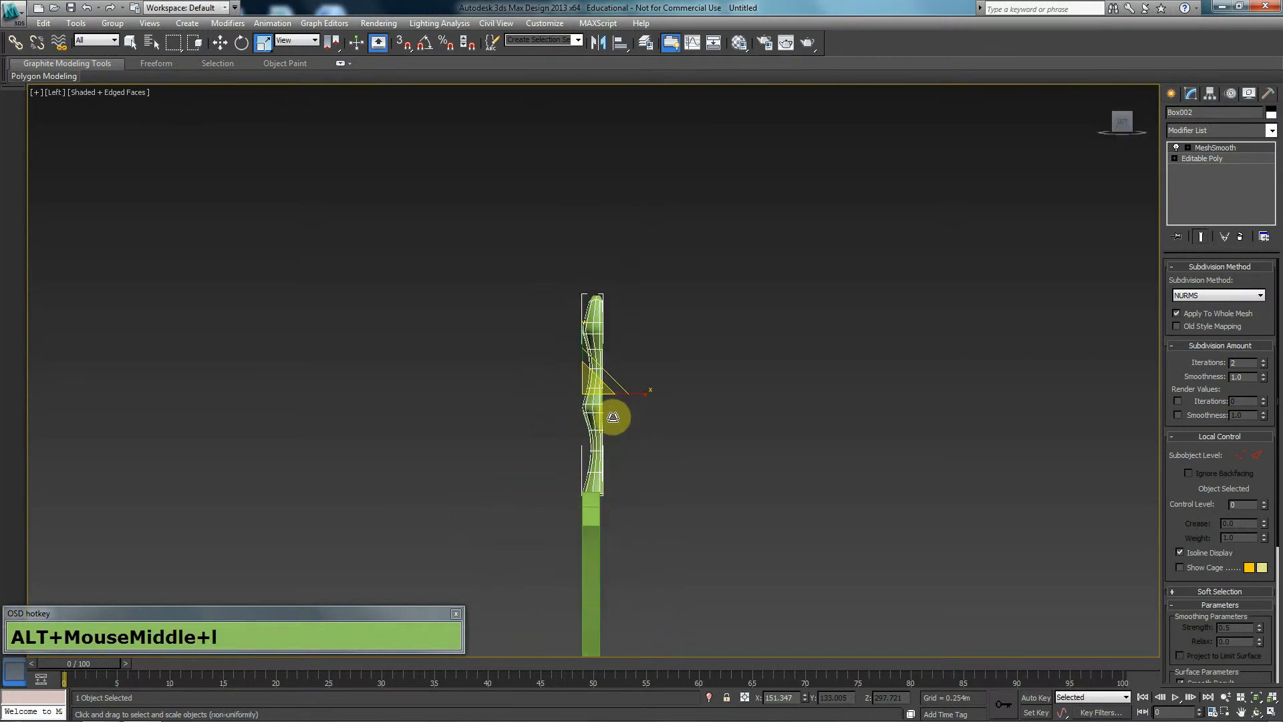
scroll(624, 400, up, 3)
middle_drag(607, 444, 629, 310)
key(w)
drag(629, 310, 624, 309)
key(f)
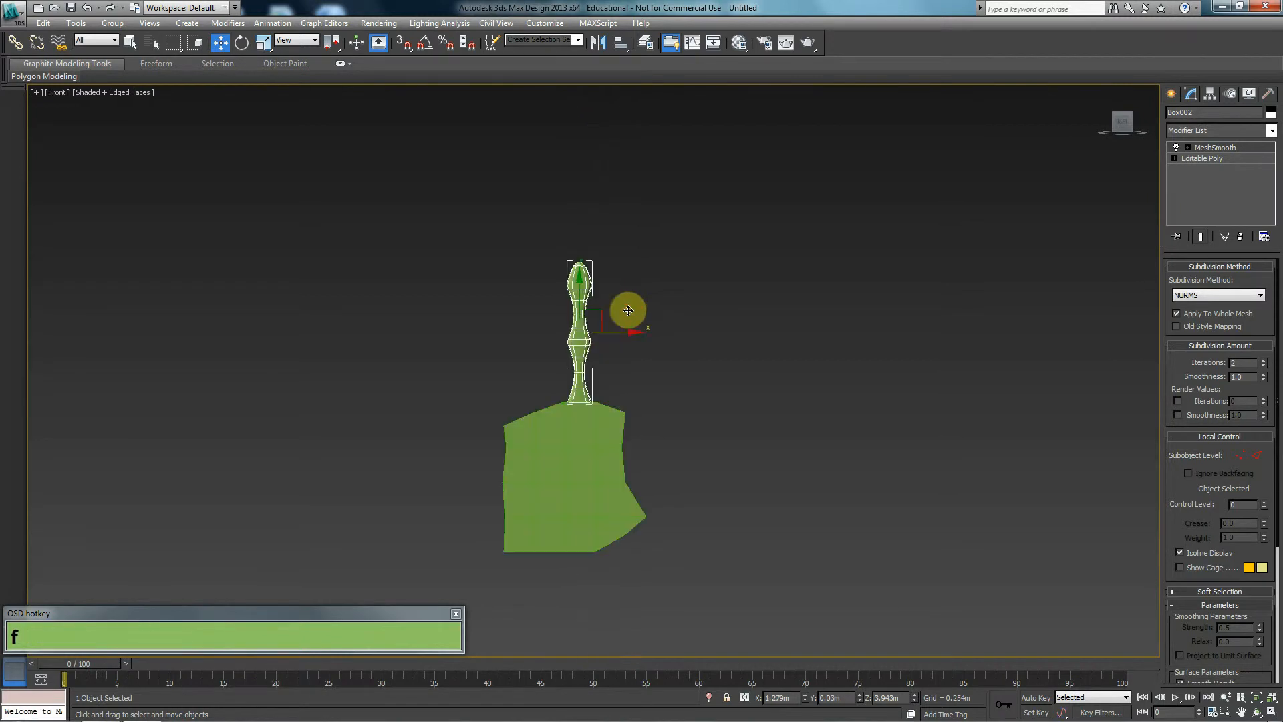
- Clone the finger horizontally to stand above the sloping index-finger side of the palm
middle_click(587, 444)
scroll(587, 444, up, 5)
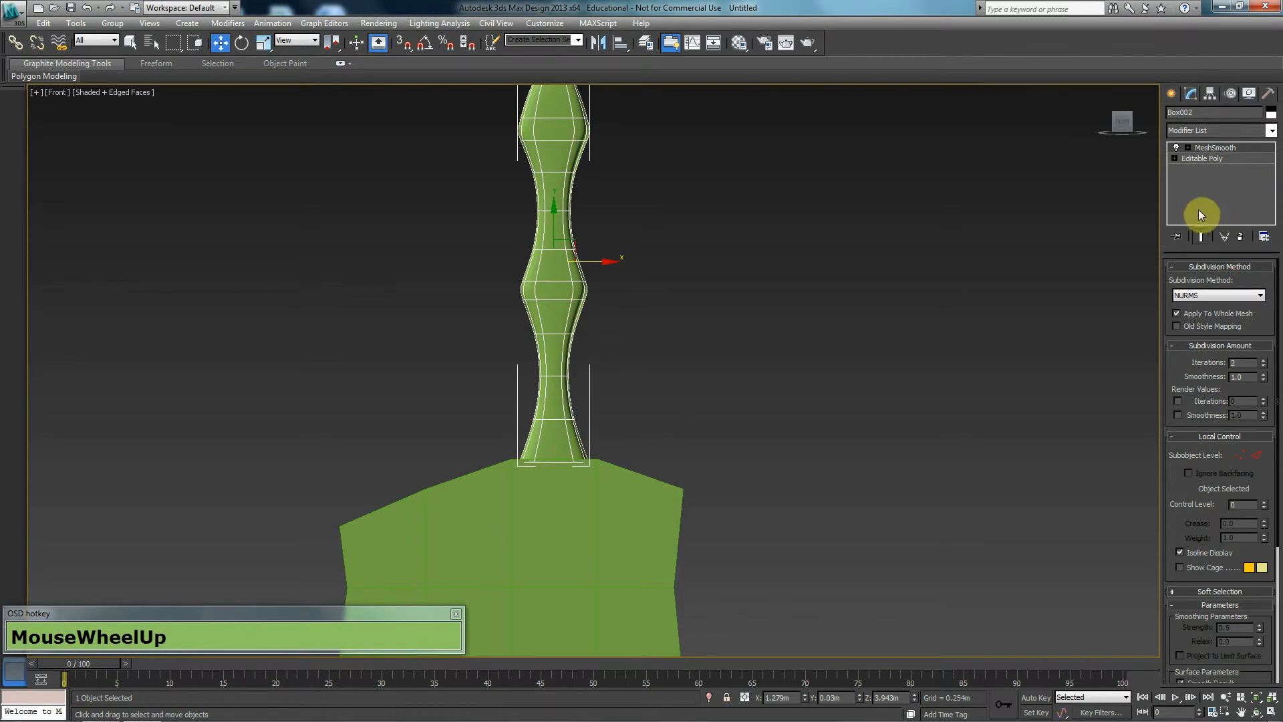
middle_click(605, 342)
middle_drag(605, 341, 624, 255)
click(602, 411)
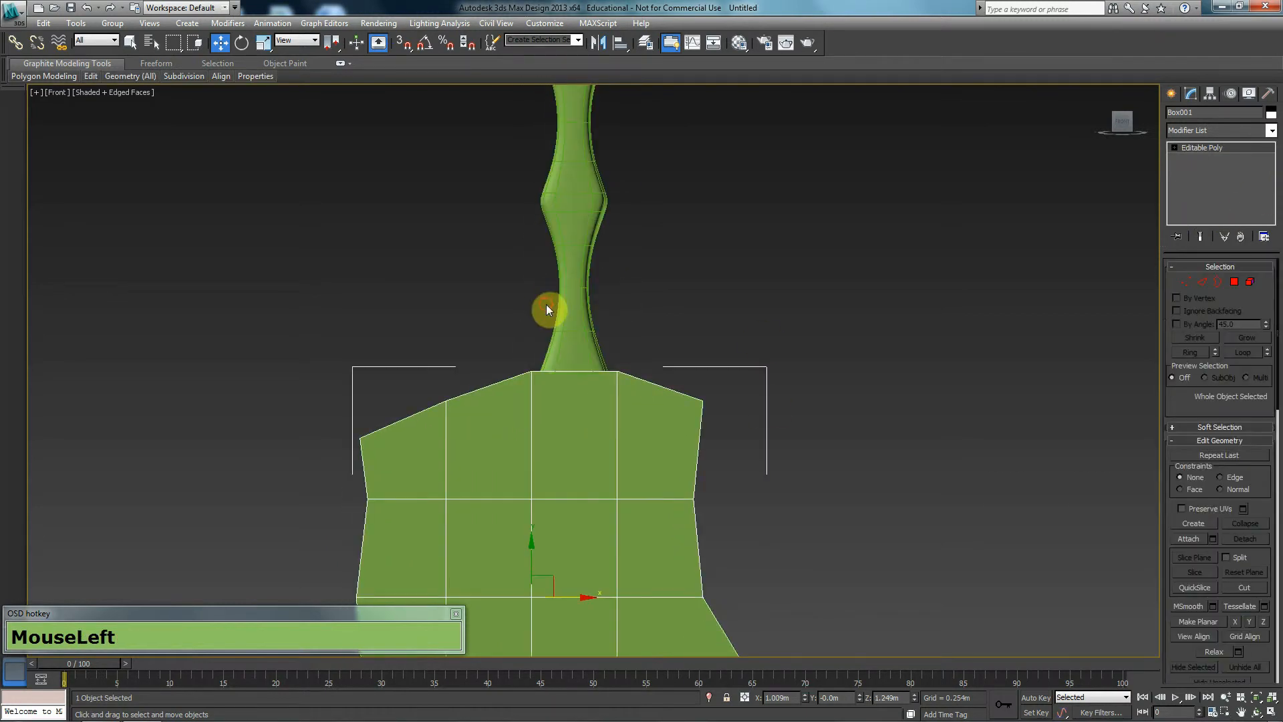
click(578, 309)
middle_drag(575, 346, 675, 255)
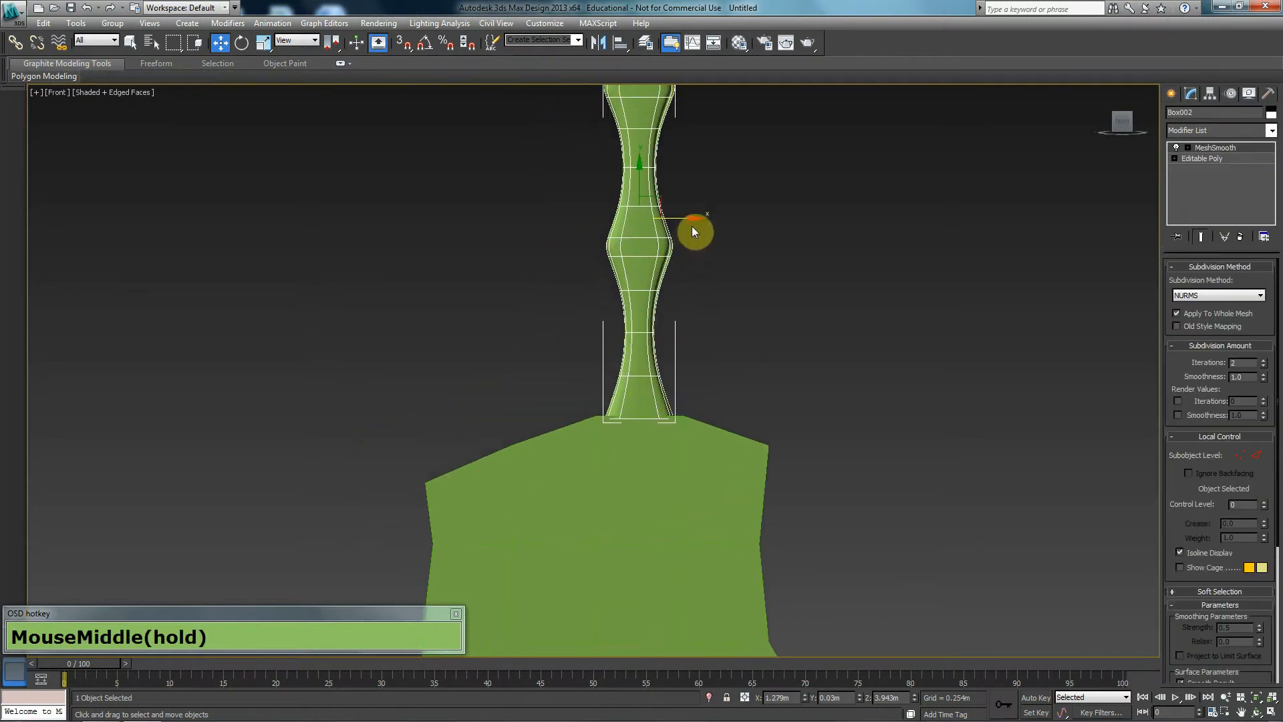
shift+drag(681, 218, 781, 218)
click(647, 428)
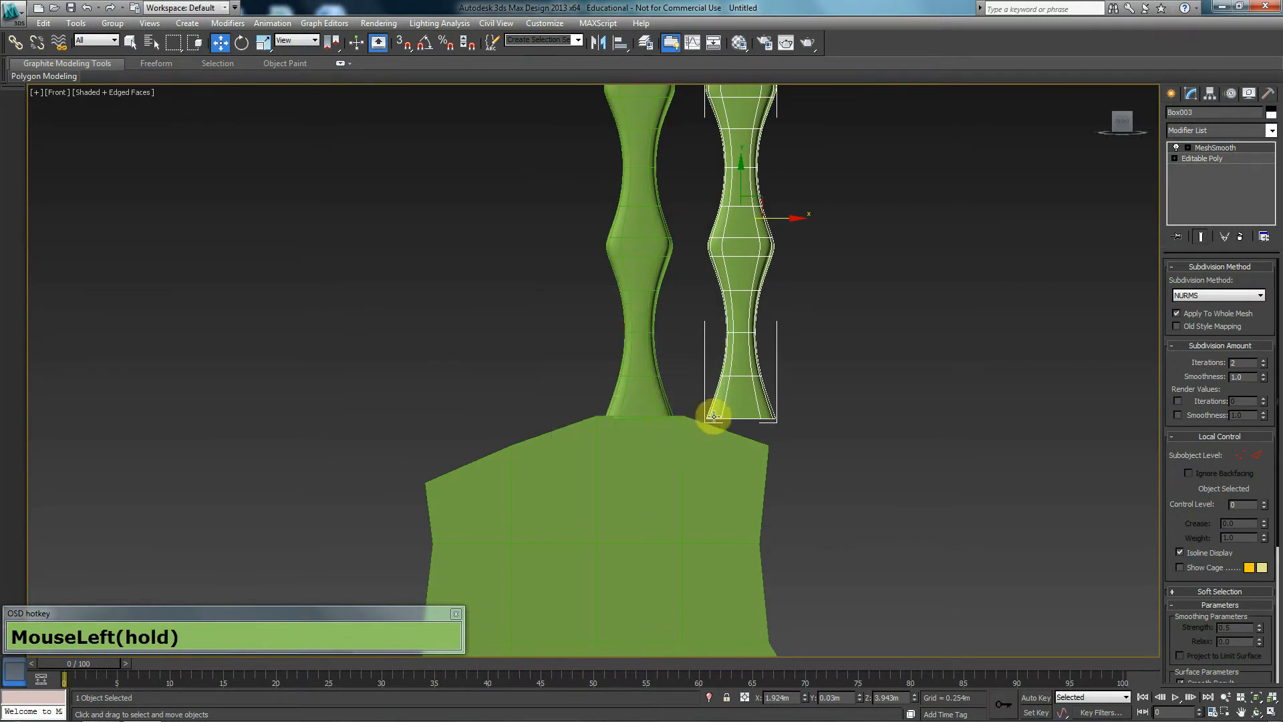
- Remove the MeshSmooth modifier from both the copied finger and the original finger, and reselect the copy
key(e)
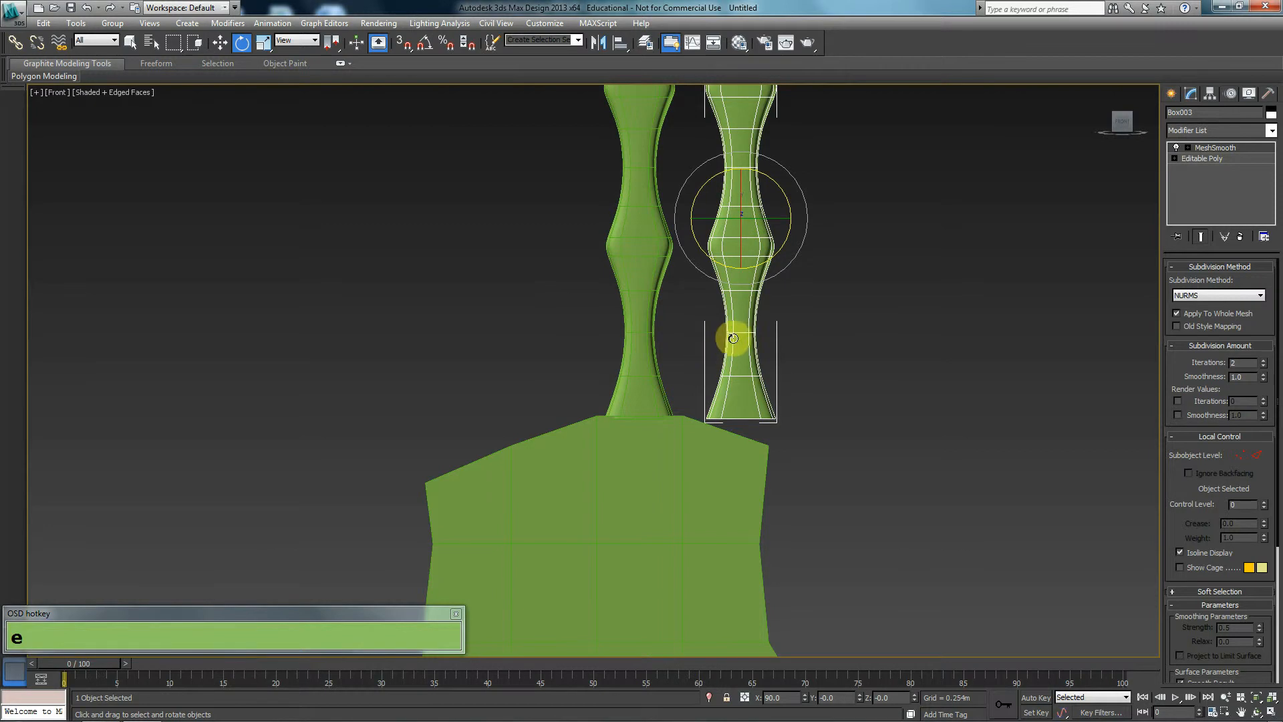
key(w)
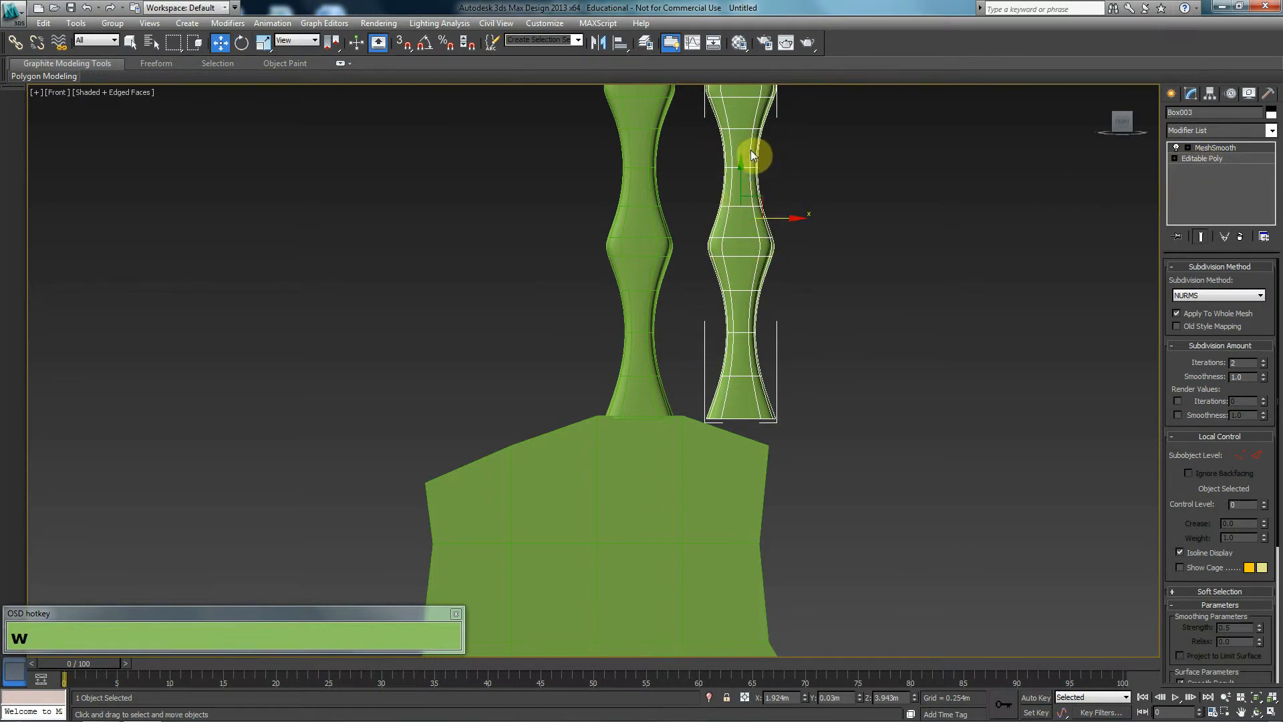
click(1240, 237)
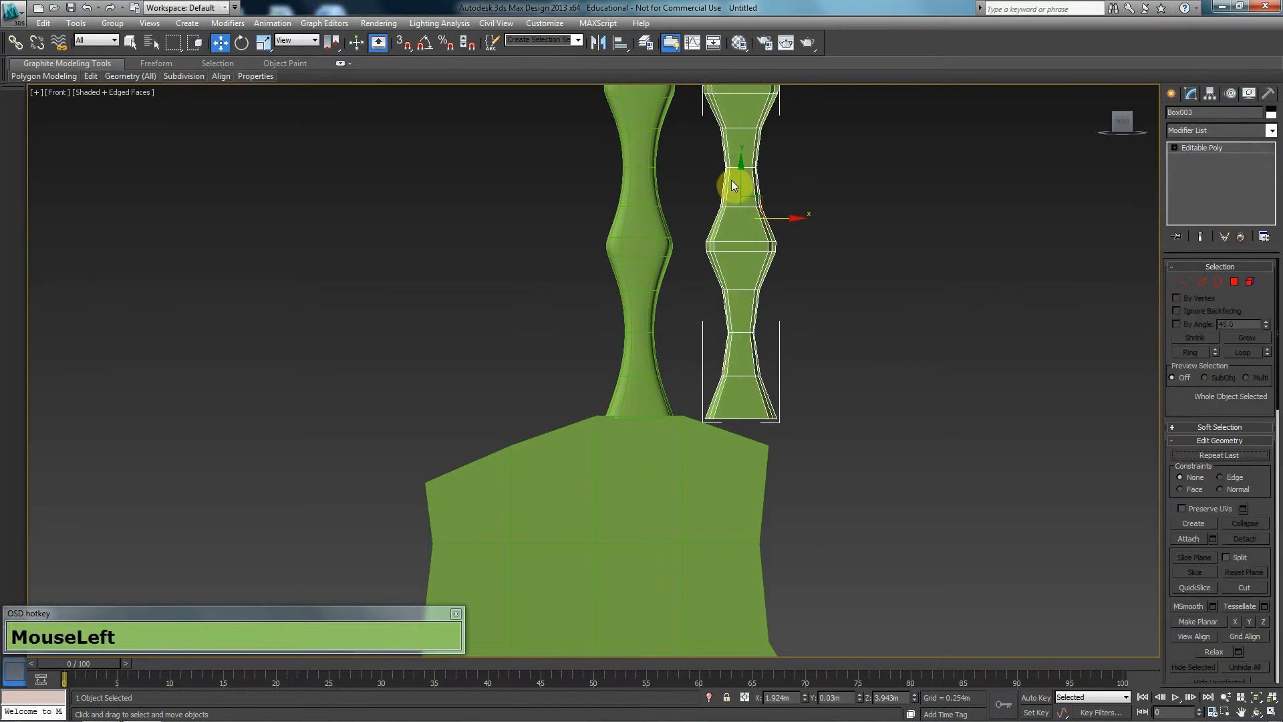
click(681, 163)
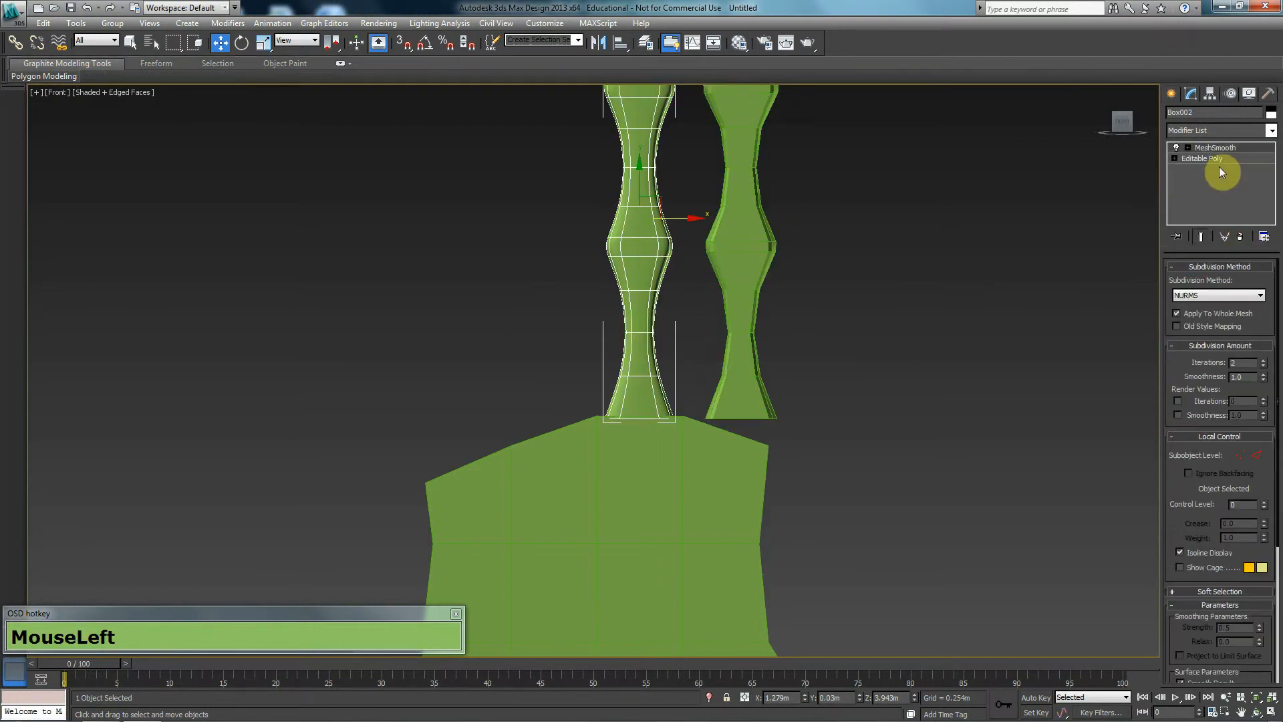
click(1240, 237)
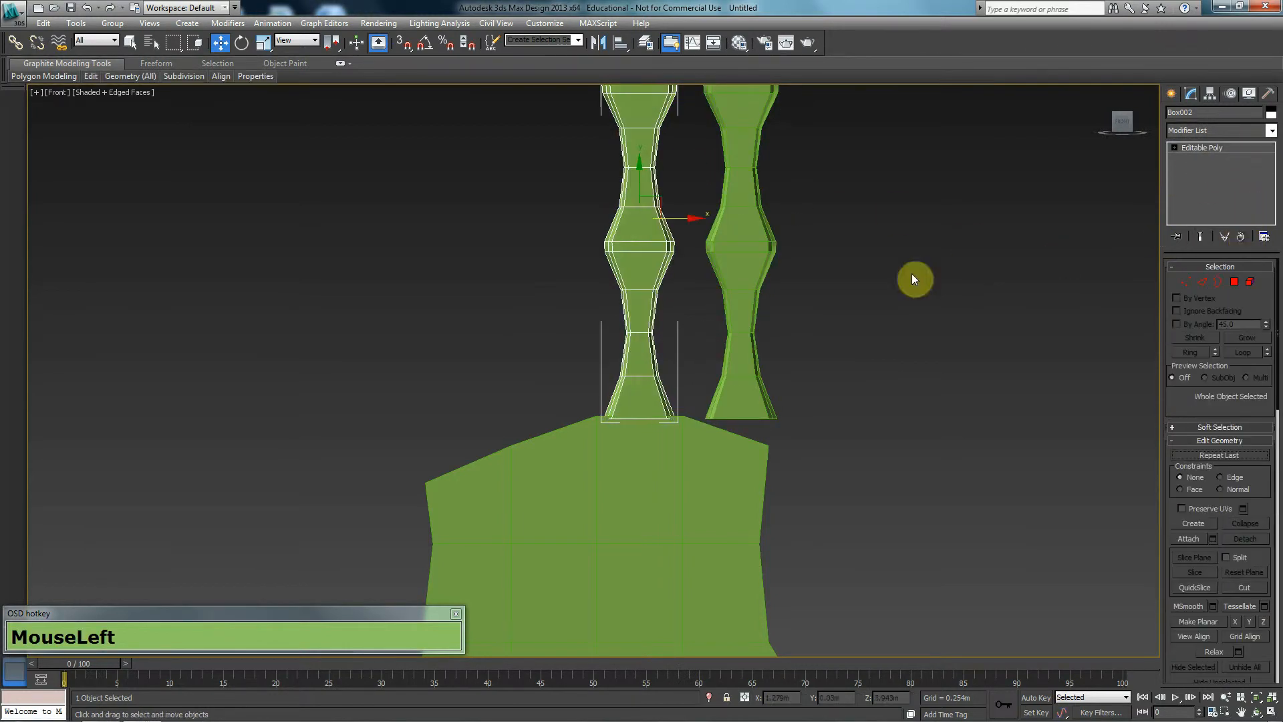
click(748, 253)
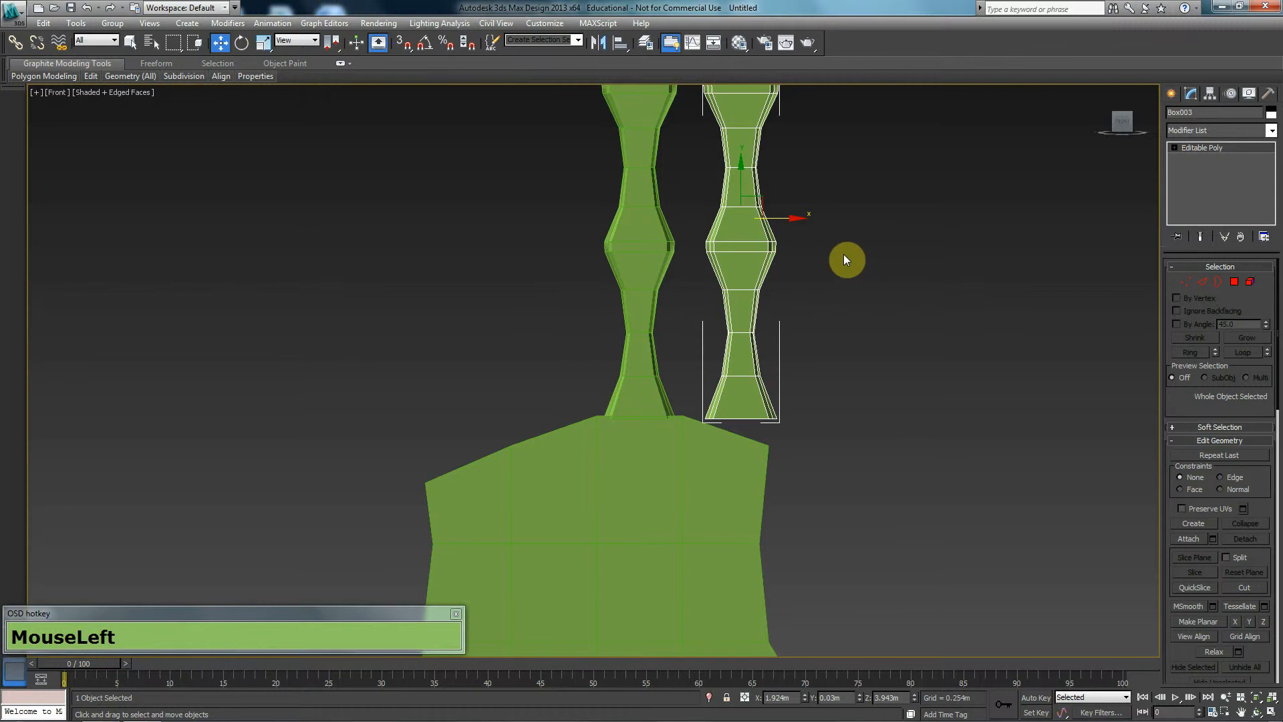
- Enable vertex snapping and move only the copied finger's pivot to the outer corner of its base
middle_drag(744, 239, 640, 329)
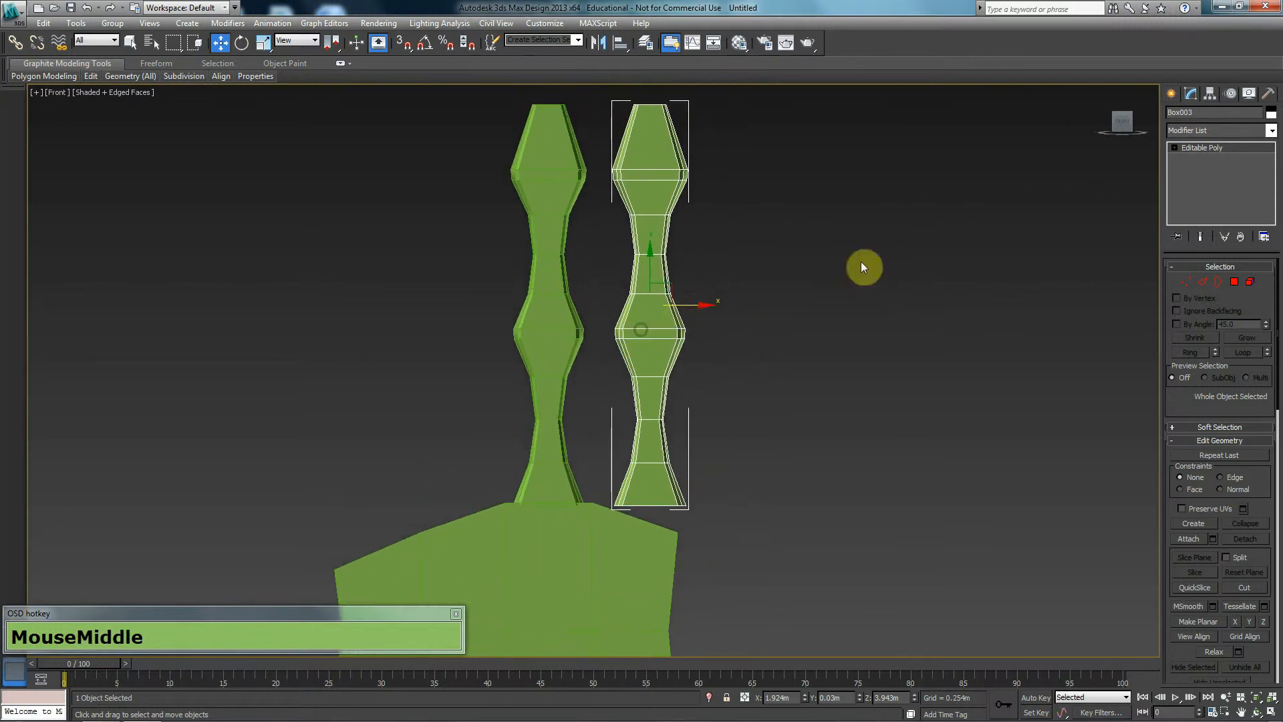
click(1211, 94)
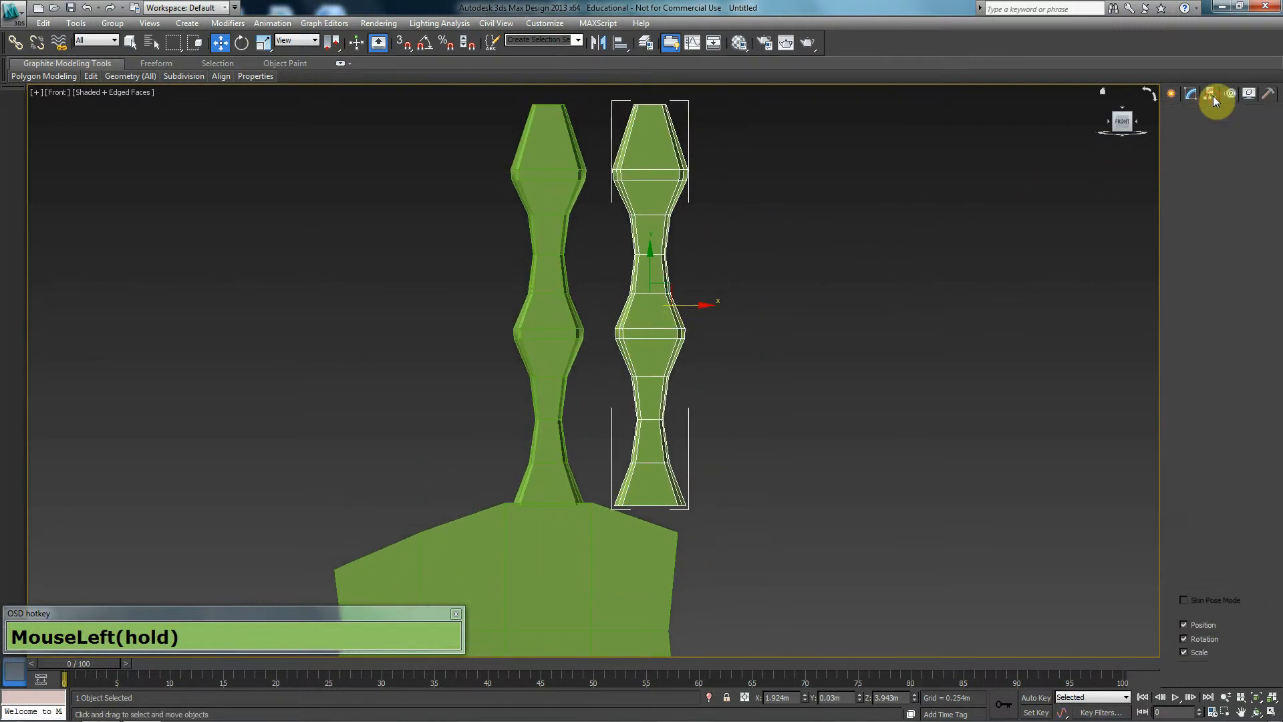
right_click(402, 45)
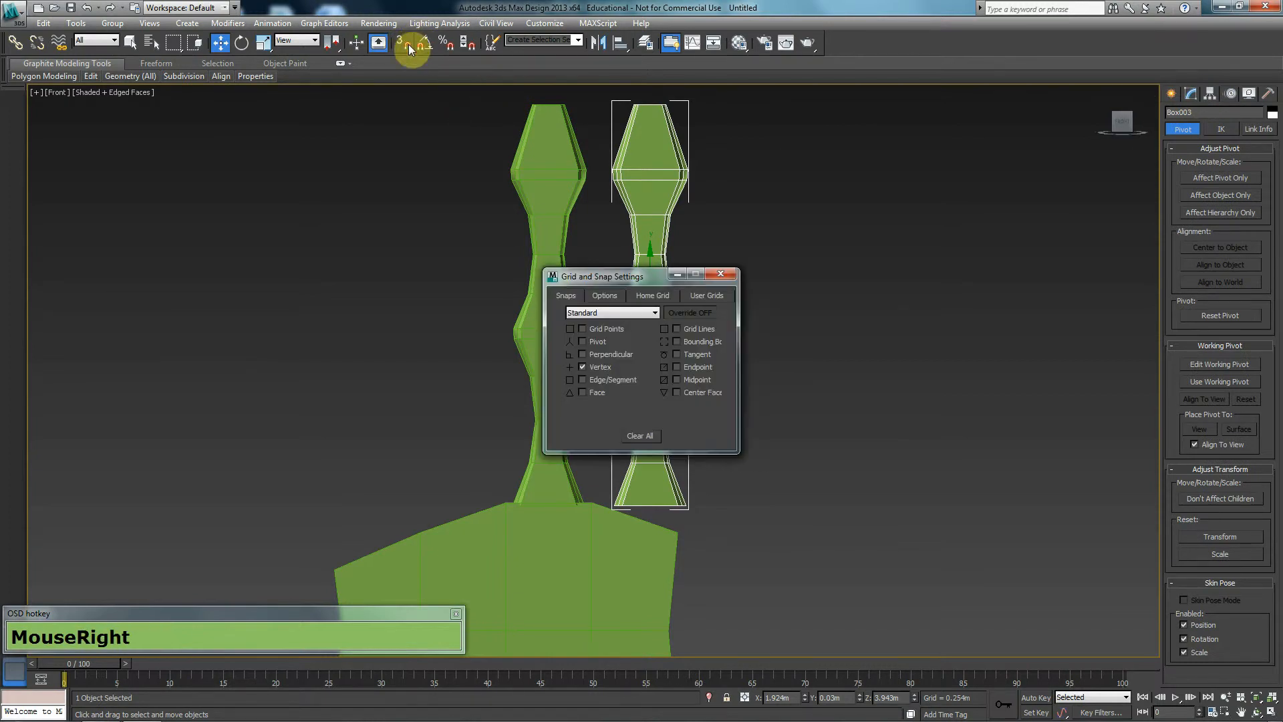
click(724, 275)
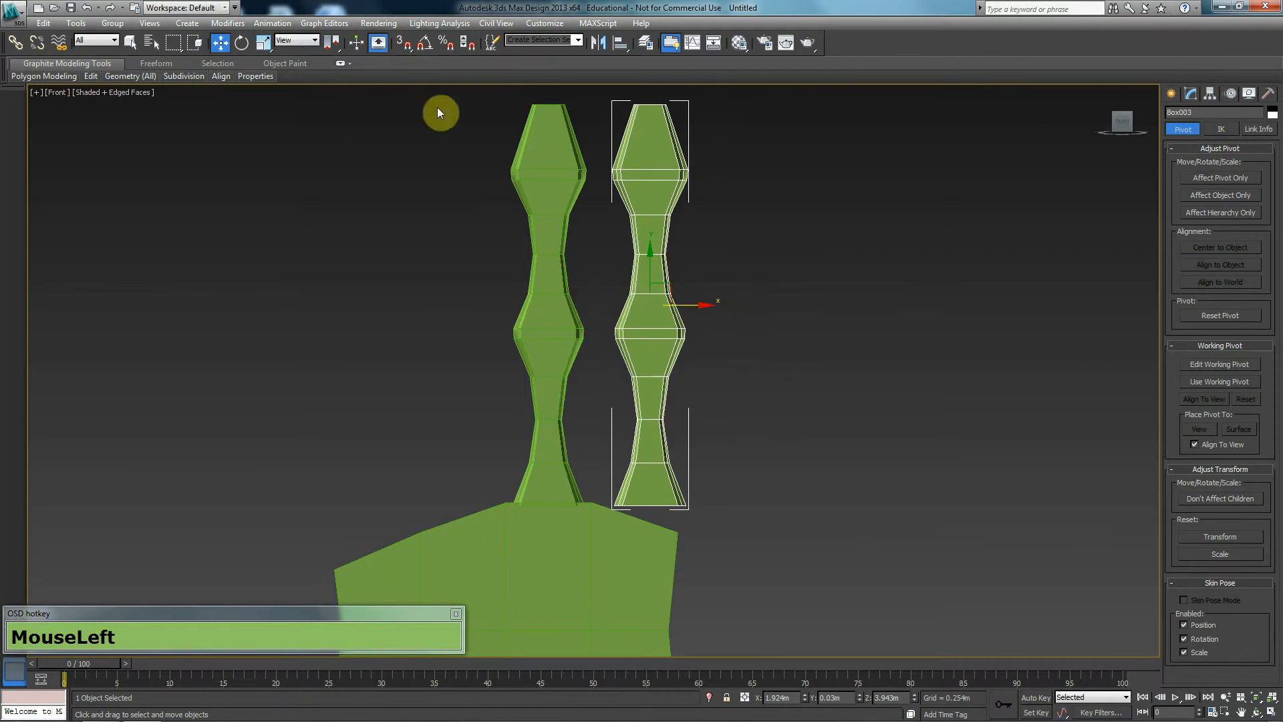
click(404, 46)
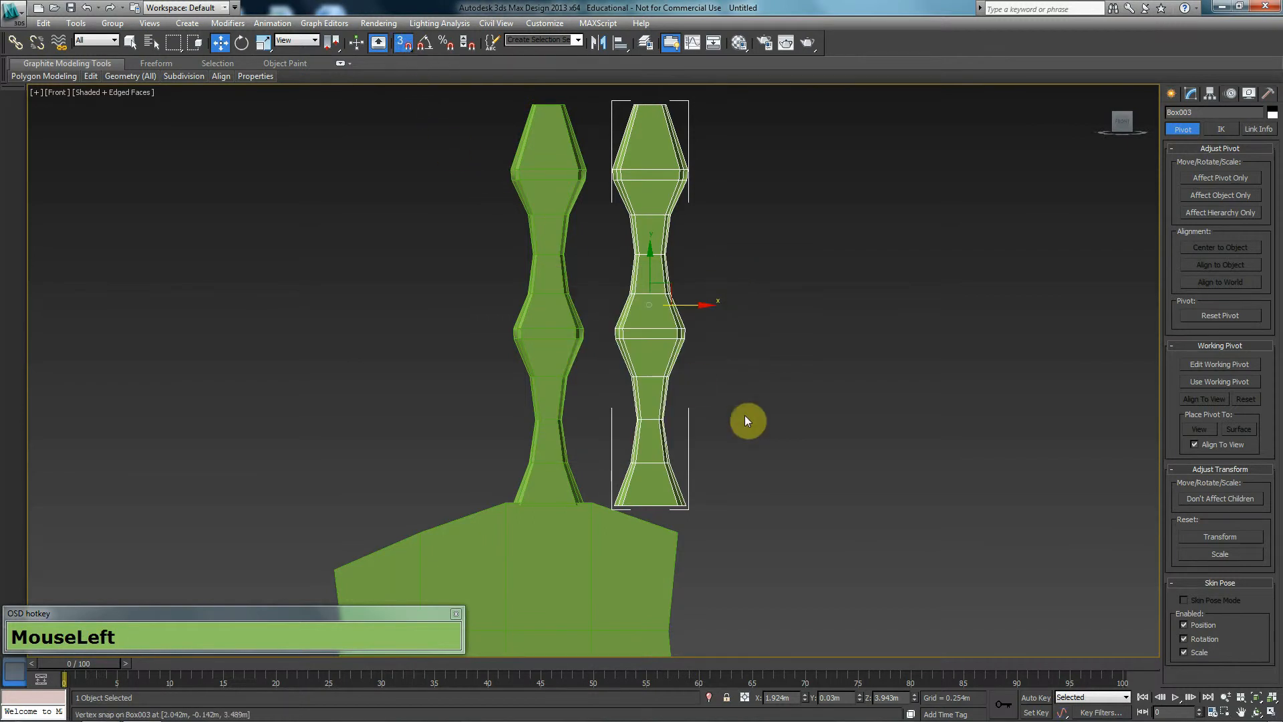
click(1233, 177)
drag(667, 281, 673, 498)
click(1196, 178)
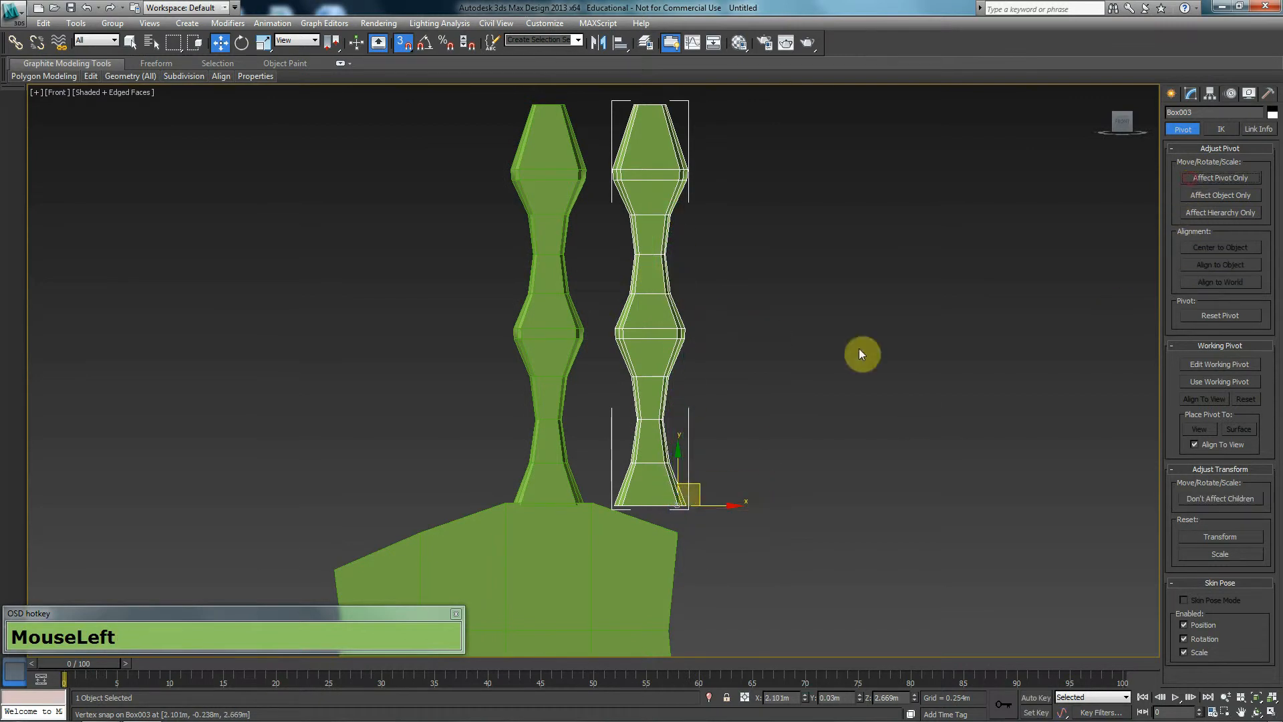
- Clone the index finger twice across to the other side of the middle finger, turning snapping off for the second copy
middle_drag(670, 360, 665, 342)
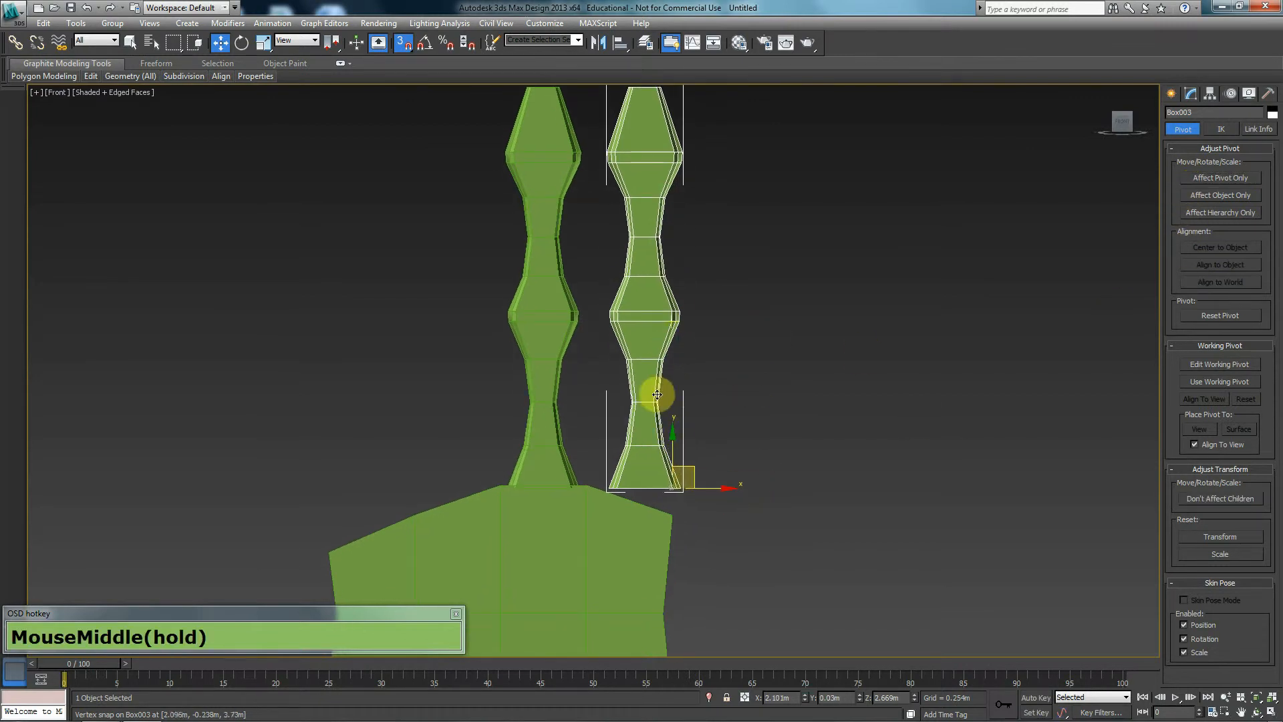
shift+drag(711, 486, 481, 478)
click(652, 419)
click(403, 45)
shift+drag(510, 487, 424, 483)
click(636, 425)
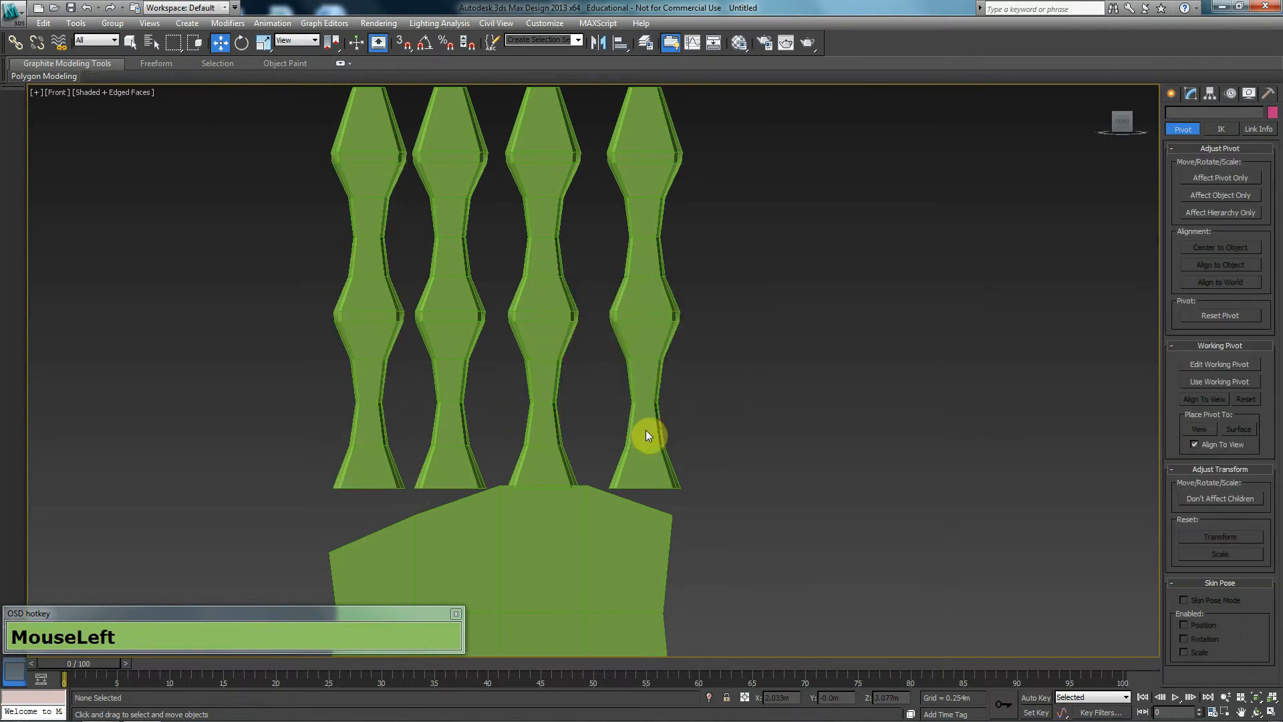
- Scale the index finger down vertically so it is shorter than the middle finger
click(644, 429)
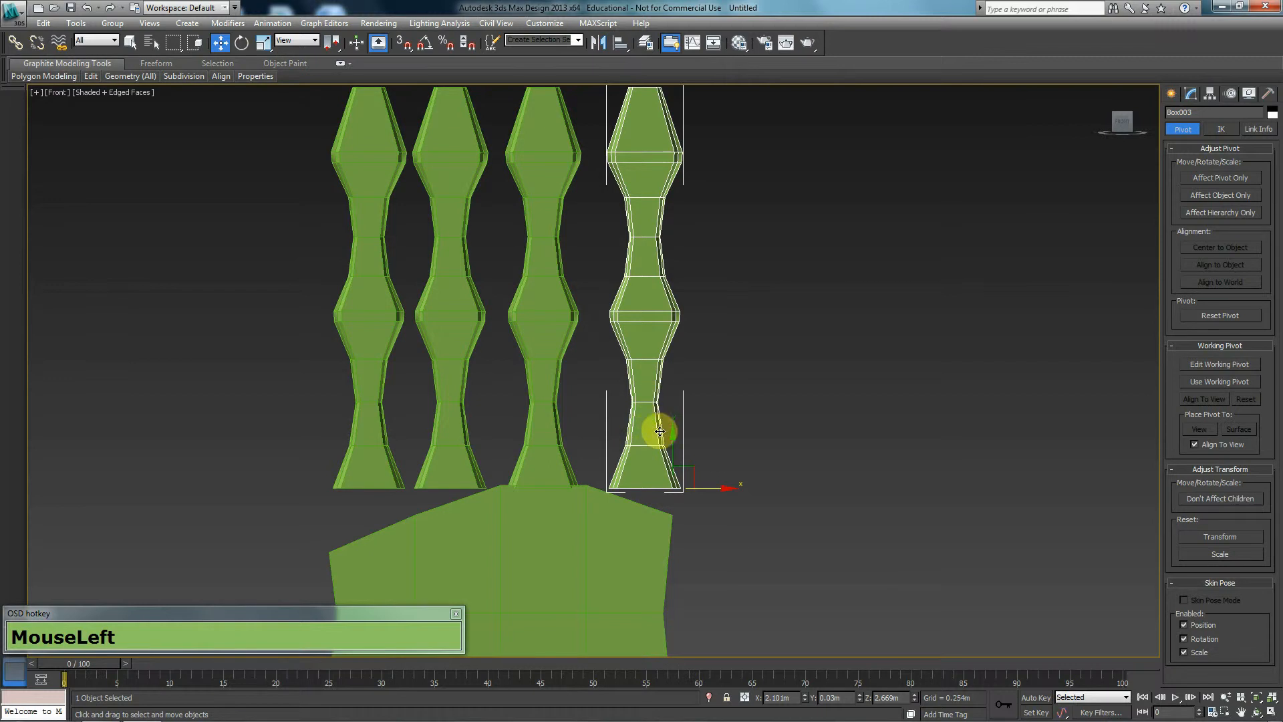
key(r)
drag(674, 431, 674, 432)
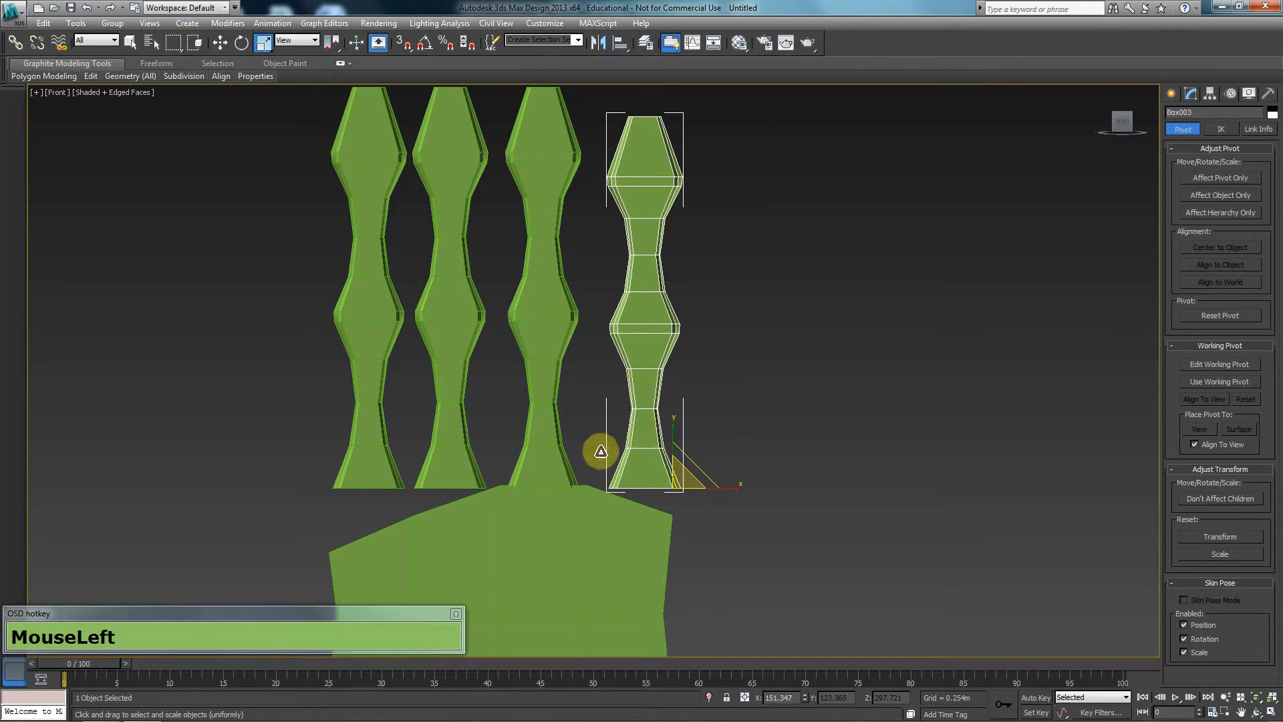
- Delete the full-length ring finger and replace it with a copy of the shortened index finger
click(447, 310)
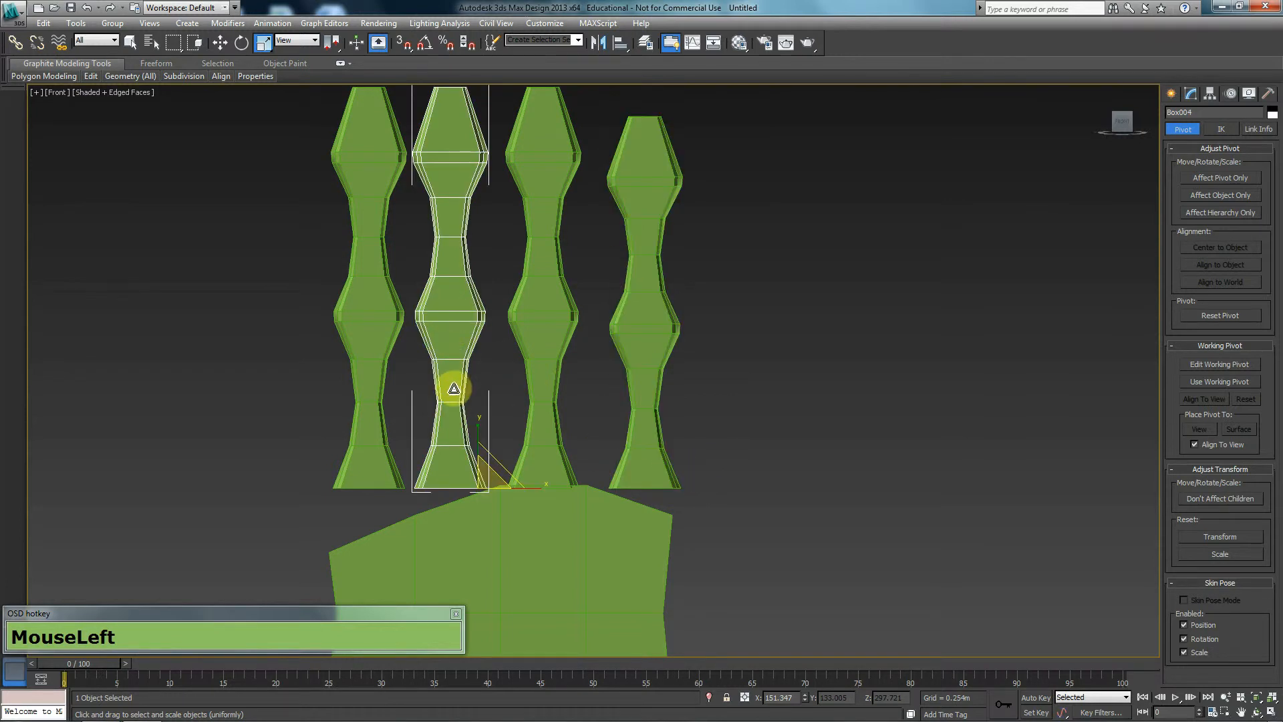
key(Delete)
click(683, 470)
key(w)
mouse_move(707, 487)
shift+mouse_down()
mouse_move(518, 481)
mouse_move(428, 394)
shift+mouse_up()
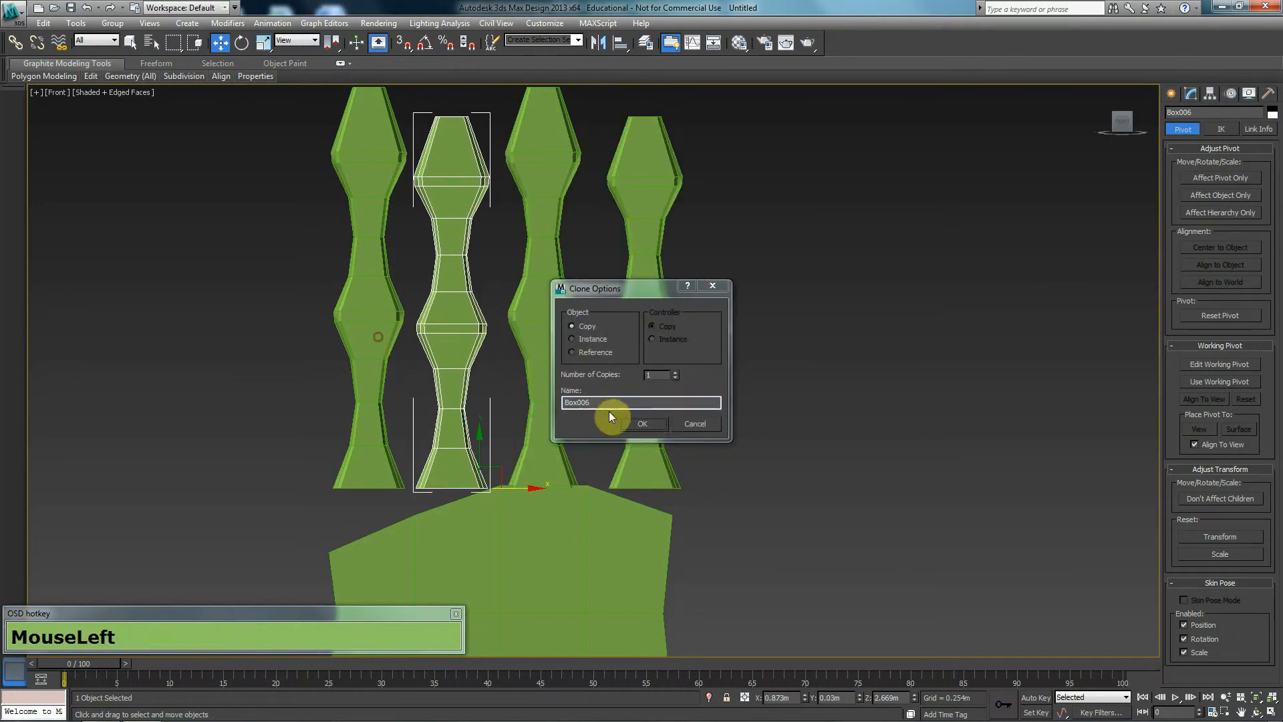
click(659, 430)
- Scale down the little finger, tilt it outward, and place its base on the outer end of the palm's slope
click(355, 295)
key(r)
mouse_move(403, 457)
mouse_down()
mouse_move(399, 510)
mouse_move(409, 490)
mouse_move(397, 504)
mouse_move(361, 493)
mouse_move(346, 511)
mouse_move(403, 508)
mouse_up()
key(w)
key(e)
key(w)
- In wireframe display, tilt the ring finger outward and seat its base on the palm's sloping top edge
click(453, 448)
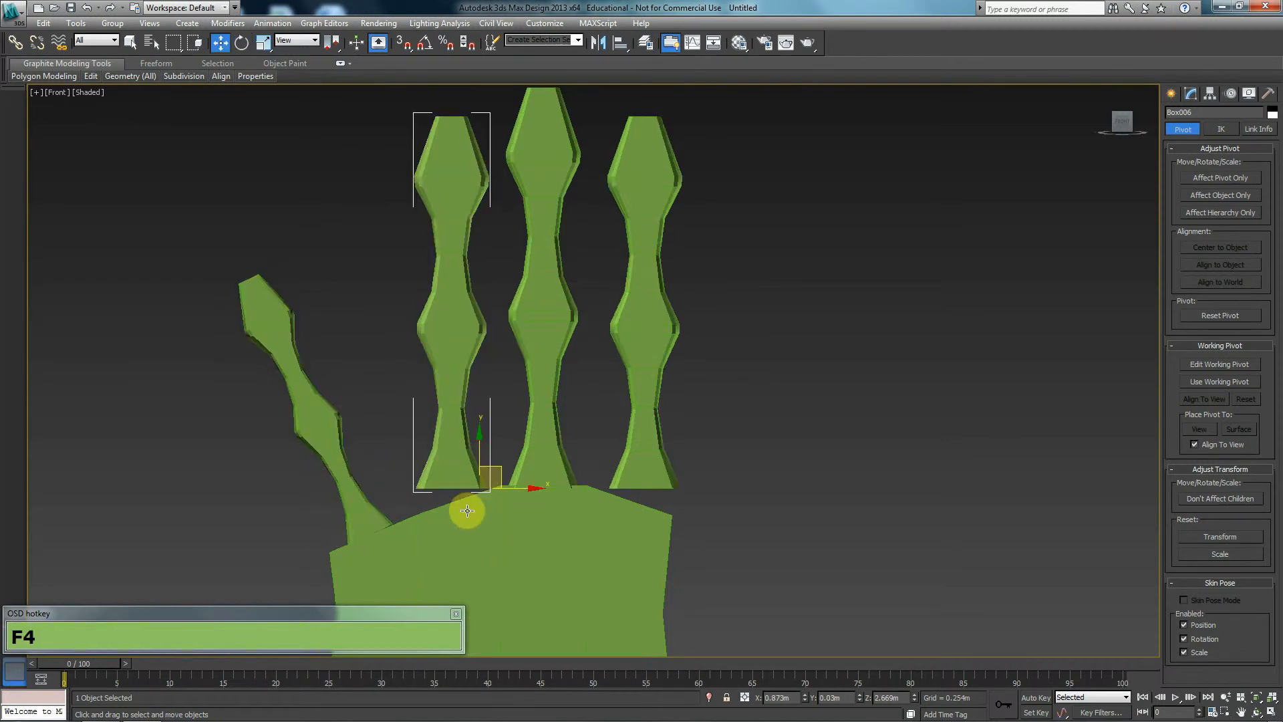
middle_drag(473, 502, 508, 424)
key(F3)
key(e)
drag(485, 362, 537, 386)
key(w)
- Tilt the index finger outward and move it so its base sits on the palm's opposite sloping edge
click(704, 376)
key(e)
drag(739, 367, 708, 407)
key(w)
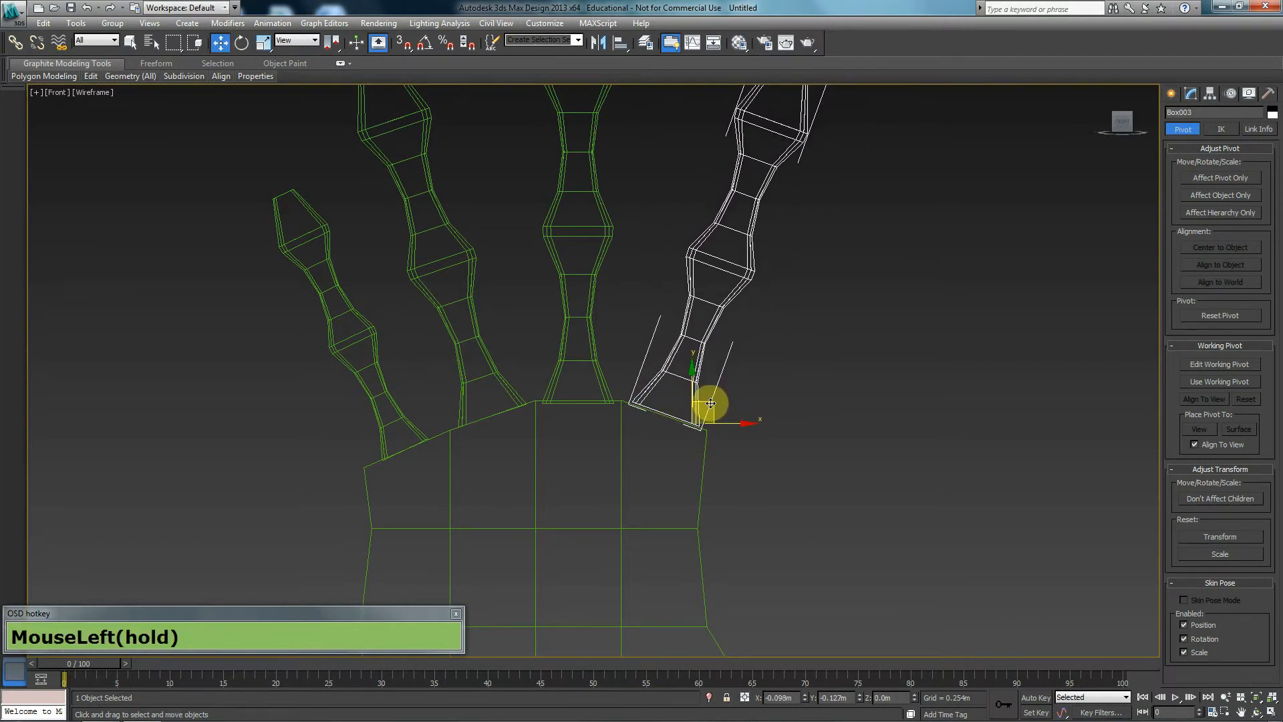
scroll(639, 416, down, 2)
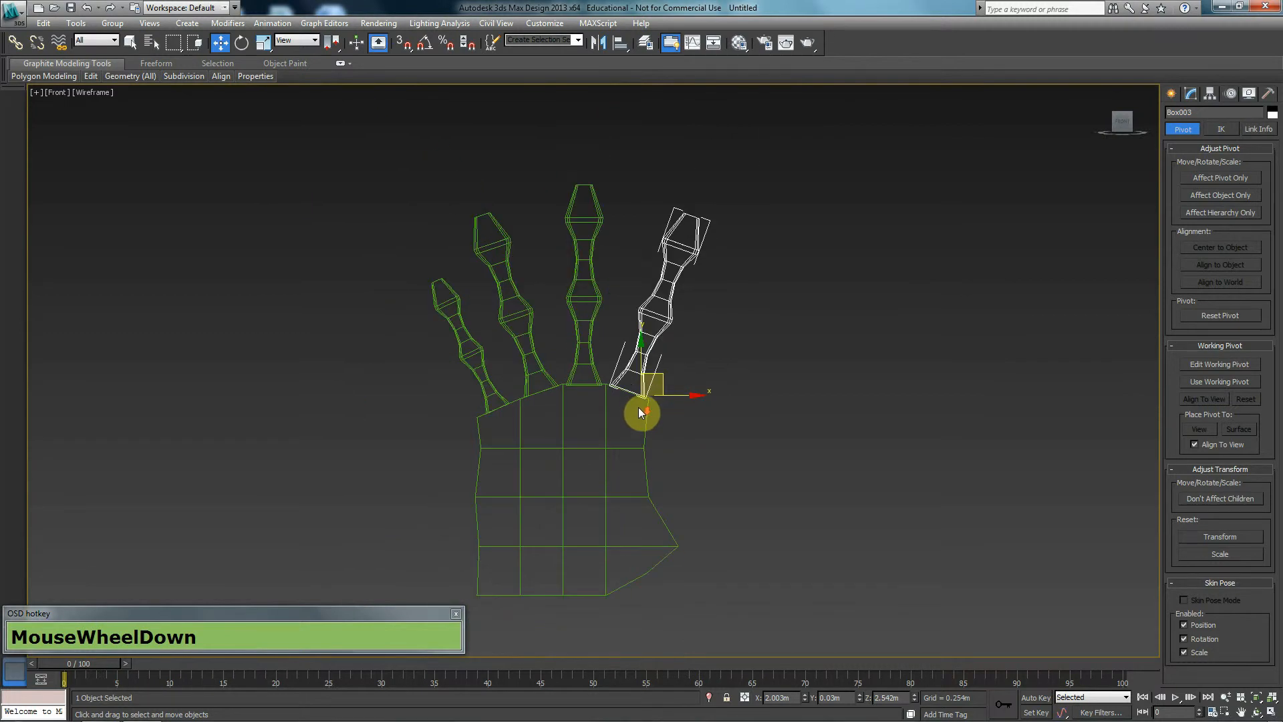
scroll(453, 443, up, 1)
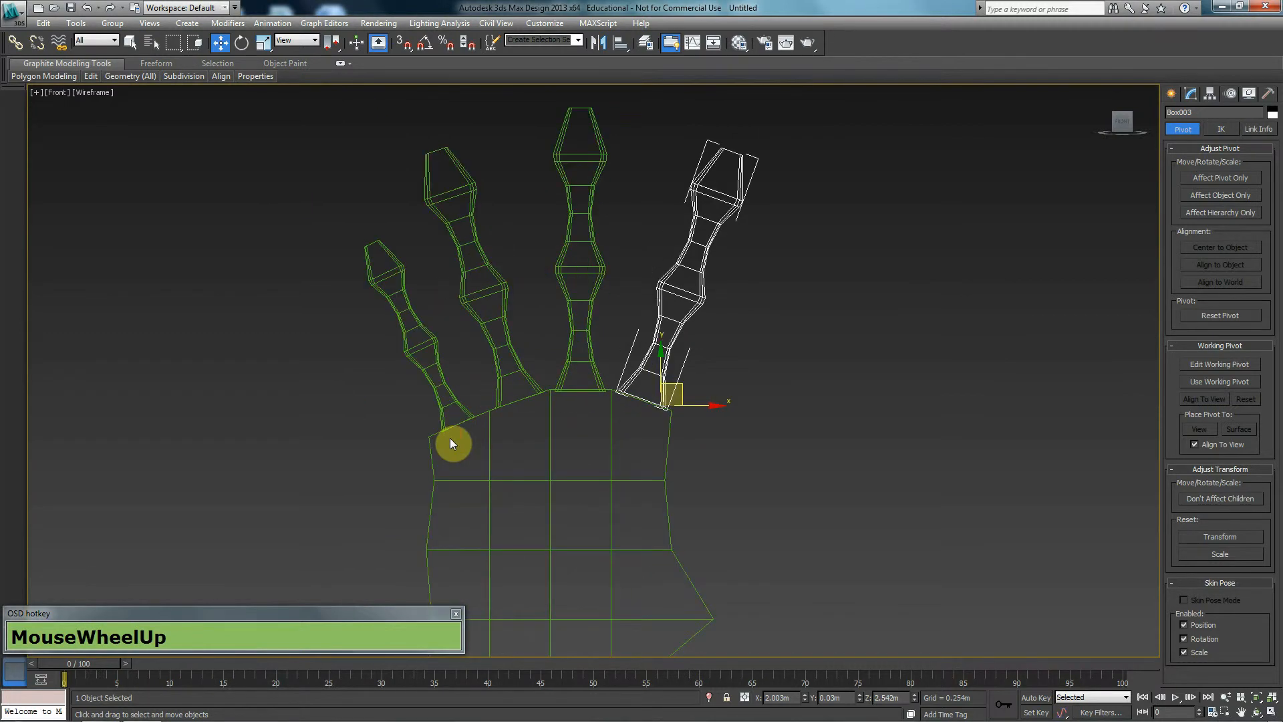
key(1)
drag(395, 423, 424, 450)
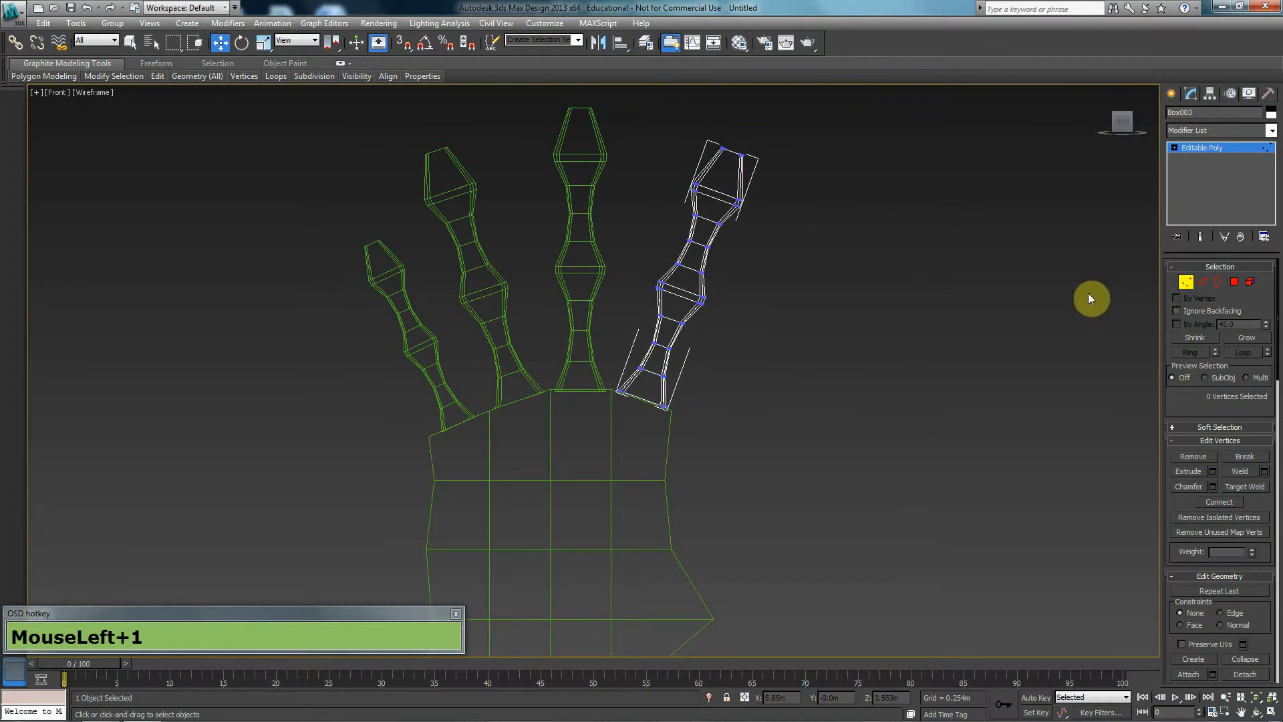
key(6)
drag(554, 436, 475, 460)
key(ctrl+z)
- Move the palm's outer corner vertices beside the little finger to meet the outer edge of that finger's base
key(1)
drag(402, 420, 464, 414)
scroll(532, 434, up, 3)
middle_drag(427, 447, 469, 428)
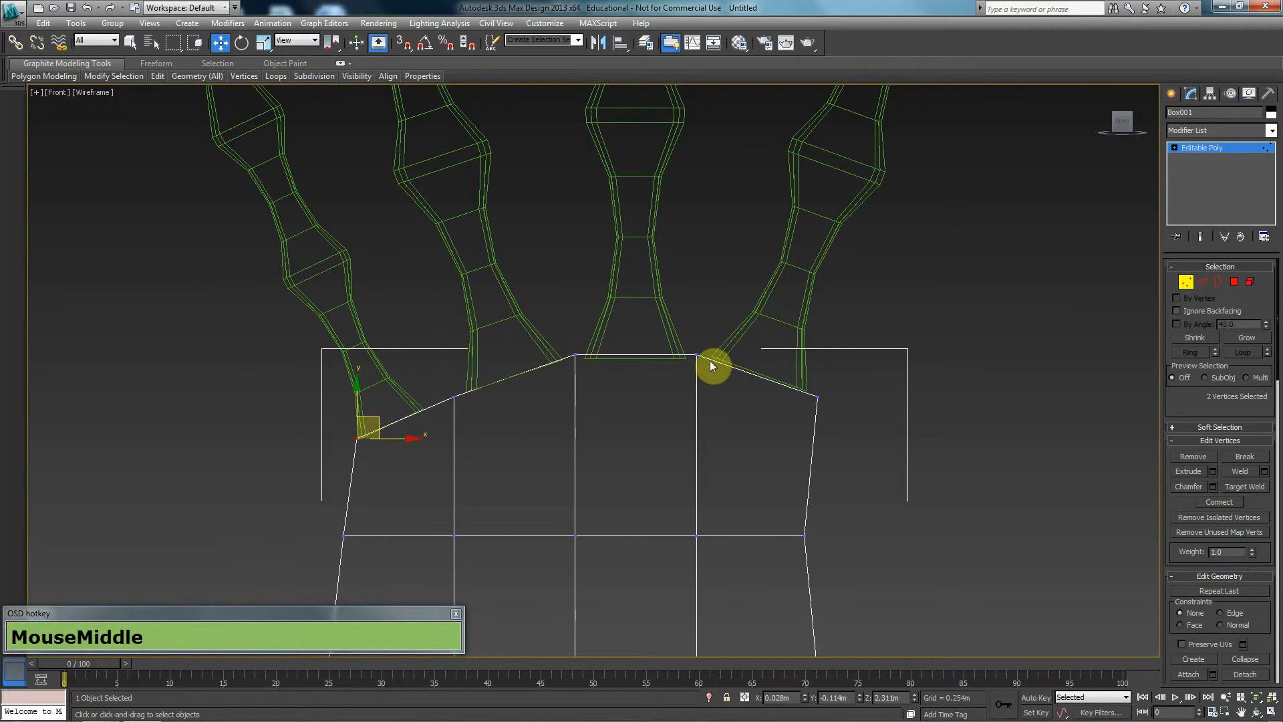
- Chamfer the three edges across the palm's top between the fingers, widening the gaps to match the finger bases
click(1204, 284)
middle_click(736, 419)
key(p)
alt+middle_drag(699, 408, 725, 453)
click(730, 387)
ctrl+click(568, 397)
ctrl+click(395, 452)
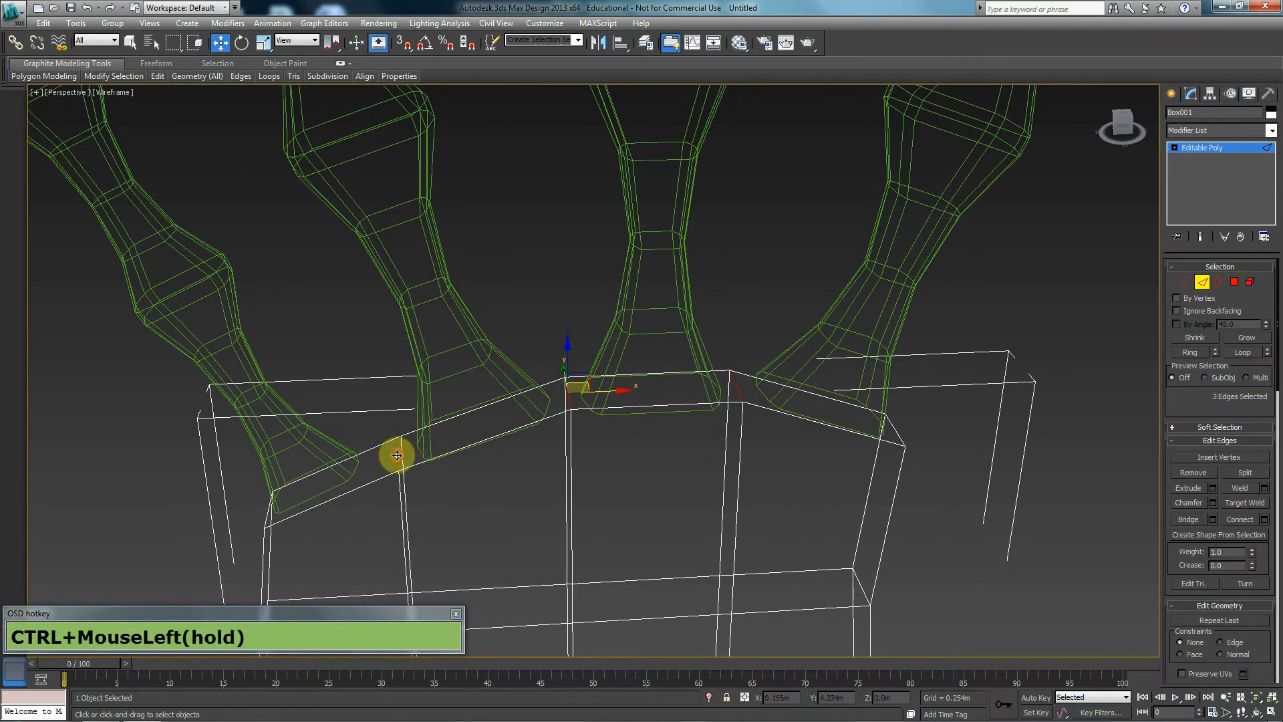
click(1212, 503)
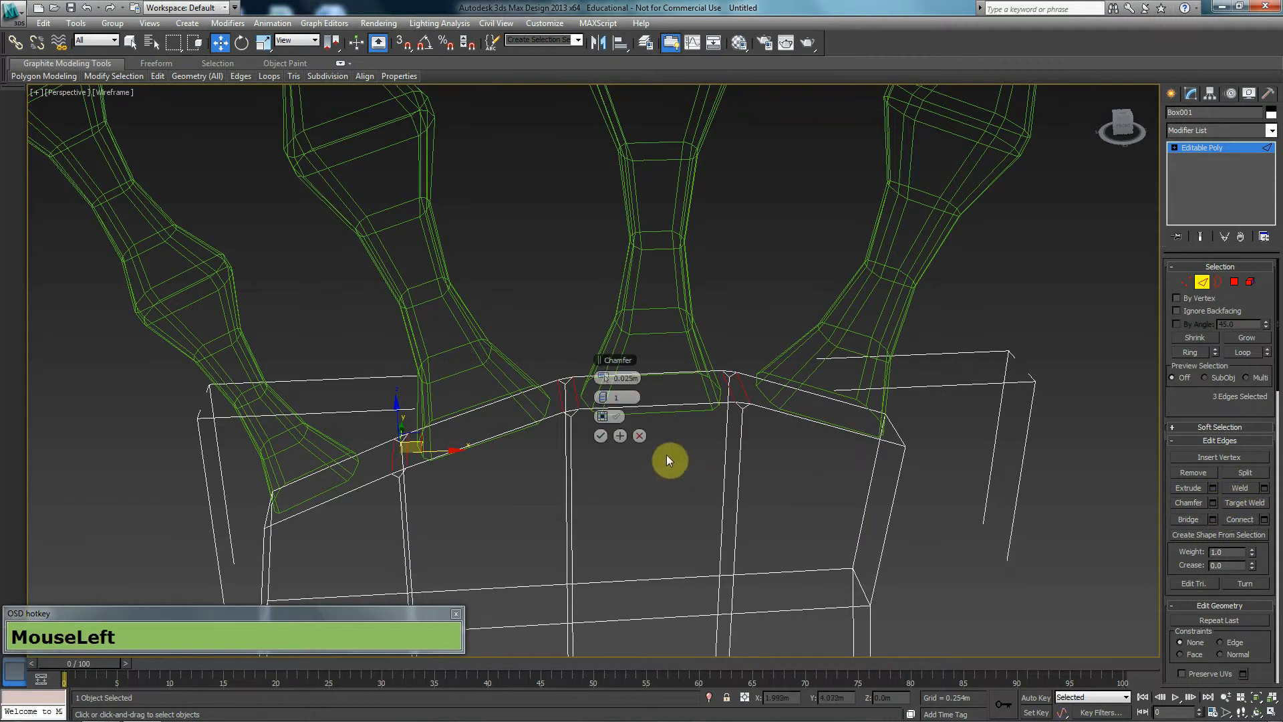
drag(607, 379, 613, 381)
right_click(609, 371)
click(600, 437)
key(F3)
key(F3)
middle_drag(599, 437, 603, 441)
click(569, 343)
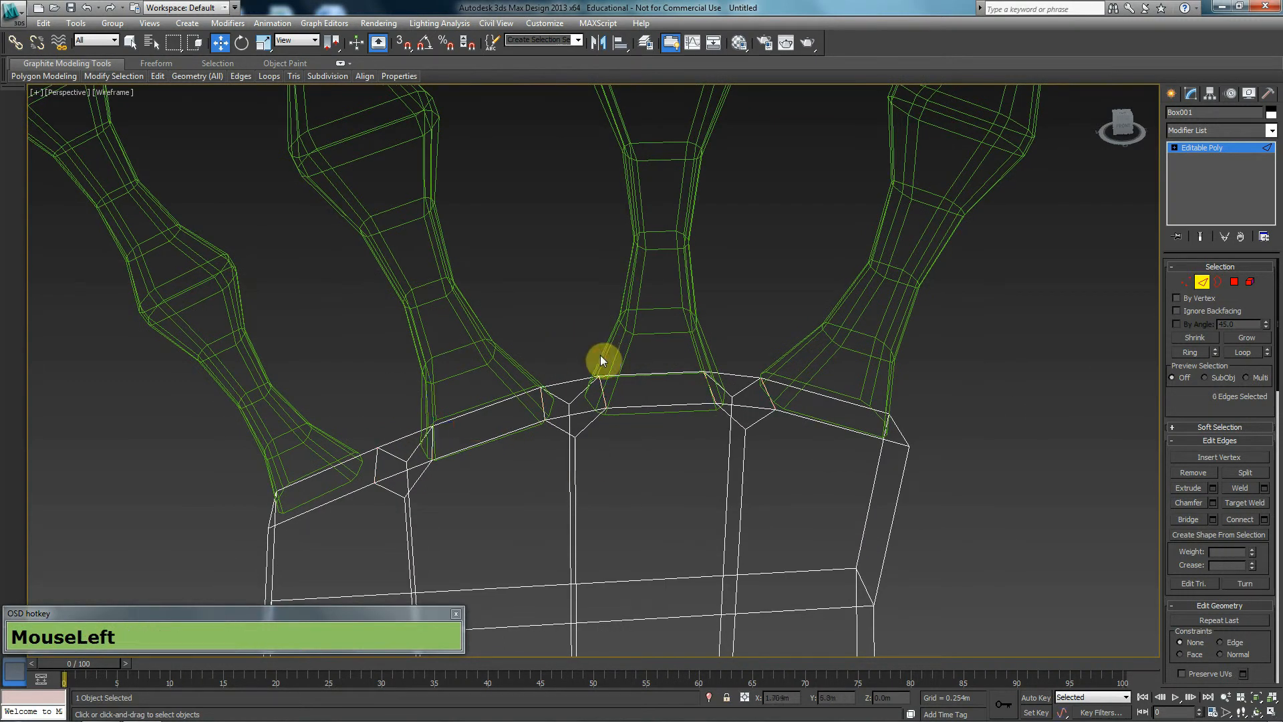
key(F3)
key(F3)
middle_drag(581, 398, 636, 350)
key(alt+w)
key(alt+w)
click(670, 460)
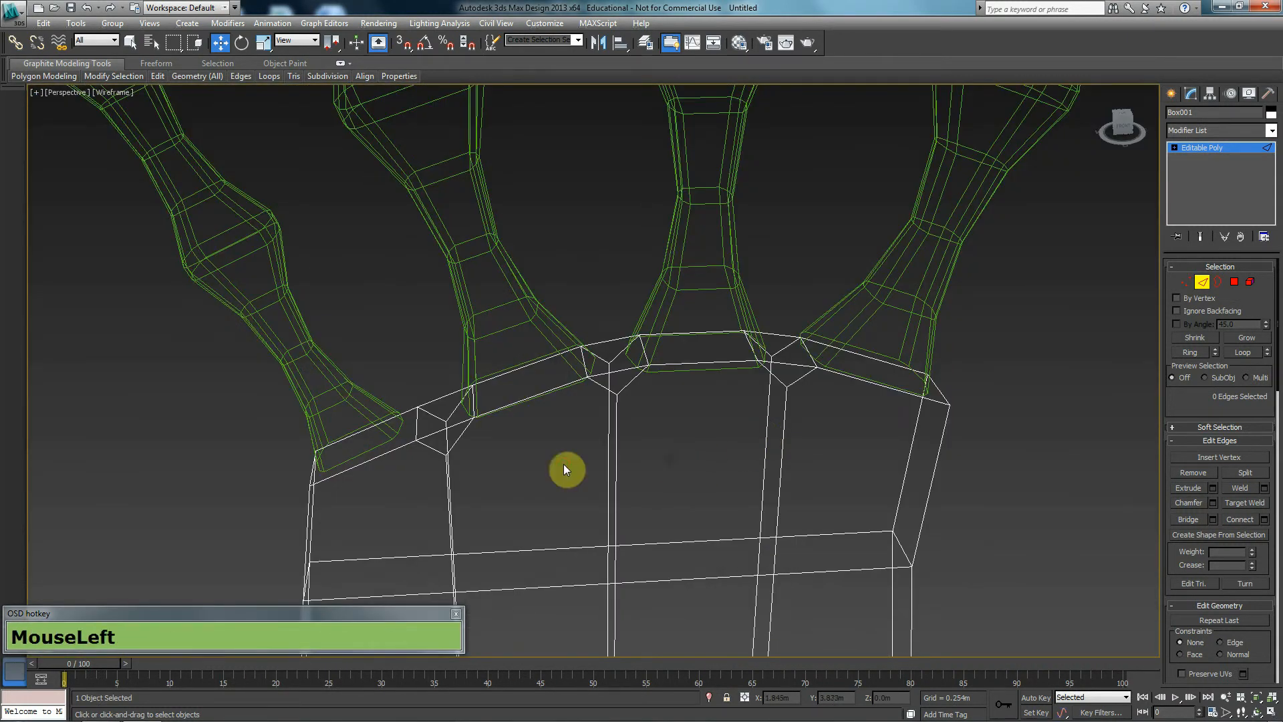
alt+middle_drag(669, 460, 589, 444)
key(z)
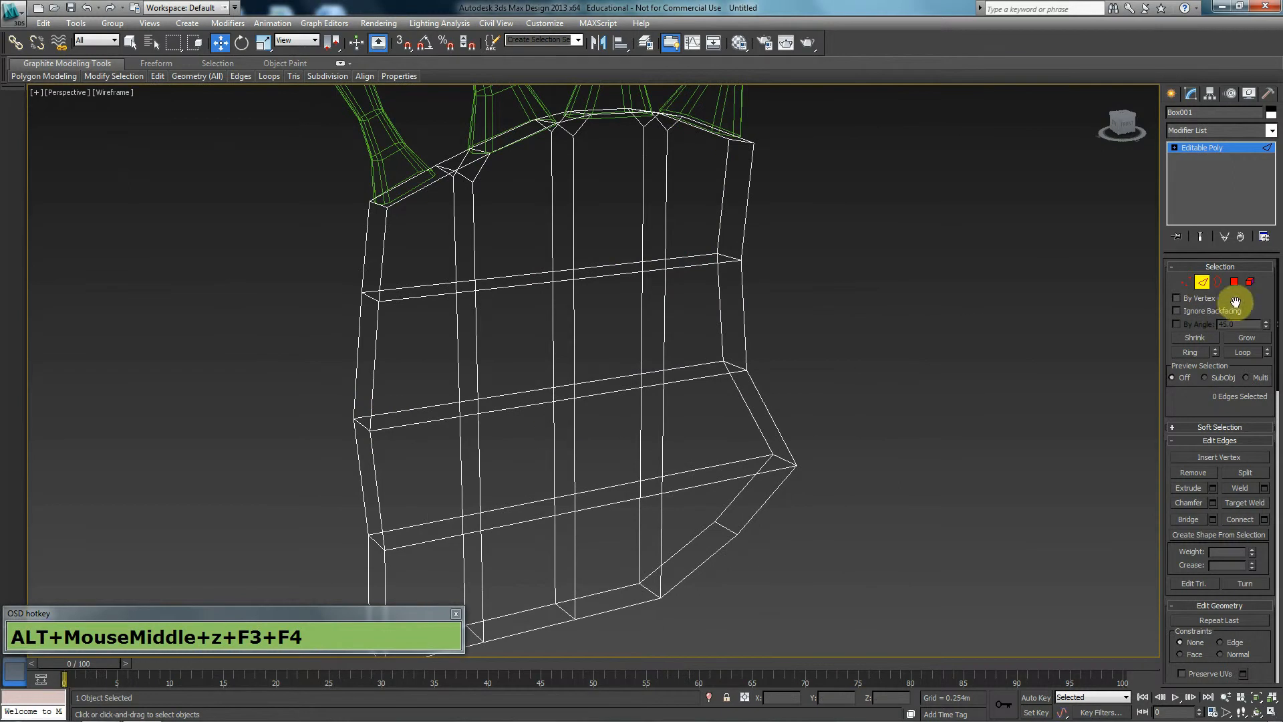
- Leave edge editing, return the viewport to shaded display with edged faces, and select the palm
click(1211, 280)
click(912, 315)
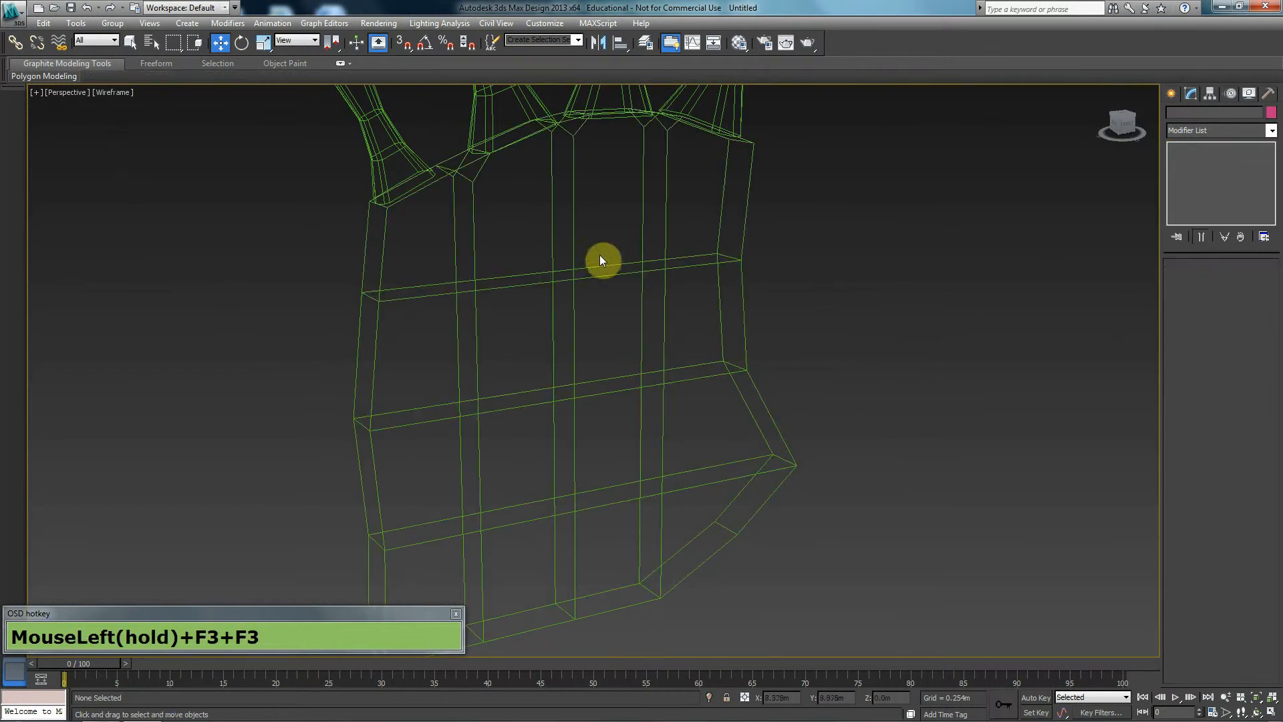
key(F4)
click(124, 94)
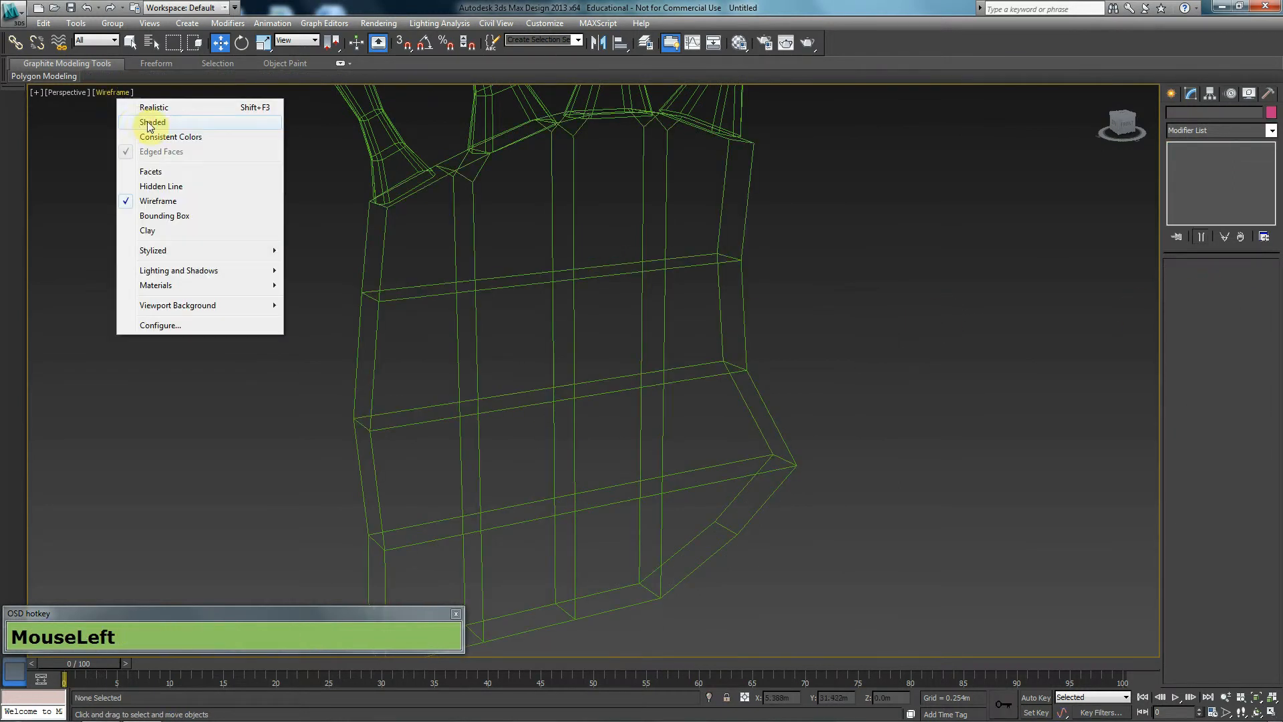
click(142, 123)
key(F3)
key(F3)
key(F4)
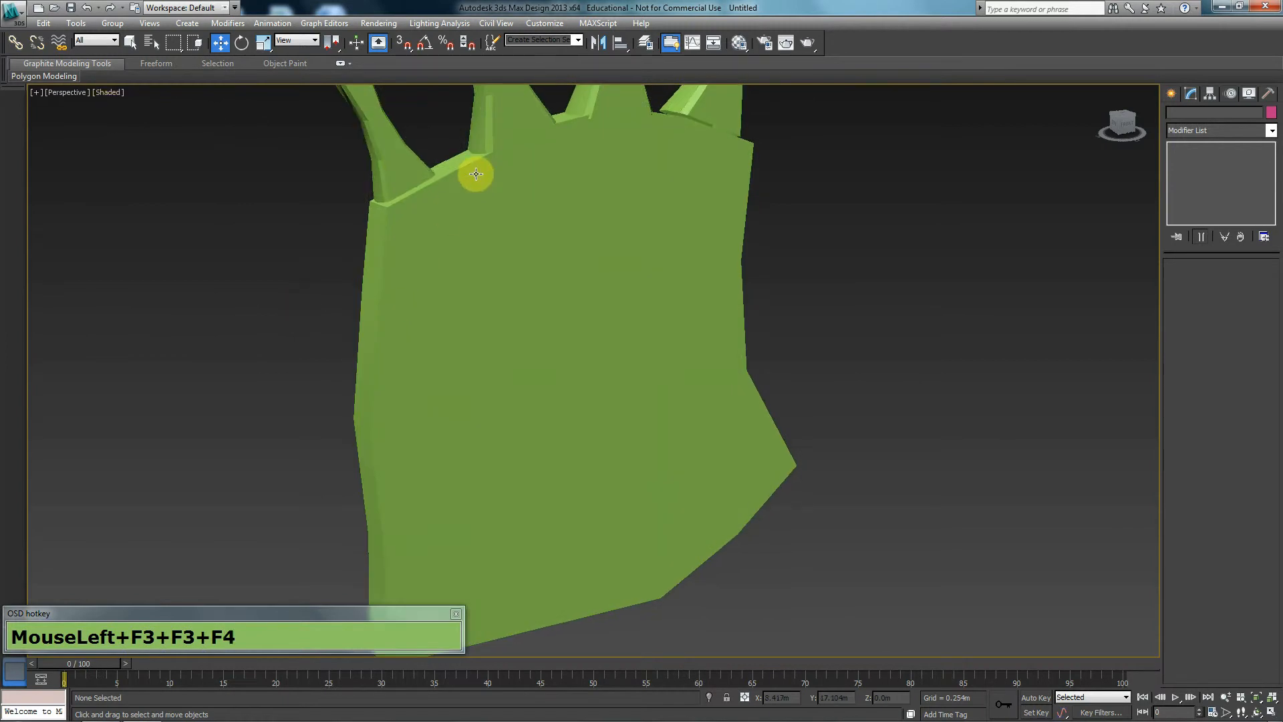
click(475, 172)
alt+middle_drag(559, 229, 590, 363)
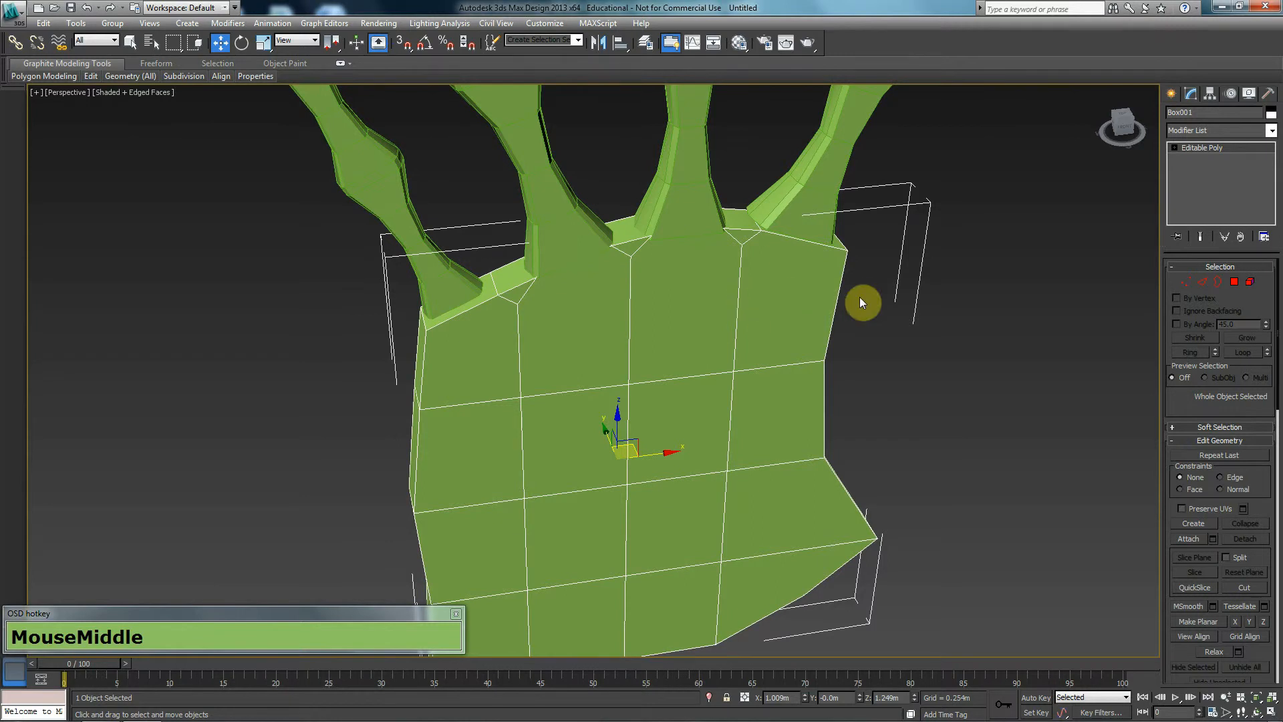
- Connect the ring of edges across the palm's thickness to add a middle edge loop, declining to resave the autobackup file
key(F3)
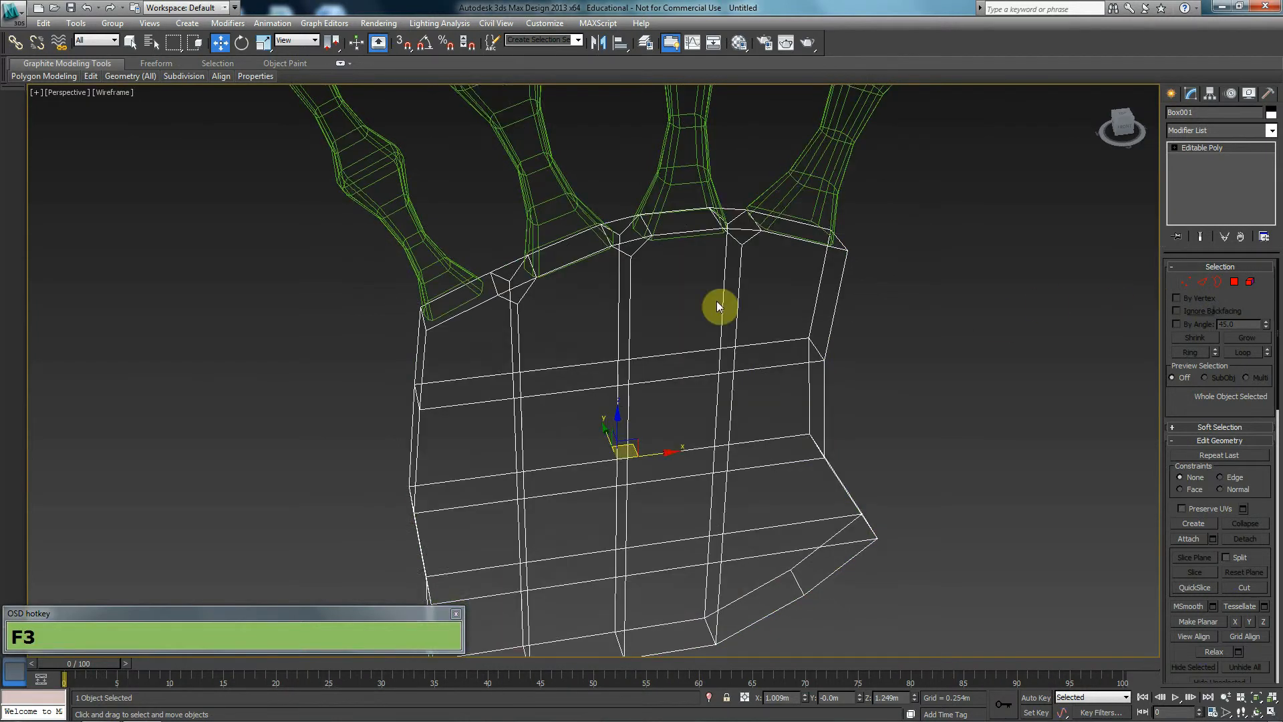
middle_drag(729, 298, 742, 314)
alt+middle_drag(935, 334, 699, 398)
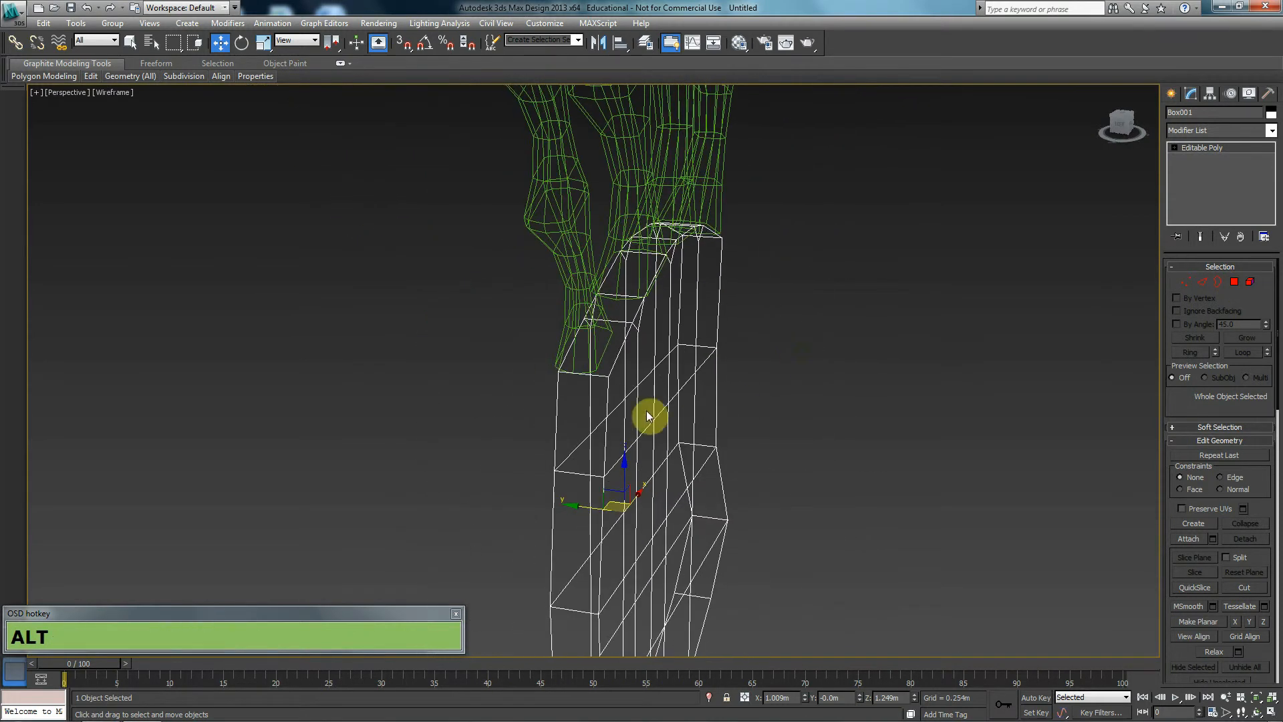
key(alt+2)
click(583, 468)
shift+click(584, 371)
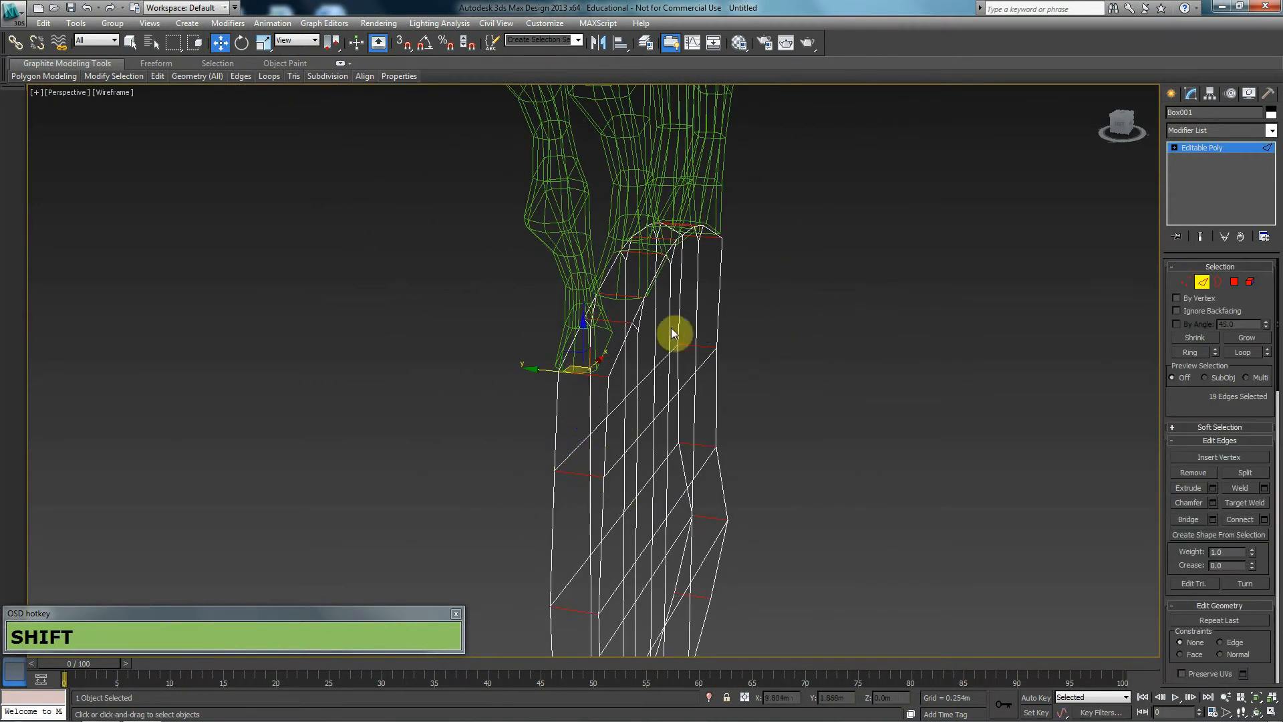
key(F3)
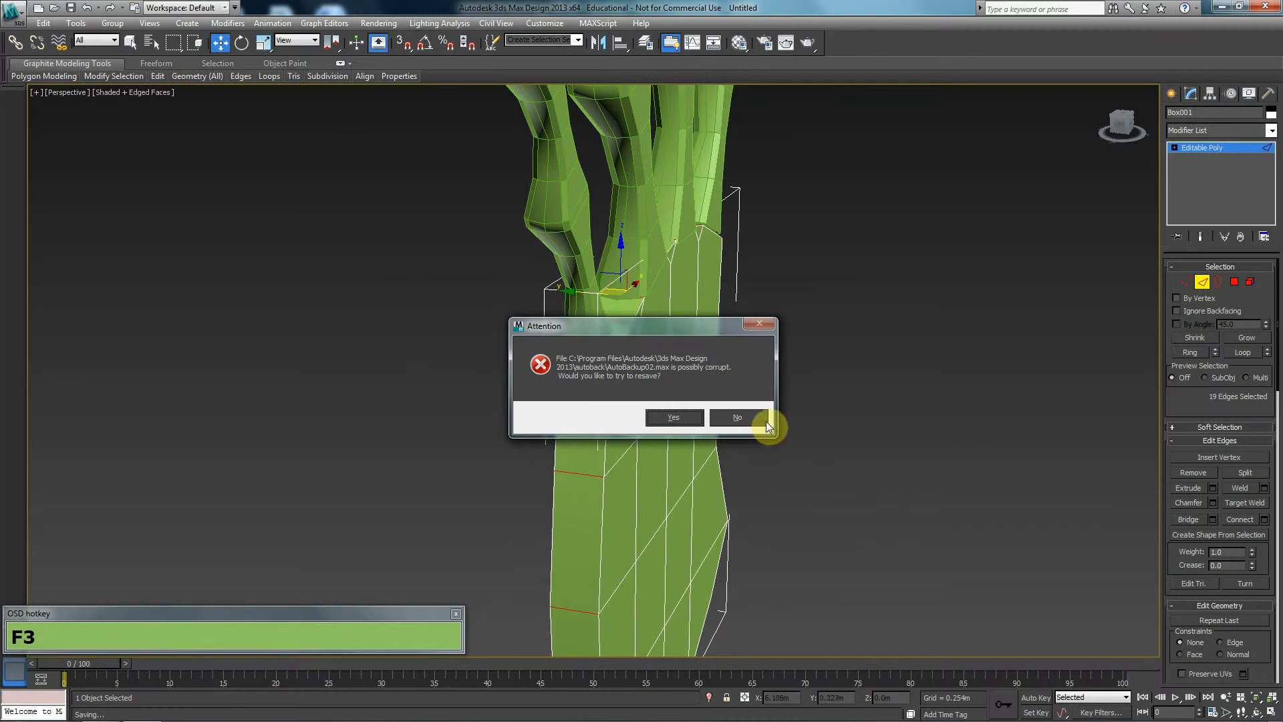
click(765, 420)
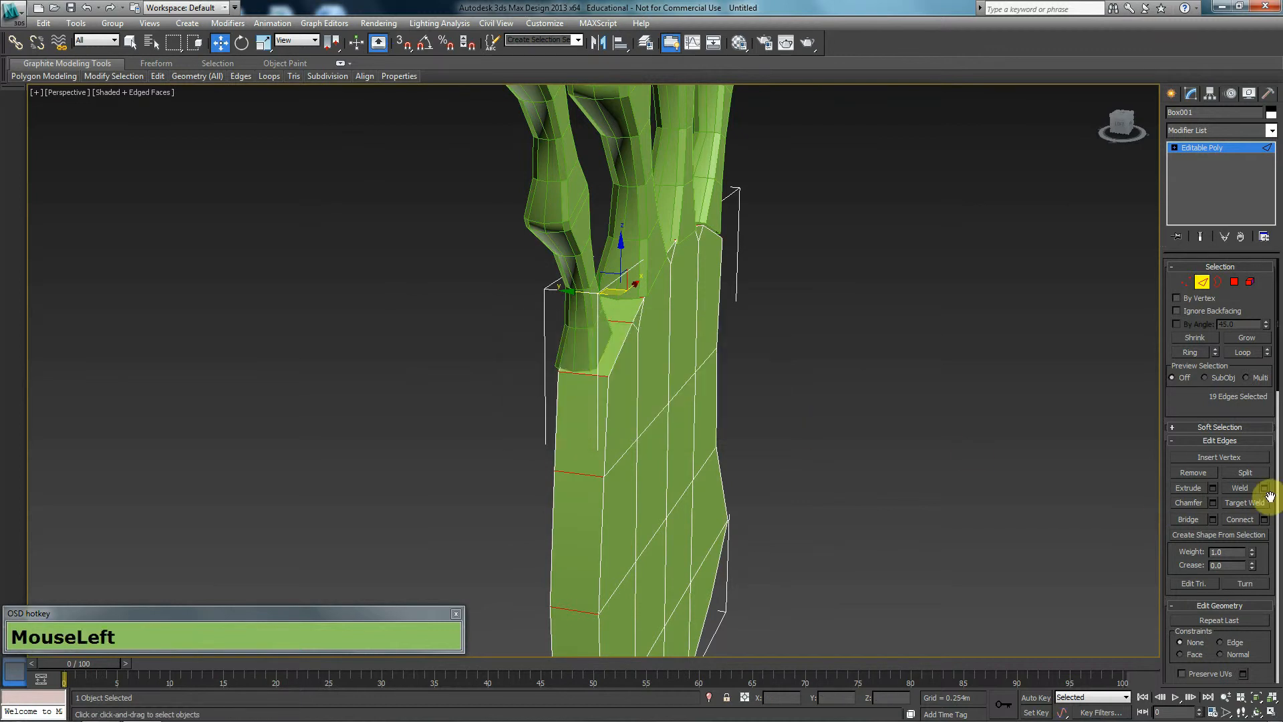
click(1240, 520)
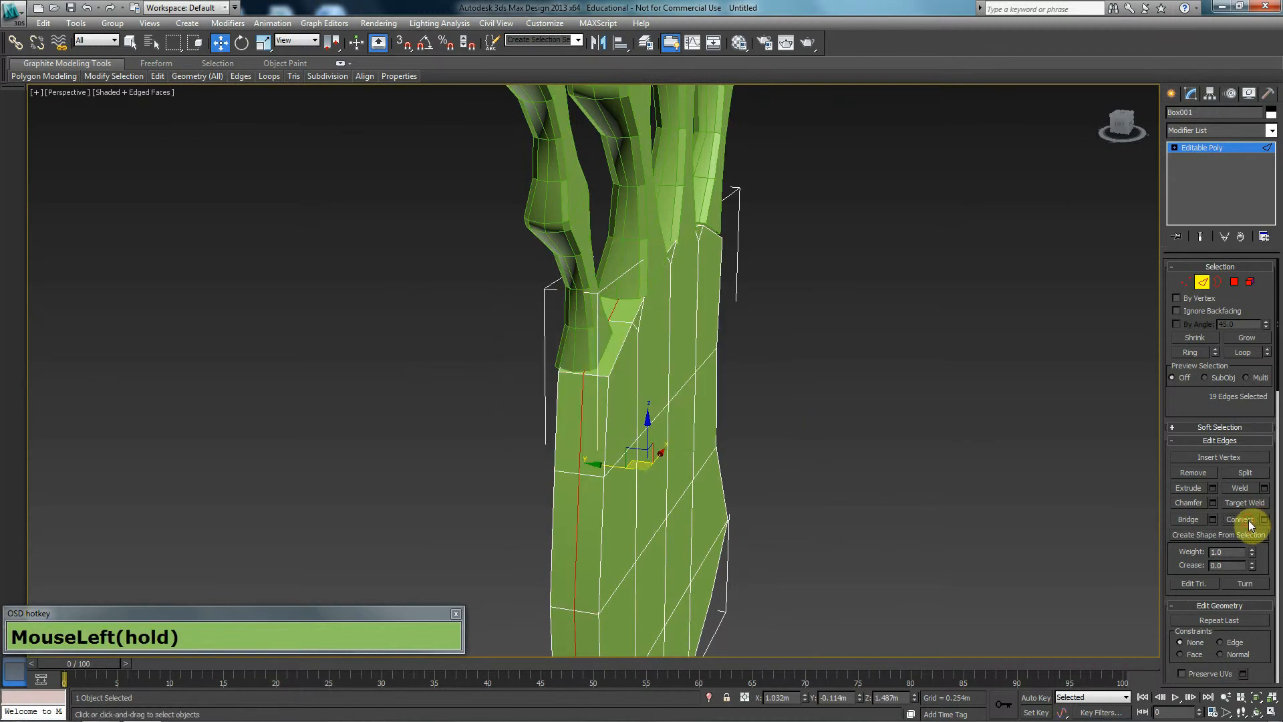
click(1202, 282)
alt+middle_drag(1060, 298, 618, 199)
click(619, 201)
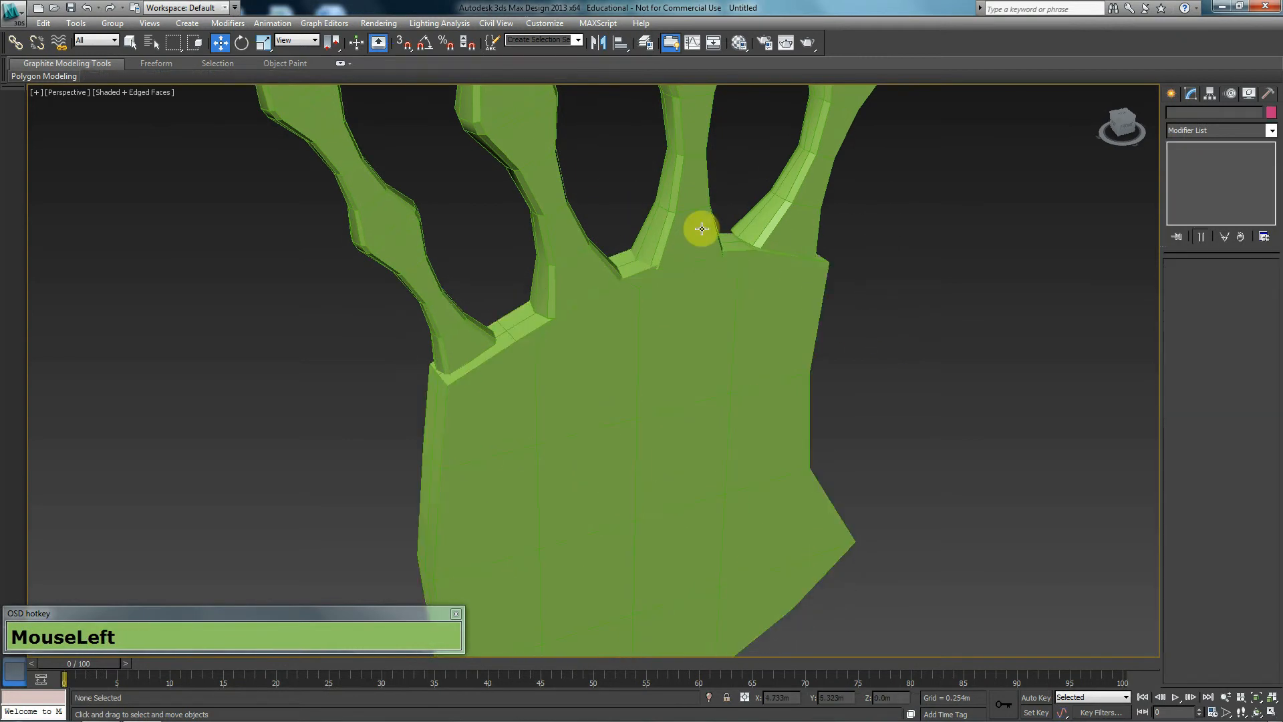
- Isolate the middle finger, select its open base border to check the edge count, and exit isolation
click(686, 232)
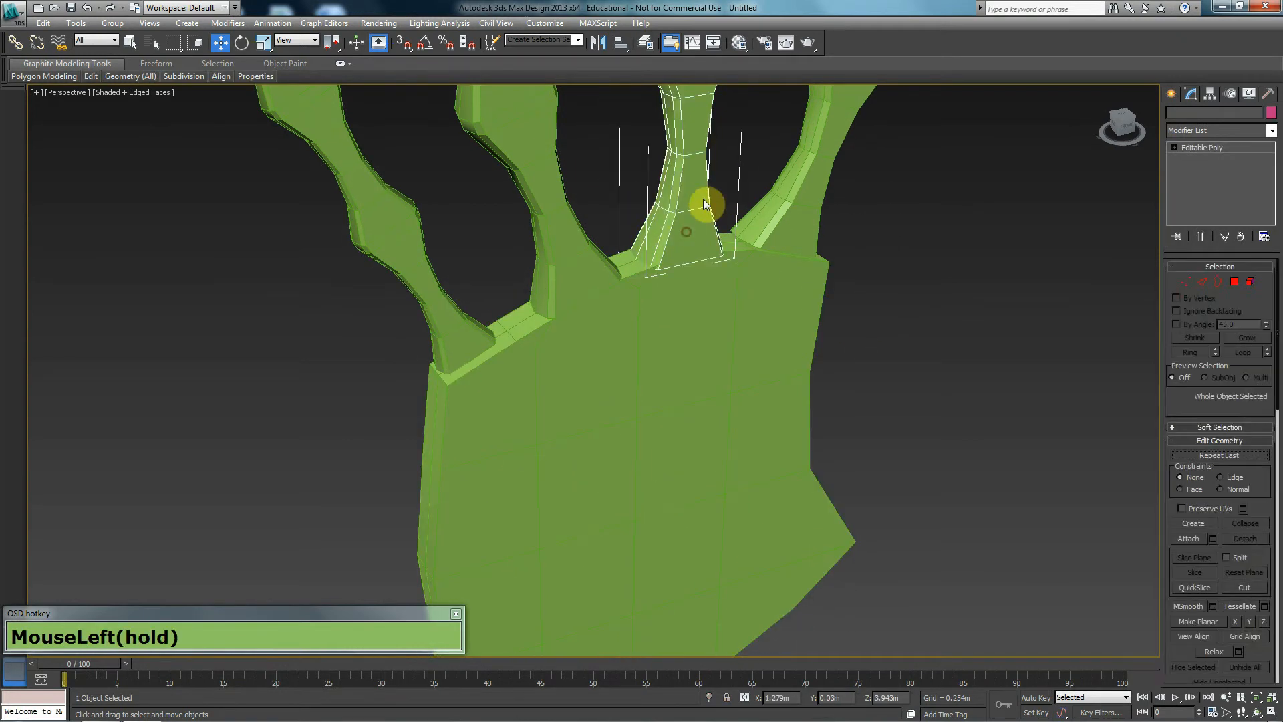
right_click(690, 201)
click(727, 102)
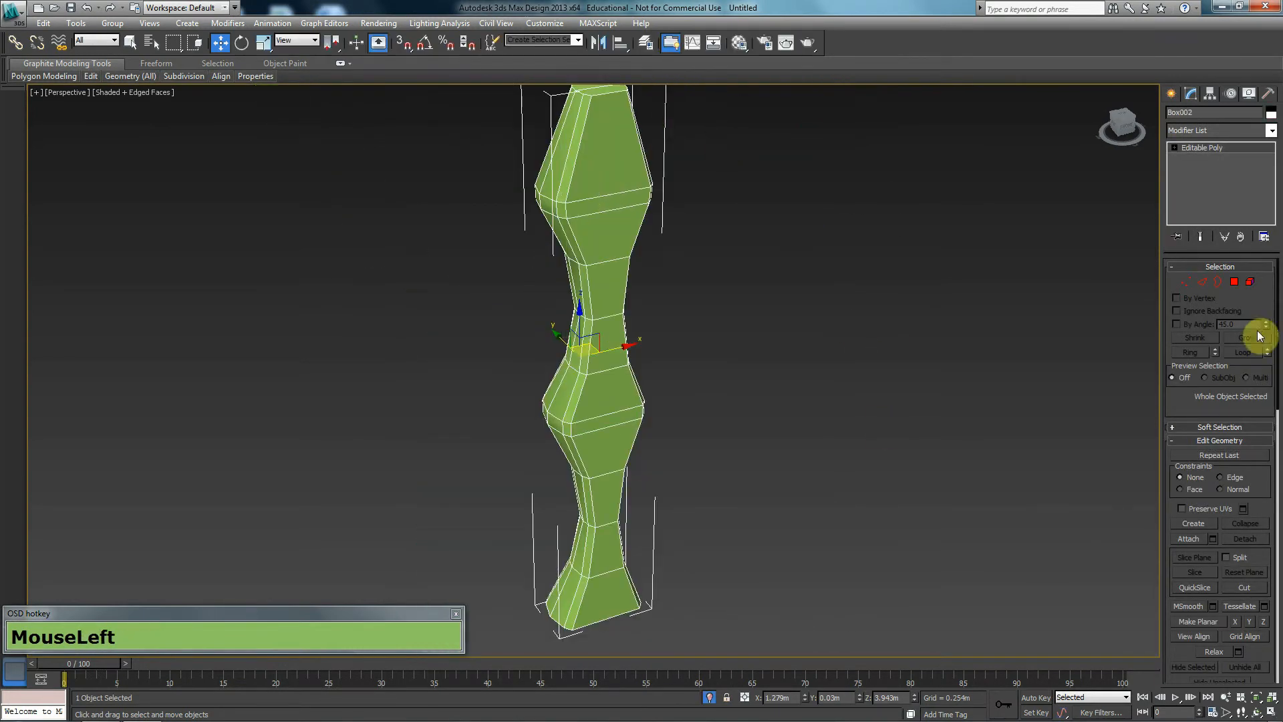
click(1217, 286)
alt+middle_drag(749, 508, 793, 481)
click(539, 609)
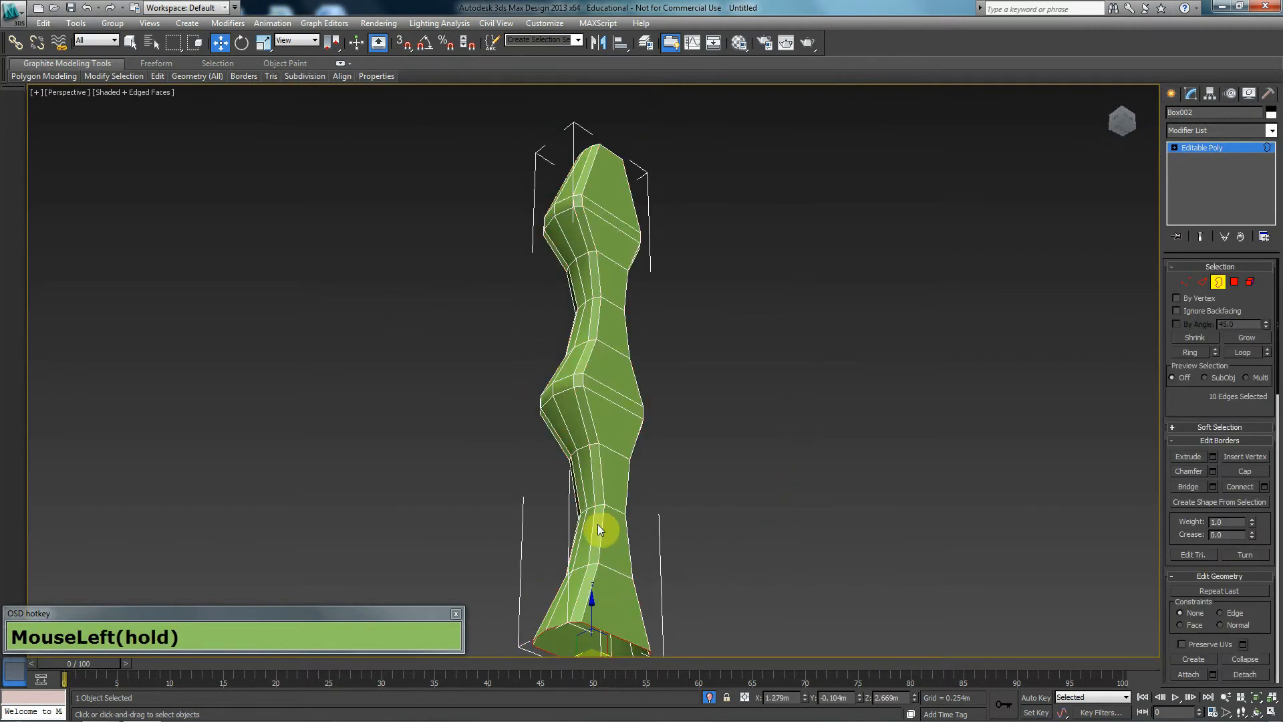
middle_drag(538, 609, 655, 324)
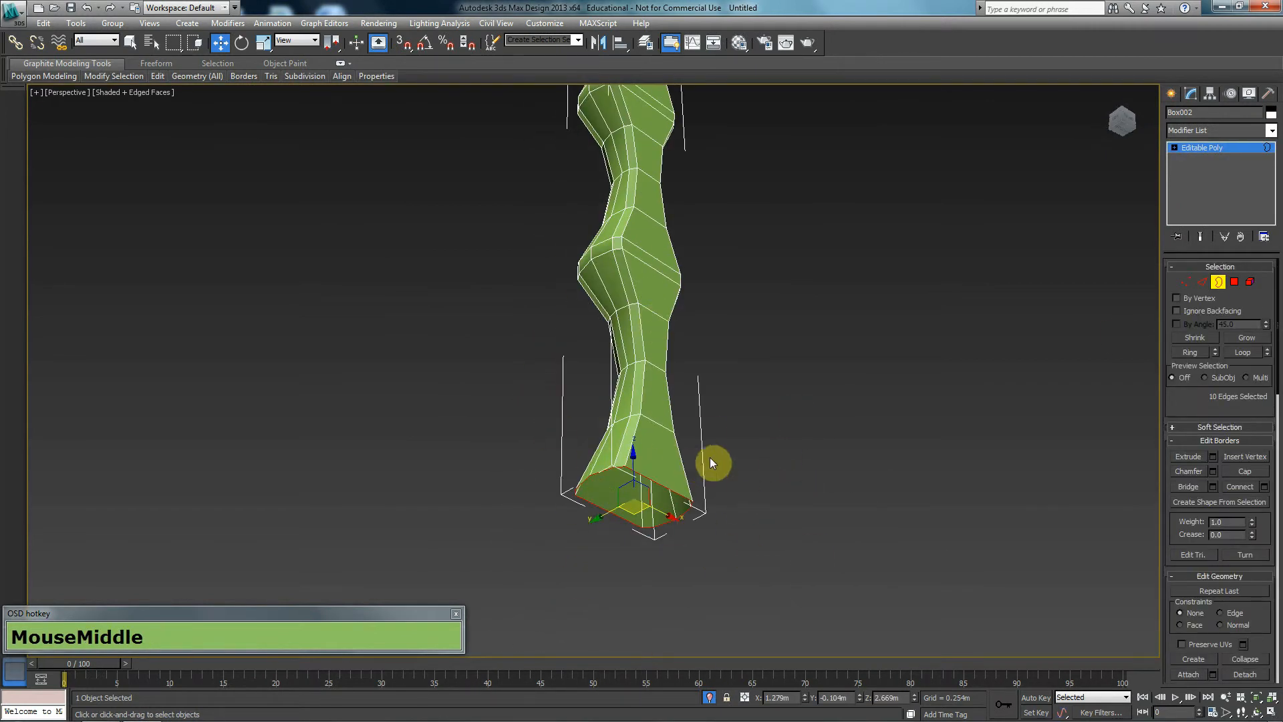
click(1171, 314)
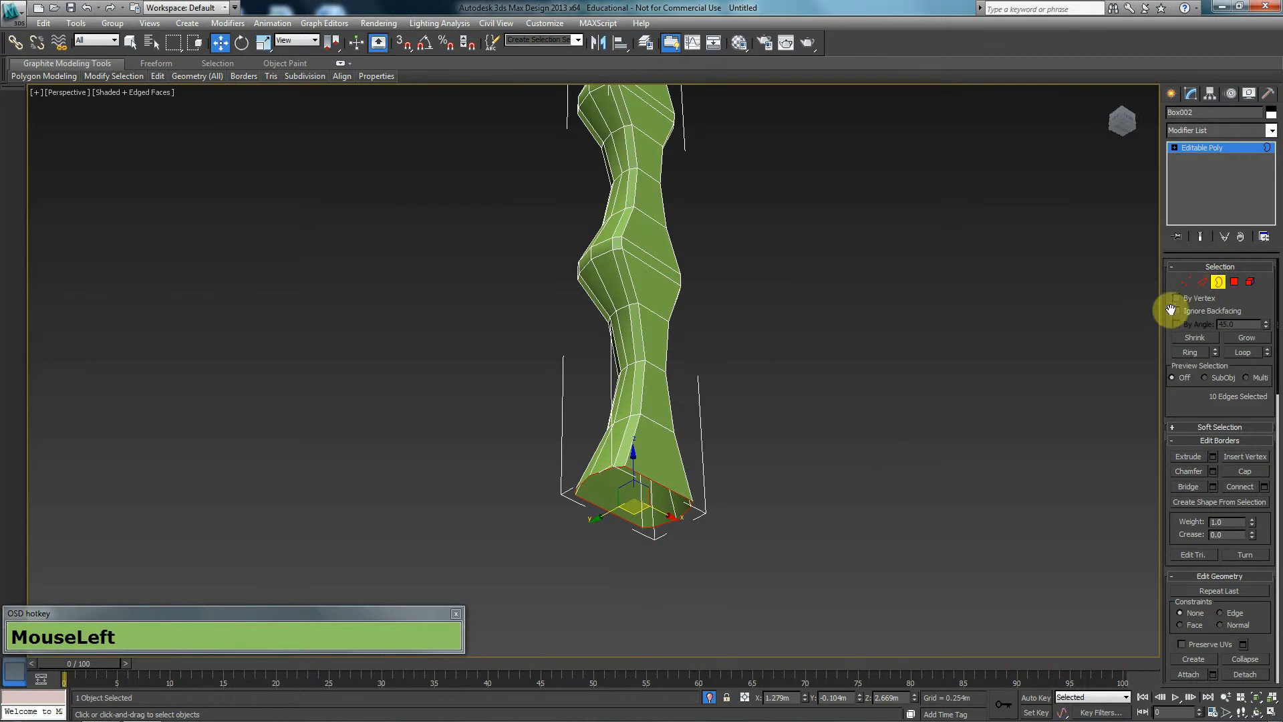
click(1214, 286)
right_click(811, 480)
click(861, 381)
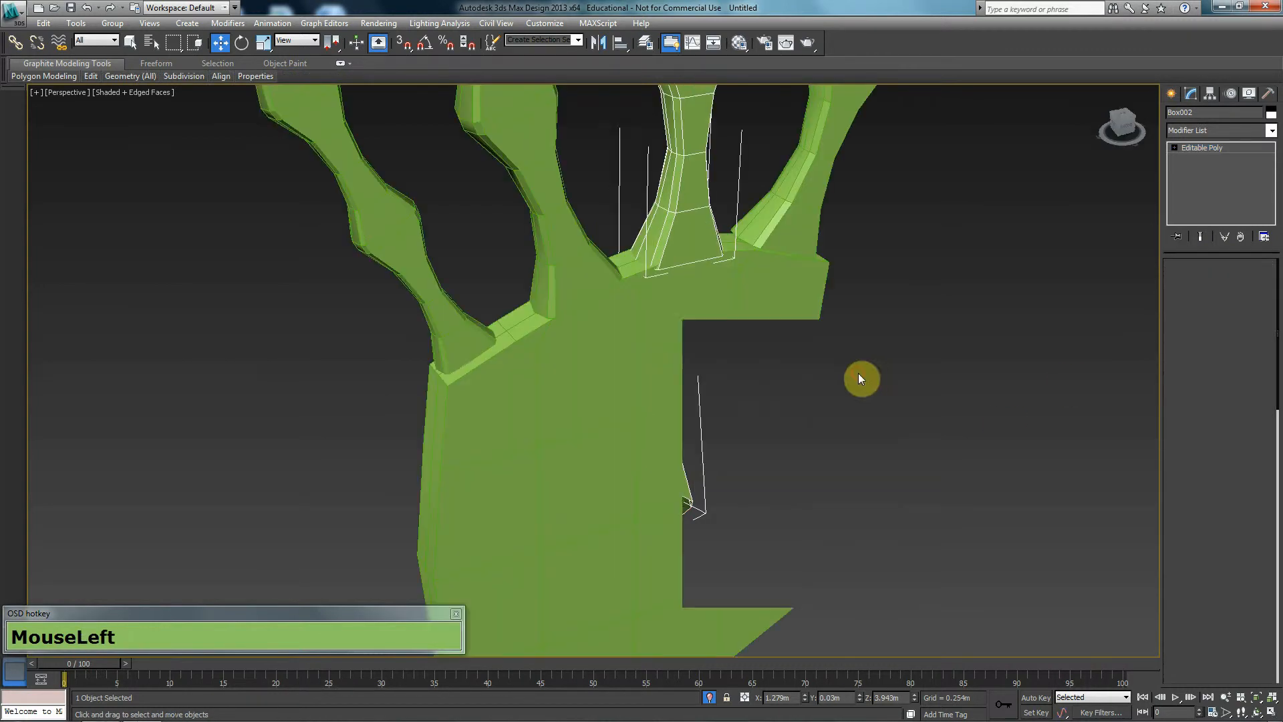
- Isolate the palm and delete the two top polygons where the middle finger attaches
click(647, 372)
right_click(833, 309)
click(869, 192)
click(1235, 283)
alt+middle_drag(568, 254, 613, 223)
click(610, 214)
ctrl+click(604, 219)
key(Delete)
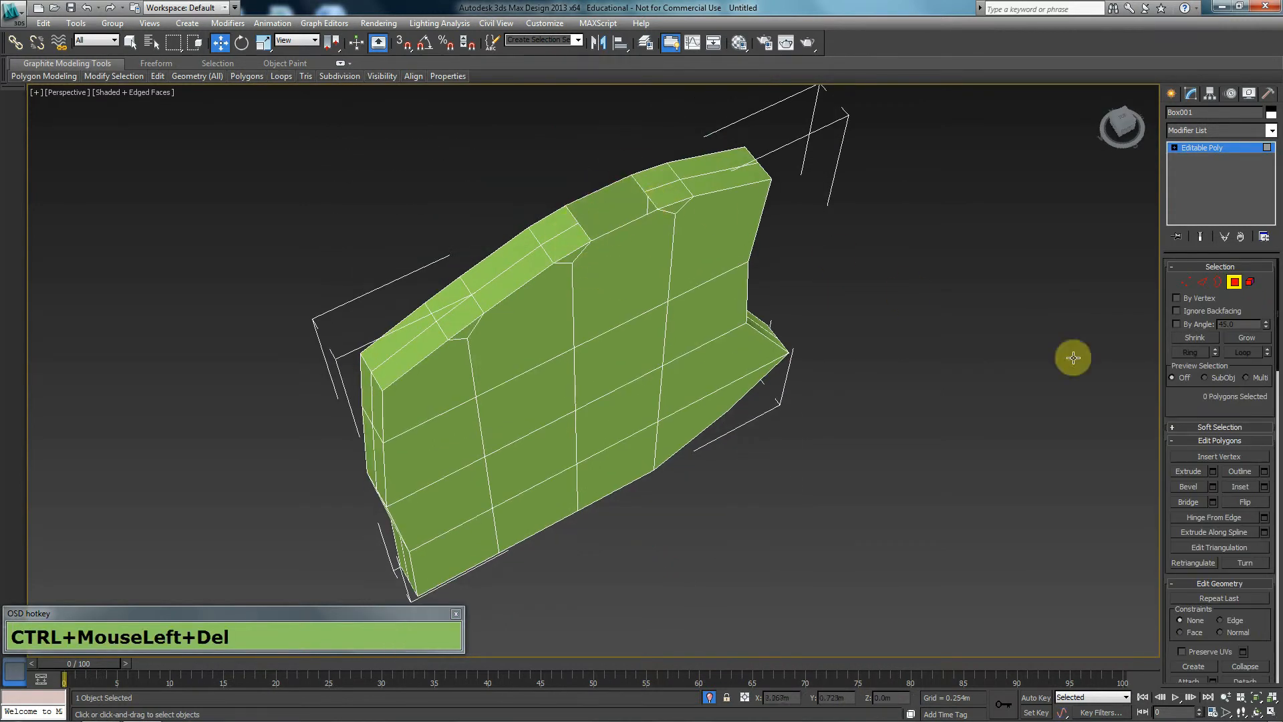
- Select the border of the palm's new opening to check its edge count, and exit isolation
click(1219, 282)
click(668, 158)
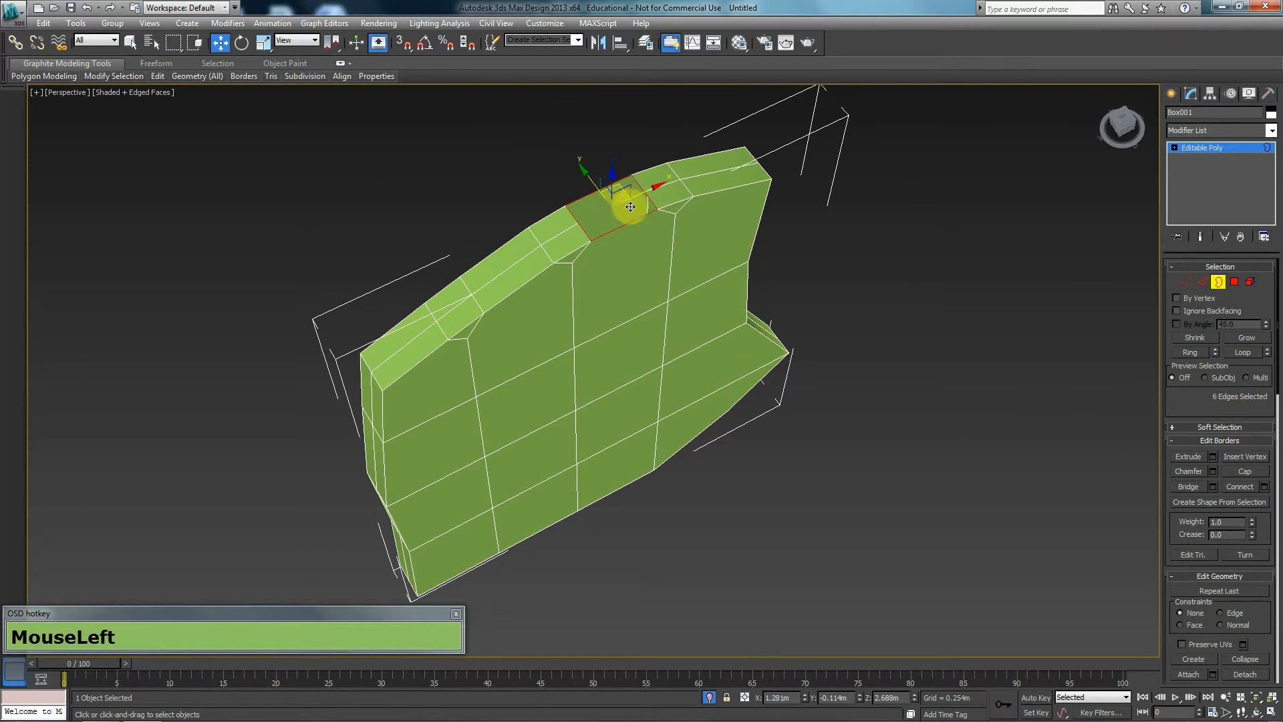
click(1219, 284)
right_click(715, 294)
click(751, 194)
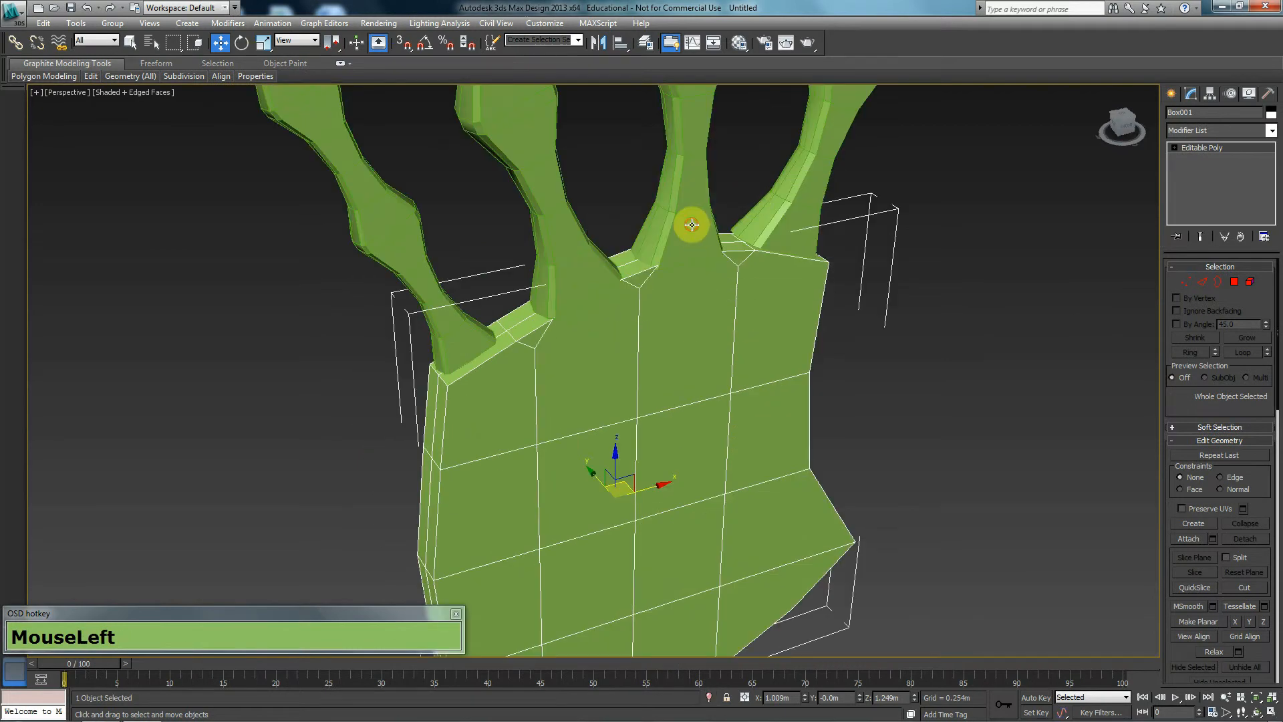
- Isolate the middle finger and enter vertex editing at its base
click(692, 224)
right_click(687, 223)
click(732, 119)
middle_drag(667, 333, 675, 224)
key(1)
- Weld the four pairs of corner vertices on the middle finger's base, raising the weld threshold until each pair merges
drag(584, 489, 593, 513)
key(z)
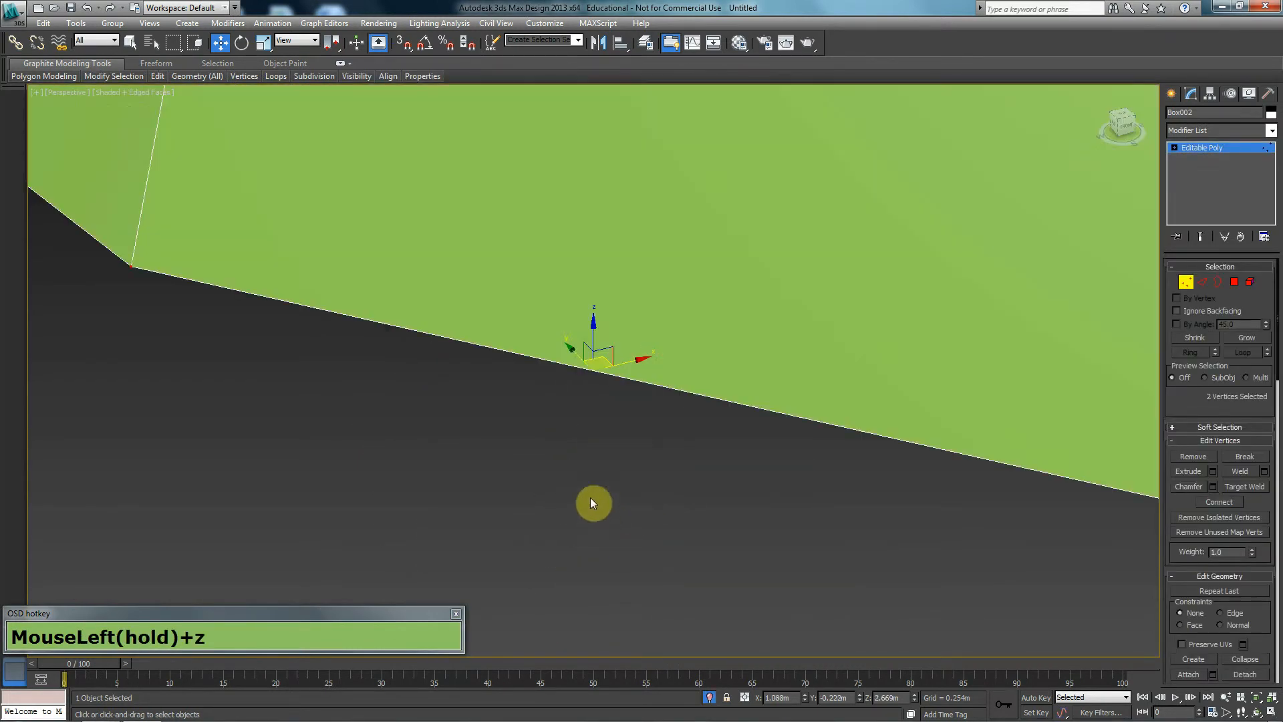
scroll(595, 495, down, 6)
scroll(604, 432, down, 2)
alt+middle_drag(629, 296, 518, 342)
ctrl+click(465, 380)
alt+middle_drag(466, 379, 444, 461)
ctrl+click(352, 464)
alt+middle_drag(353, 464, 503, 493)
ctrl+click(427, 504)
alt+middle_drag(535, 421, 789, 402)
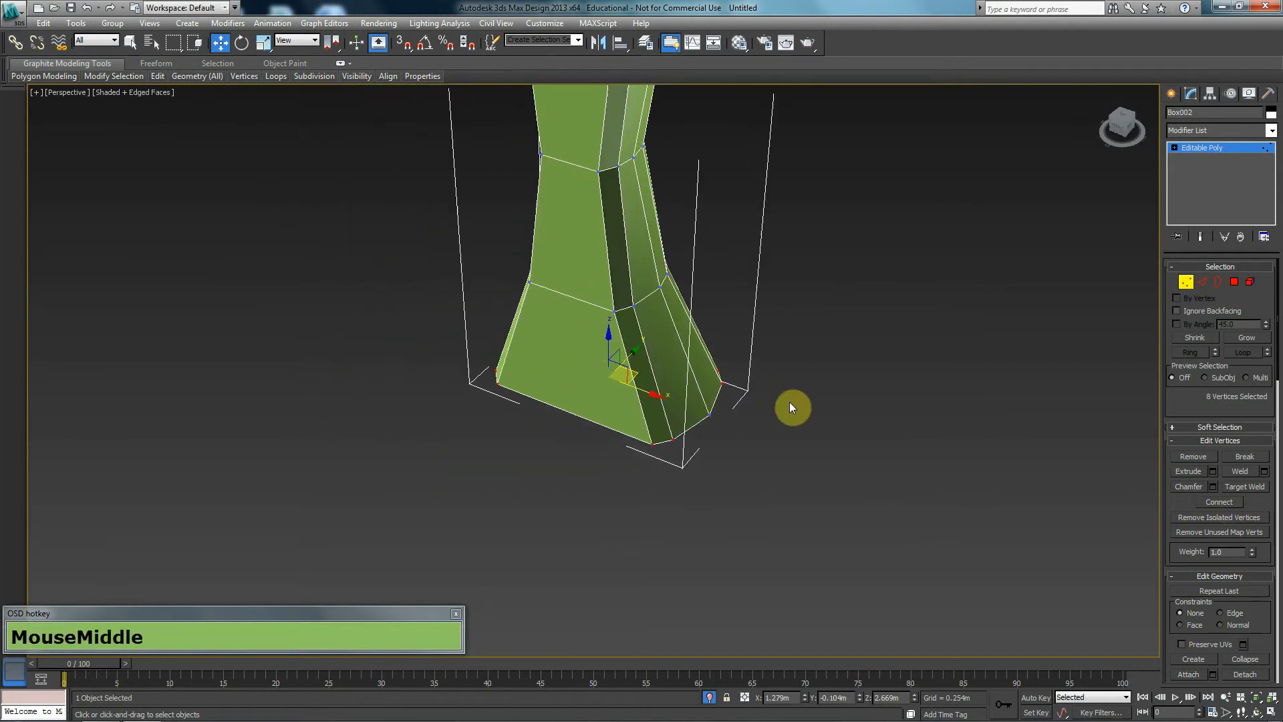
click(1265, 472)
drag(602, 379, 607, 379)
mouse_move(606, 398)
alt+middle_down()
mouse_move(570, 467)
mouse_move(762, 459)
mouse_move(591, 411)
alt+middle_up()
click(600, 413)
- Select the welded middle finger's base border to check its edge count, and exit isolation
click(1219, 282)
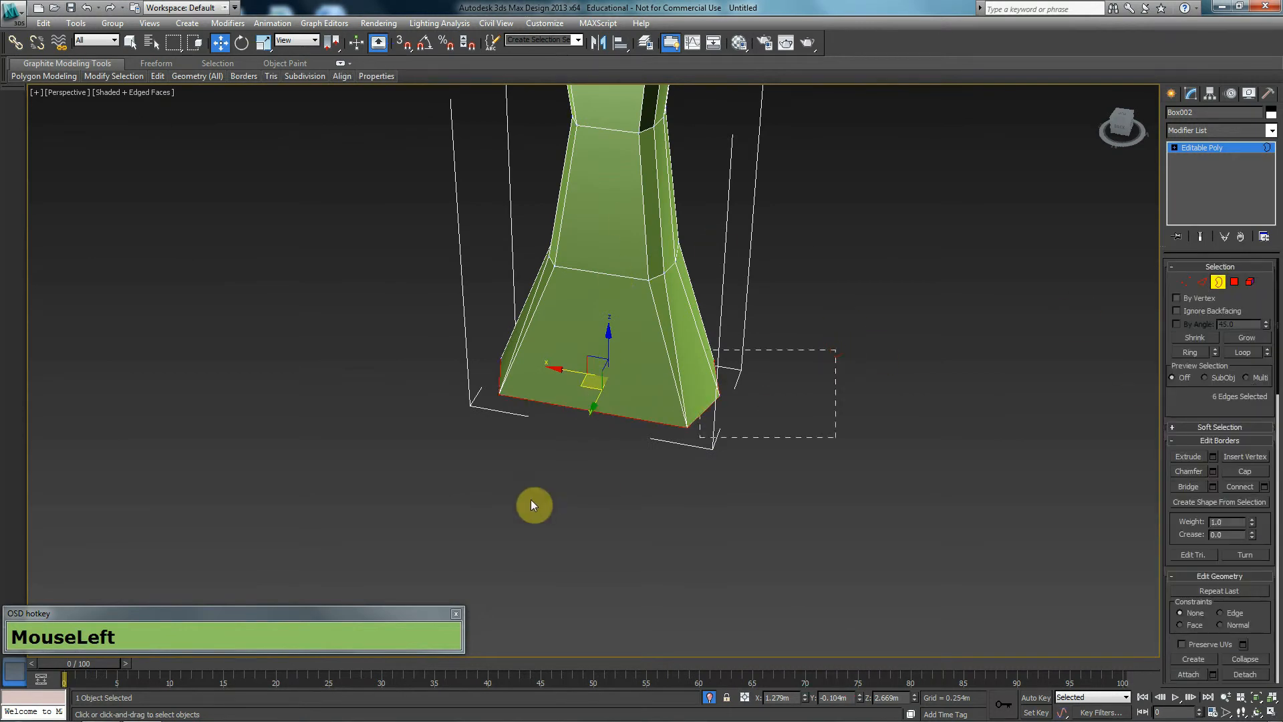
click(1218, 282)
right_click(775, 339)
click(823, 233)
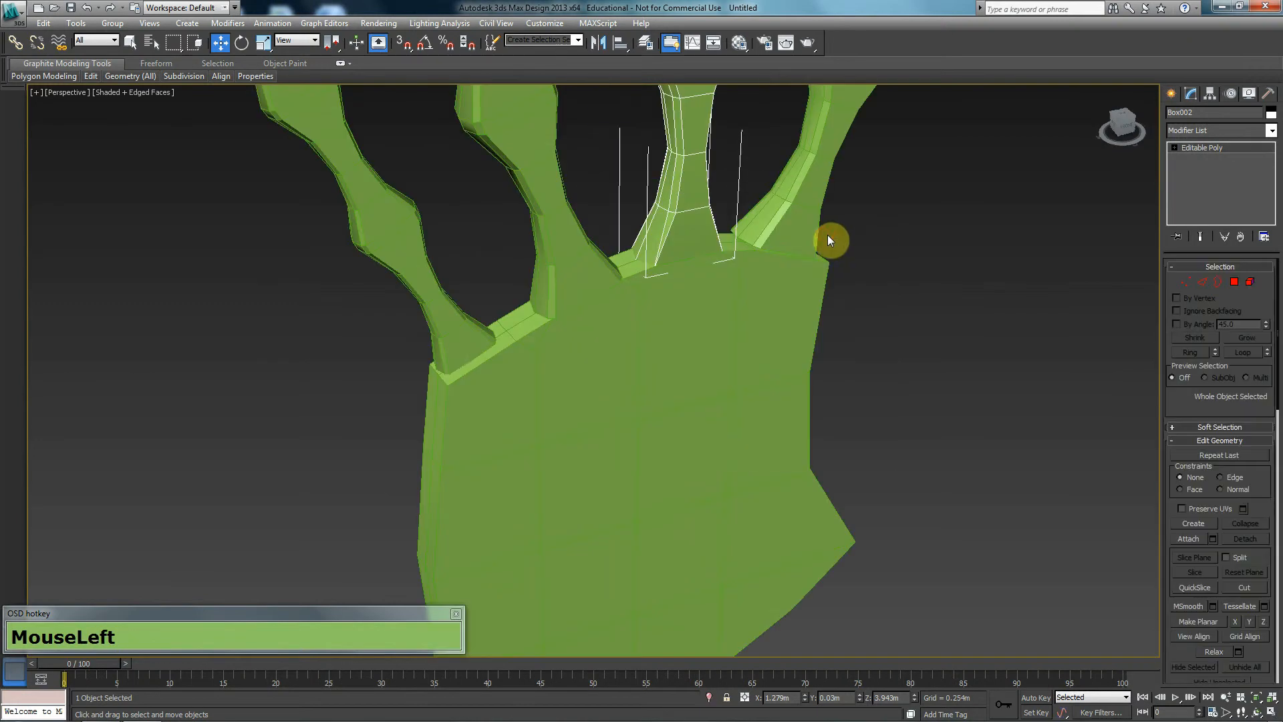
- Isolate the index, ring and little fingers together
click(762, 206)
ctrl+click(621, 261)
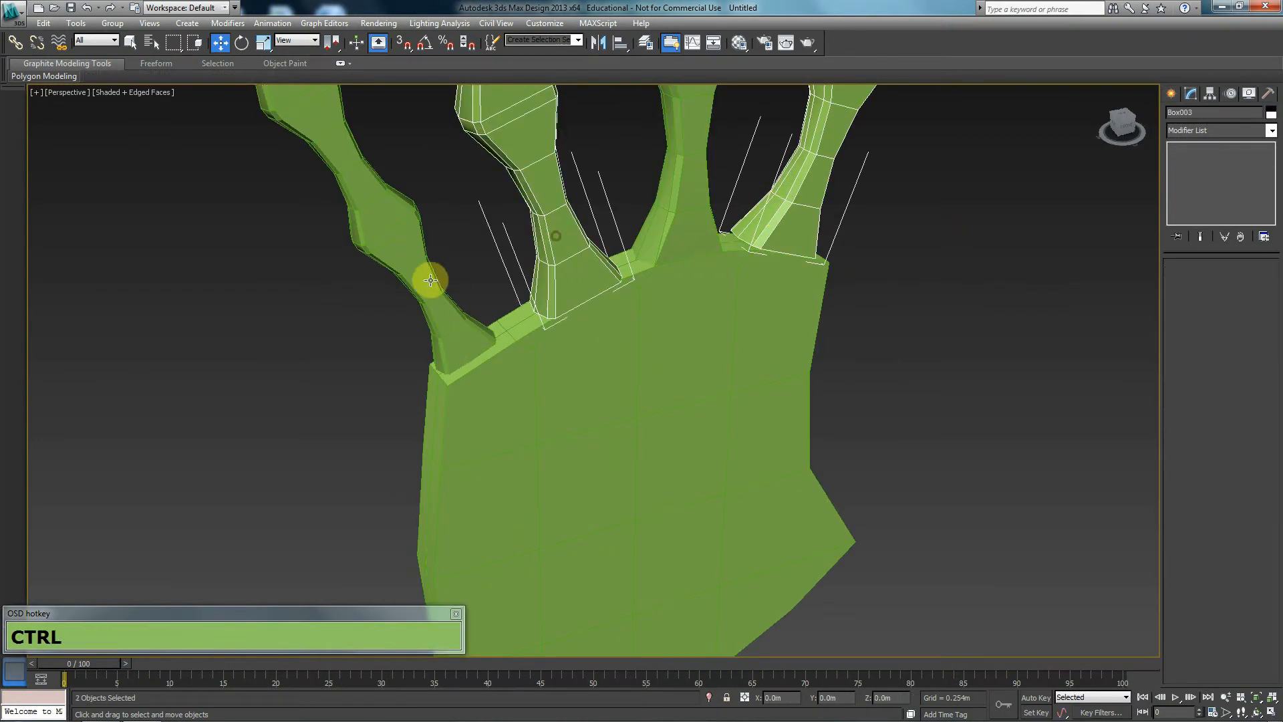
ctrl+click(424, 278)
right_click(425, 277)
click(516, 173)
- Weld the four pairs of corner vertices on the index finger's base, raising the weld threshold until each pair merges
click(691, 287)
click(728, 433)
key(1)
key(z)
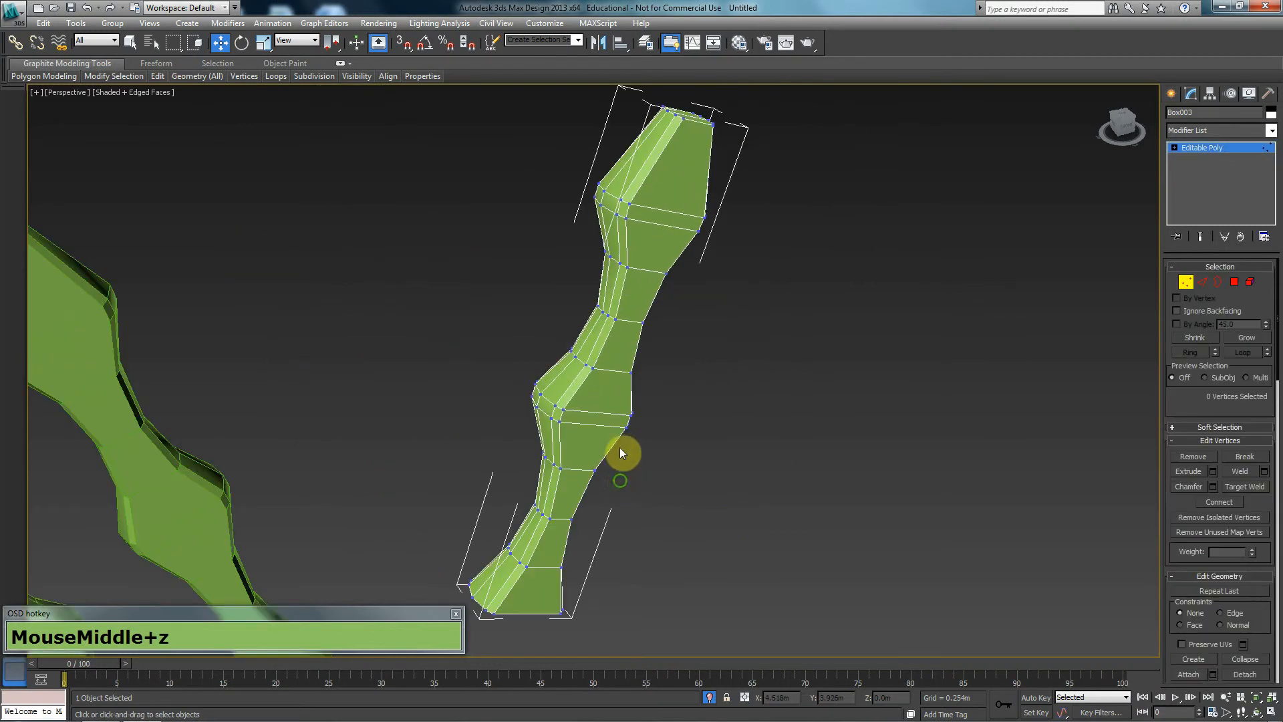
middle_drag(621, 481, 653, 404)
scroll(545, 231, up, 4)
drag(503, 275, 501, 278)
alt+middle_drag(511, 284, 583, 379)
ctrl+drag(635, 353, 571, 408)
mouse_move(575, 421)
alt+middle_down()
mouse_move(594, 452)
mouse_move(573, 447)
alt+middle_up()
ctrl+drag(737, 358, 695, 408)
alt+middle_drag(812, 310, 608, 371)
ctrl+drag(786, 359, 735, 413)
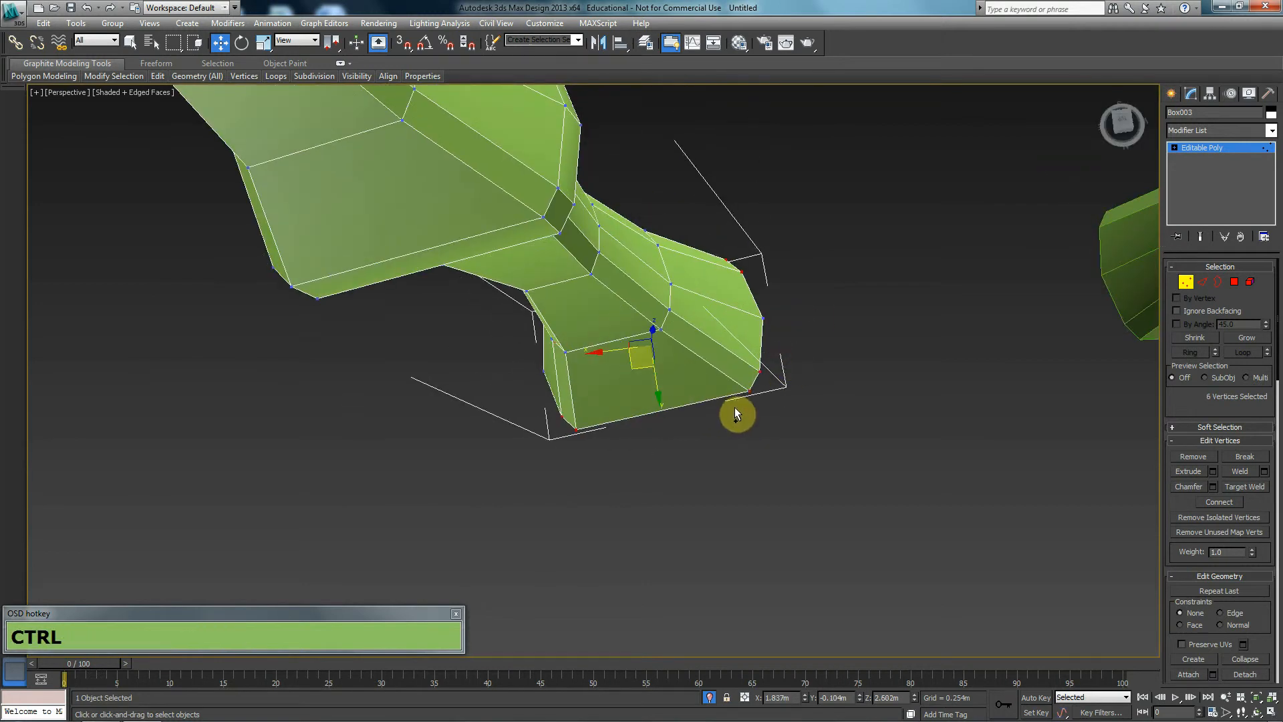
click(1263, 471)
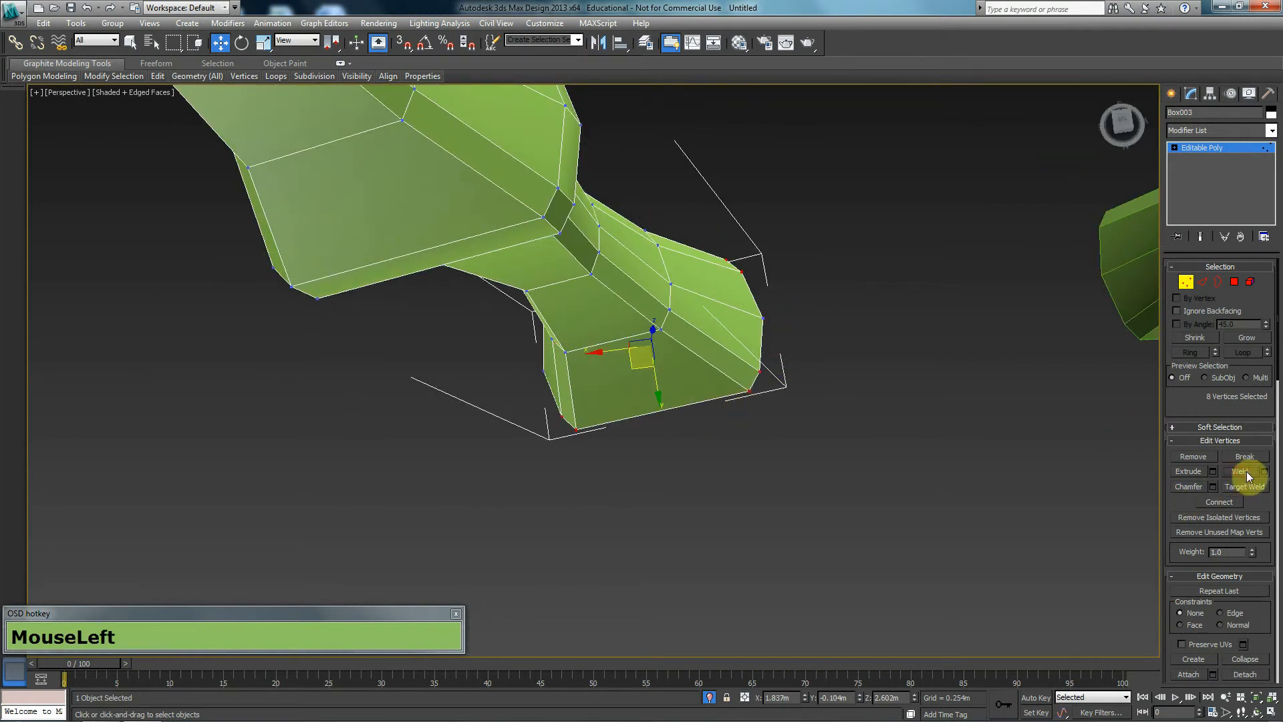
drag(605, 378, 614, 379)
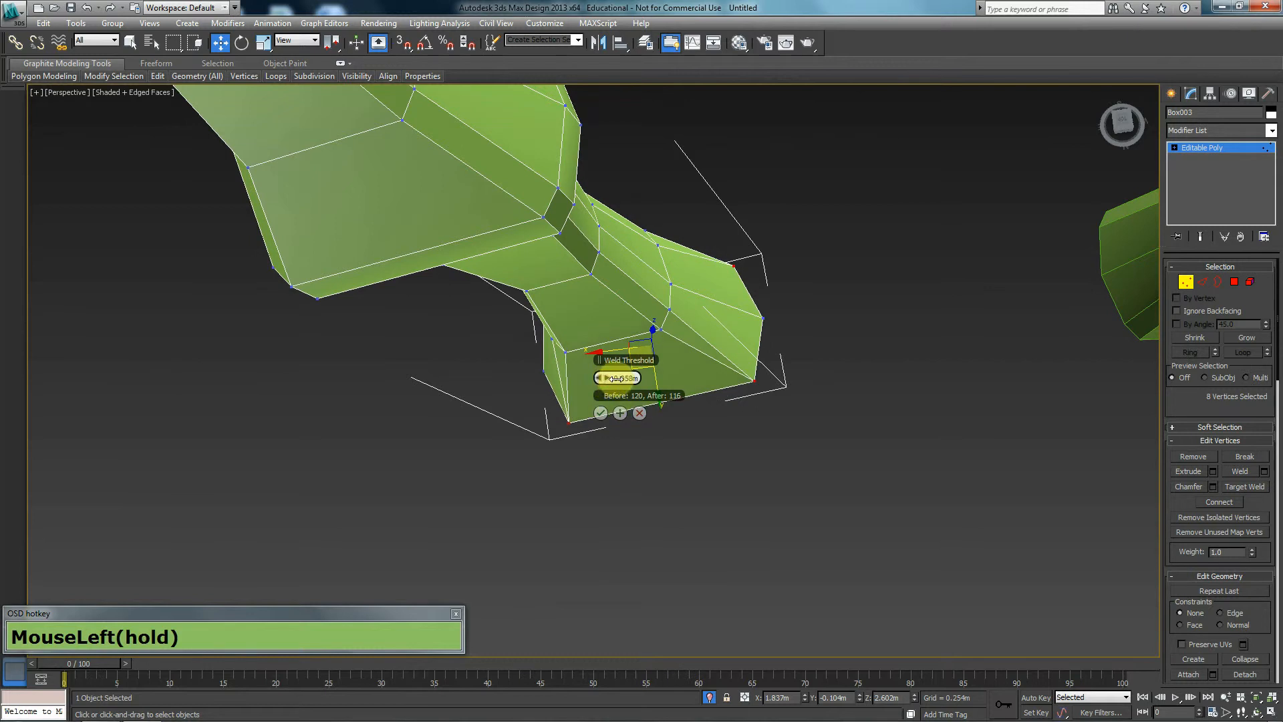
click(600, 413)
click(1186, 282)
- Weld the four pairs of corner vertices on the ring finger's base, raising the weld threshold until each pair merges
middle_drag(898, 390, 537, 369)
click(1070, 281)
click(802, 288)
key(1)
drag(804, 348, 730, 282)
key(z)
alt+middle_drag(588, 287, 701, 312)
scroll(688, 314, down, 4)
scroll(436, 375, down, 3)
alt+middle_drag(435, 375, 487, 375)
mouse_move(483, 371)
ctrl+mouse_down()
mouse_move(415, 415)
mouse_move(466, 369)
ctrl+mouse_up()
alt+middle_drag(466, 374, 457, 532)
alt+middle_drag(390, 574, 508, 532)
ctrl+drag(484, 564, 504, 611)
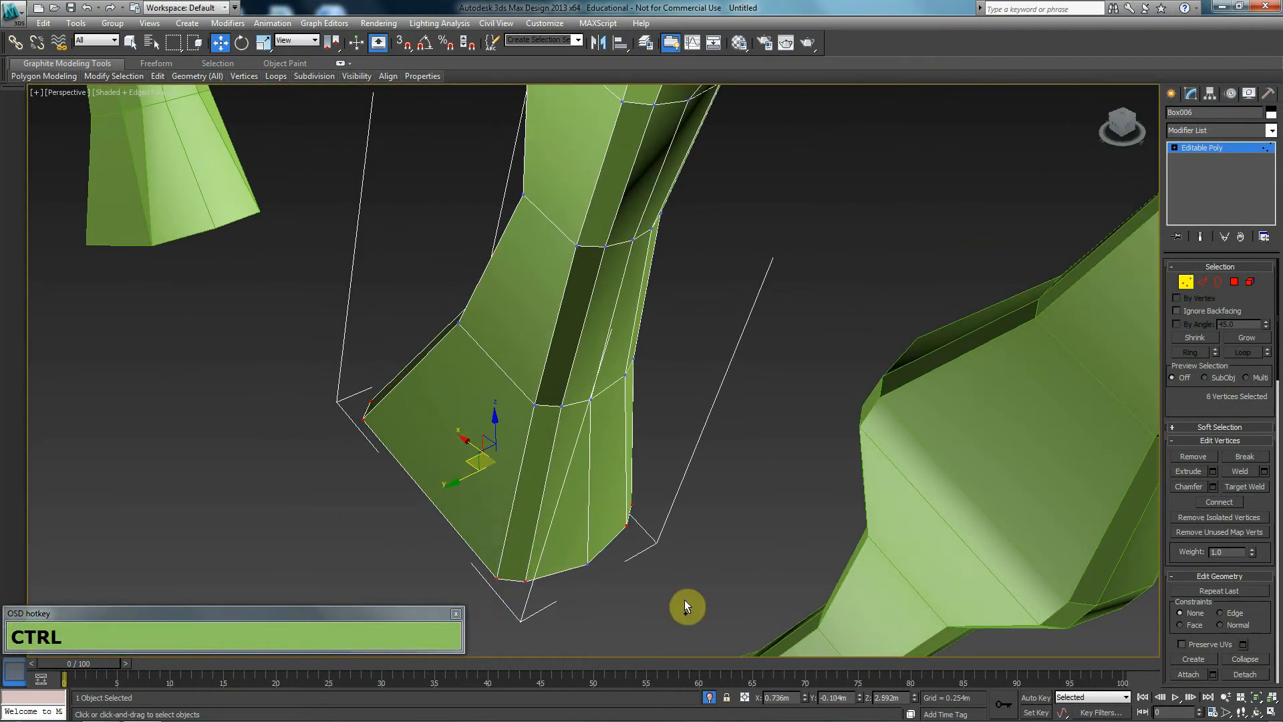
click(1264, 471)
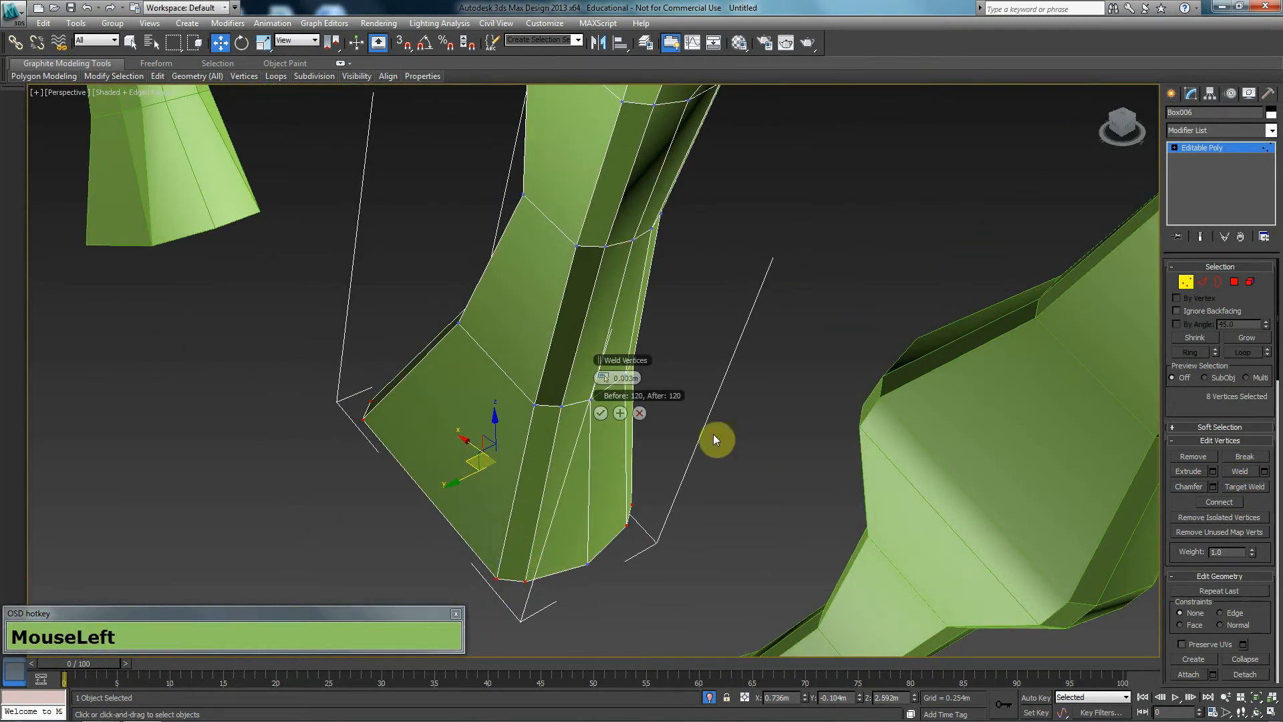
mouse_move(618, 379)
mouse_down()
mouse_move(608, 374)
mouse_move(614, 386)
mouse_up()
scroll(860, 475, down, 3)
alt+middle_drag(859, 475, 934, 508)
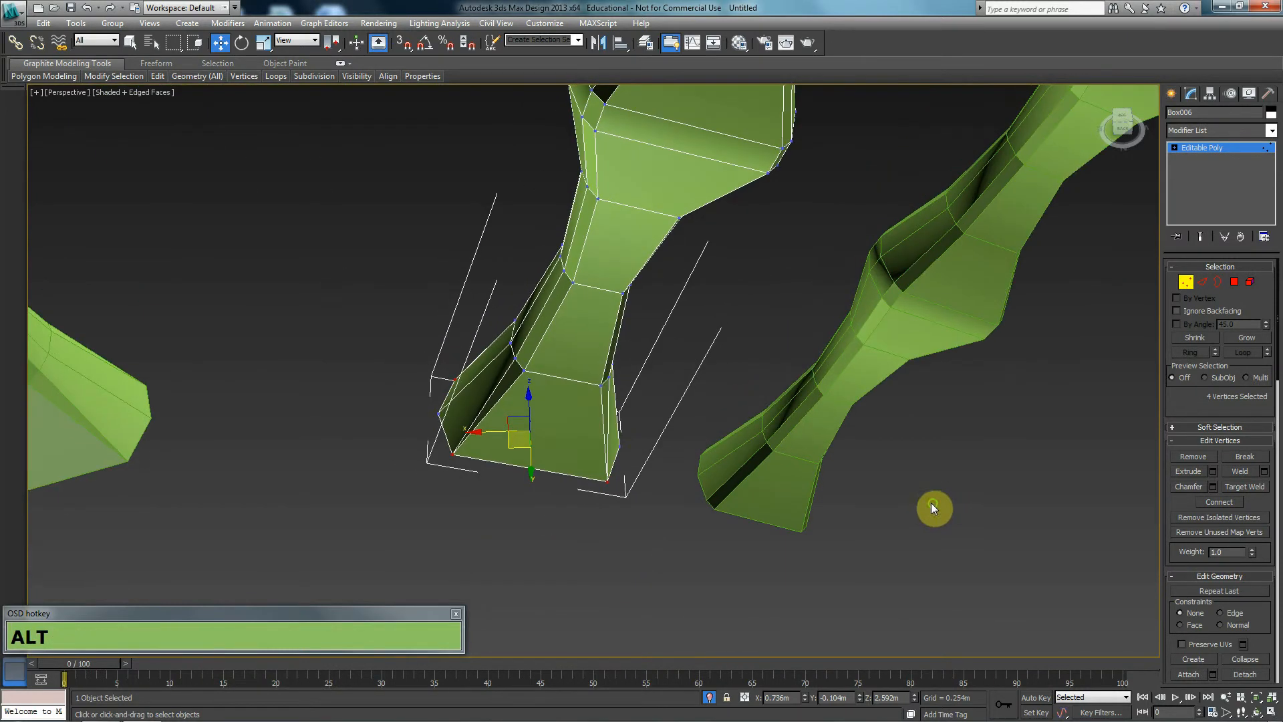
click(1187, 287)
- Weld the four pairs of corner vertices on the little finger's base with a threshold of 0.033 m
middle_drag(908, 447, 810, 401)
click(782, 313)
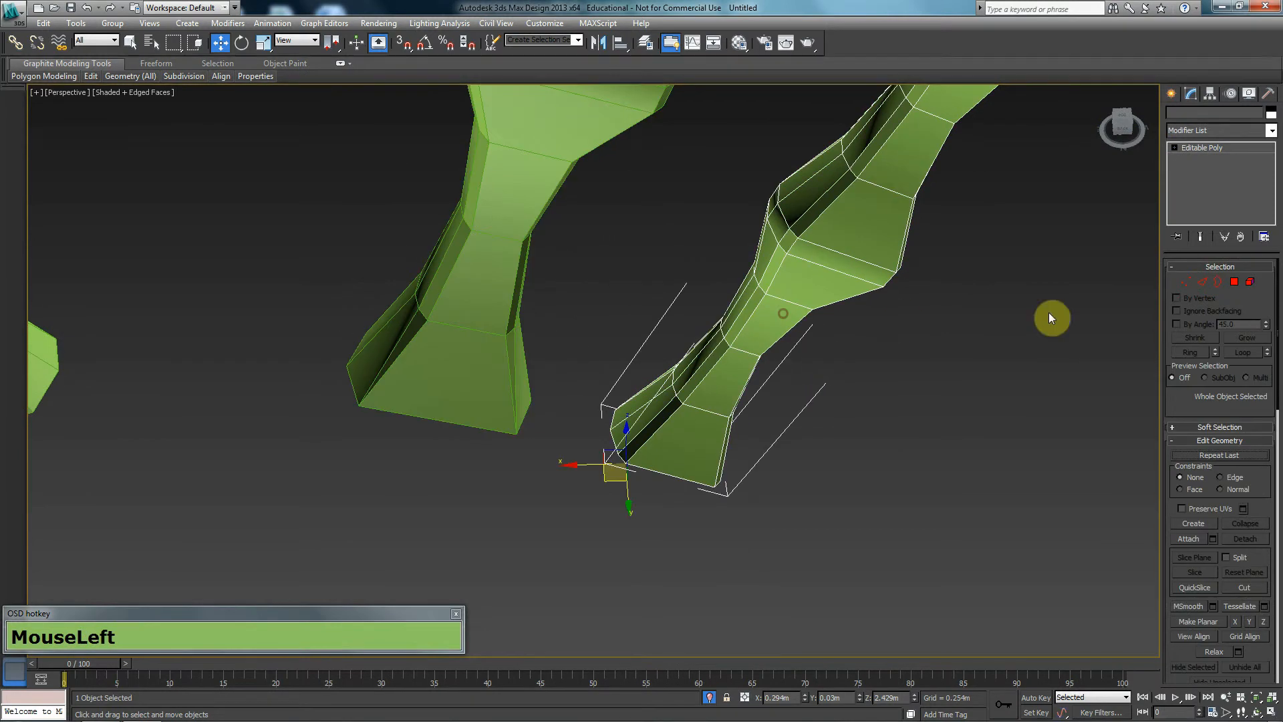
click(1185, 282)
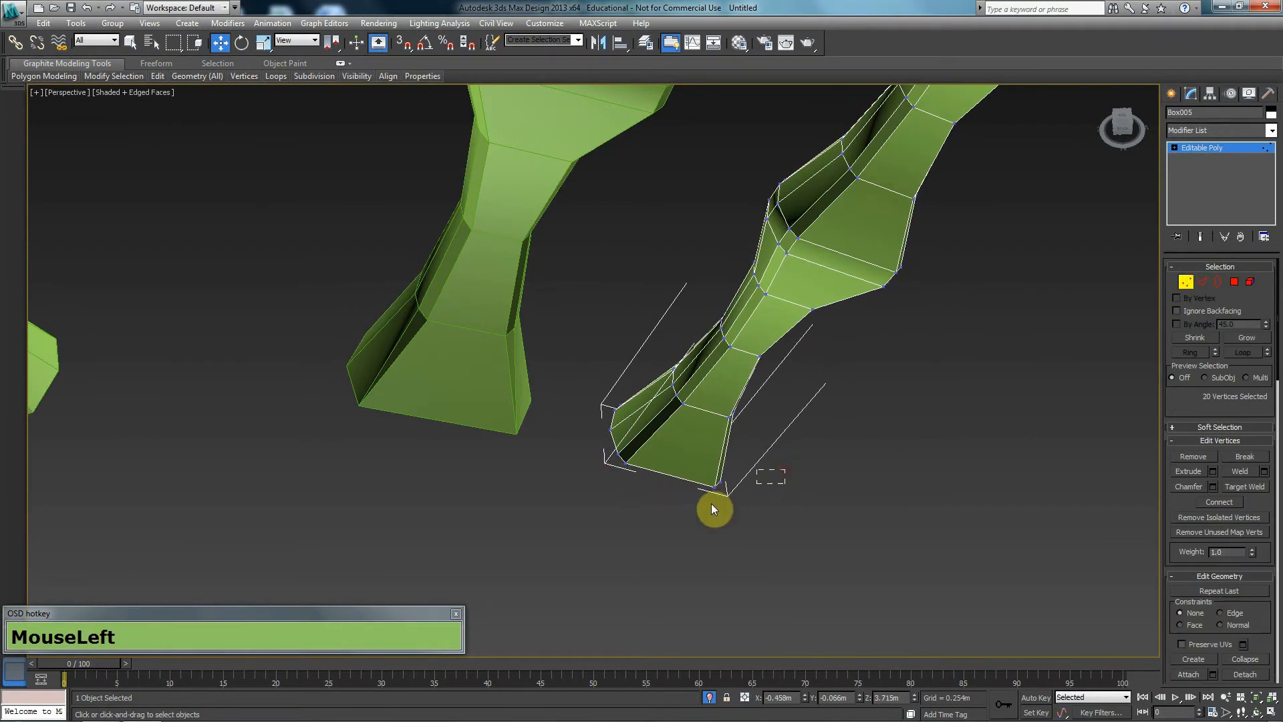
ctrl+drag(655, 437, 663, 481)
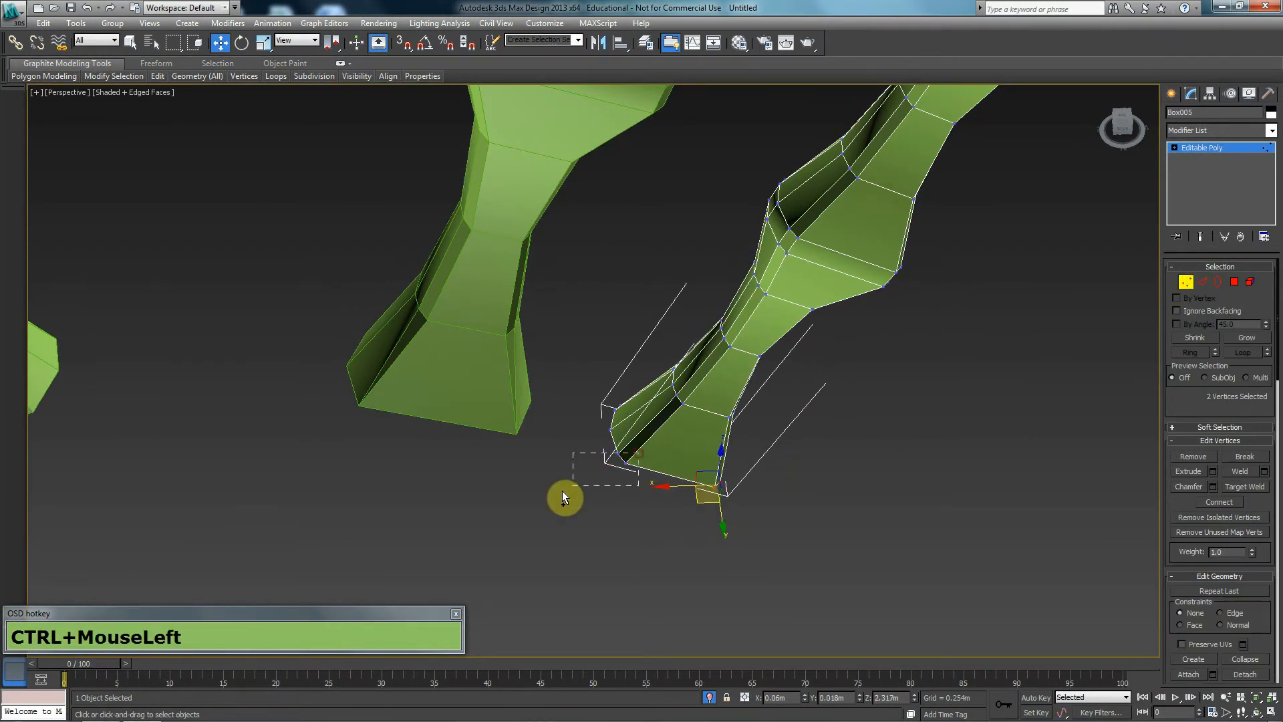
ctrl+drag(562, 494, 568, 493)
alt+middle_drag(736, 482, 633, 534)
ctrl+click(663, 556)
alt+middle_drag(748, 516, 728, 564)
ctrl+click(733, 515)
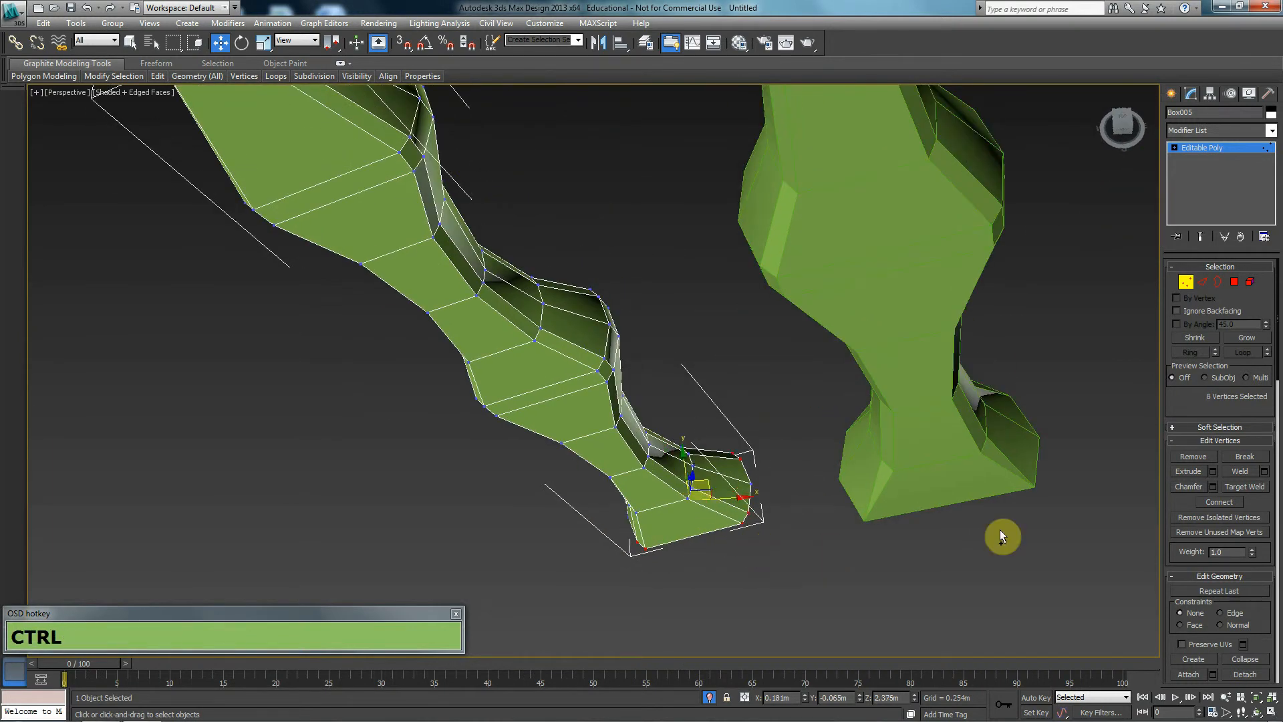
click(1263, 472)
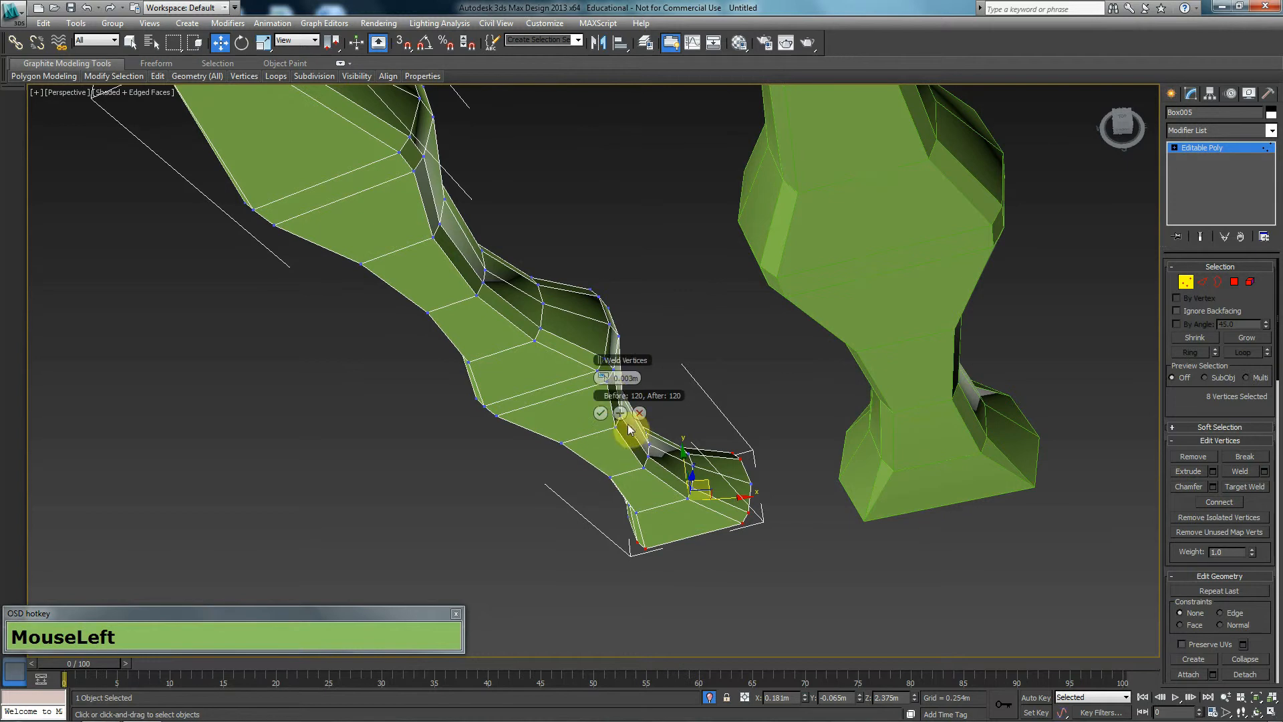
click(600, 413)
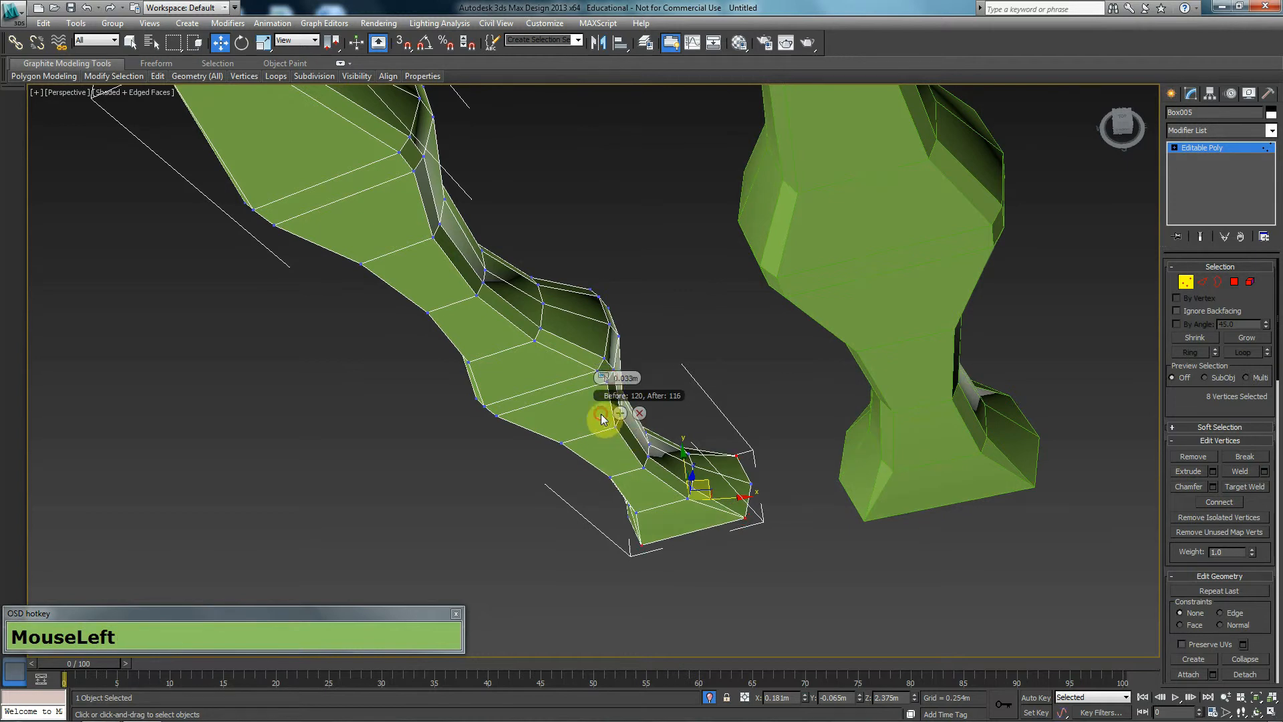
- Exit isolation of the three fingers and isolate the middle finger together with the palm
right_click(755, 334)
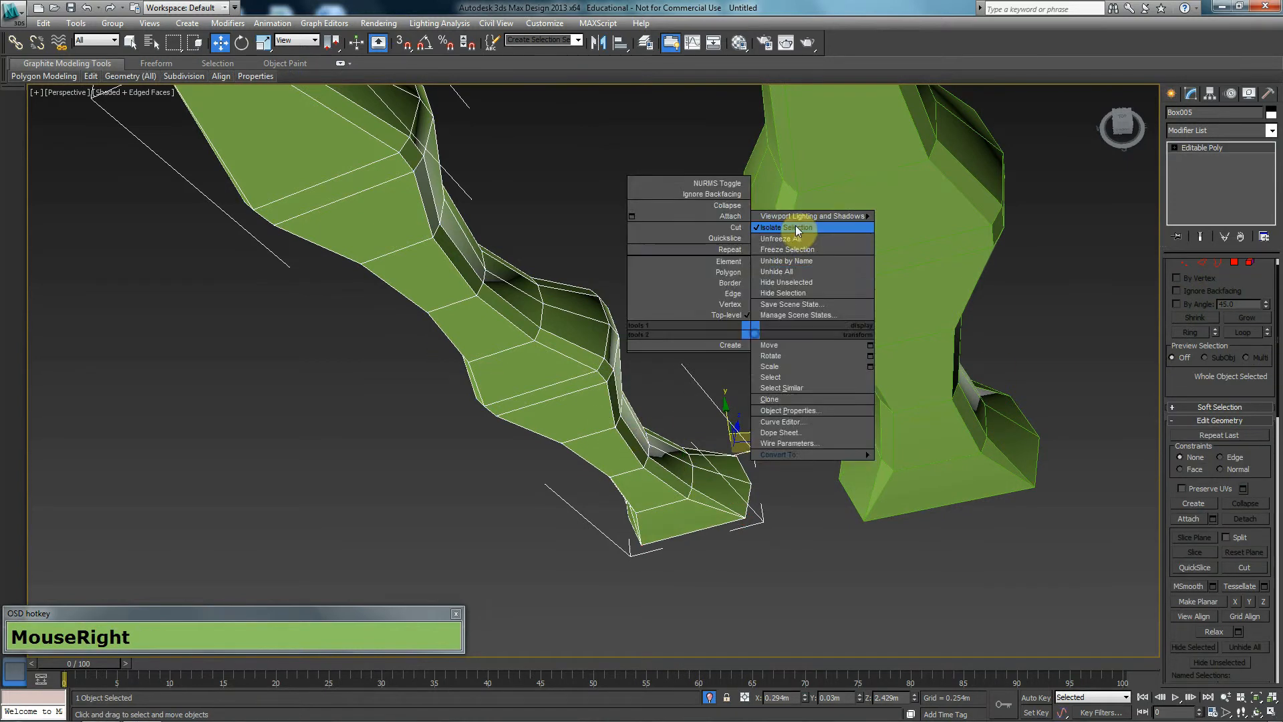
click(795, 225)
scroll(757, 294, down, 1)
click(688, 324)
ctrl+click(670, 255)
right_click(669, 255)
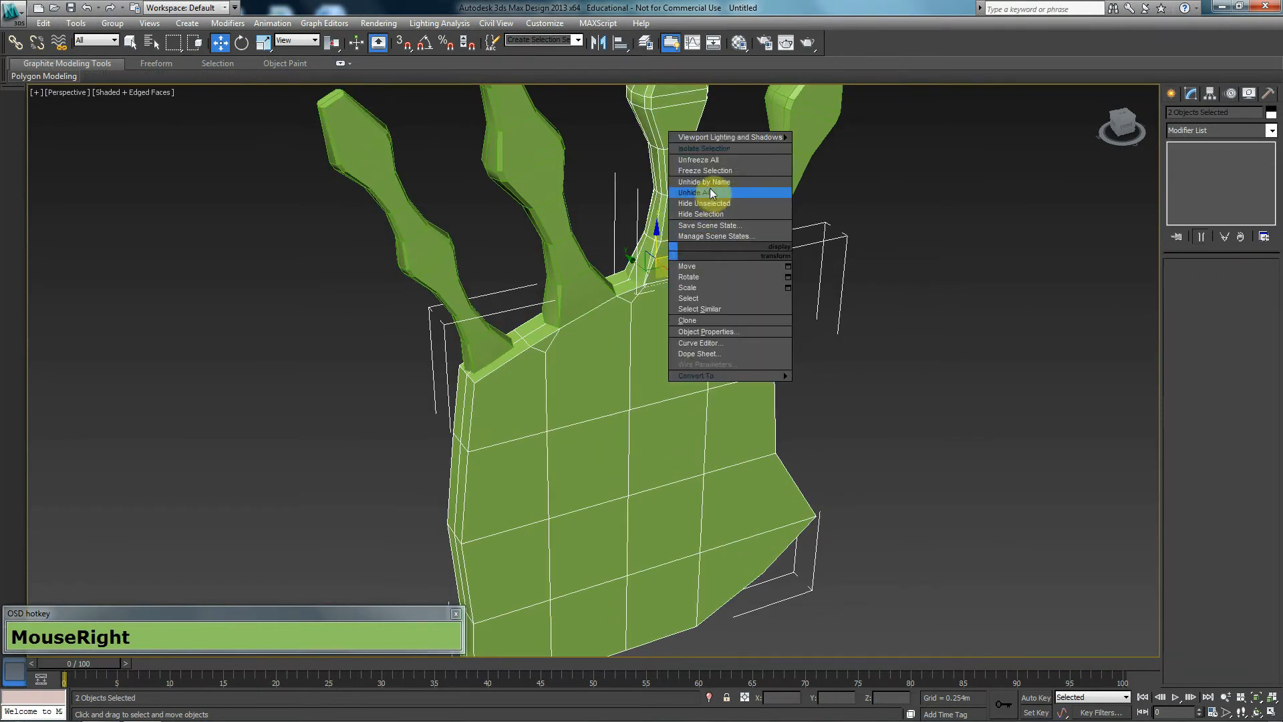
click(720, 149)
- Switch the perspective view to wireframe and attach the palm to the middle finger
click(599, 340)
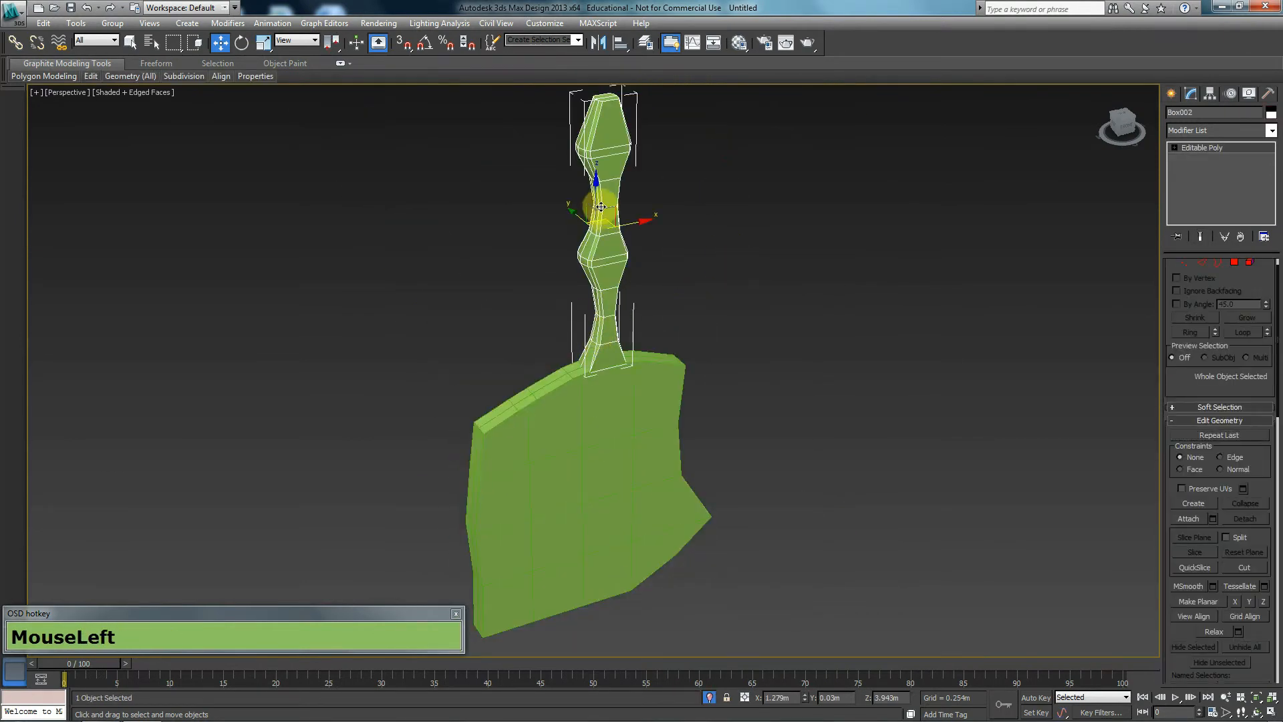
drag(596, 179, 596, 141)
key(ctrl+z)
scroll(615, 381, up, 3)
alt+middle_drag(615, 381, 621, 406)
key(F4)
key(F3)
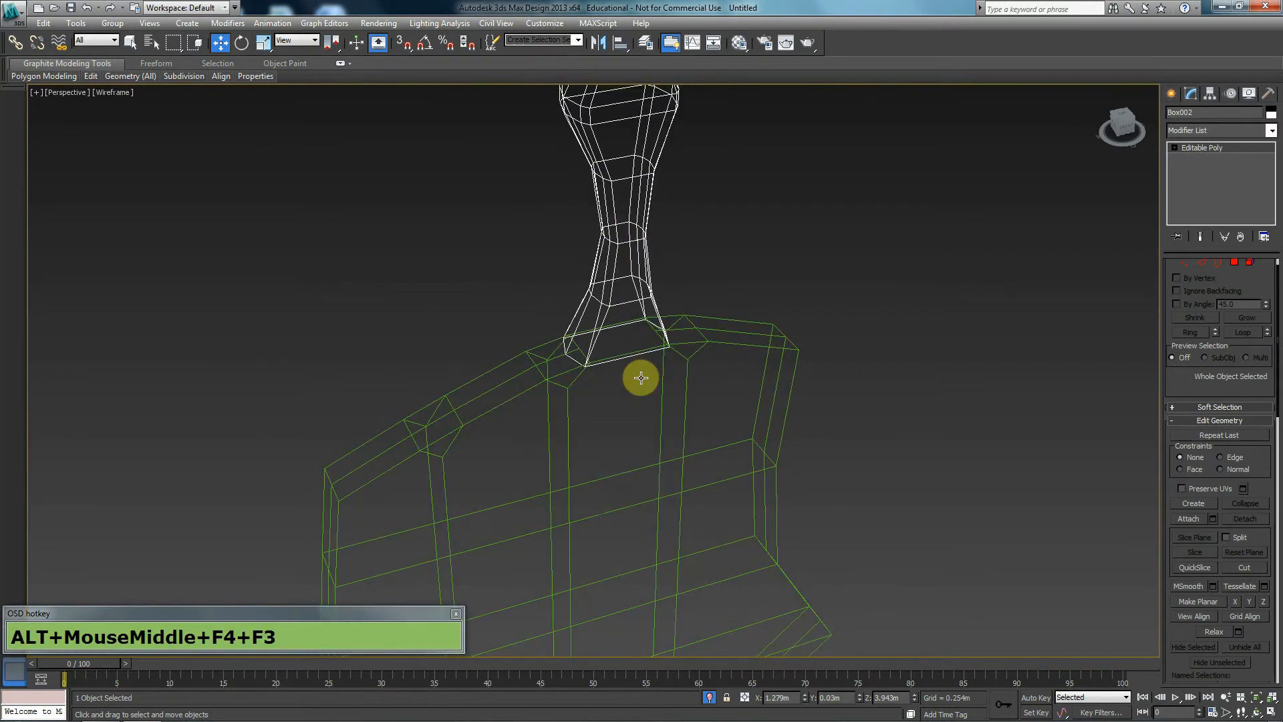
alt+middle_drag(728, 379, 715, 389)
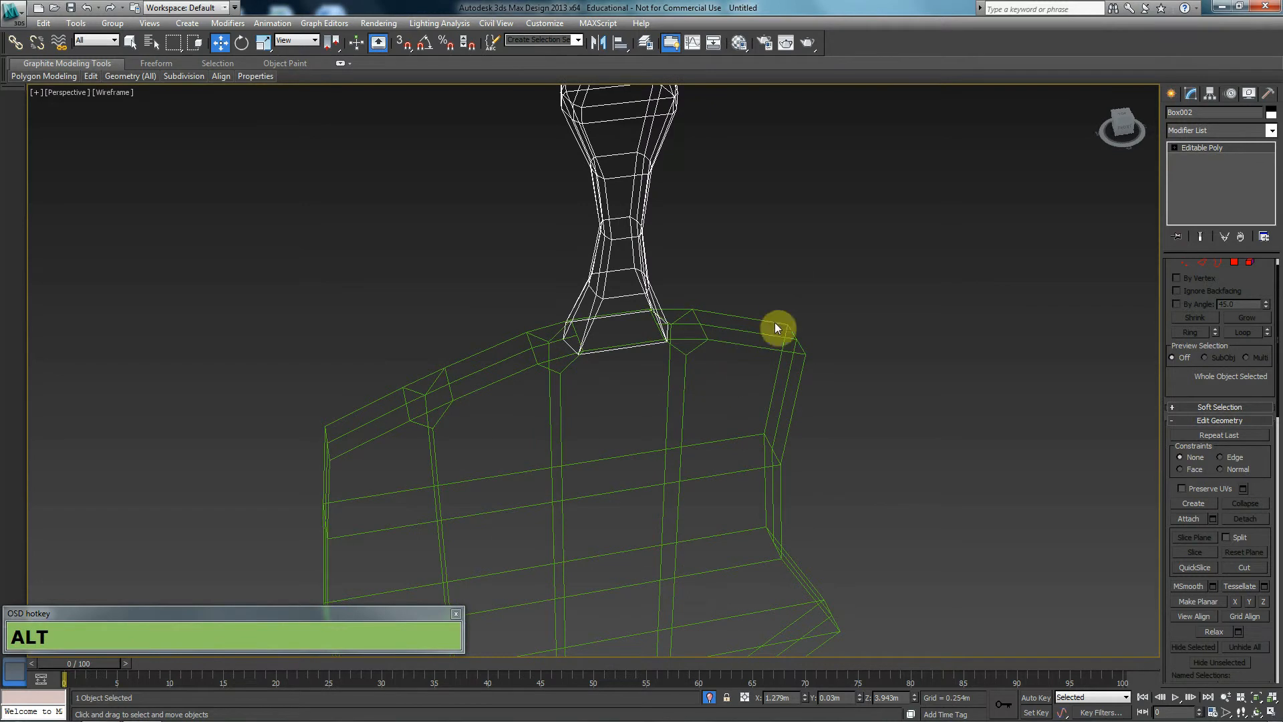
click(1189, 519)
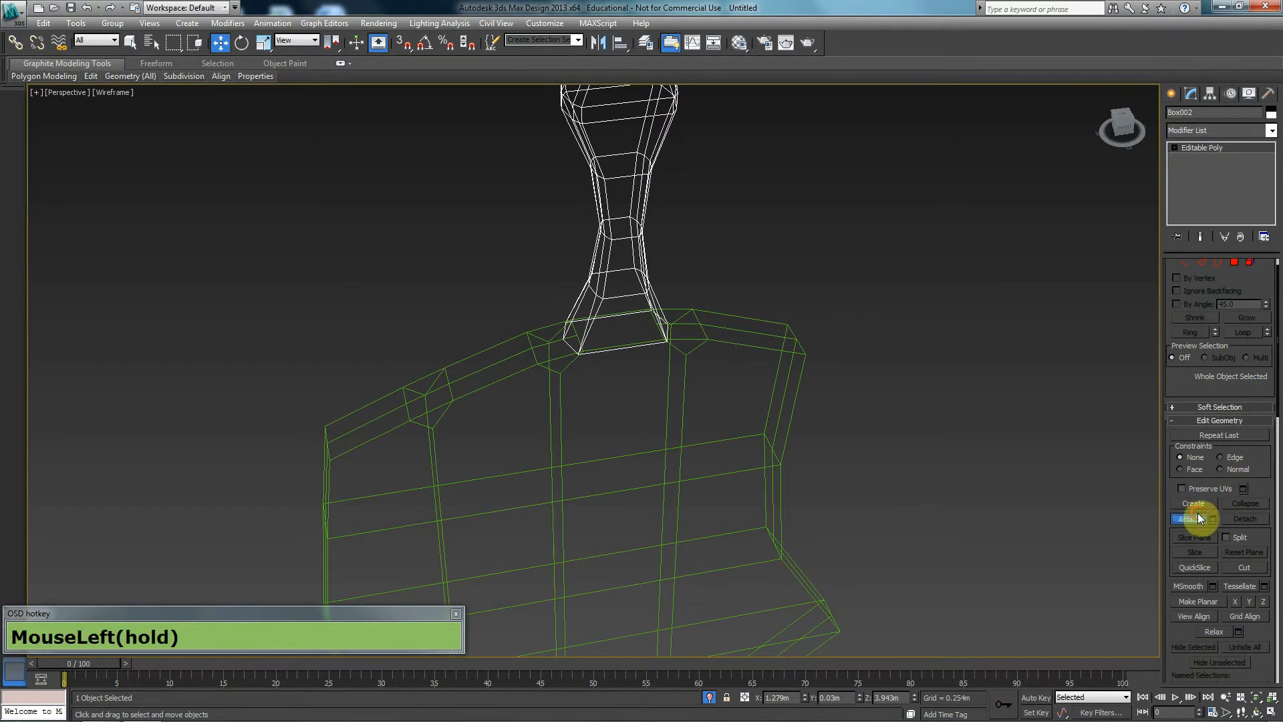
click(763, 348)
- Target-weld the side vertex of the middle finger's base, facing the index finger, to the matching vertex of the palm opening
key(1)
alt+middle_drag(729, 378, 745, 415)
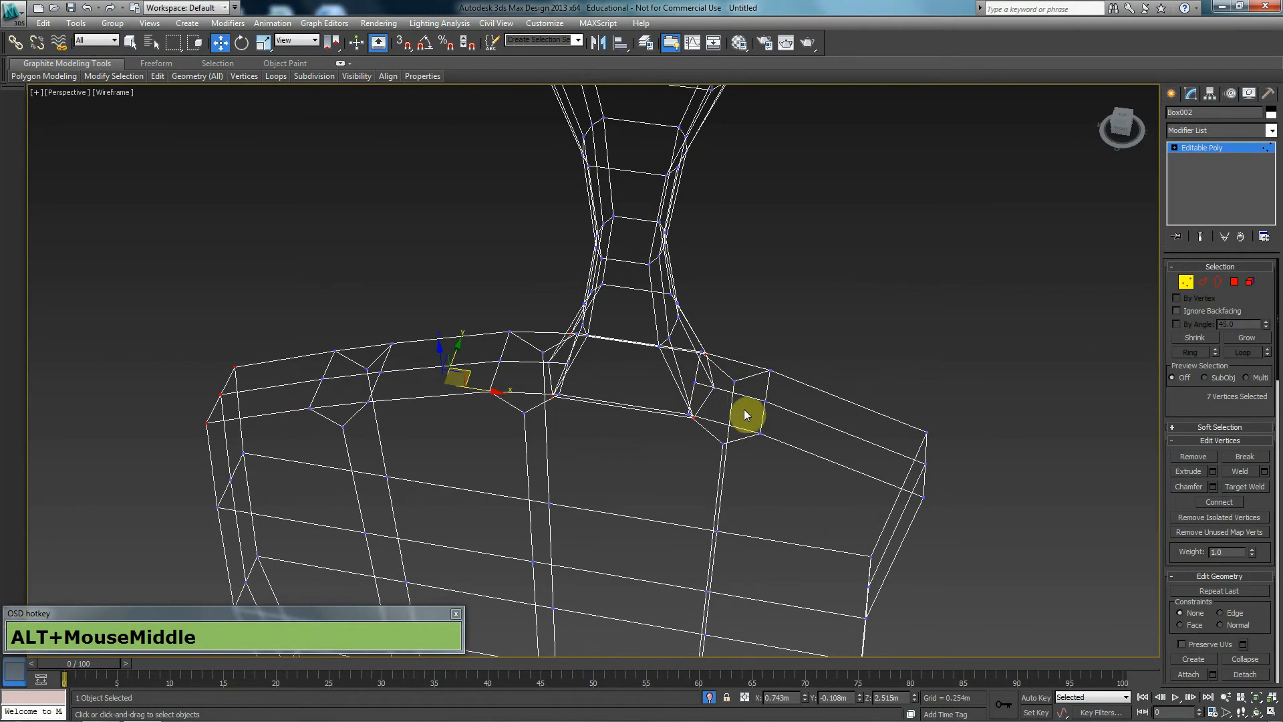
scroll(664, 390, up, 3)
click(665, 388)
click(654, 361)
click(623, 352)
click(1263, 492)
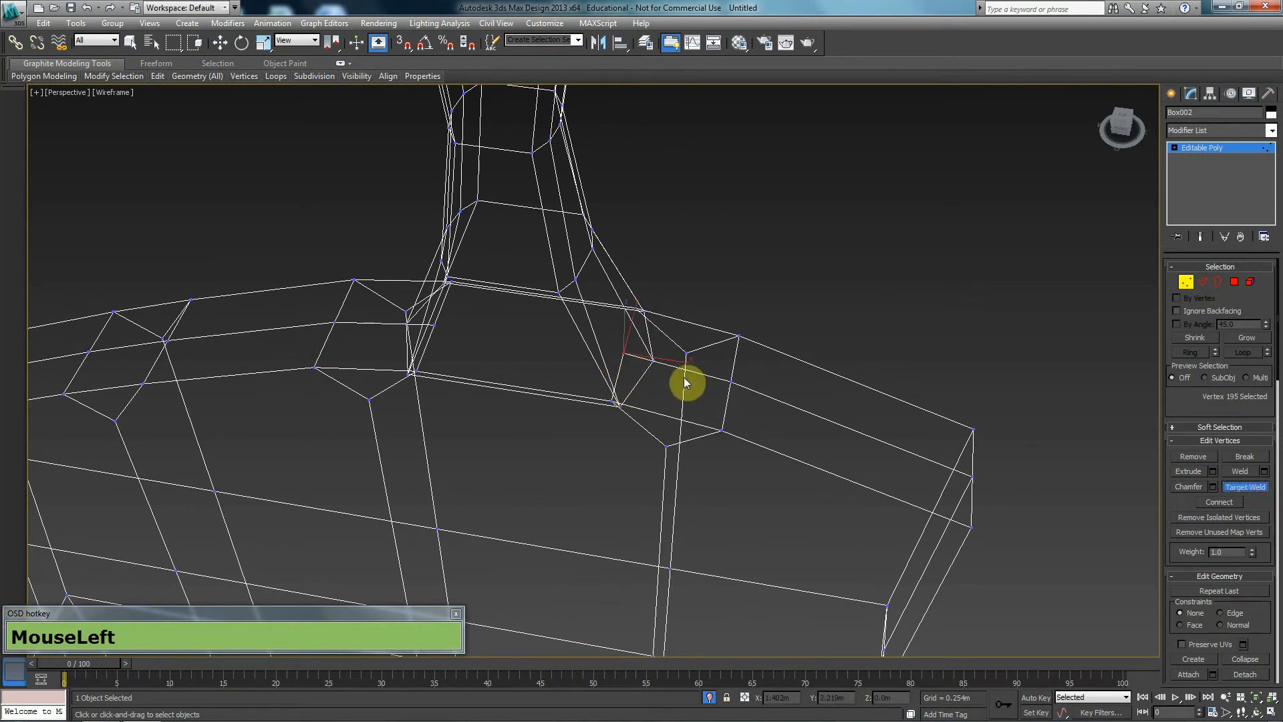
click(652, 360)
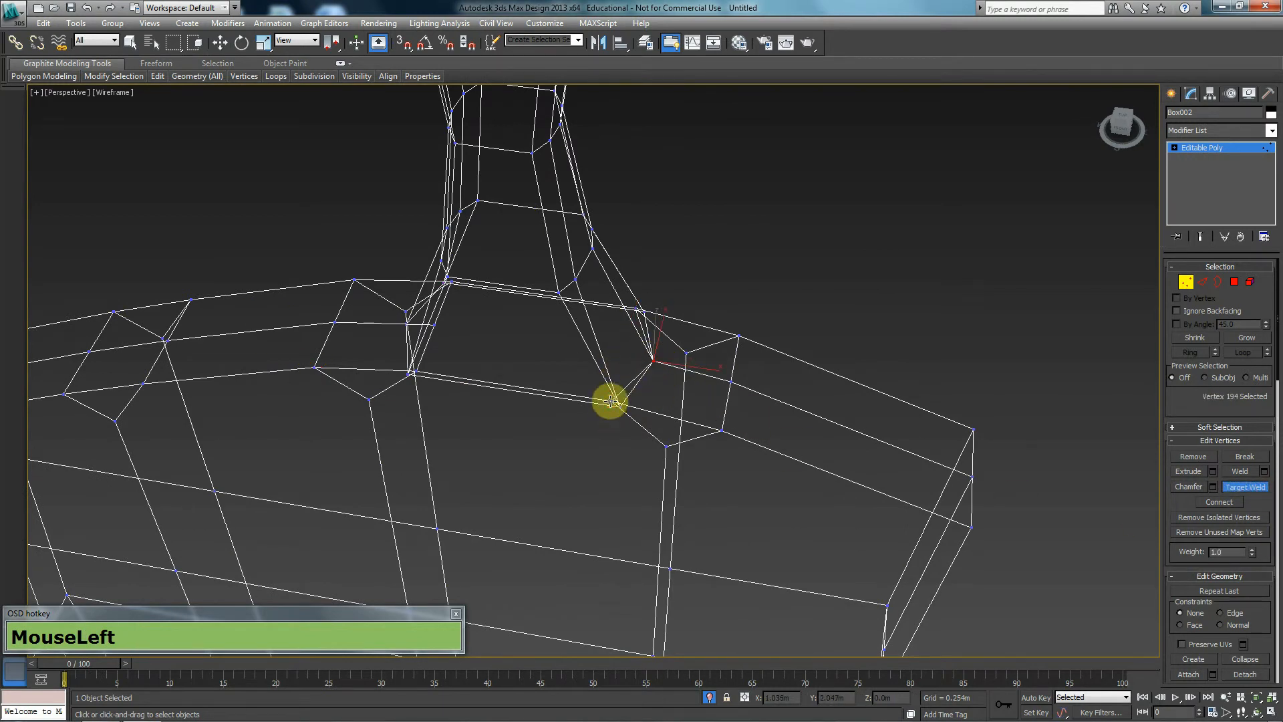
- Target-weld the remaining base vertices of the middle finger to their matching vertices around the palm opening
drag(618, 406, 408, 380)
alt+middle_drag(407, 380, 654, 369)
click(418, 369)
click(399, 371)
click(691, 316)
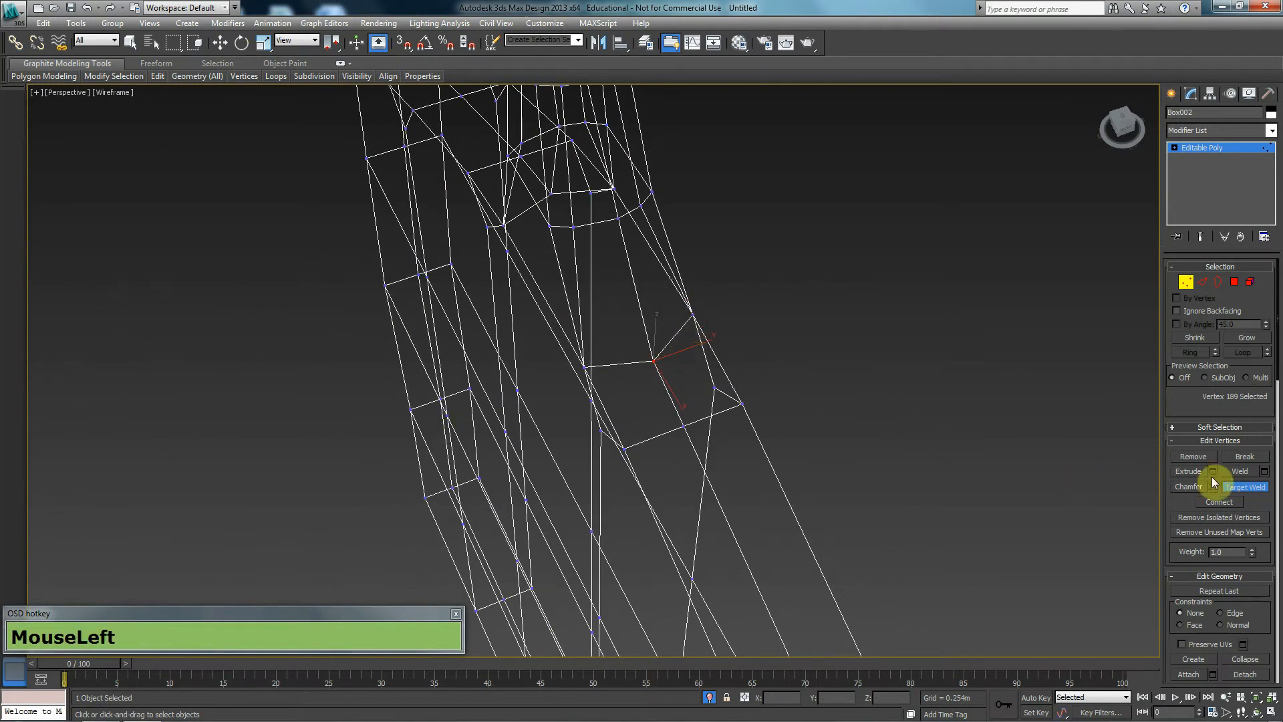
click(1241, 489)
- Exit isolation and delete the two palm polygons beneath the index finger
alt+middle_drag(605, 415, 549, 401)
scroll(644, 395, down, 3)
right_click(528, 385)
click(577, 281)
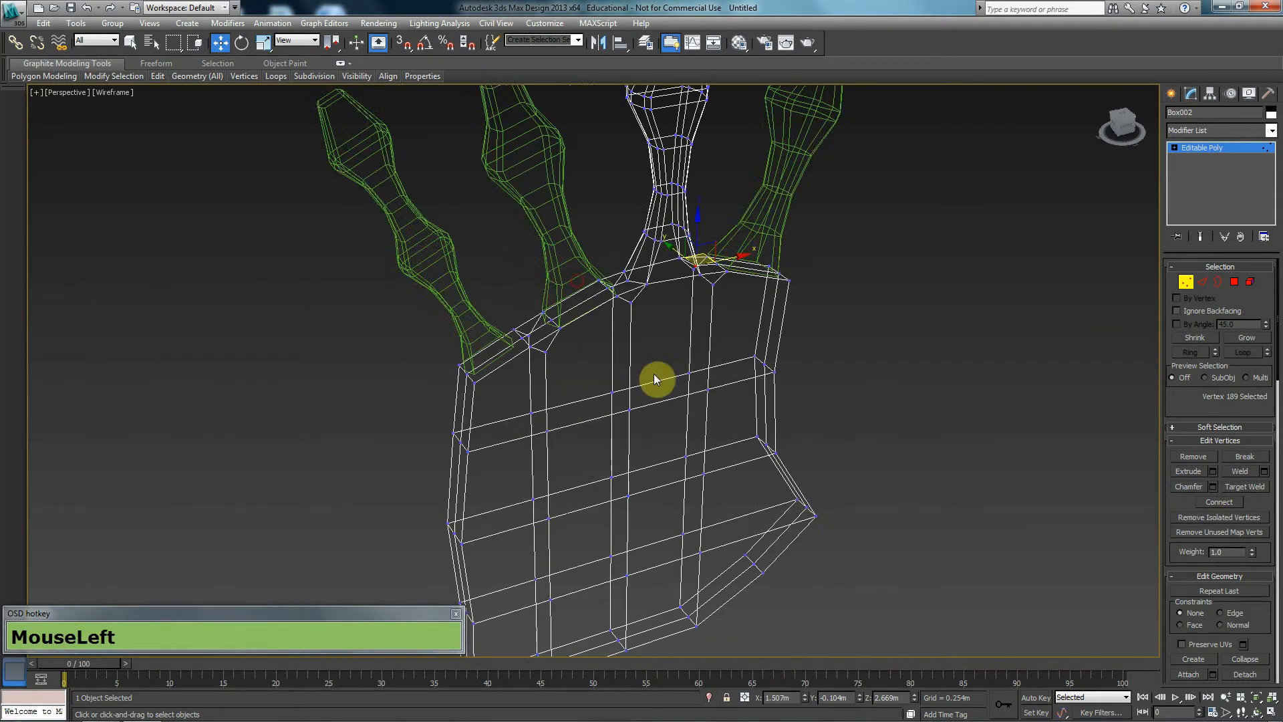
click(1234, 281)
alt+middle_drag(889, 381, 815, 334)
click(774, 294)
ctrl+click(775, 294)
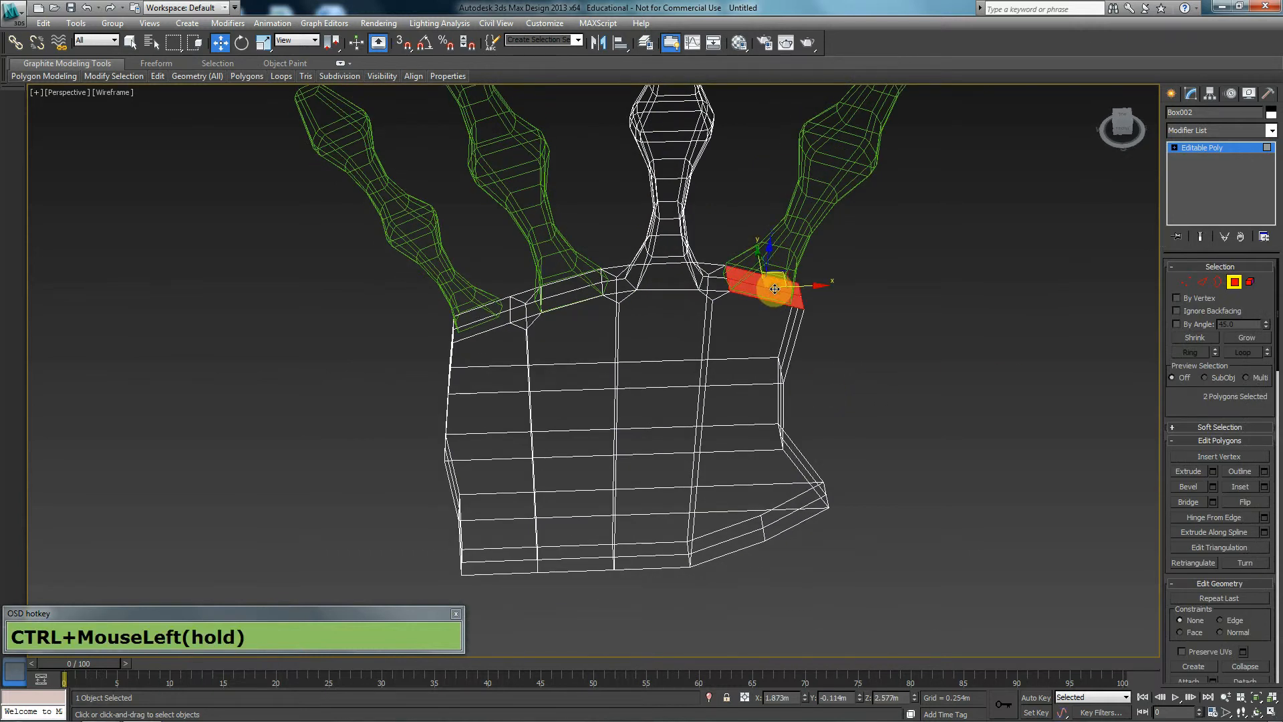
key(ctrl+Delete)
- Attach the index finger to the combined palm and middle finger mesh
click(1234, 282)
click(1194, 543)
click(841, 195)
scroll(685, 361, up, 1)
middle_drag(685, 361, 639, 373)
click(1200, 548)
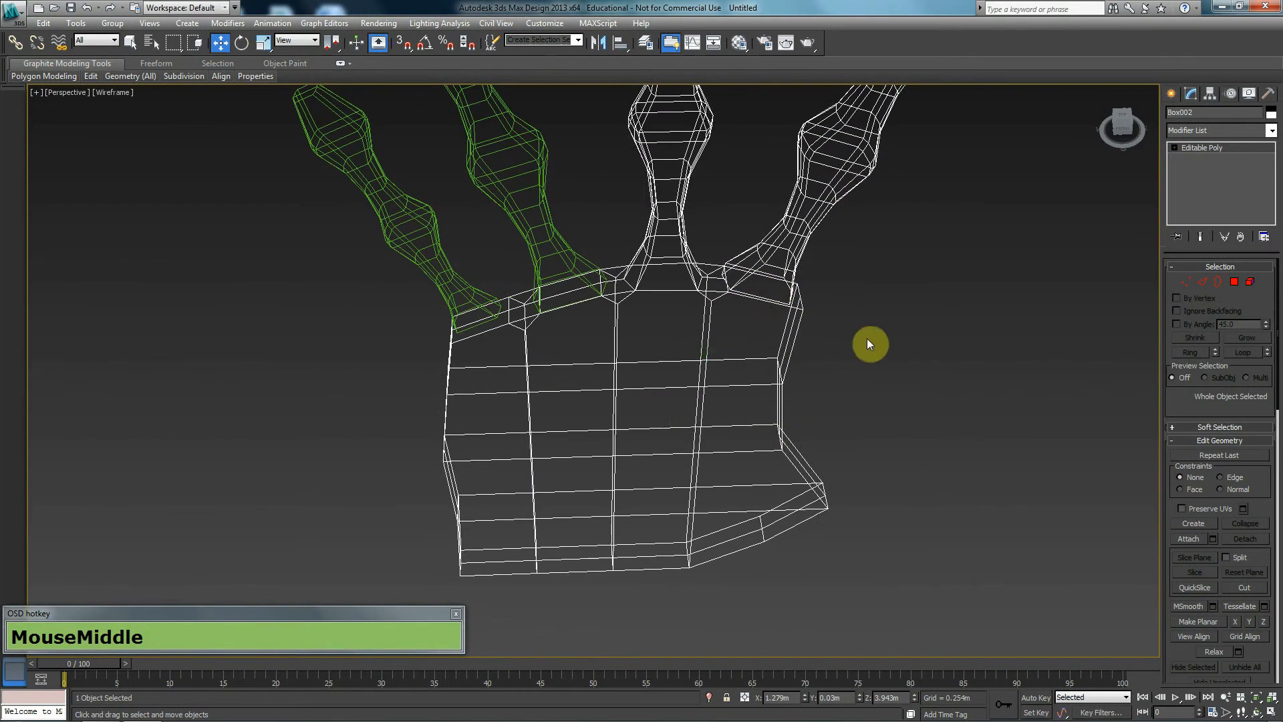
click(733, 310)
click(765, 267)
key(w)
key(alt+z)
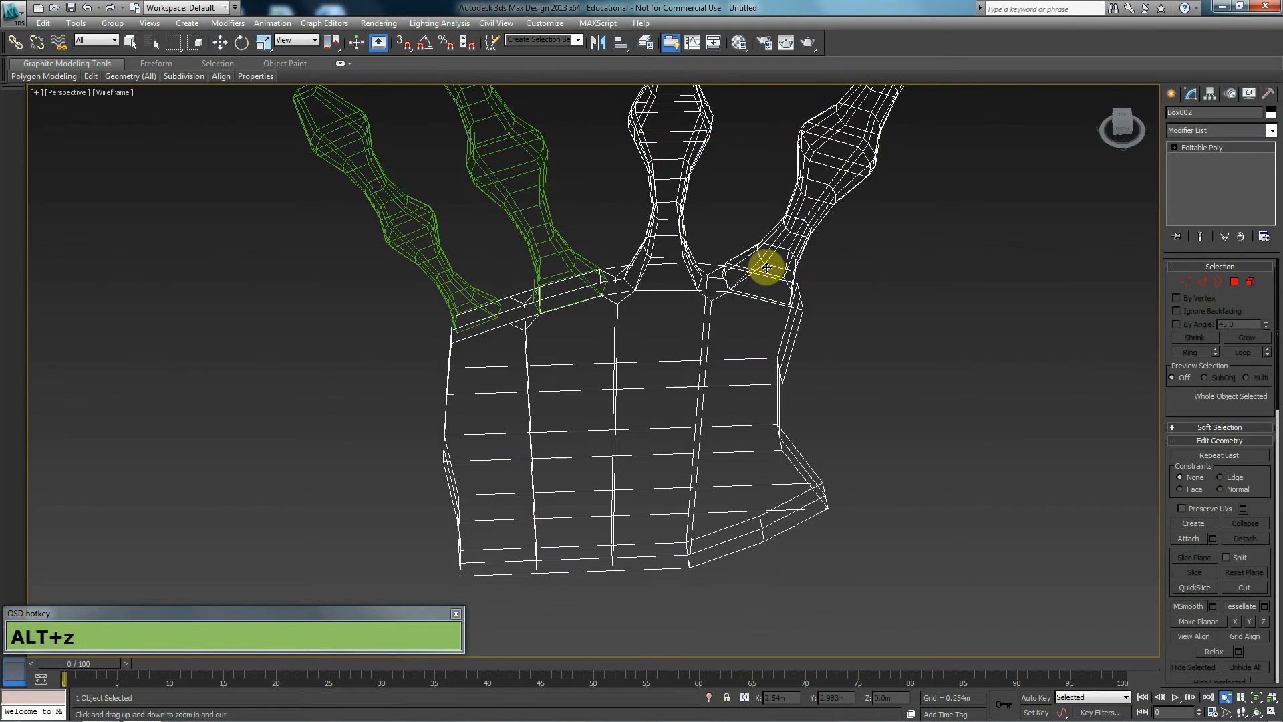
key(x)
middle_click(701, 393)
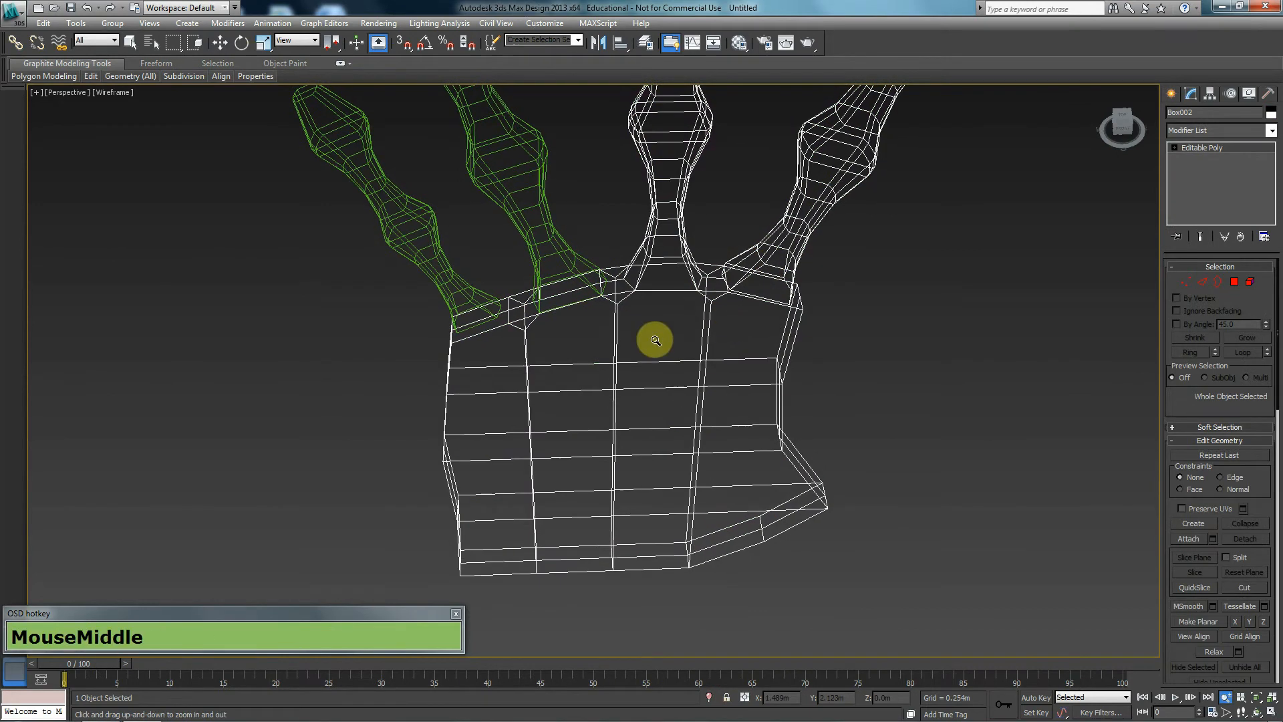
click(888, 330)
key(w)
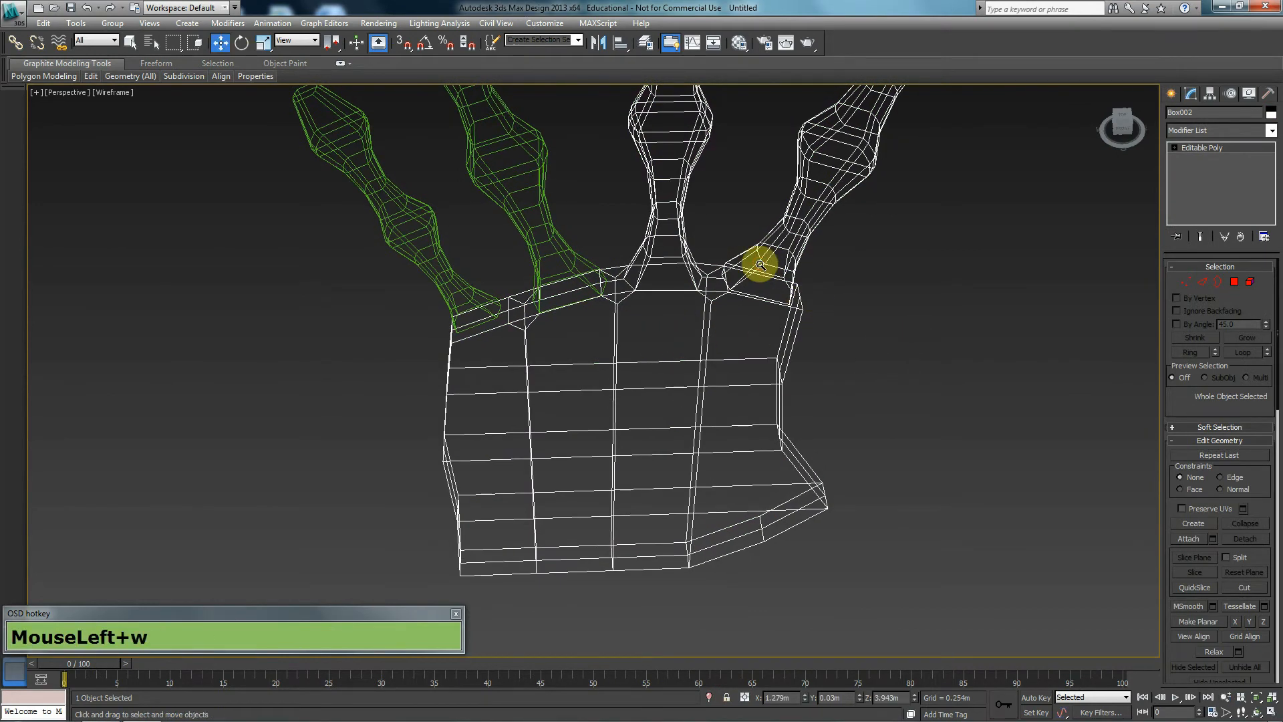
alt+middle_drag(760, 265, 814, 349)
key(w)
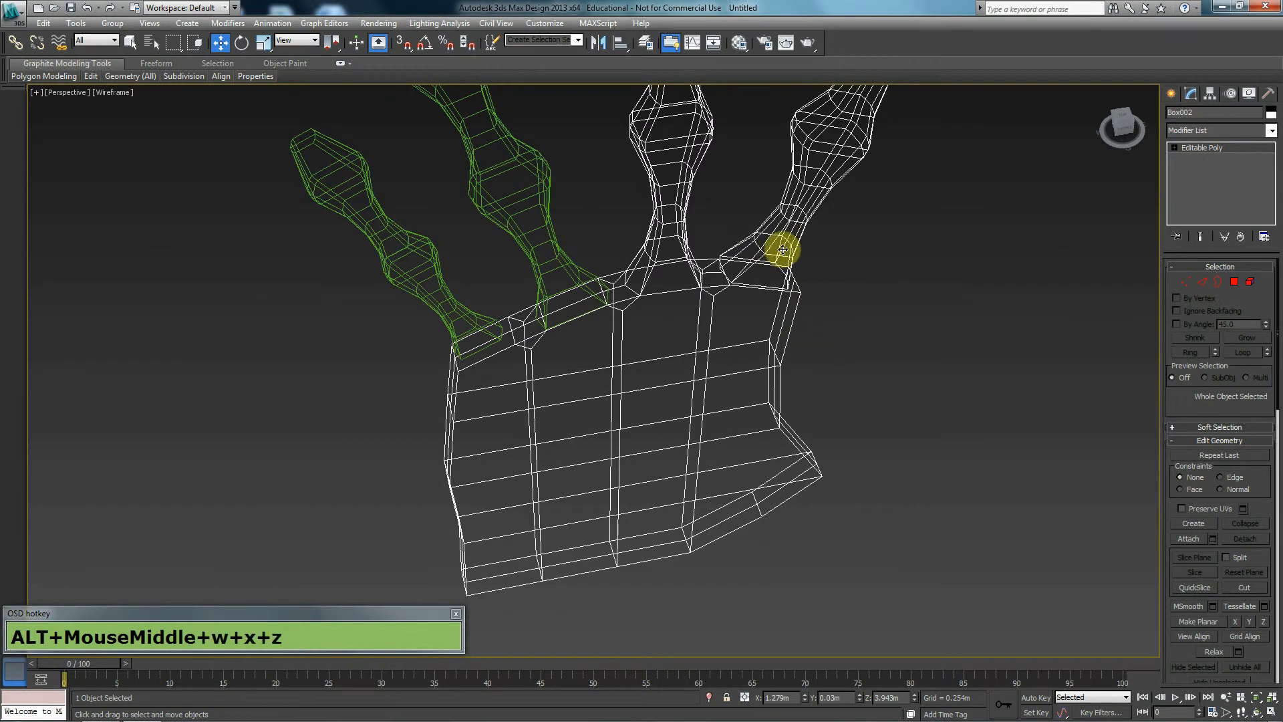
key(x)
key(z)
alt+middle_drag(783, 249, 759, 341)
- Target-weld the palm opening's side and front vertices nearest the middle finger to the index finger's base
scroll(756, 348, up, 5)
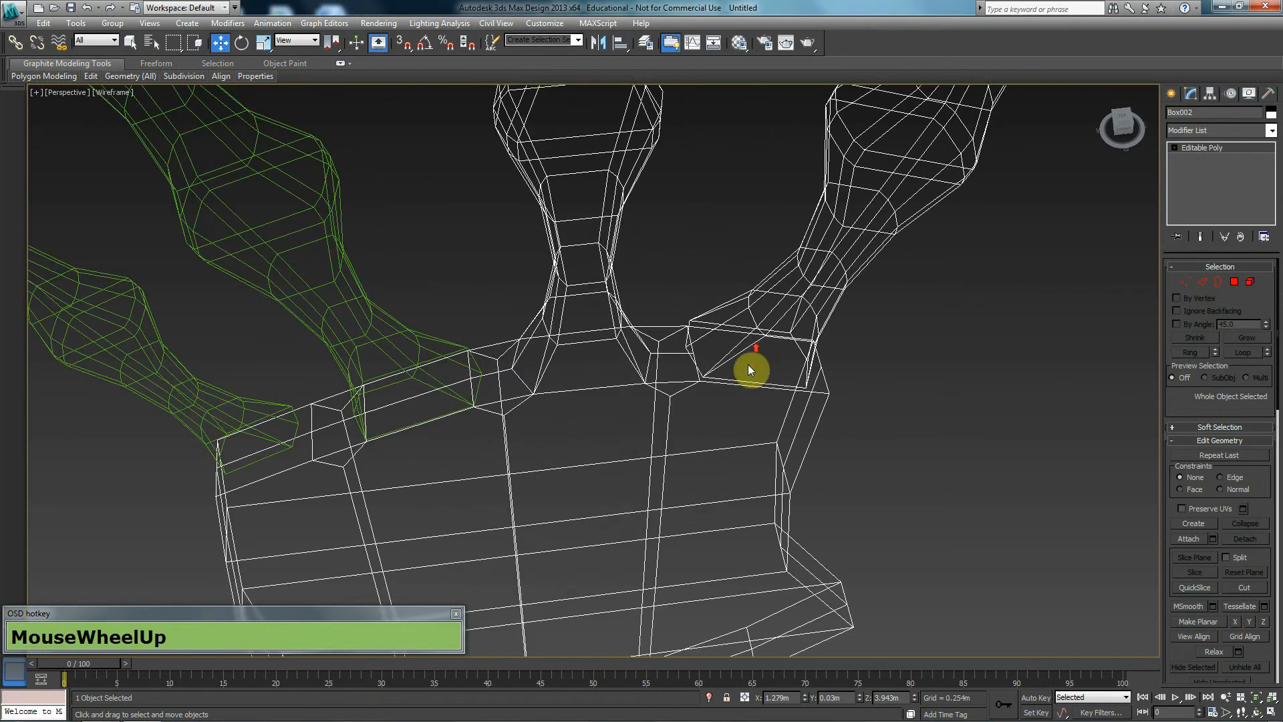
key(1)
click(916, 349)
scroll(785, 342, up, 6)
alt+middle_drag(784, 338, 737, 345)
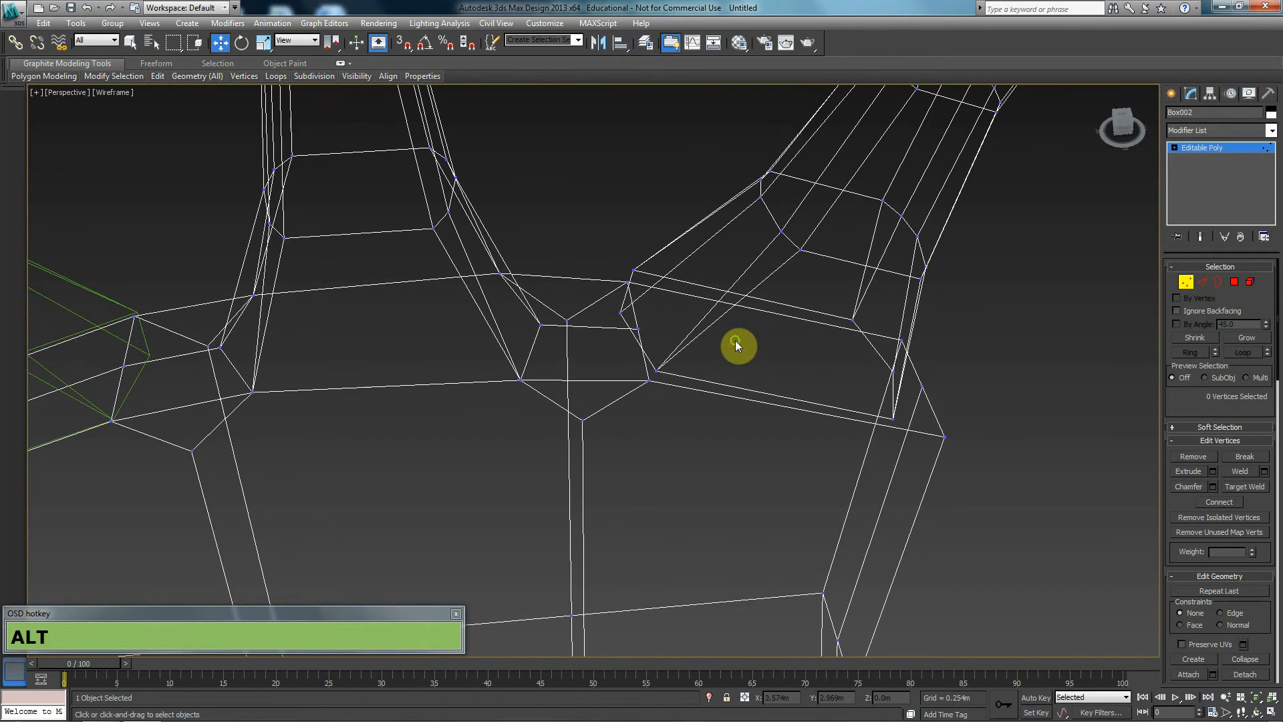
click(1245, 487)
click(620, 313)
click(649, 380)
click(655, 370)
- Target-weld the palm opening's outer-side and remaining back vertices to the matching vertices of the index finger's base
drag(943, 437, 900, 428)
click(895, 418)
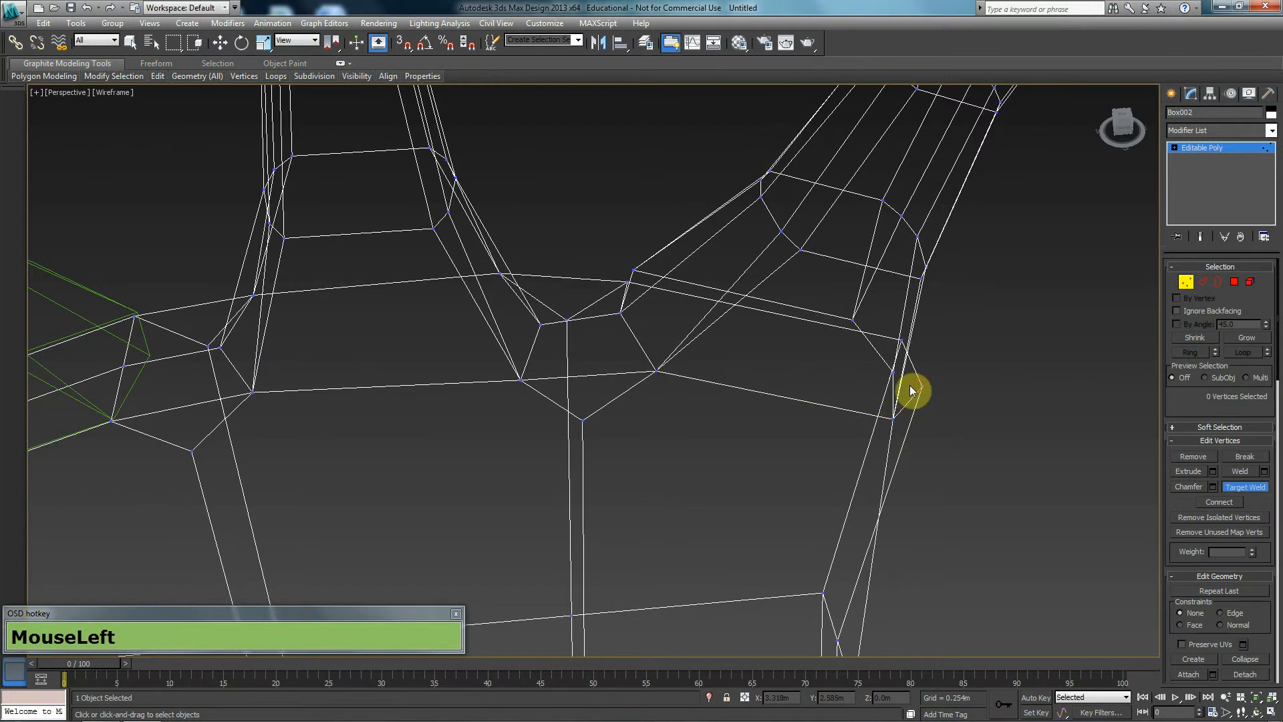
click(902, 339)
click(853, 319)
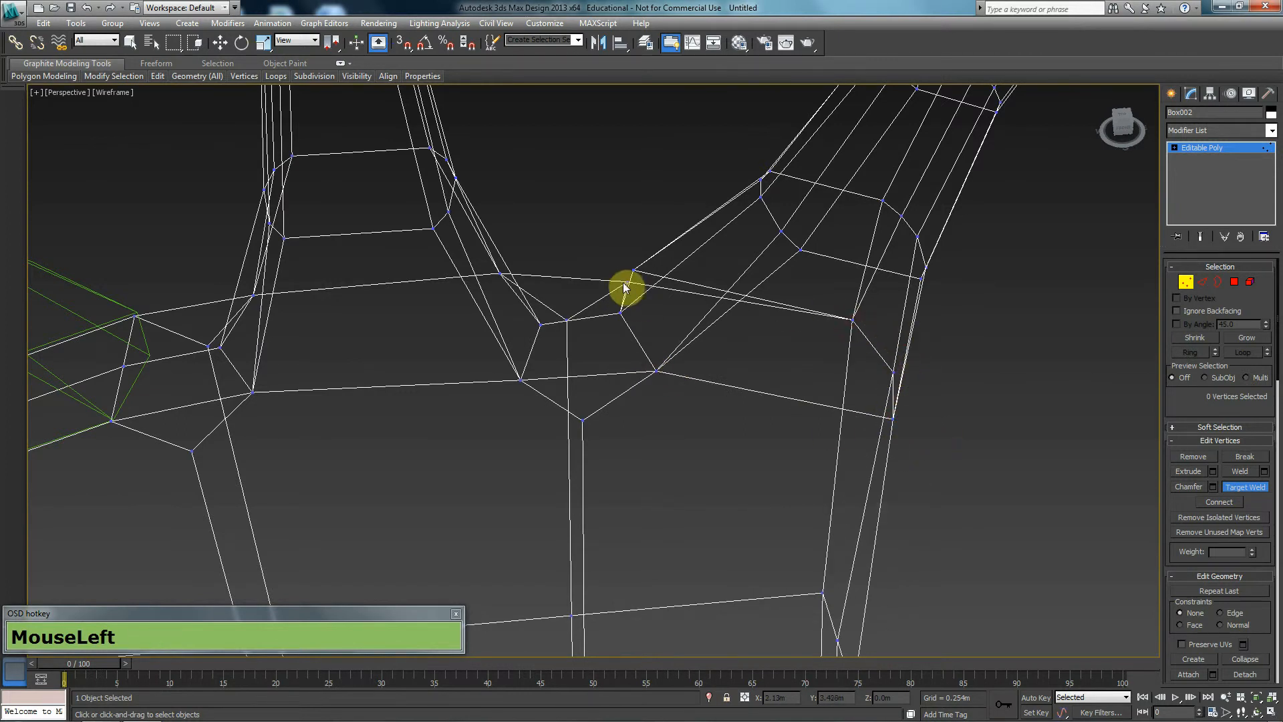
click(629, 282)
click(634, 270)
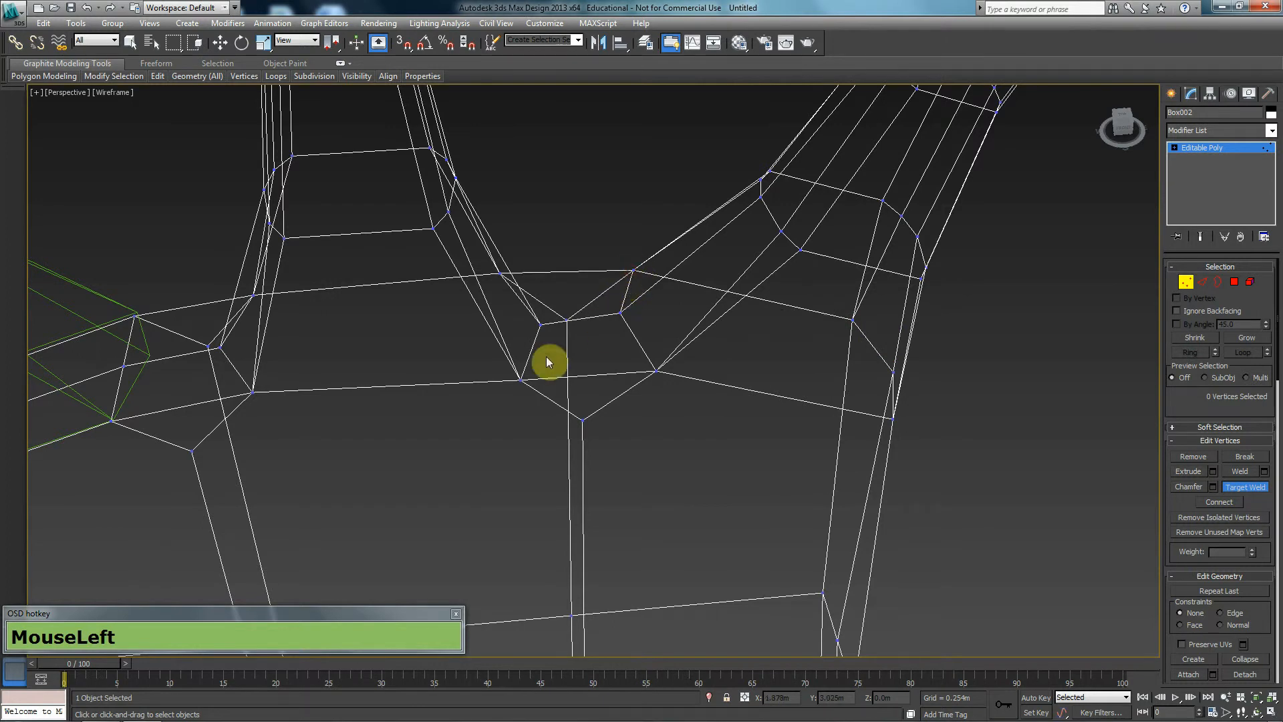
- Delete the two palm polygons beneath the ring finger
middle_drag(575, 353, 875, 335)
middle_drag(442, 386, 550, 362)
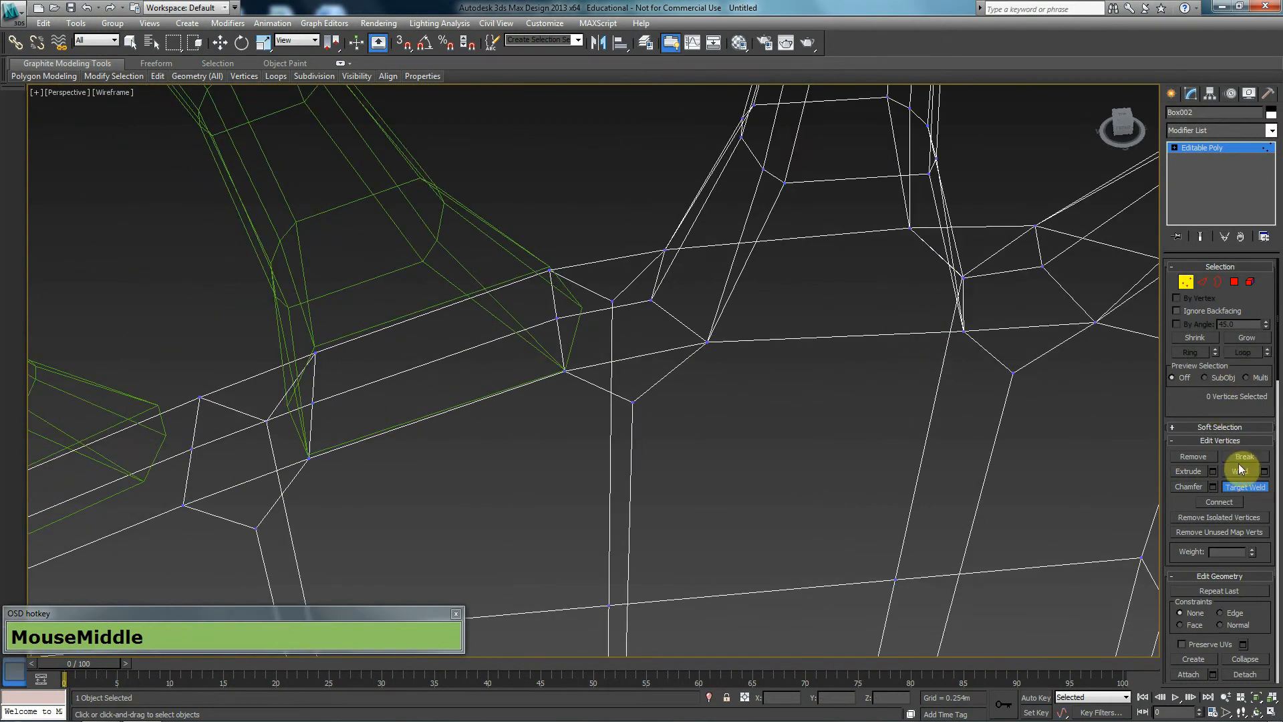
click(1234, 289)
middle_drag(602, 294, 696, 381)
click(748, 267)
ctrl+click(782, 296)
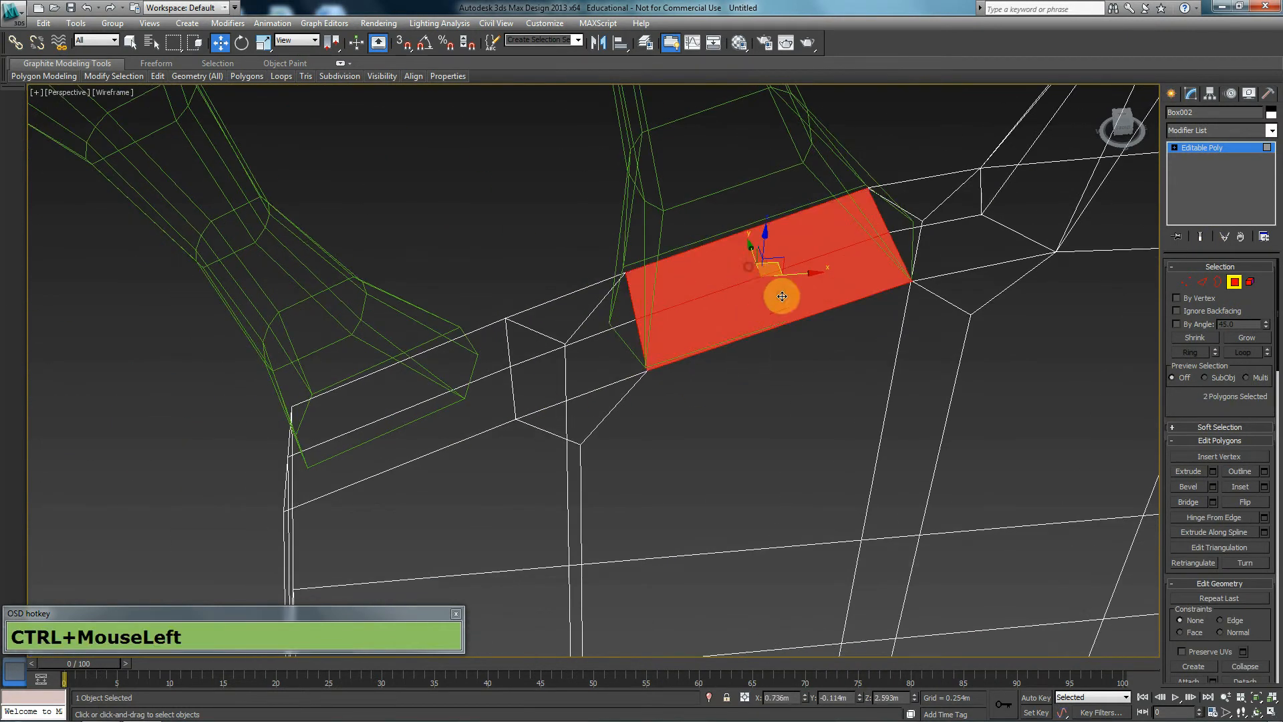
key(Delete)
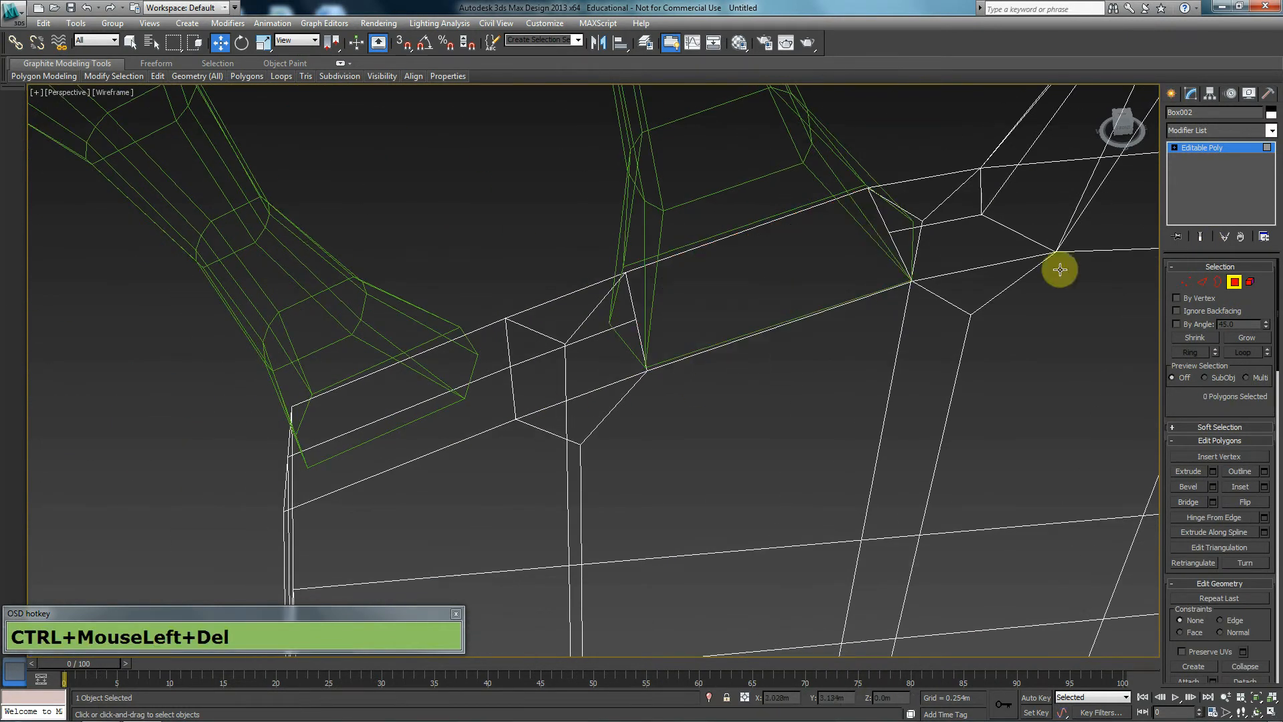
- Attach the ring finger to the hand mesh
click(1233, 281)
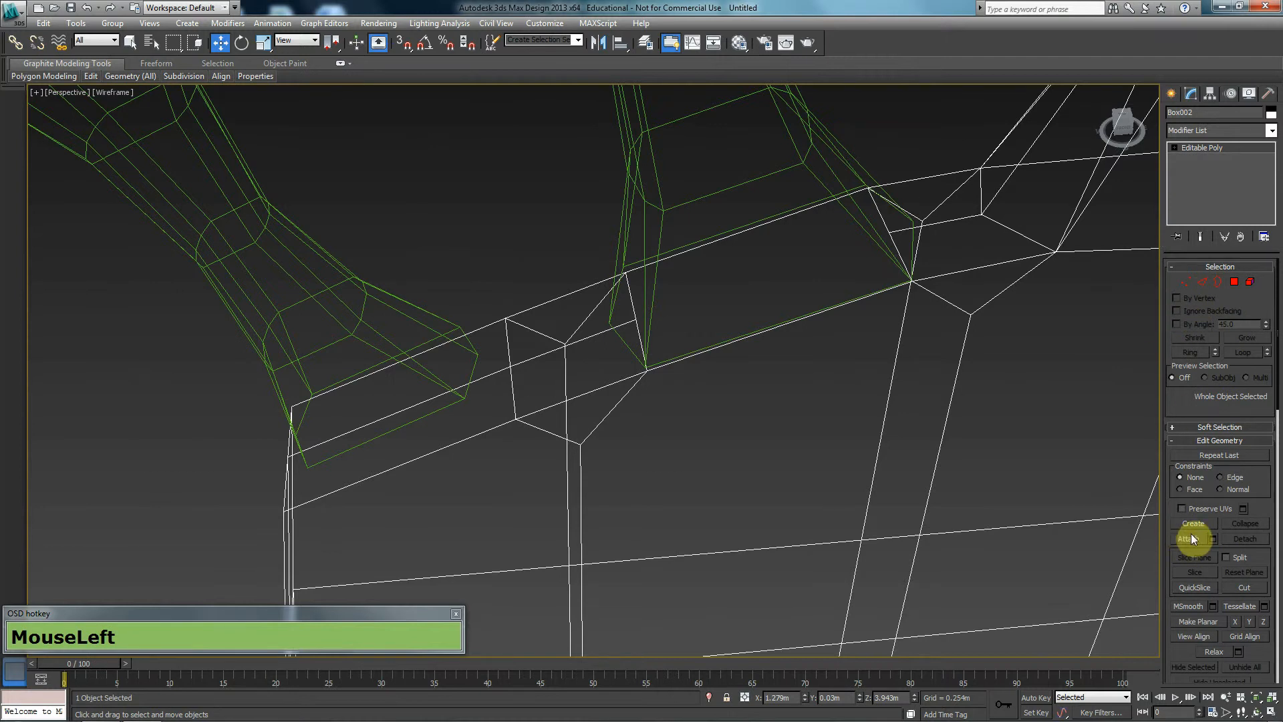
click(1191, 538)
click(816, 158)
middle_drag(945, 352, 955, 331)
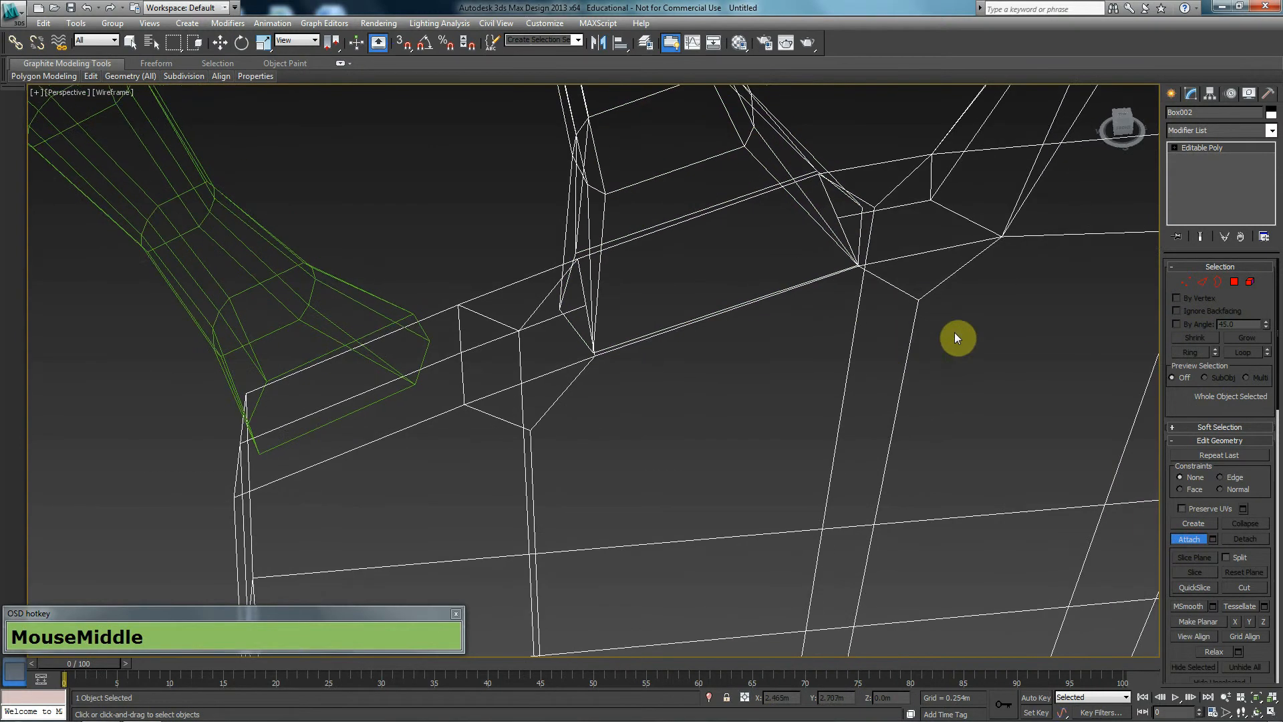
- Target-weld the palm opening's side and back vertices to the matching vertices of the ring finger's base
click(1187, 281)
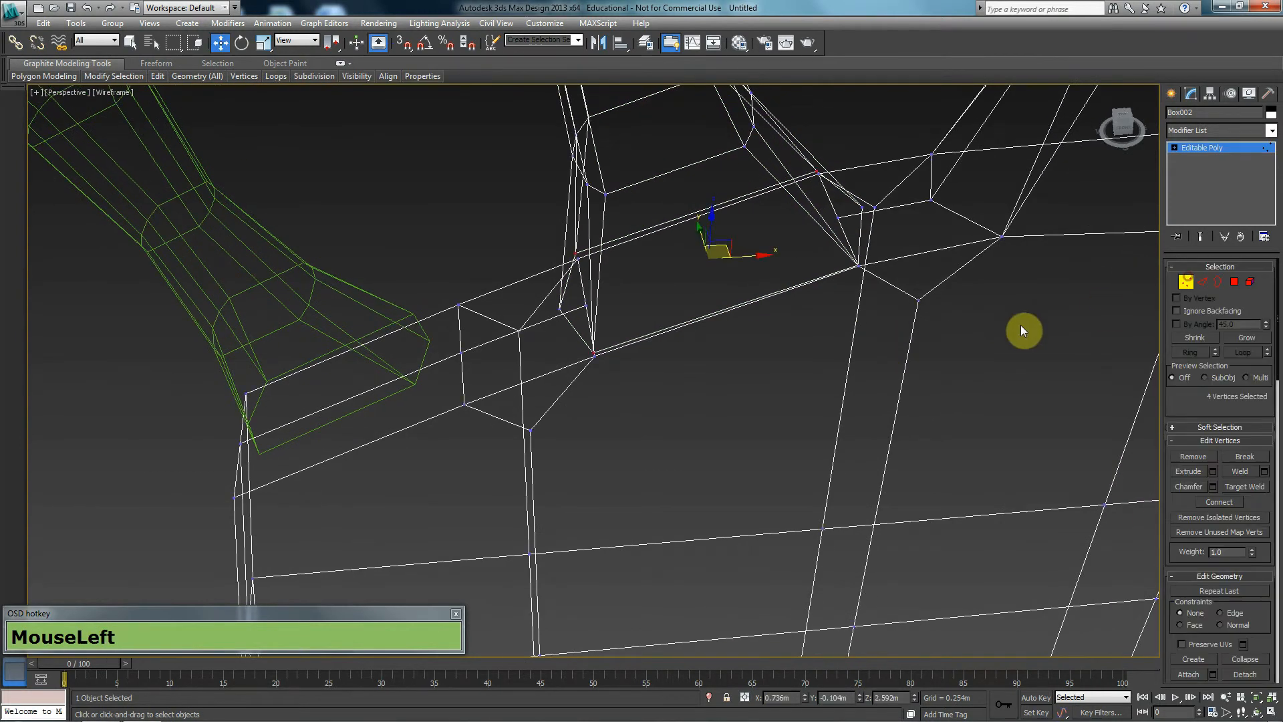
click(1247, 487)
alt+middle_drag(873, 386, 856, 394)
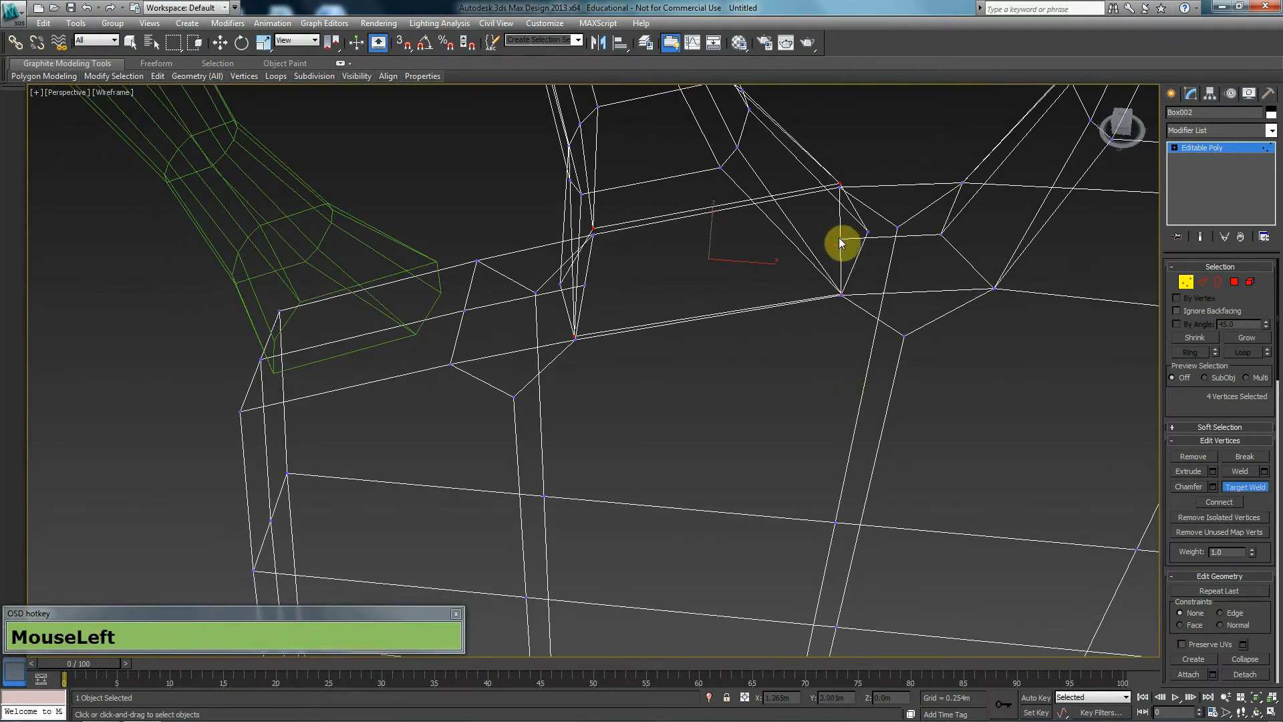
drag(875, 233, 869, 232)
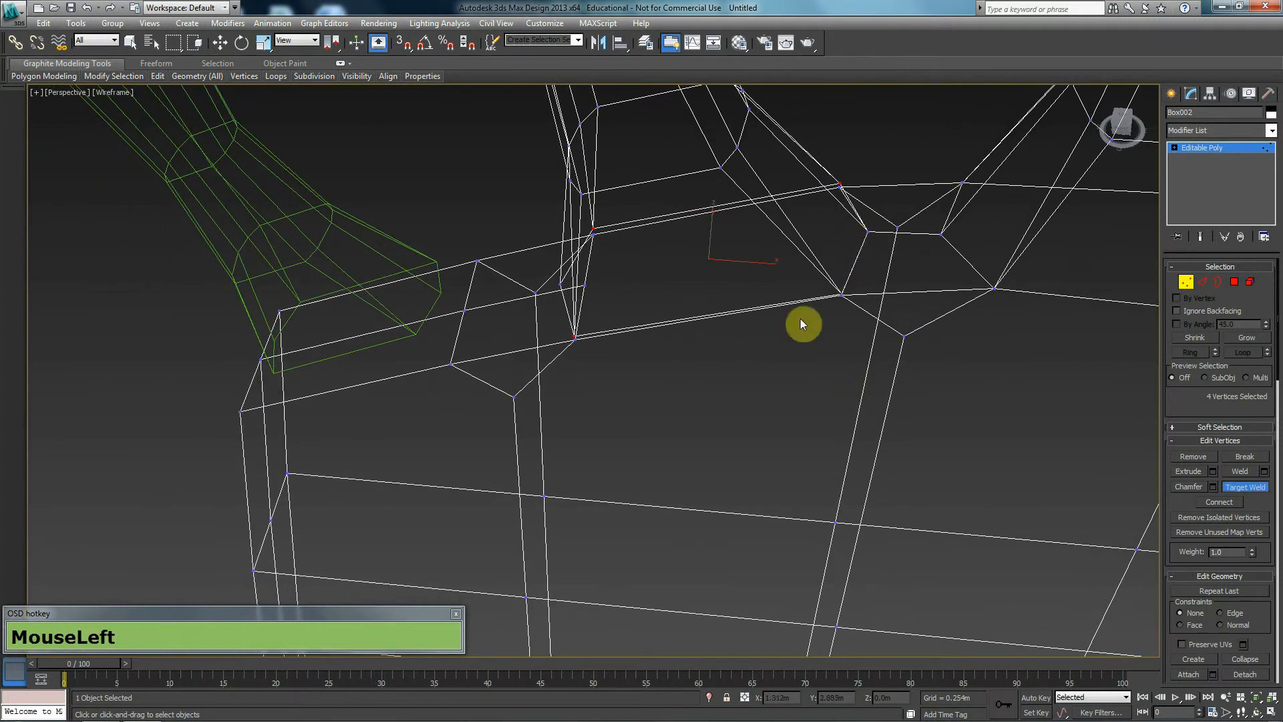
click(593, 231)
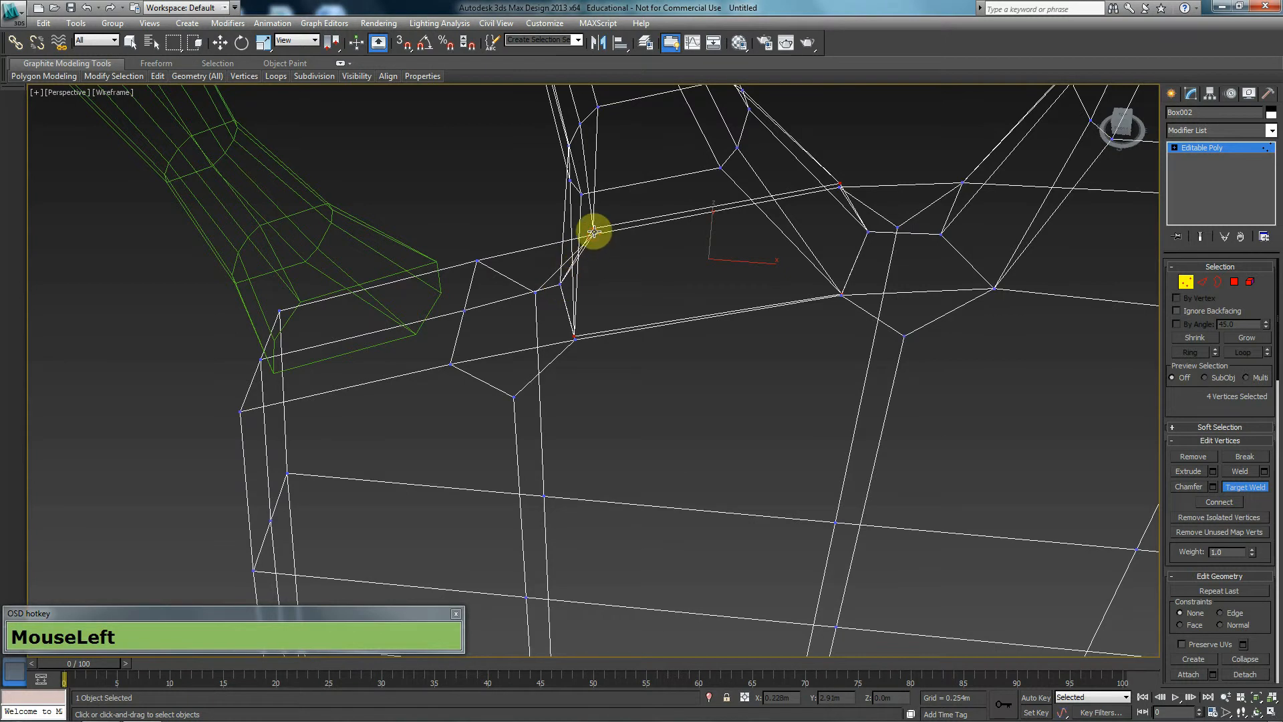
click(840, 187)
click(841, 295)
- Weld the overlapping front vertices at both corners of the ring finger's base
key(w)
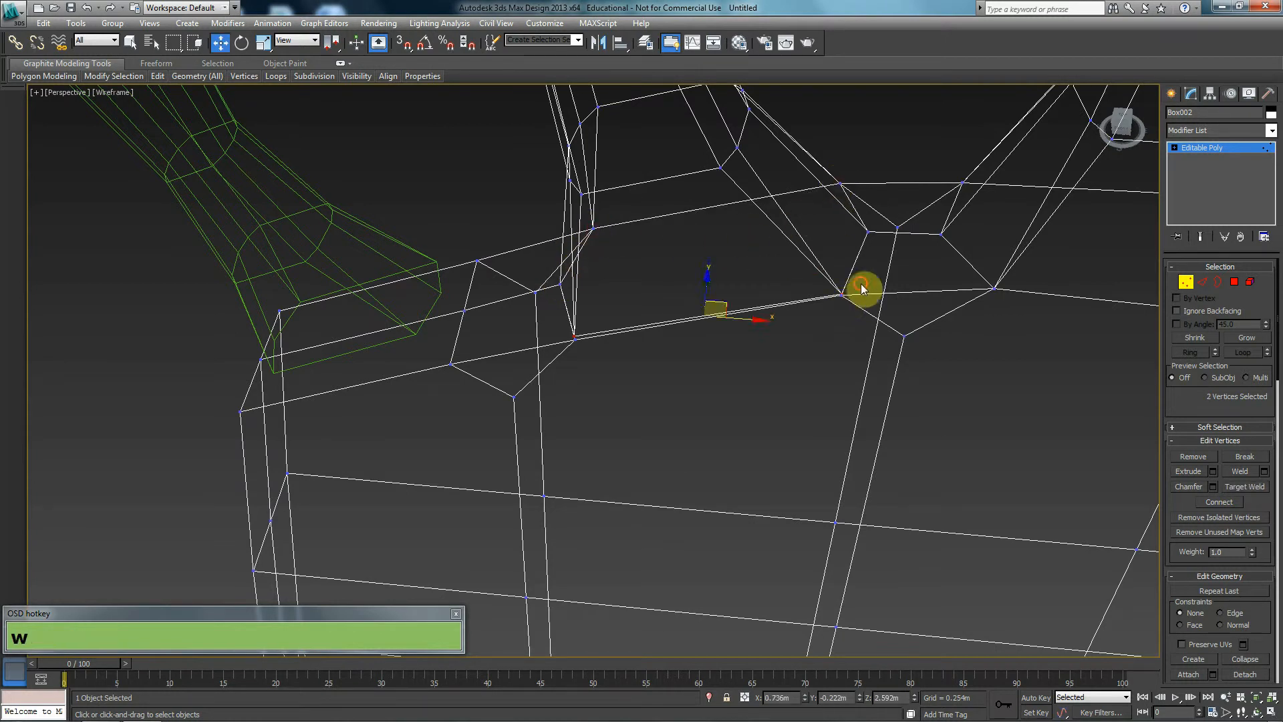
click(1253, 473)
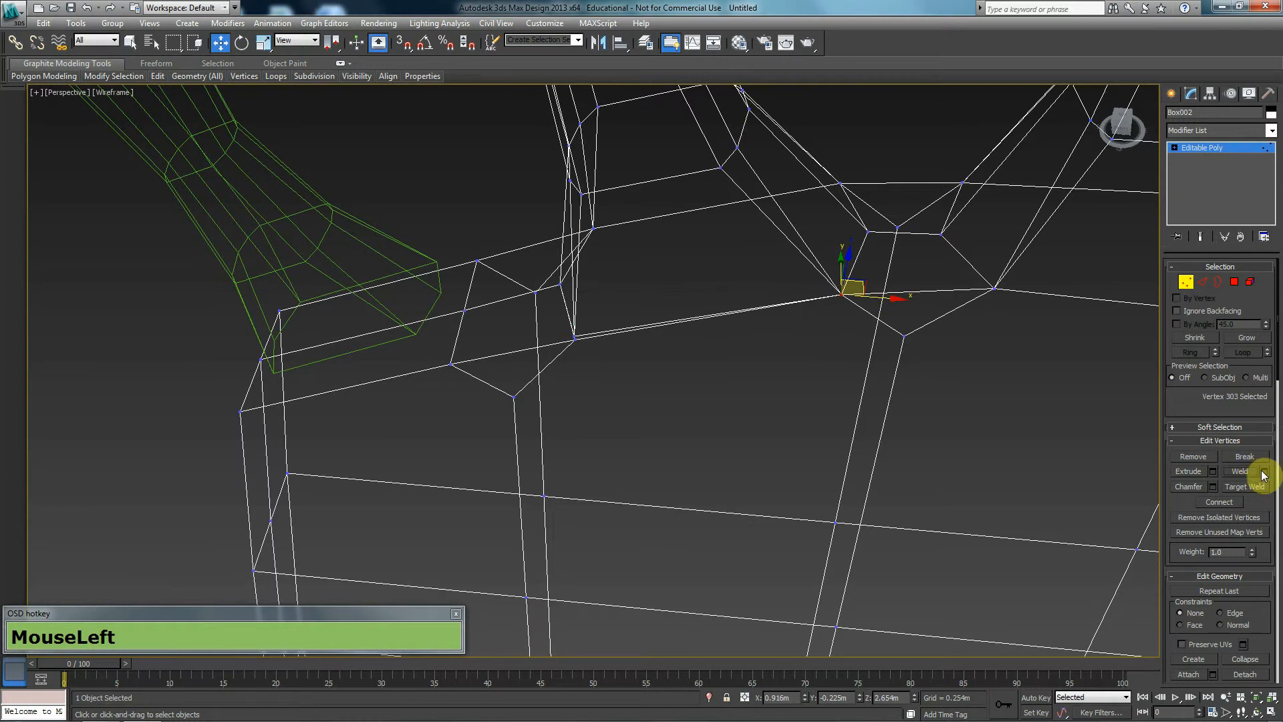
drag(680, 312, 535, 381)
click(1242, 470)
middle_drag(542, 374, 828, 321)
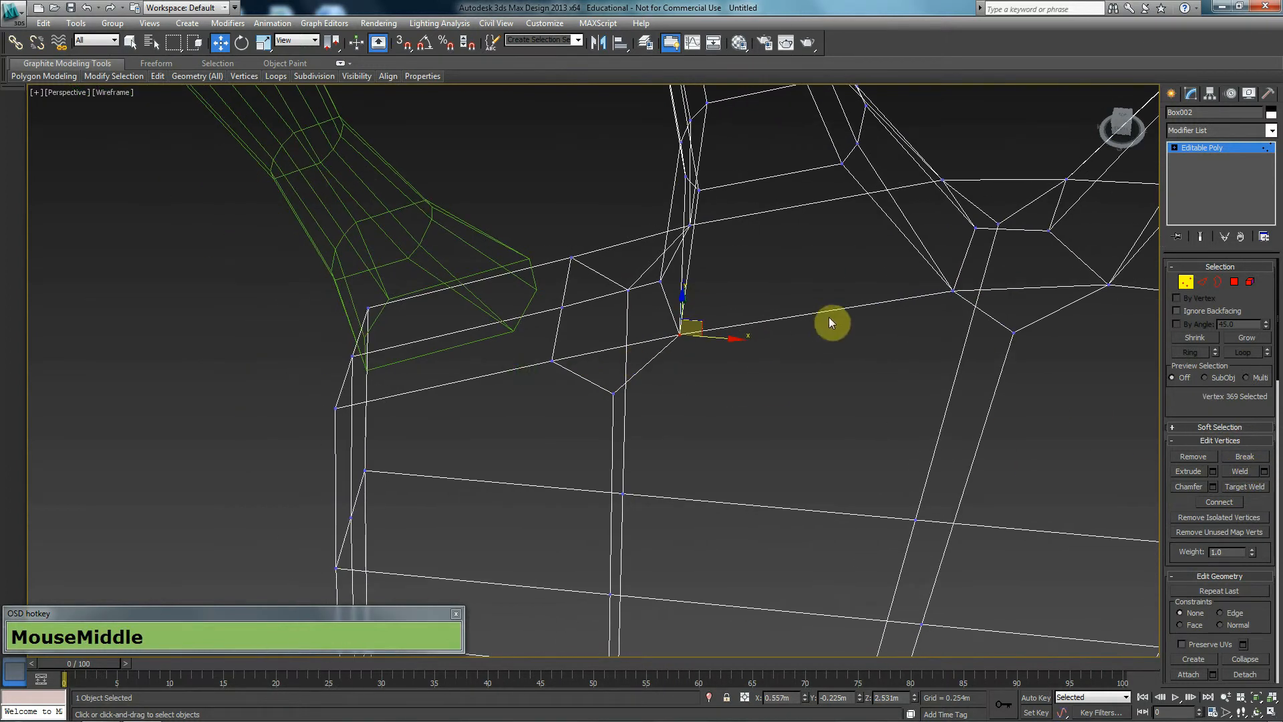
- Delete the two palm polygons beneath the little finger
click(1186, 282)
key(f)
key(p)
alt+middle_drag(647, 395, 732, 425)
scroll(667, 462, up, 4)
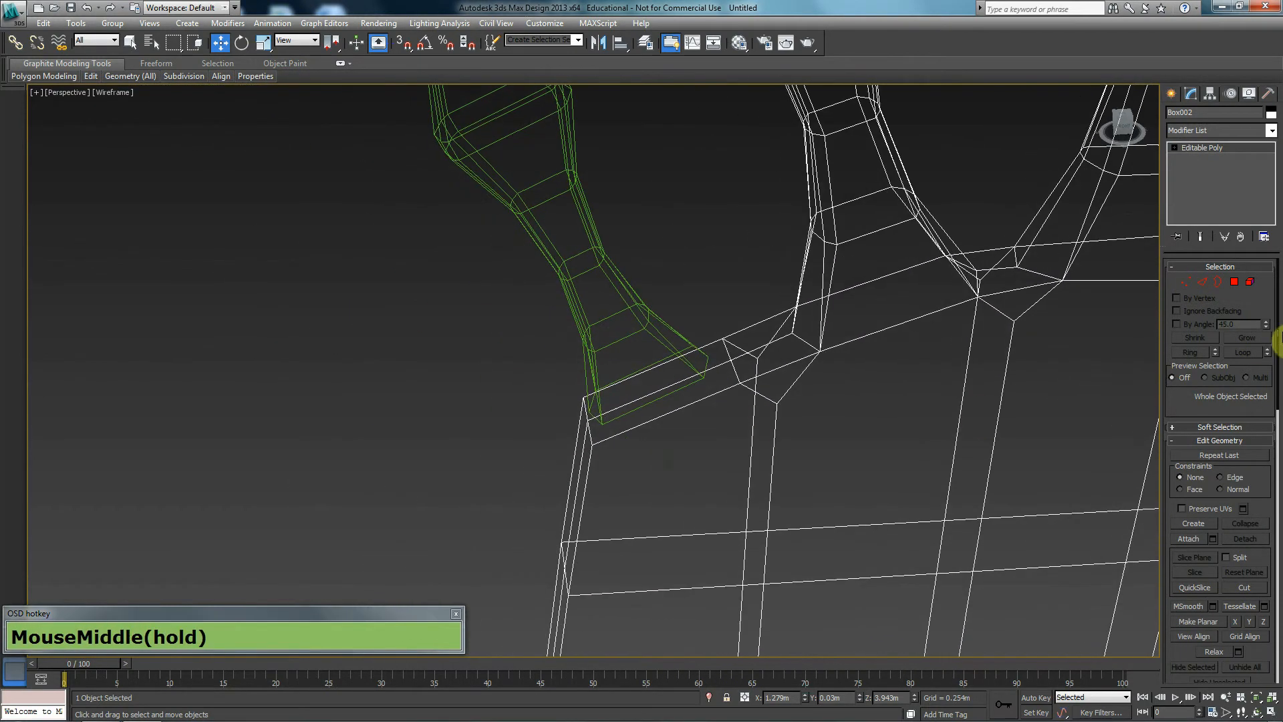
click(1234, 281)
click(682, 376)
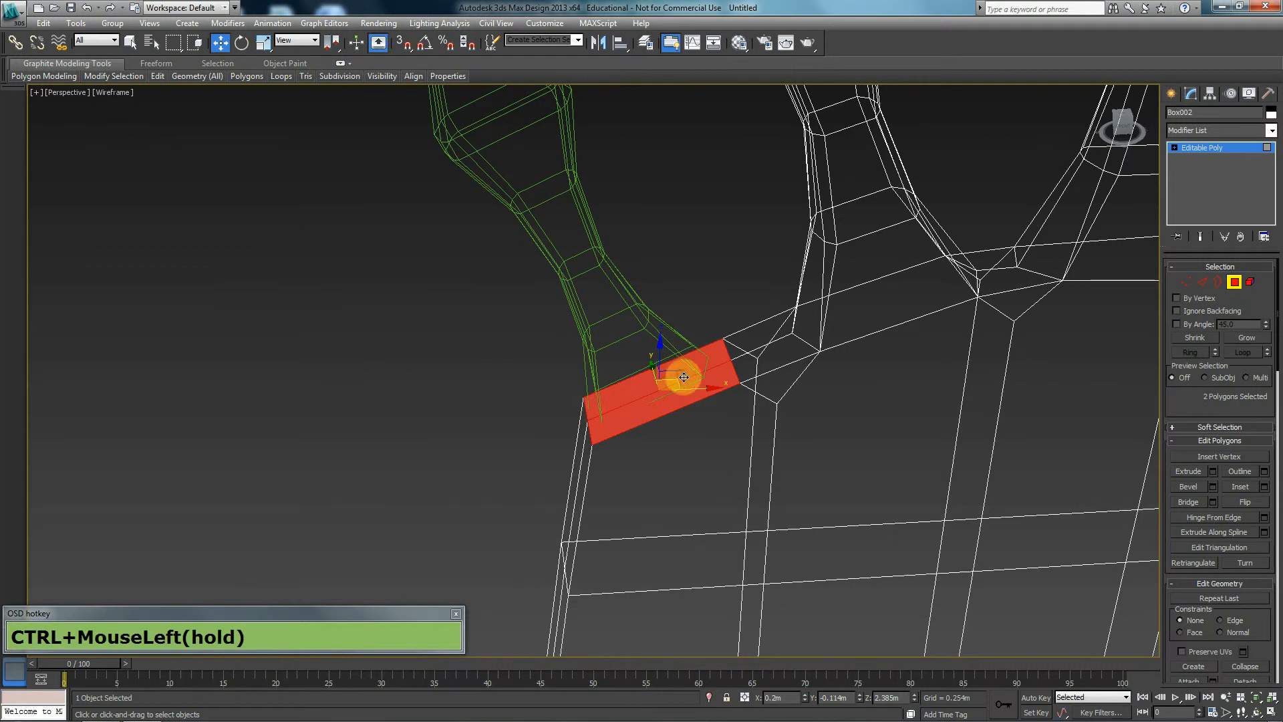
key(Delete)
- Attach the little finger to the hand mesh
click(1234, 282)
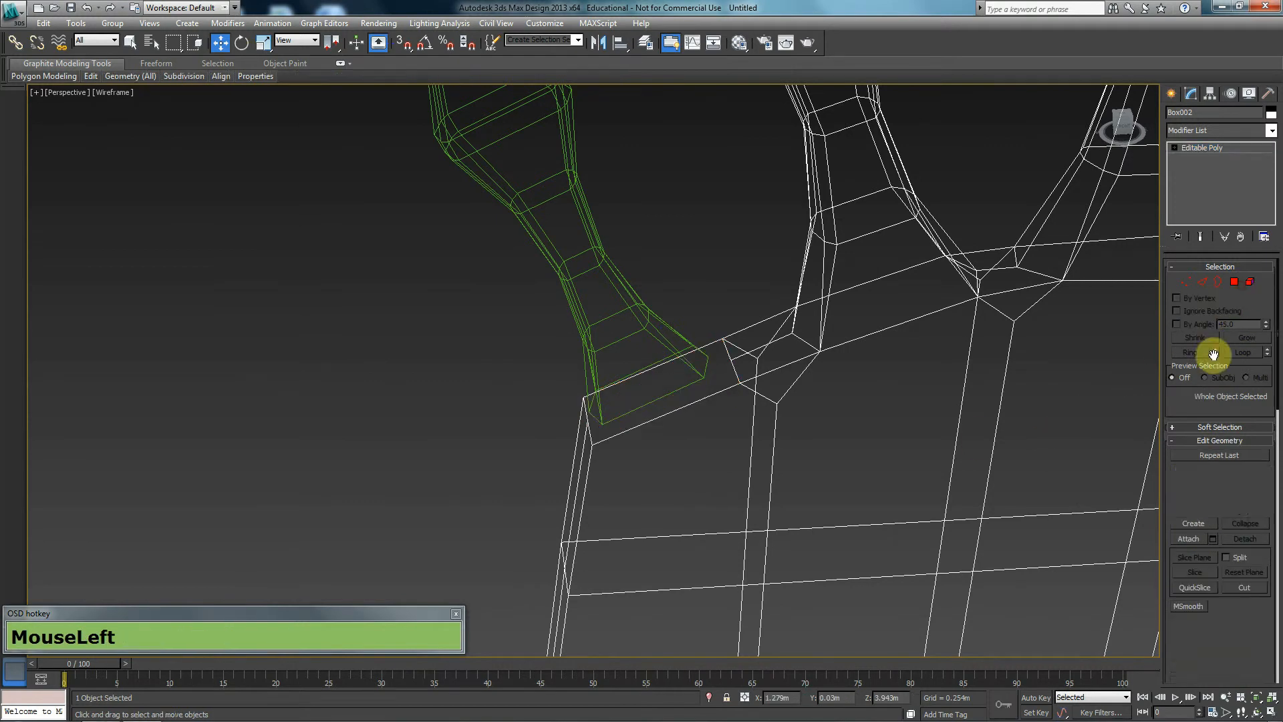
click(1192, 538)
click(597, 266)
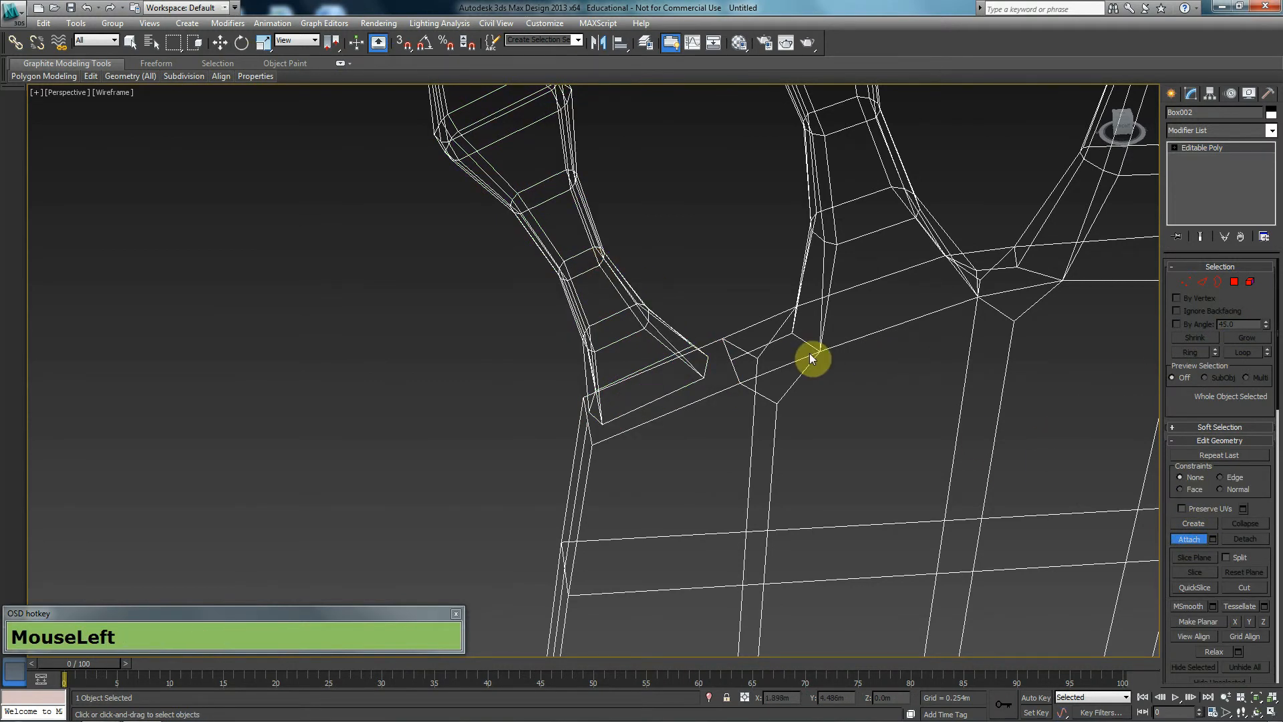
middle_drag(702, 322, 773, 344)
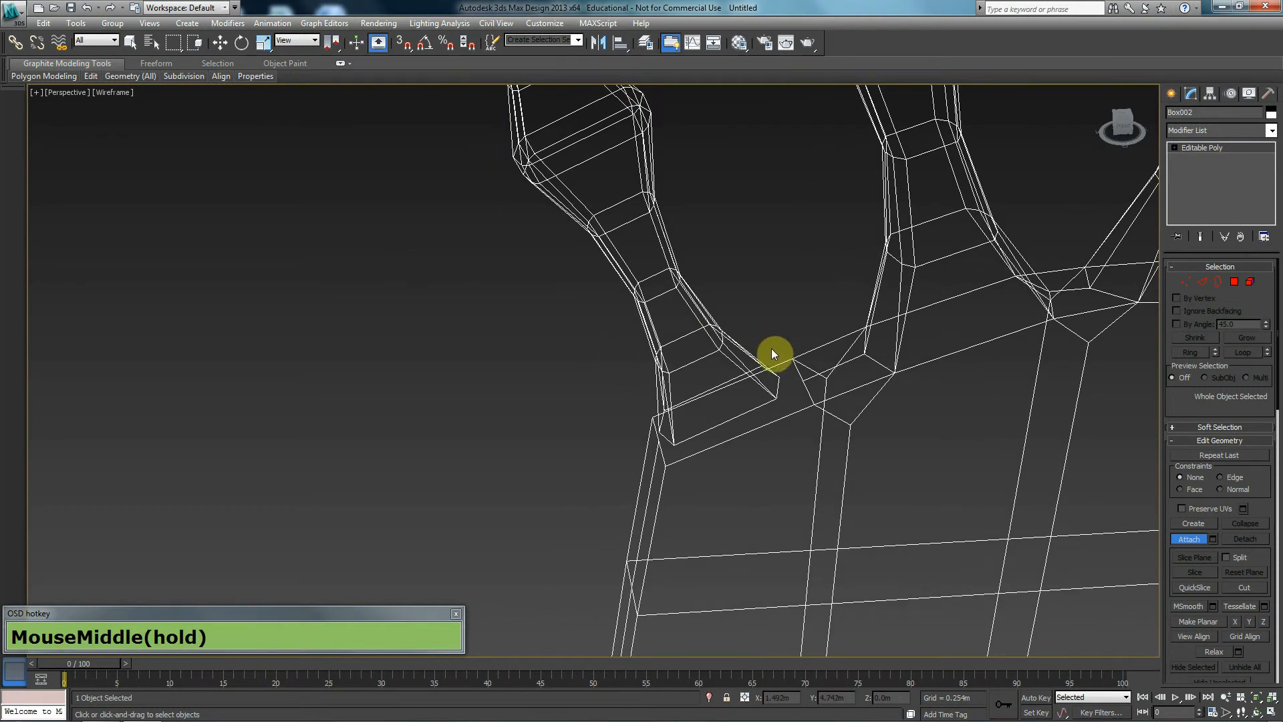
- Target-weld the palm opening's vertices nearest the ring finger to the matching vertices of the little finger's base
click(1185, 281)
click(1263, 488)
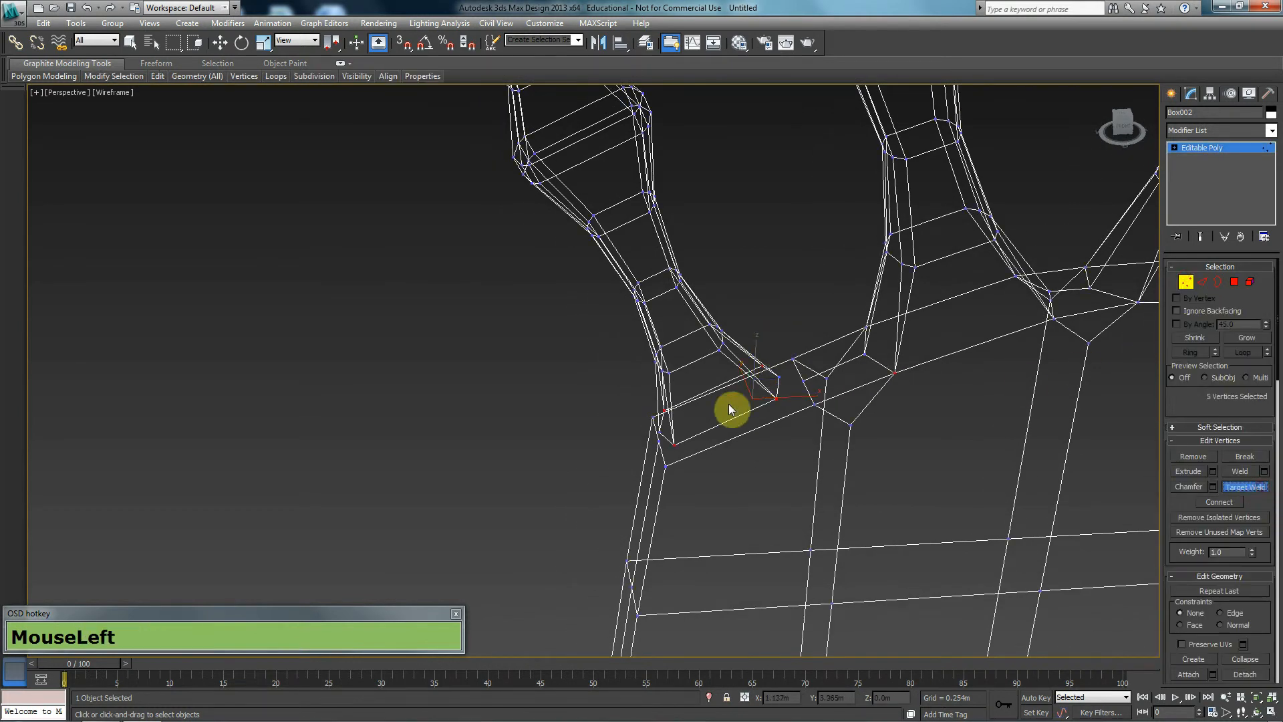
click(812, 405)
click(775, 399)
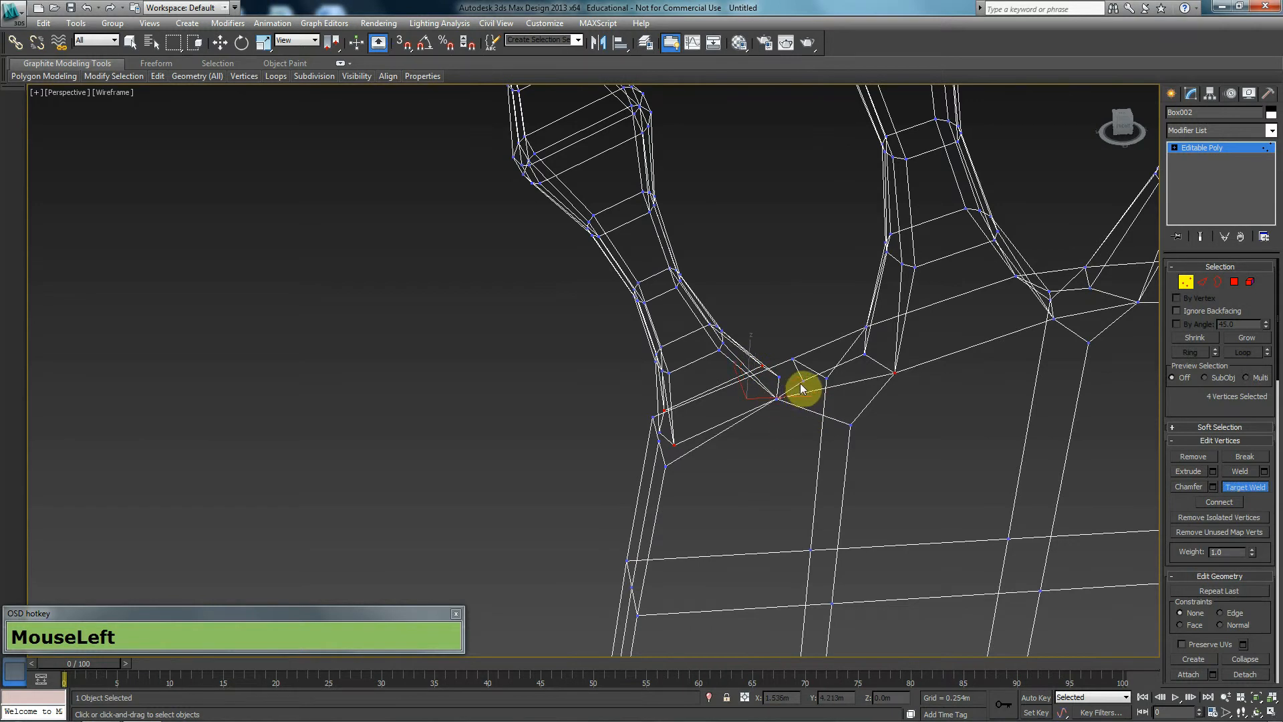
drag(786, 382, 782, 372)
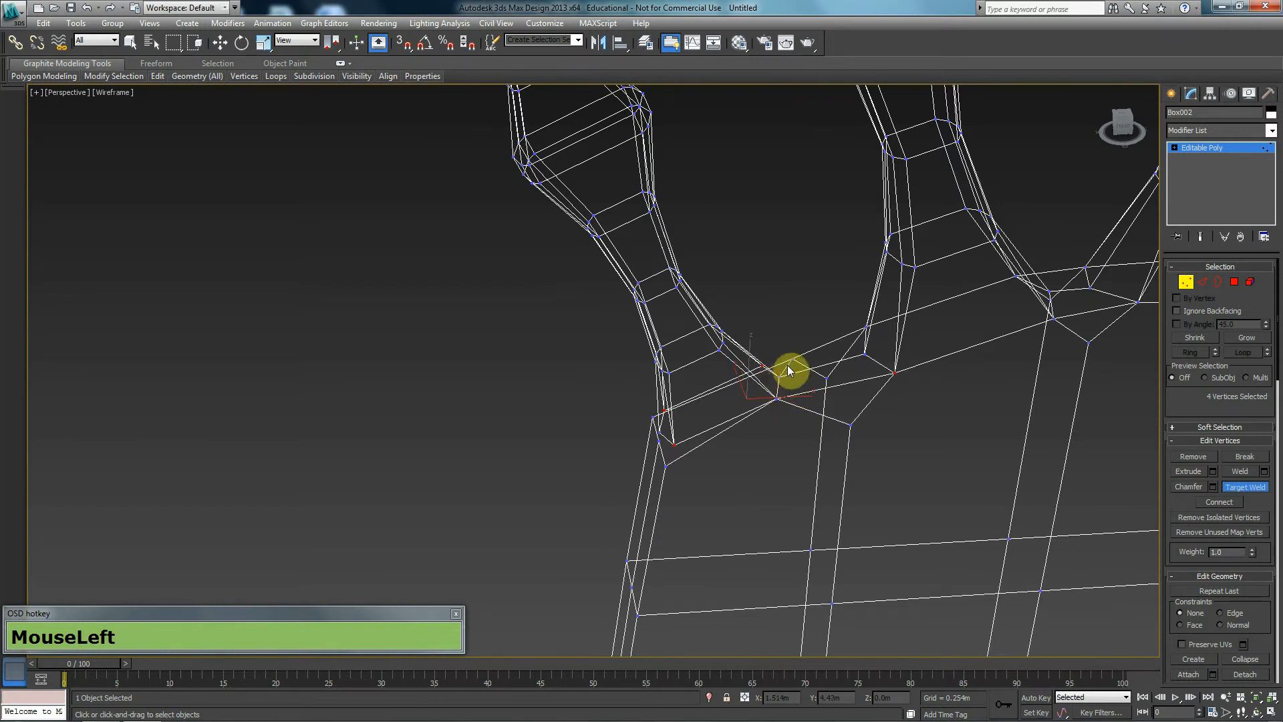
click(762, 366)
- Target-weld the palm opening's outer front and back vertices to the outer side of the little finger's base
click(666, 466)
click(674, 445)
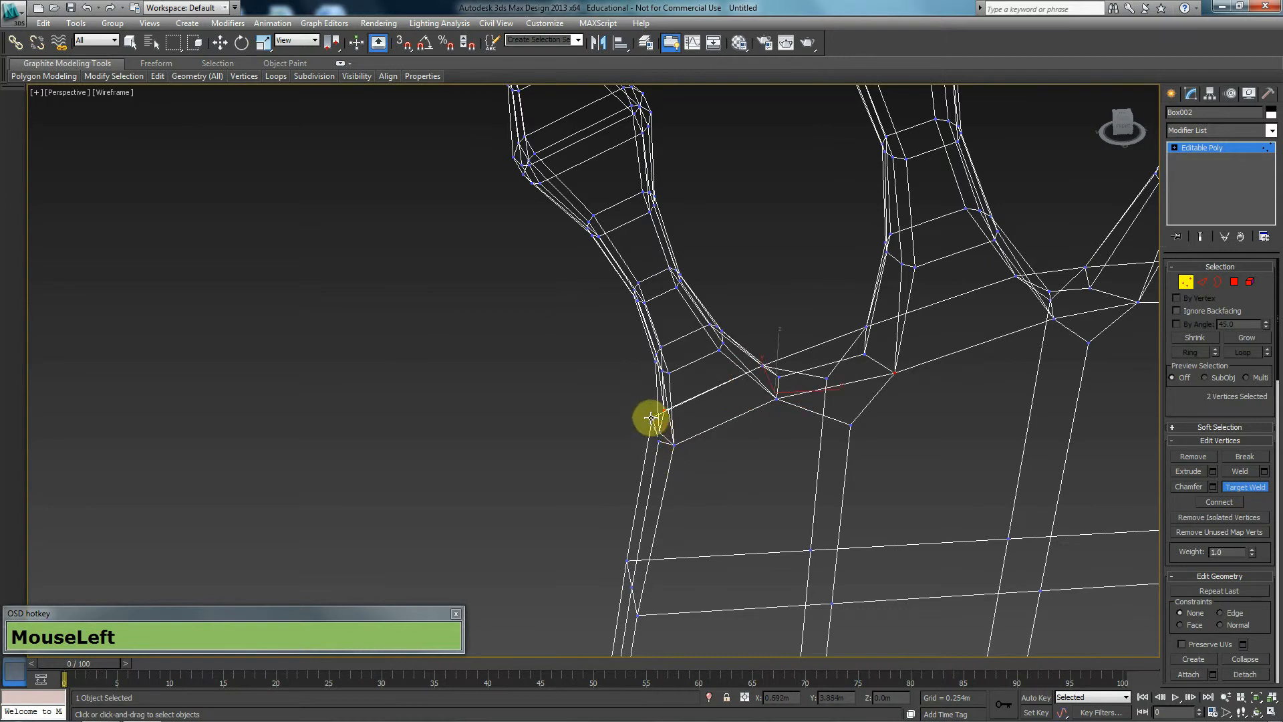
click(655, 415)
key(w)
- Display the whole hand shaded with edged faces
mouse_move(641, 410)
alt+middle_down()
mouse_move(804, 415)
mouse_move(793, 418)
alt+middle_up()
scroll(793, 418, down, 2)
key(F3)
scroll(793, 418, down, 8)
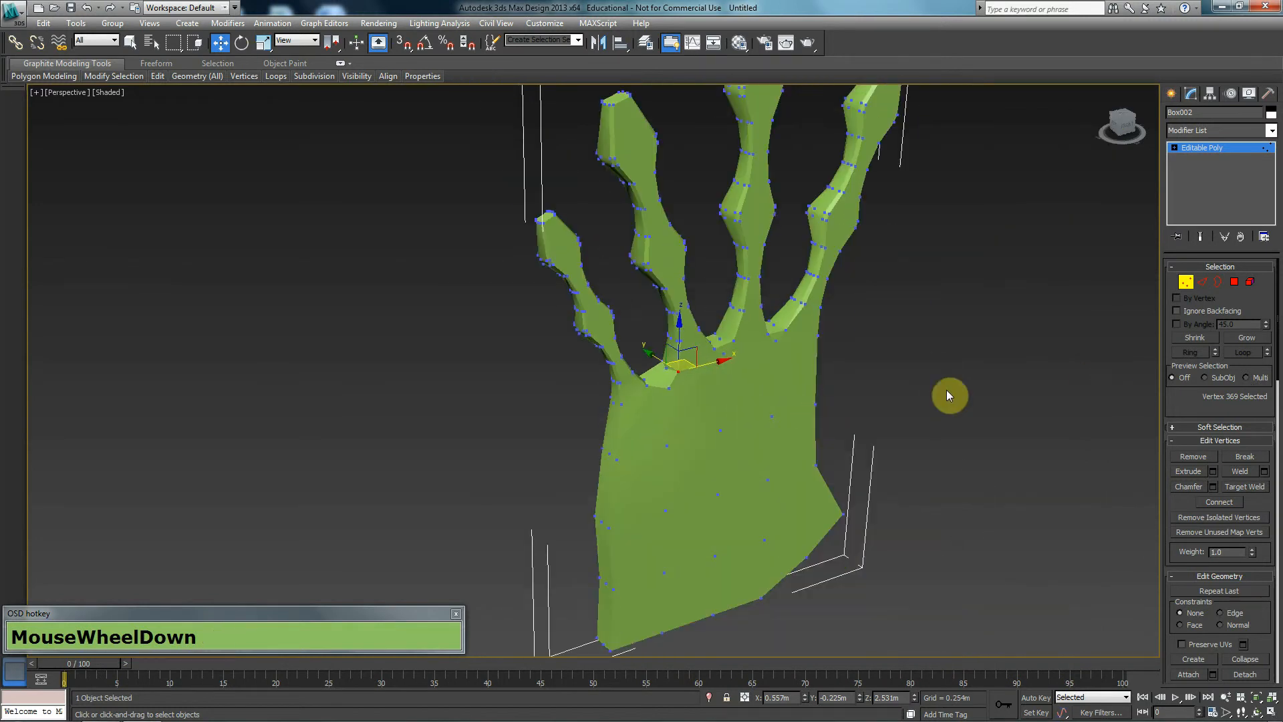
key(F4)
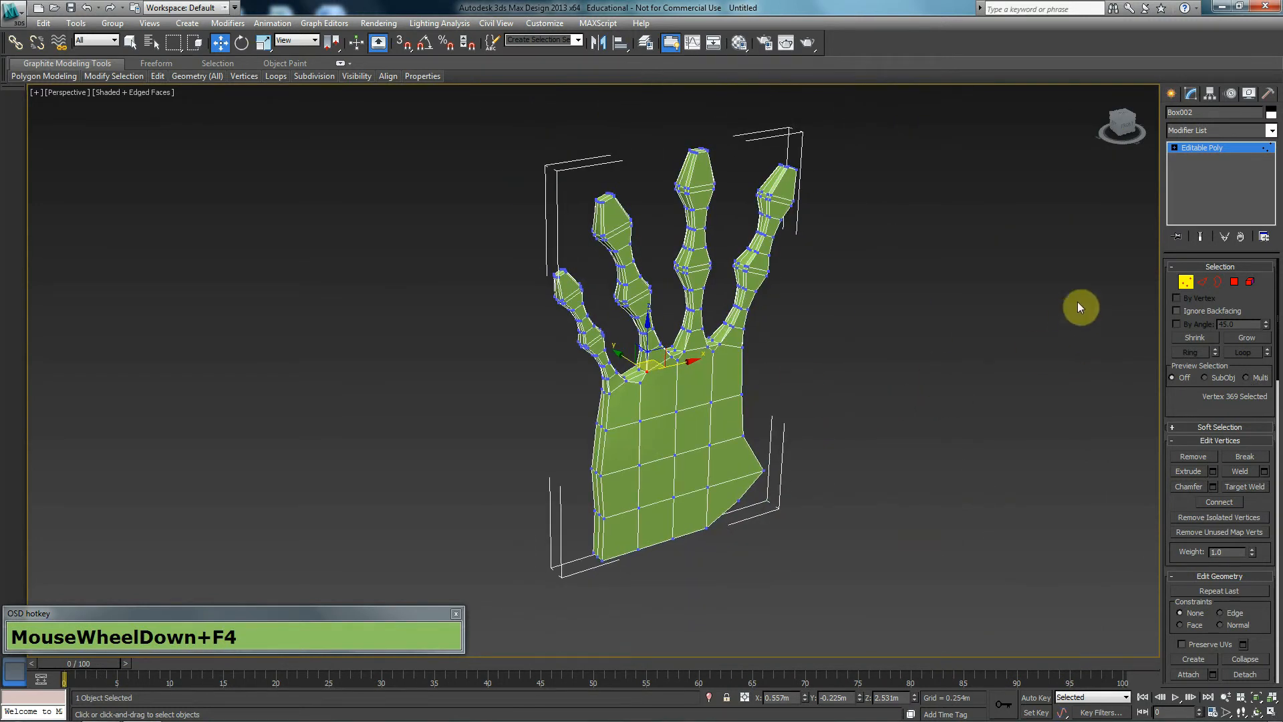
- Leave vertex editing, add a MeshSmooth modifier to the hand and increase its subdivision iterations
click(1185, 282)
alt+middle_drag(836, 390, 881, 385)
click(881, 384)
click(726, 319)
click(1207, 132)
text(meshs)
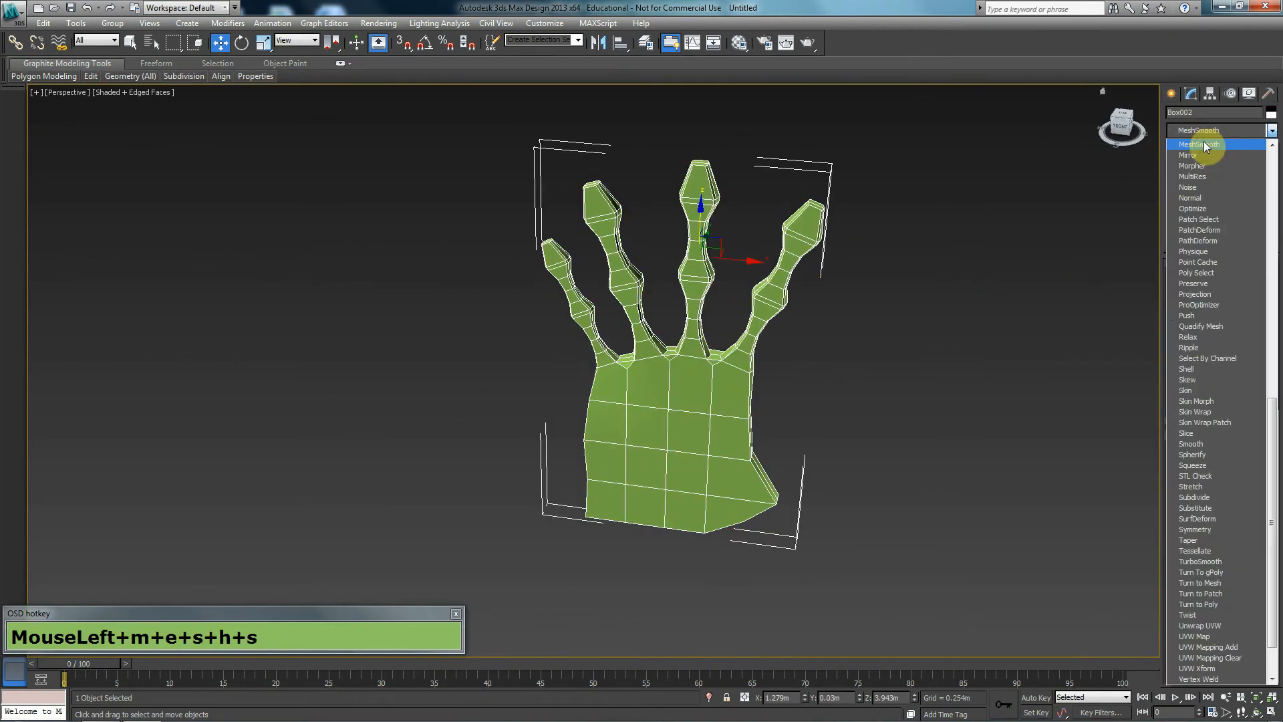
key(Return)
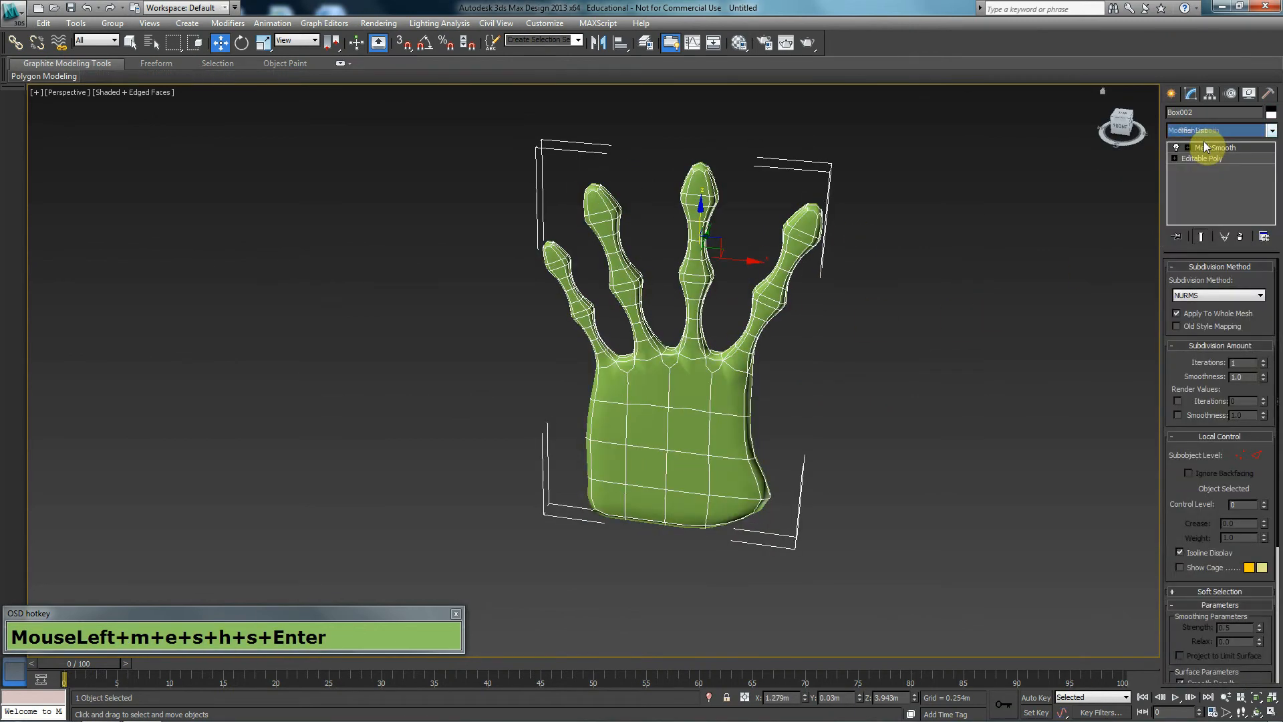
click(1265, 361)
- Examine the smoothed hand's shape from several angles with the edge display hidden
key(F4)
click(923, 409)
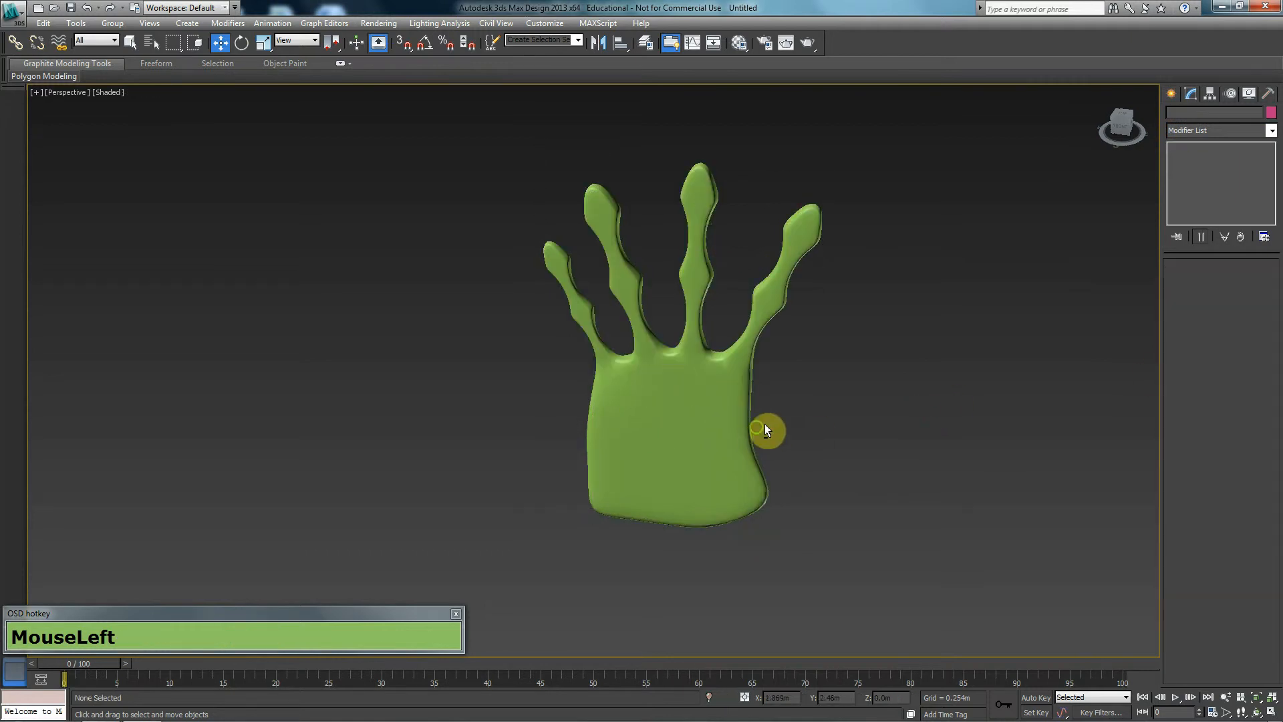
alt+middle_drag(752, 429, 789, 399)
mouse_move(624, 407)
alt+middle_down()
mouse_move(651, 444)
mouse_move(853, 460)
mouse_move(619, 418)
alt+middle_up()
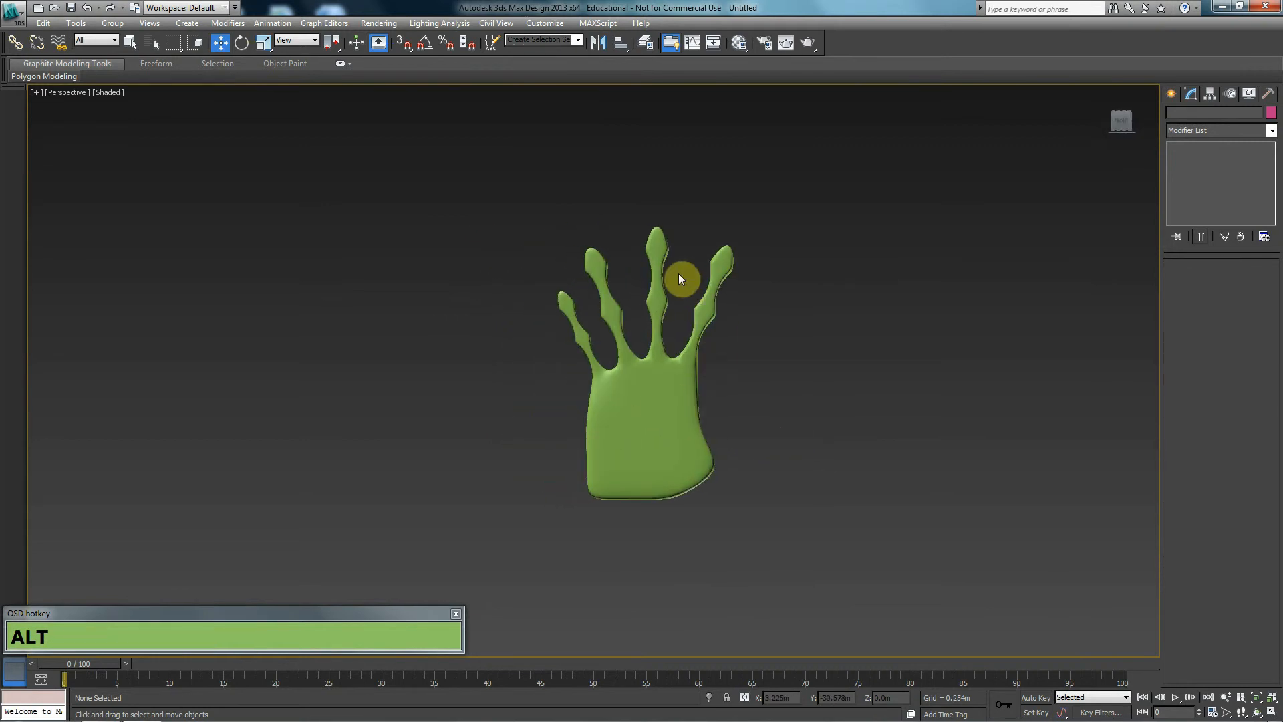
click(663, 246)
click(767, 385)
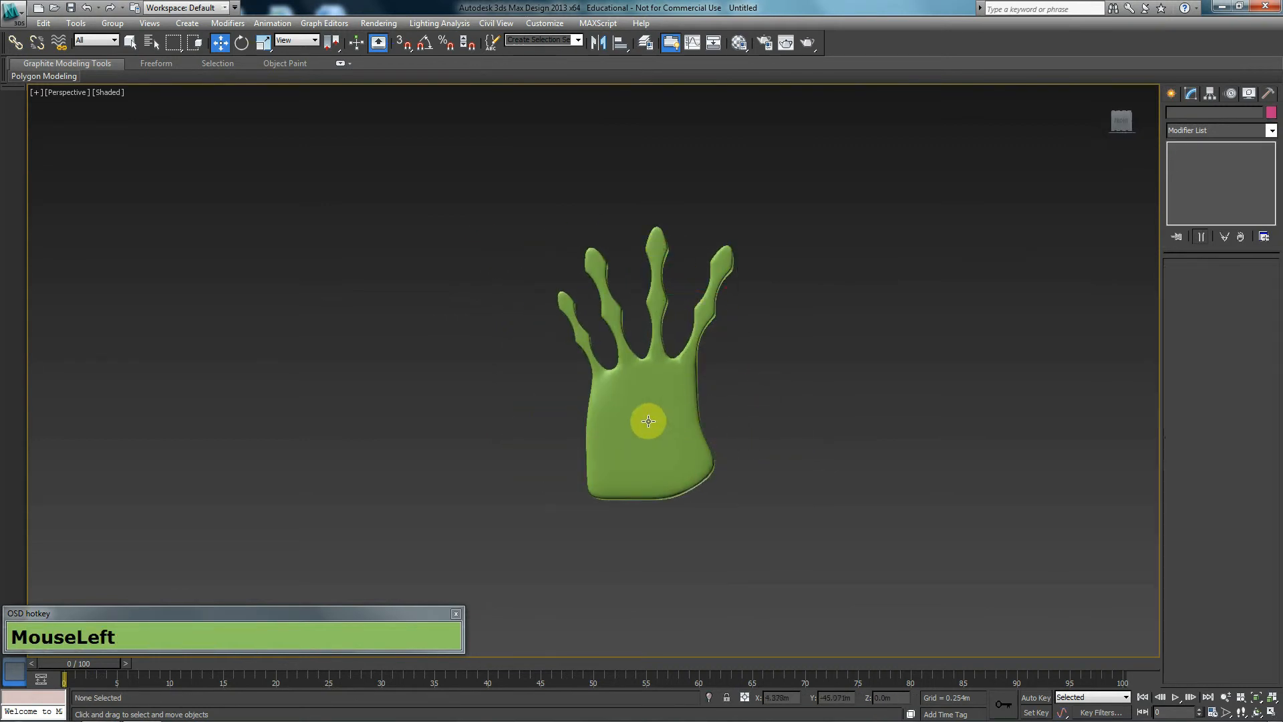
mouse_move(617, 412)
alt+middle_down()
mouse_move(650, 438)
mouse_move(748, 444)
mouse_move(593, 379)
alt+middle_up()
key(F4)
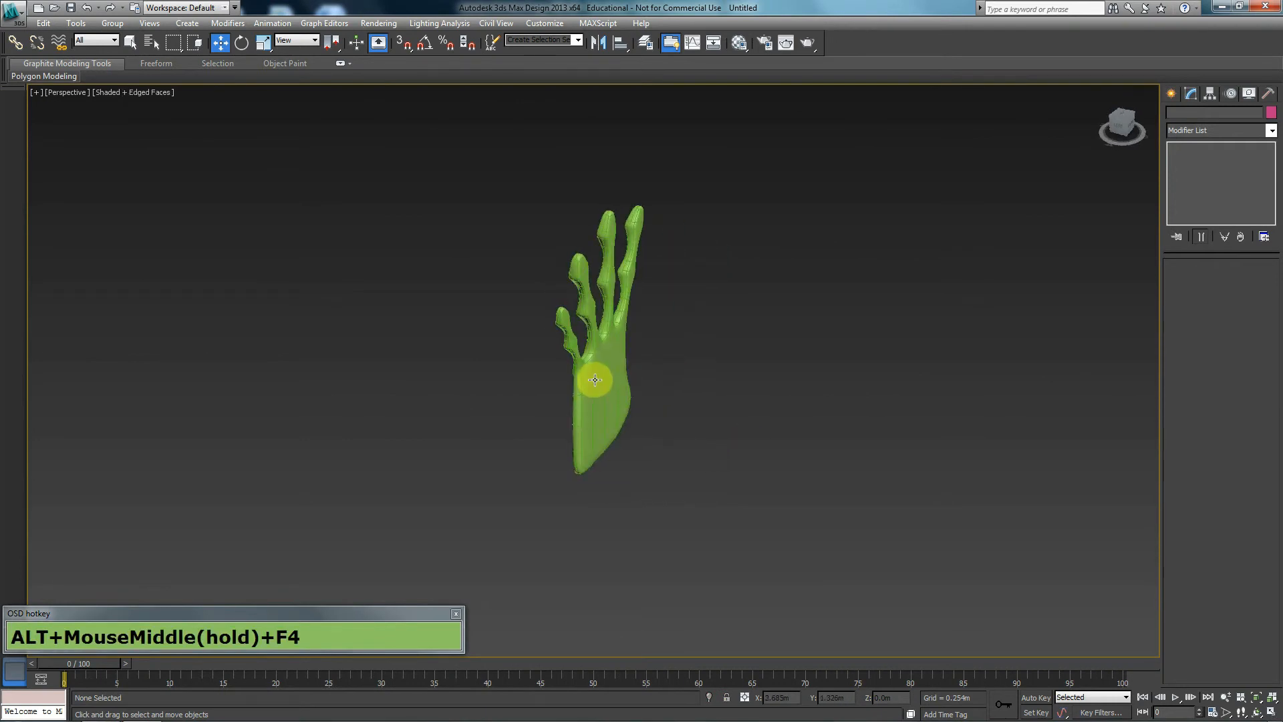
- Go back to the Editable Poly level and select all 16 polygons of the palm's front face
click(610, 377)
click(1241, 159)
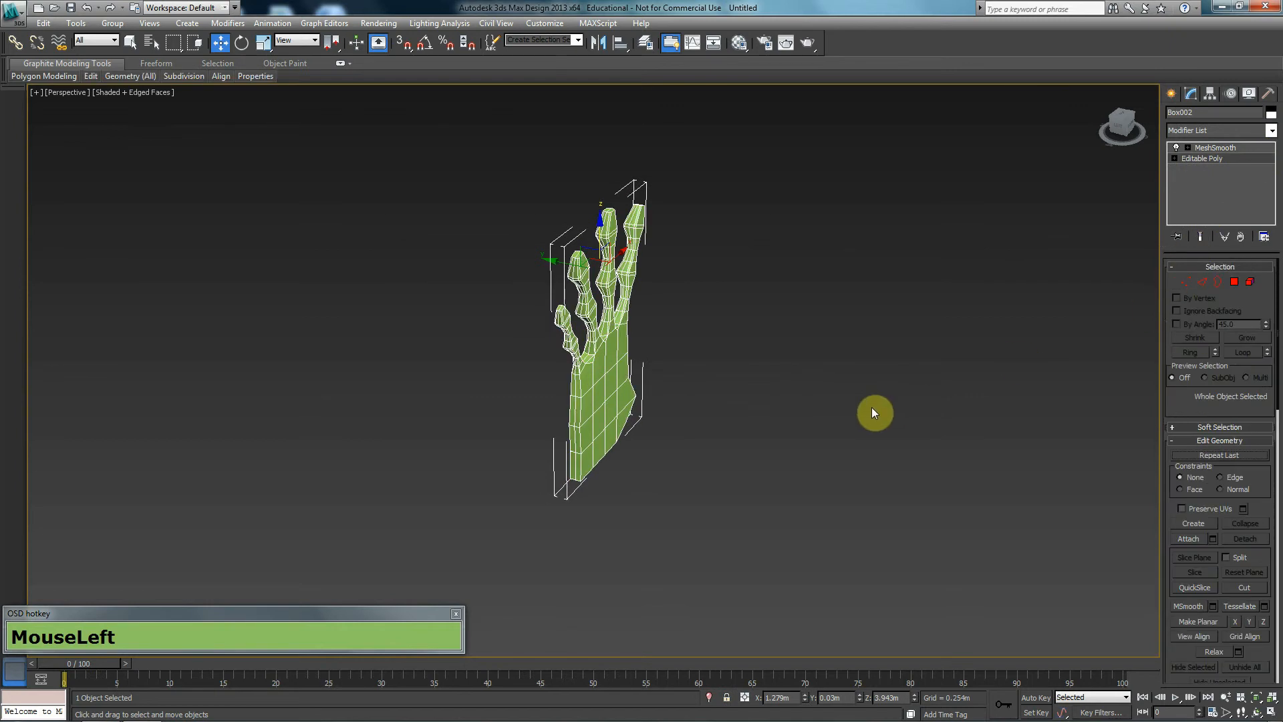
alt+middle_drag(754, 431, 762, 339)
scroll(779, 375, up, 4)
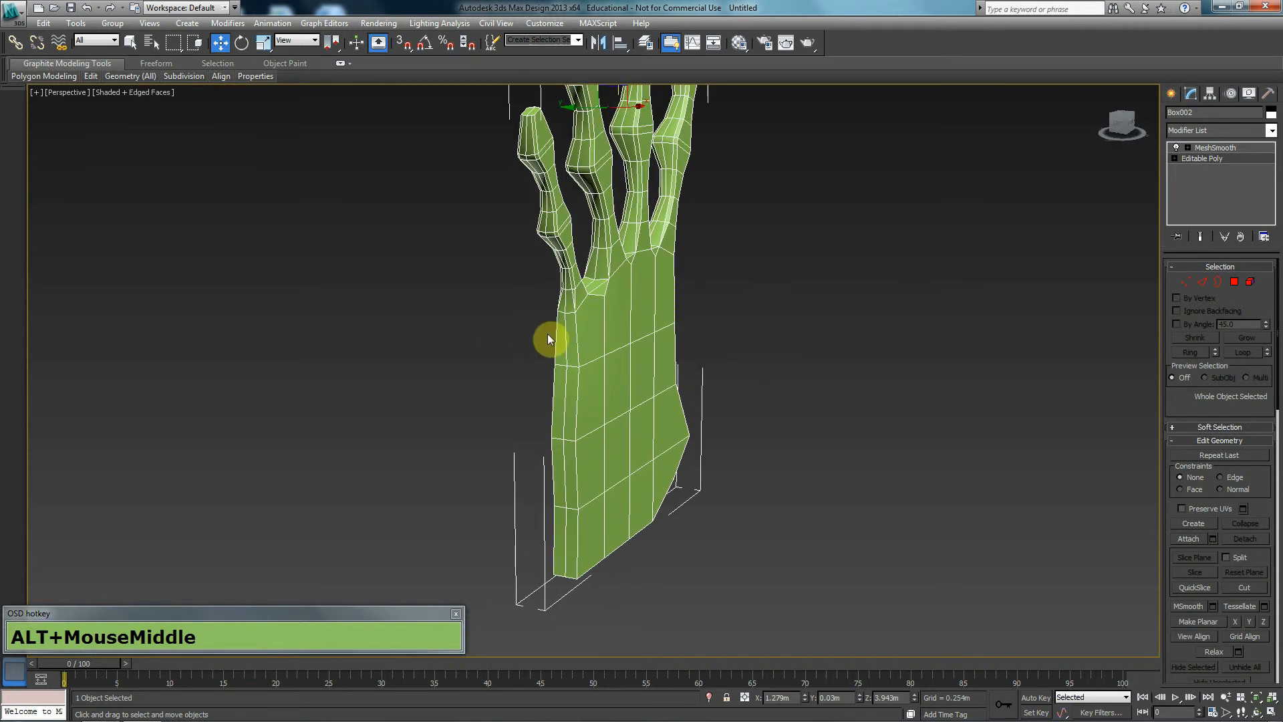
click(1234, 282)
click(585, 330)
ctrl+click(633, 304)
ctrl+click(645, 294)
ctrl+click(663, 357)
ctrl+click(625, 373)
ctrl+click(633, 367)
ctrl+click(582, 408)
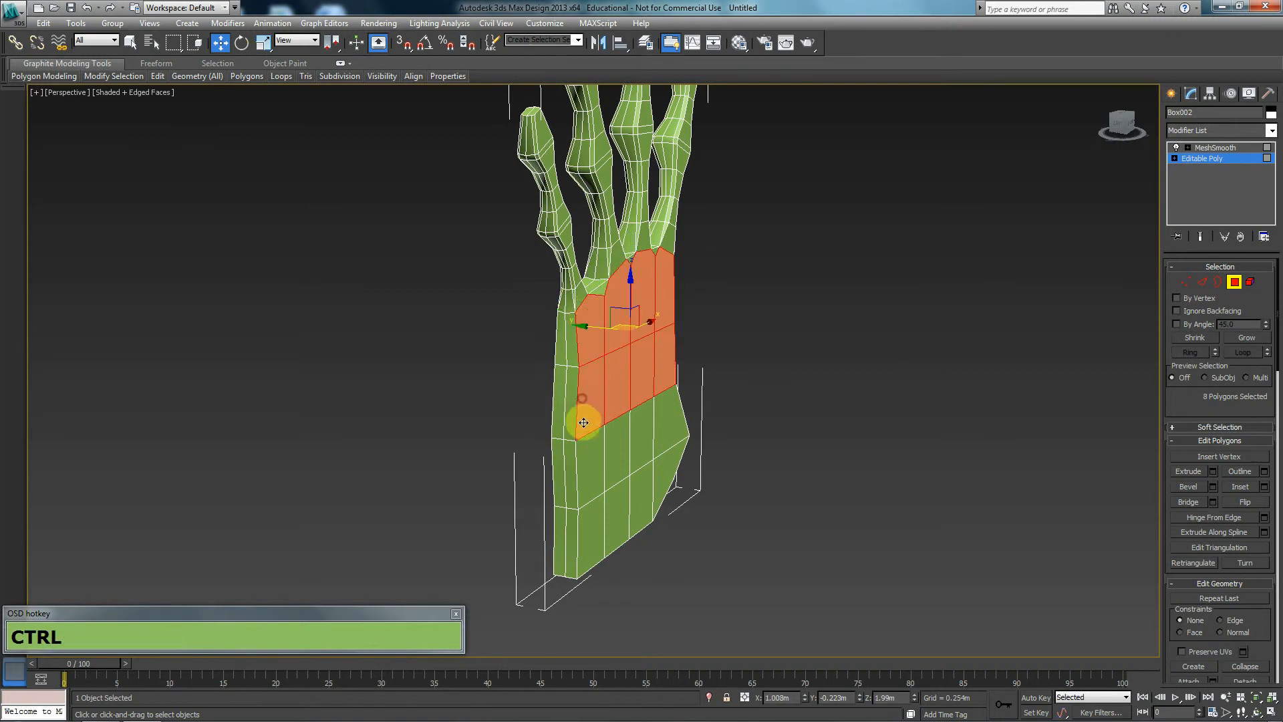
ctrl+click(587, 460)
ctrl+click(620, 444)
ctrl+click(649, 431)
ctrl+click(675, 425)
ctrl+click(674, 453)
ctrl+click(637, 491)
ctrl+click(626, 494)
ctrl+click(596, 517)
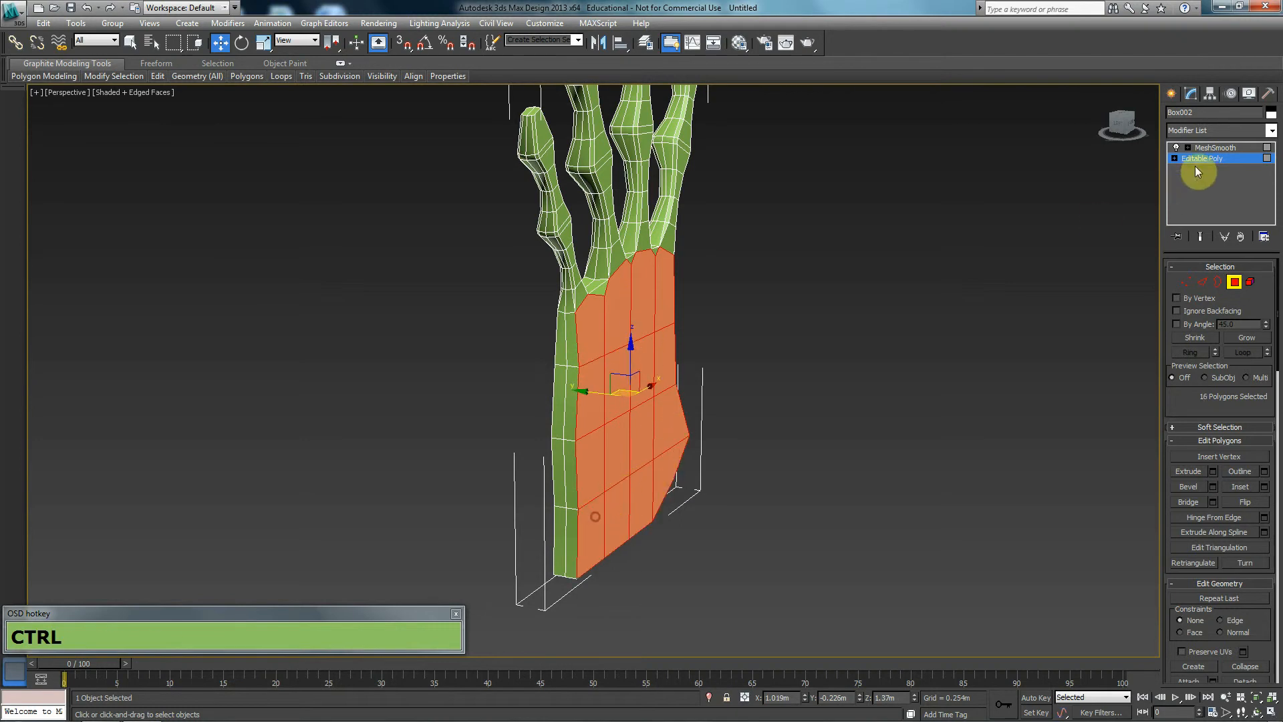
- Add an FFD 2x2x2 modifier to the selected palm polygons
click(1226, 126)
key(f)
key(d)
key(Down)
key(Return)
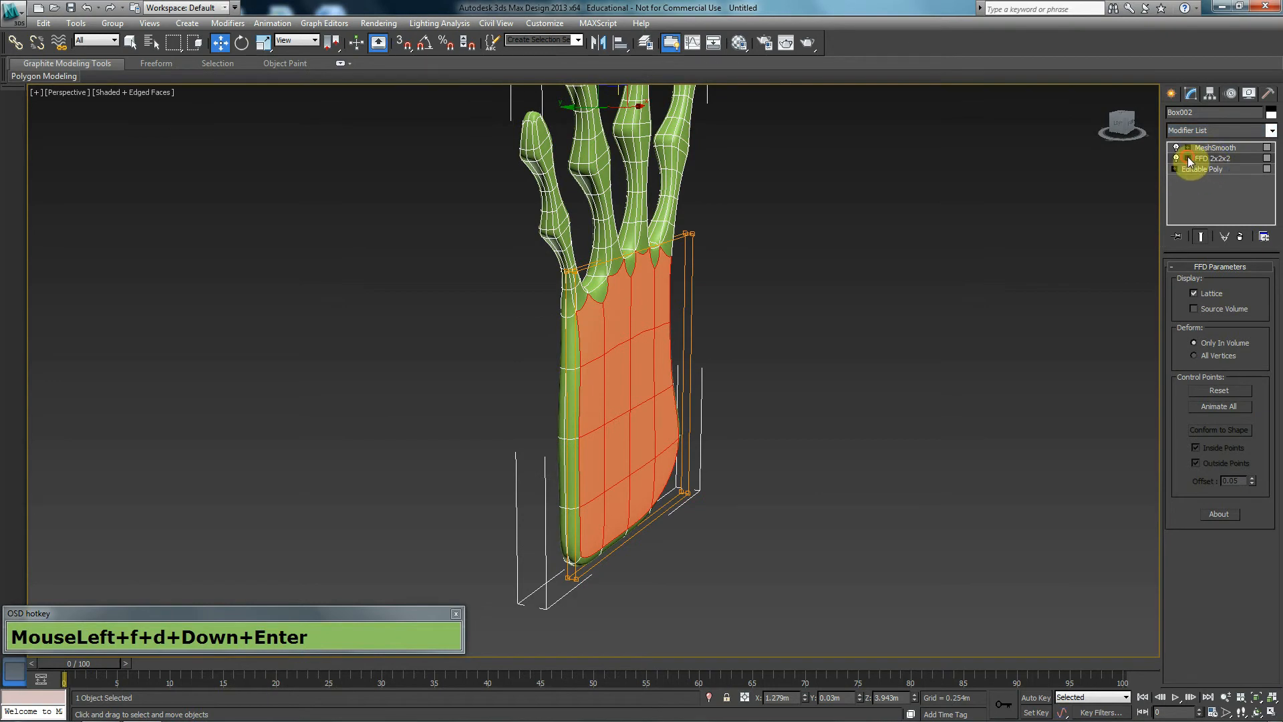
- Move the FFD 2x2x2 lattice's bottom control points outward to thicken the palm toward the wrist
click(1188, 158)
drag(628, 564, 548, 618)
mouse_move(596, 528)
mouse_down()
mouse_move(628, 539)
mouse_move(614, 538)
mouse_up()
alt+middle_drag(614, 539, 651, 526)
alt+middle_drag(761, 431, 712, 434)
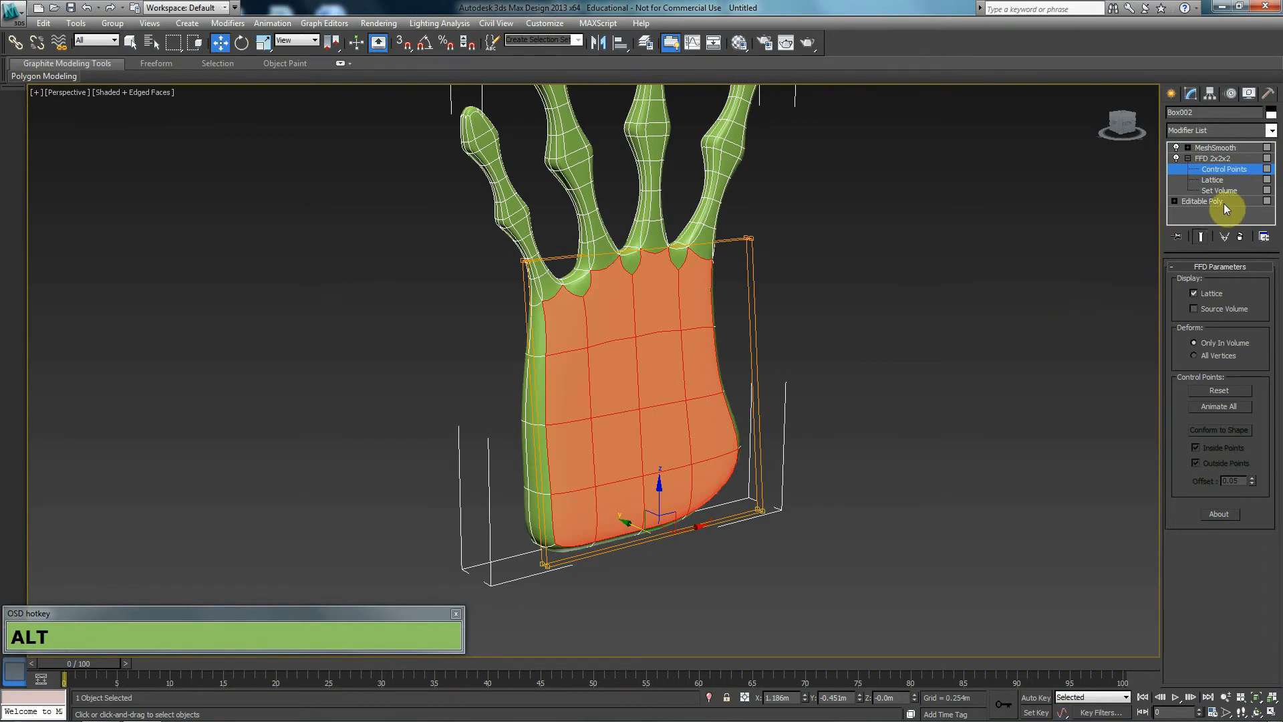
- Add an FFD 3x3x3 modifier above the FFD 2x2x2 modifier
click(1226, 130)
key(f)
key(d)
key(Down)
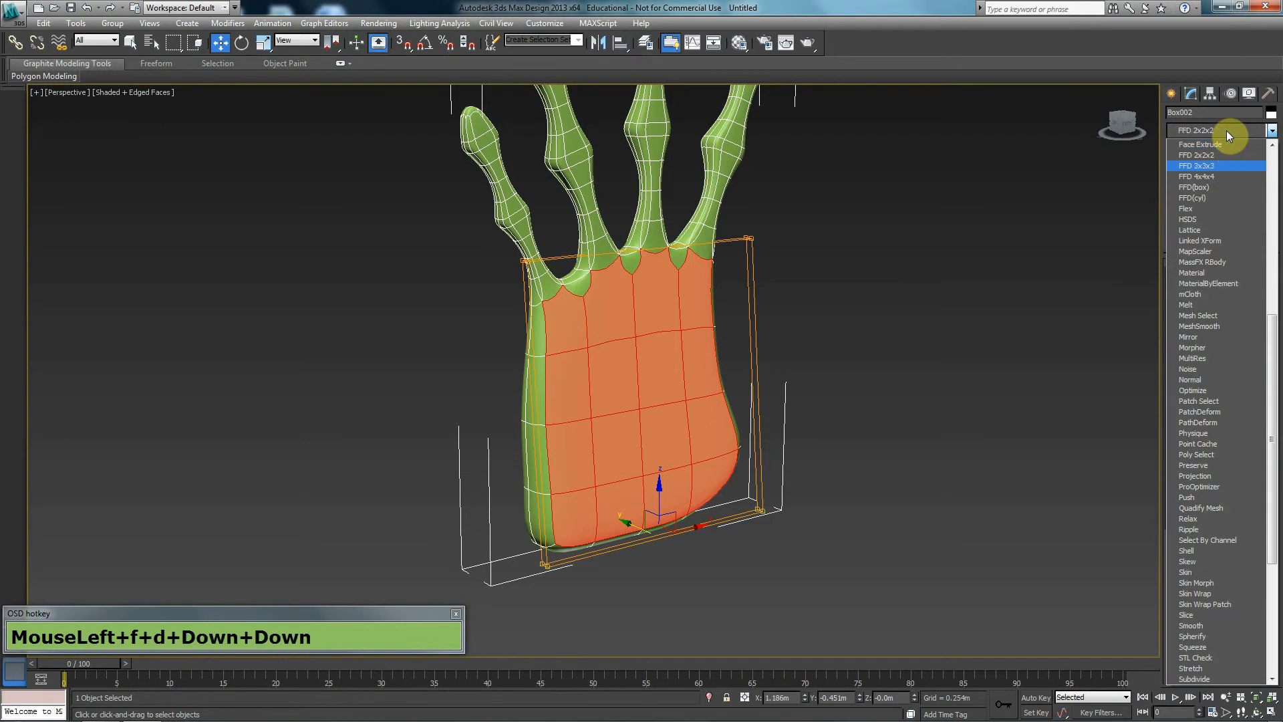
key(Down)
key(Return)
- Select the FFD 3x3x3 lattice's middle column of control points and move them to curve the palm
click(1187, 158)
click(1210, 169)
alt+middle_drag(591, 391, 637, 264)
drag(671, 217, 586, 648)
alt+middle_drag(636, 437, 648, 395)
mouse_move(620, 385)
mouse_down()
mouse_move(635, 389)
mouse_move(623, 409)
mouse_up()
alt+middle_drag(623, 409, 602, 496)
- Select the FFD 3x3x3 lattice's control points around the palm's border and move them to refine the palm's curvature
click(640, 401)
drag(583, 493, 519, 577)
ctrl+drag(898, 361, 733, 467)
ctrl+drag(743, 374, 742, 376)
ctrl+drag(813, 183, 741, 277)
ctrl+drag(453, 278, 570, 545)
drag(623, 364, 619, 383)
alt+middle_drag(619, 383, 697, 380)
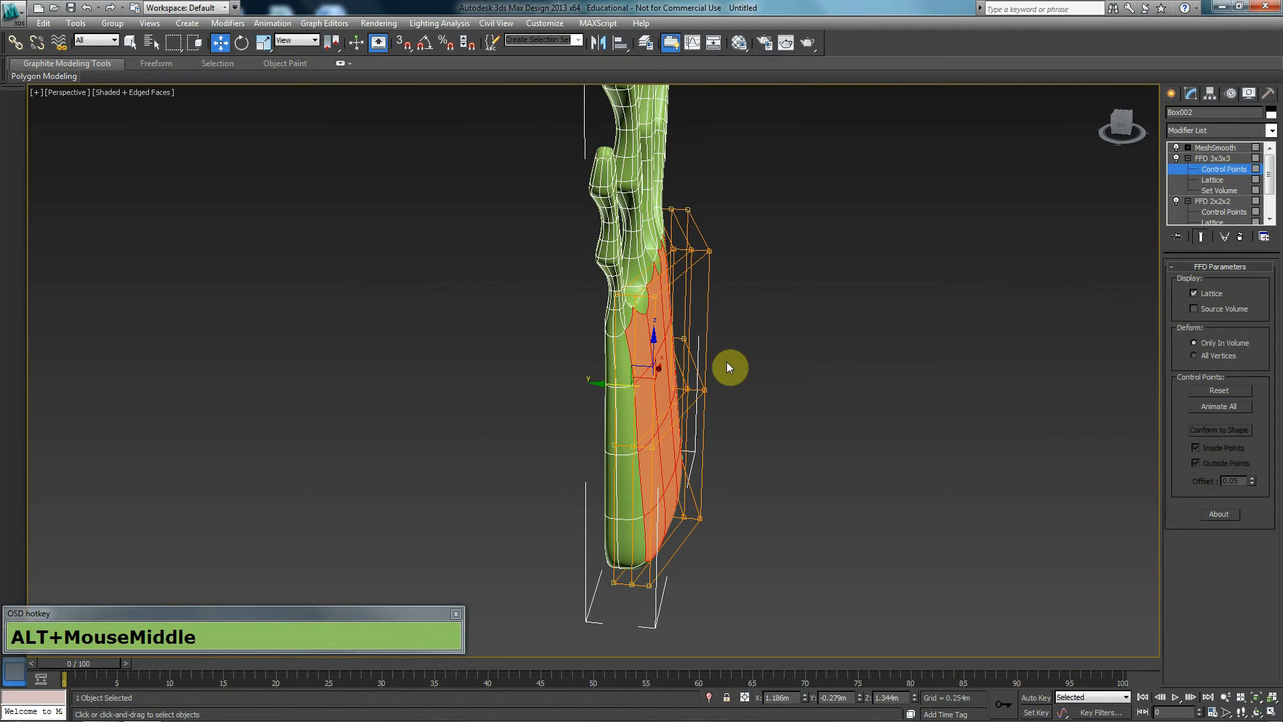
- Turn off the MeshSmooth modifier and convert the hand to Editable Poly
click(1176, 147)
right_click(604, 340)
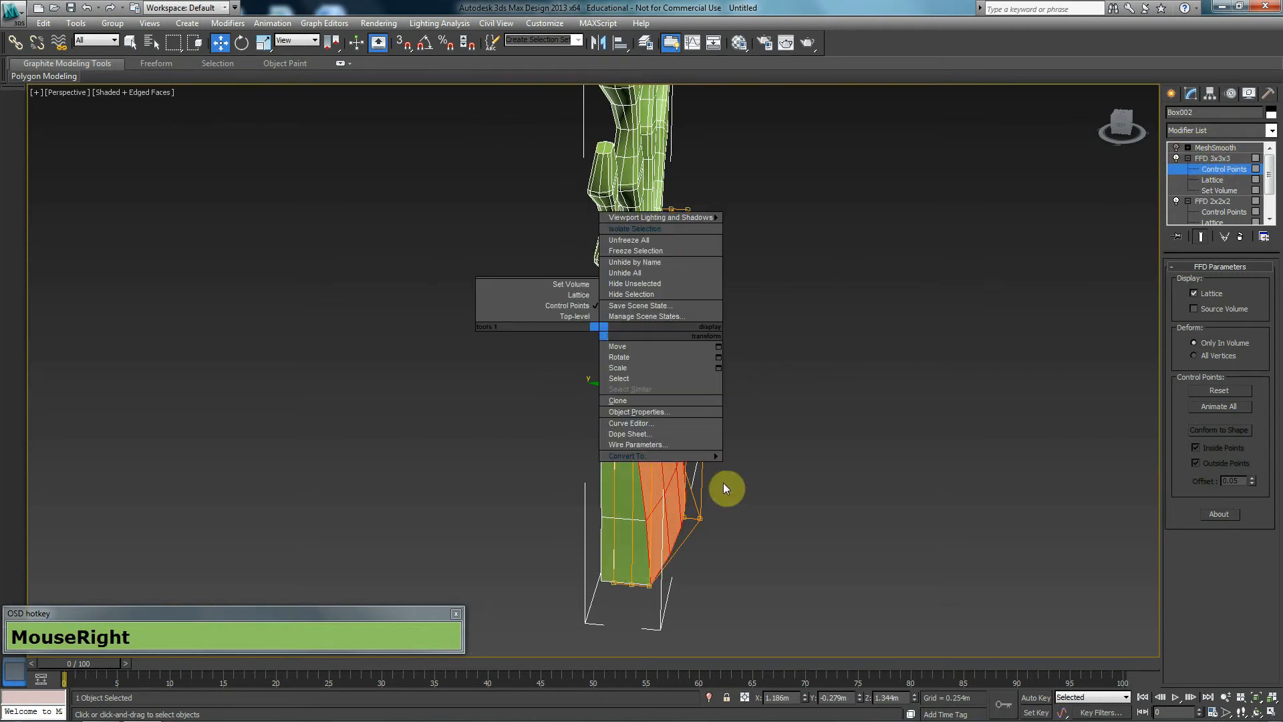
click(747, 468)
alt+middle_drag(624, 338, 702, 410)
- Move two vertices on the back of the palm, below the thumb-side bulge, along the Y axis
key(alt+1)
alt+middle_drag(860, 391, 630, 405)
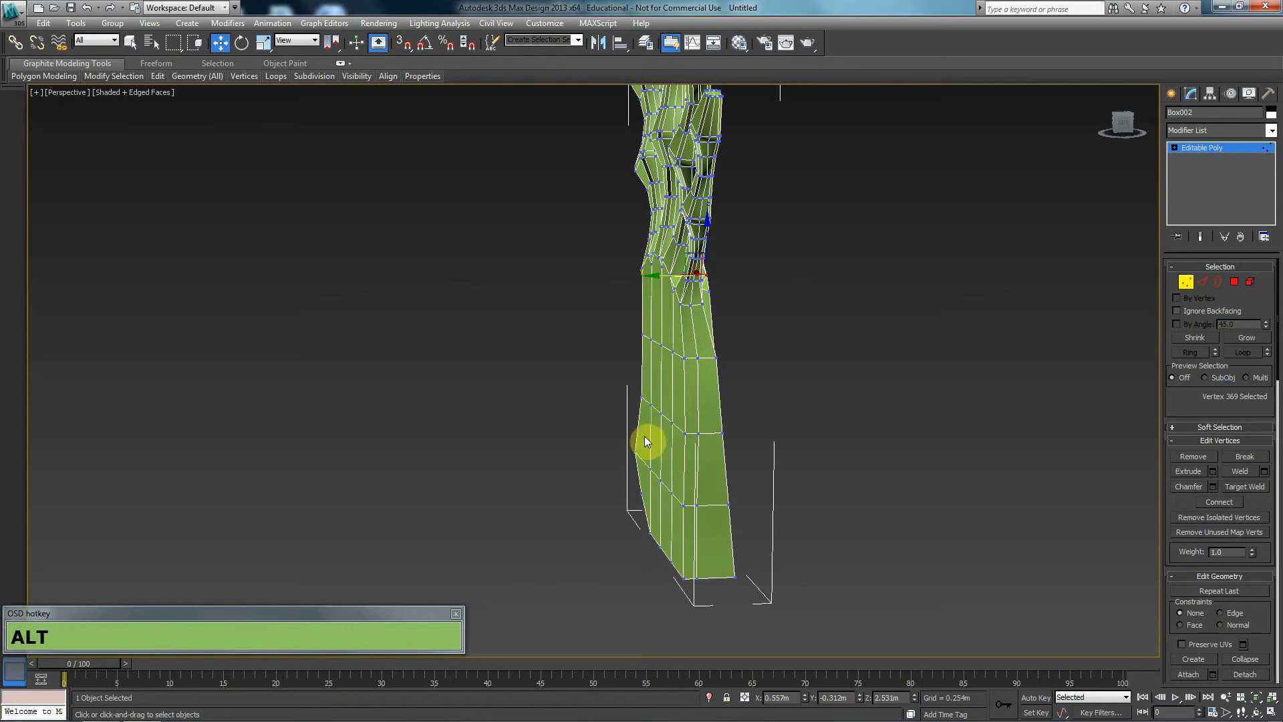
click(646, 466)
ctrl+click(661, 481)
alt+middle_drag(684, 510, 656, 459)
drag(617, 482, 605, 484)
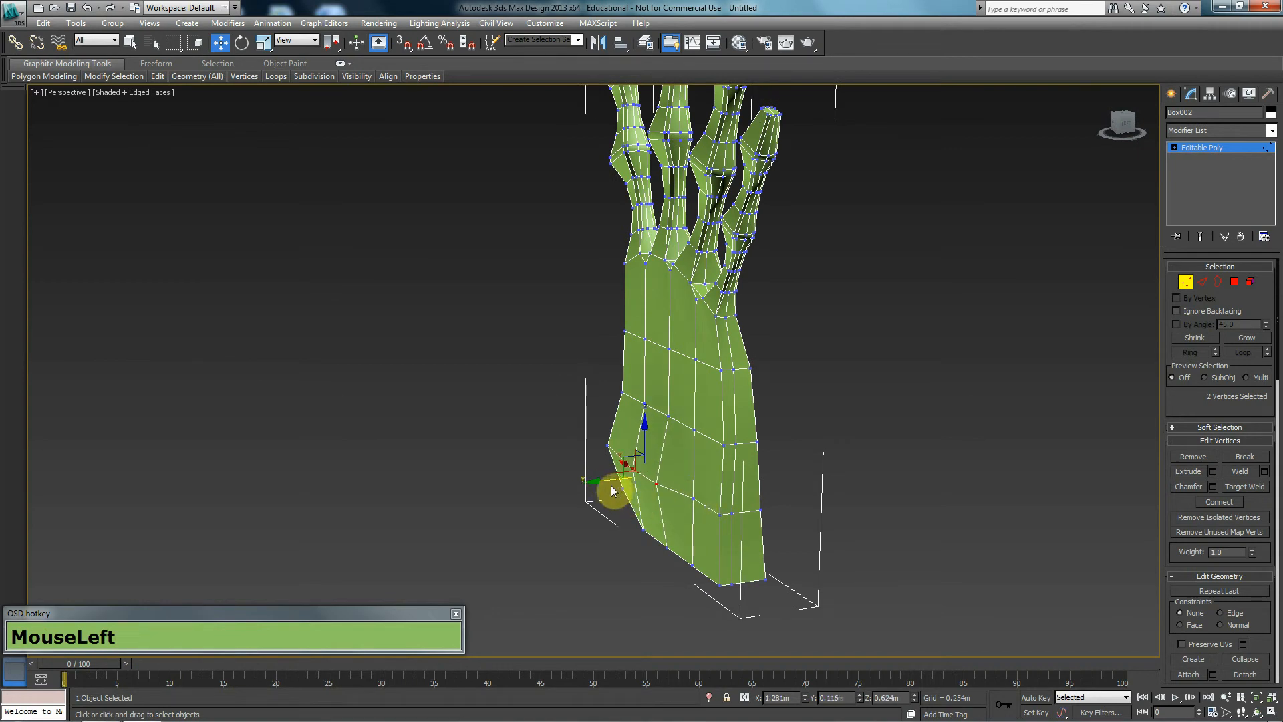
- Move the next vertex in the back of the palm's lower row and the vertices of the row below the fingers to even out the surface
click(692, 500)
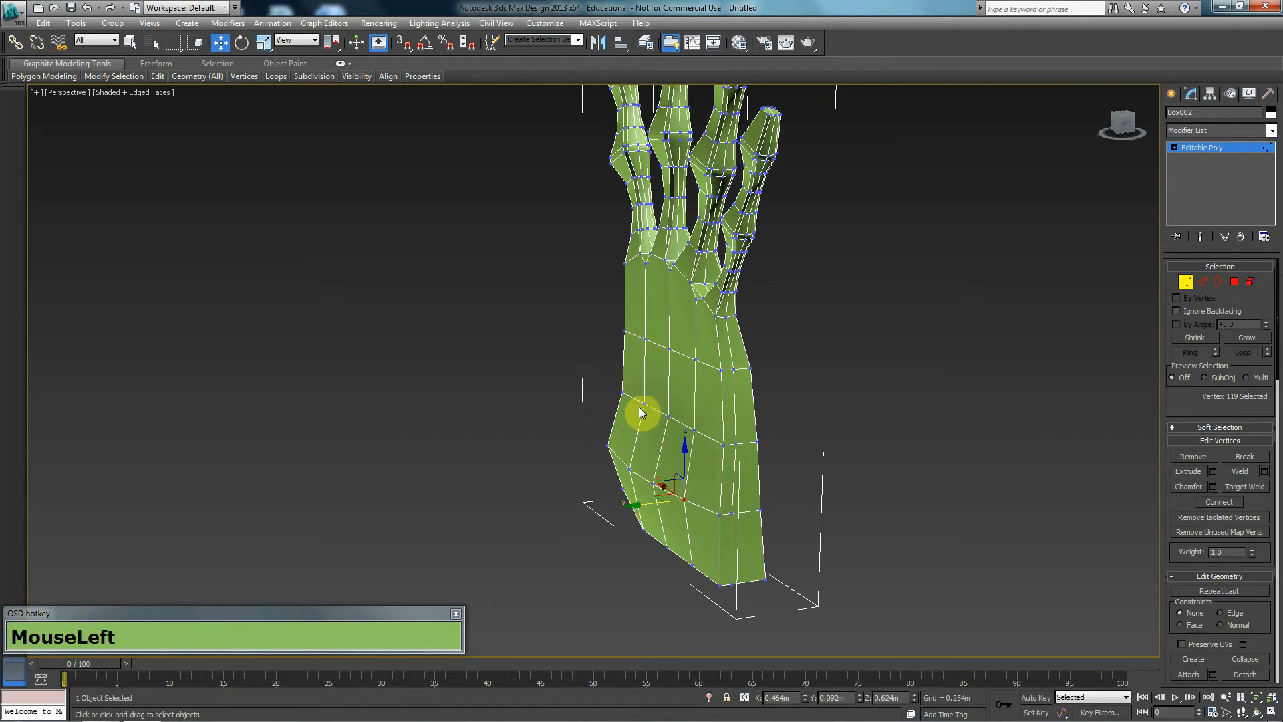
click(644, 338)
ctrl+click(668, 345)
ctrl+click(674, 348)
click(698, 364)
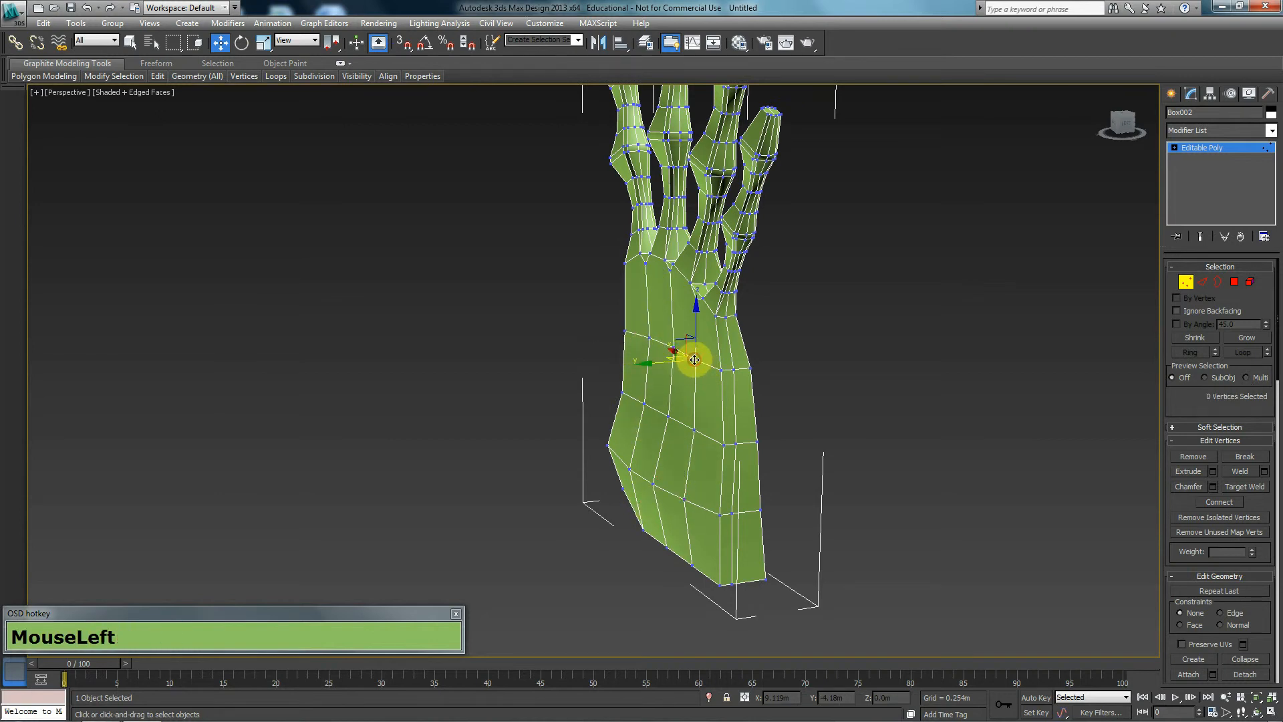
drag(667, 364, 939, 332)
- Apply a MeshSmooth modifier with 2 iterations to the hand and inspect the smoothed shape with and without edges
click(1175, 284)
click(1242, 131)
text(meshs)
key(Return)
click(1202, 232)
click(1247, 363)
click(1265, 362)
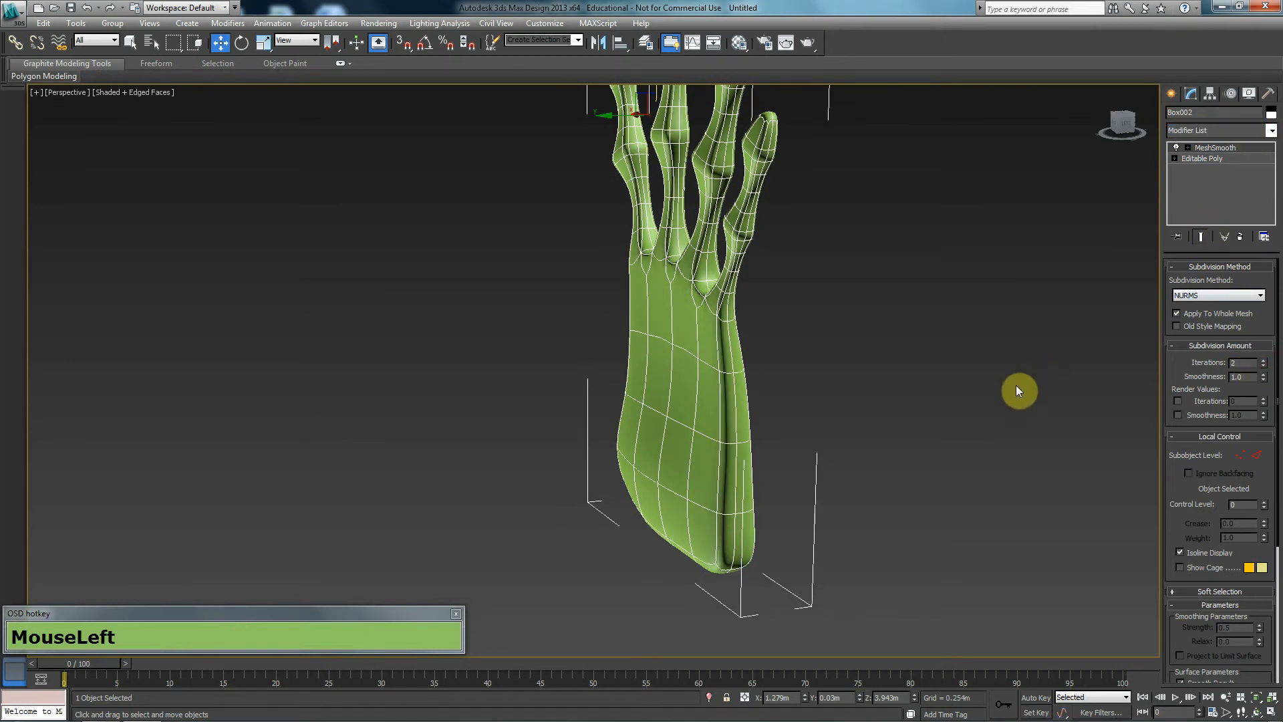
key(F4)
alt+middle_drag(873, 380, 601, 393)
key(F4)
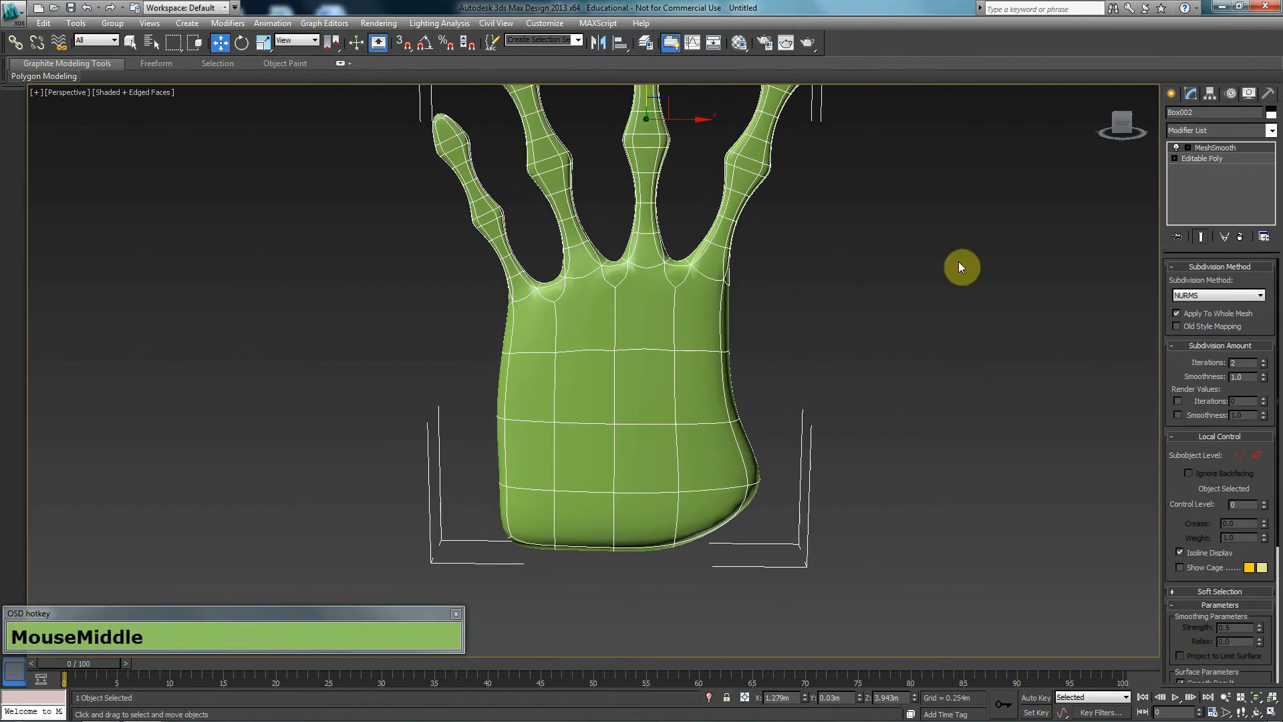
- Create a box beside the hand in the Front view, about 1.453 m long, 0.546 m wide and 0.189 m high
key(f)
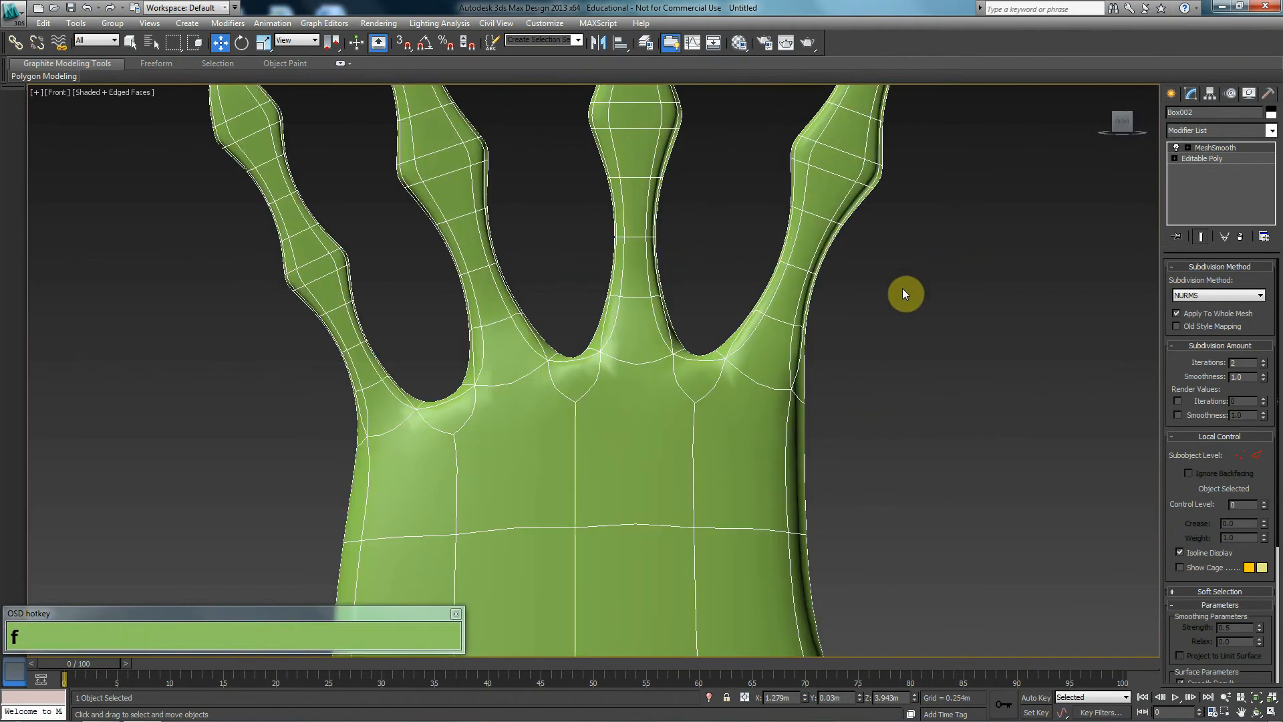
click(883, 322)
click(1178, 93)
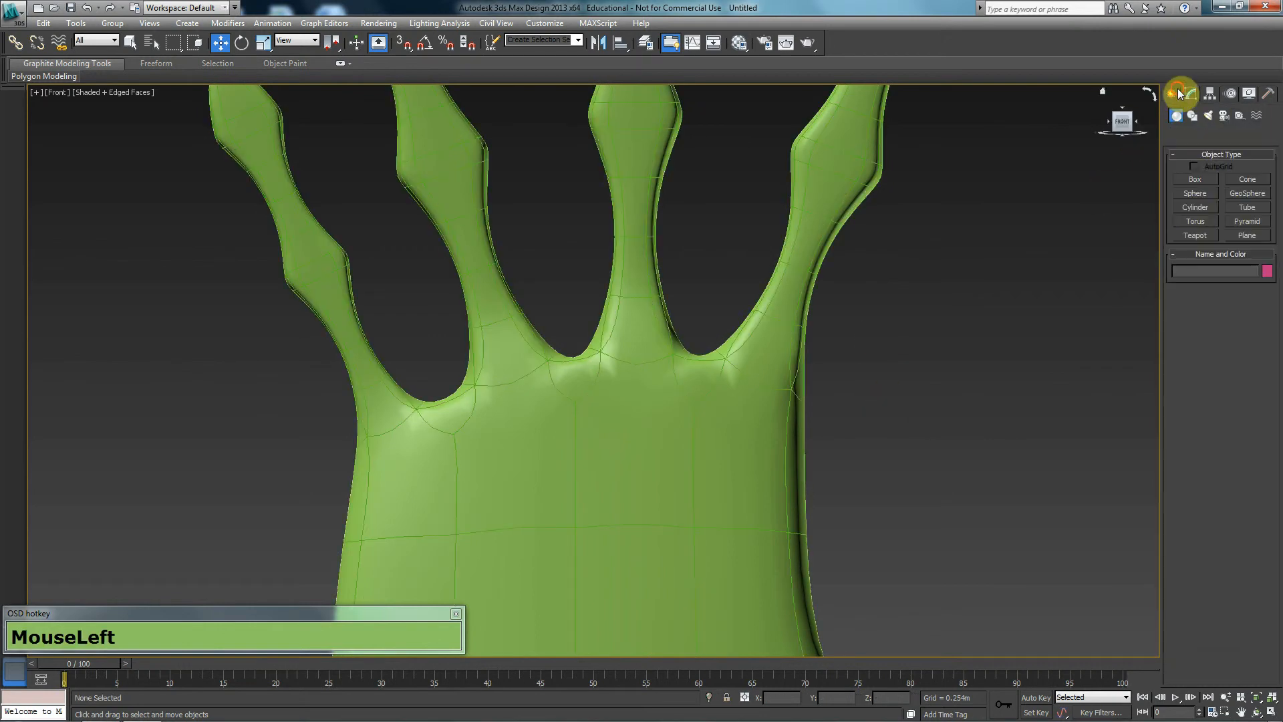
click(1195, 179)
middle_drag(1019, 300, 682, 310)
drag(713, 245, 833, 568)
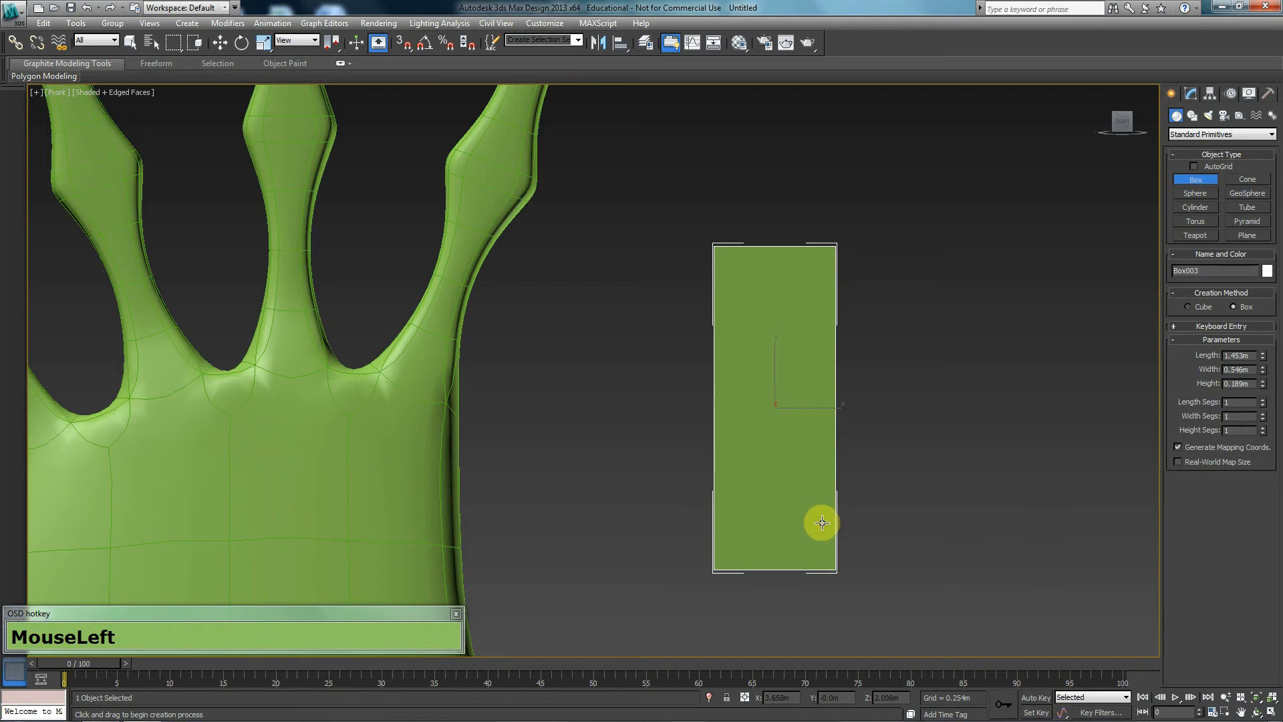
middle_drag(819, 519, 762, 478)
- Move the new box up, clear of the fingers, and convert it to Editable Poly
scroll(713, 419, down, 5)
key(w)
drag(624, 323, 644, 94)
key(z)
scroll(699, 298, down, 3)
middle_drag(652, 298, 652, 298)
right_click(693, 331)
key(e)
right_click(671, 403)
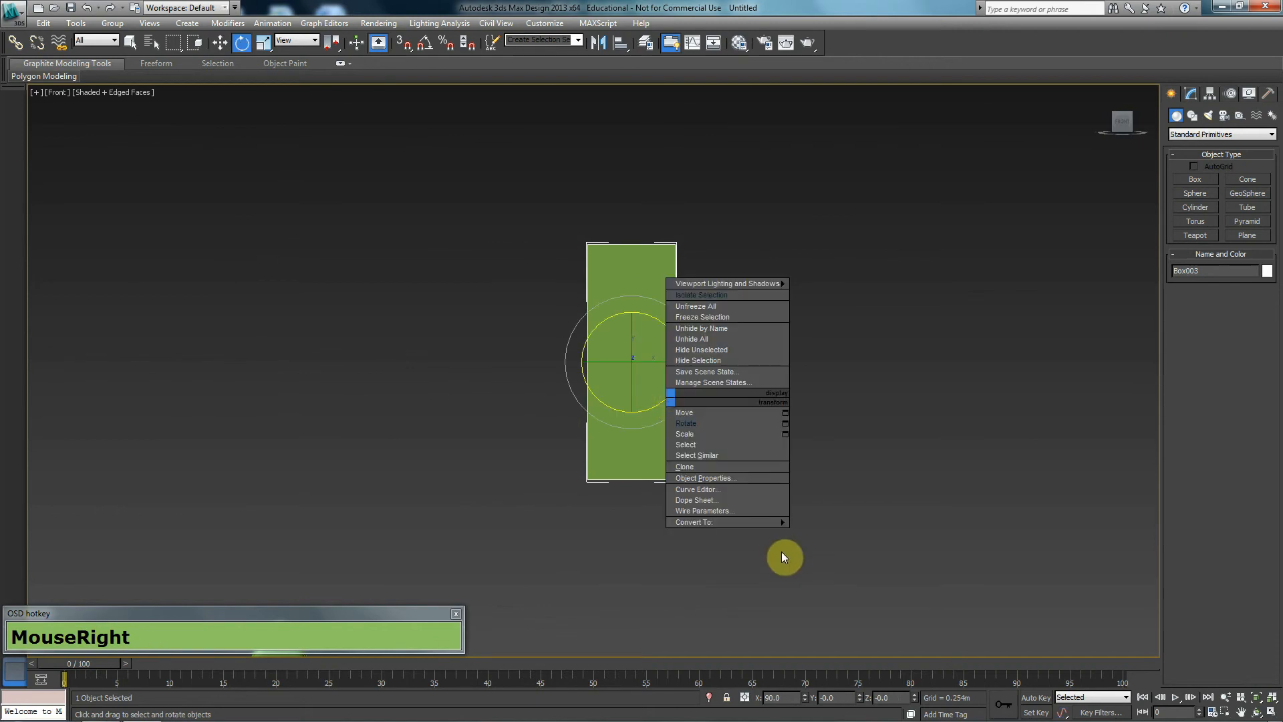
mouse_move(779, 524)
click(839, 533)
- Connect the box's vertical edges with one horizontal edge loop and move the loop slightly upwards
key(2)
drag(845, 319, 541, 394)
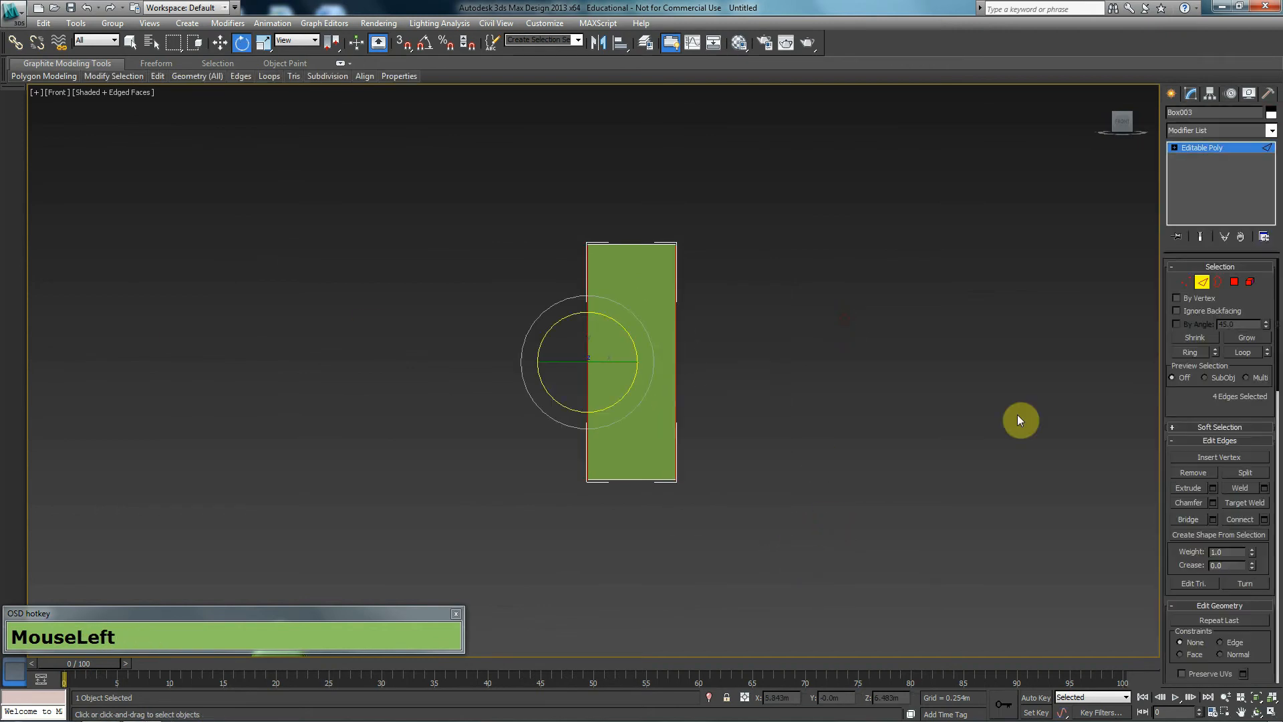
click(1228, 519)
key(w)
mouse_move(625, 323)
mouse_down()
mouse_move(628, 306)
mouse_move(630, 319)
mouse_up()
- Scale the box's top vertices inwards along the X axis to taper the upper part
key(1)
click(558, 272)
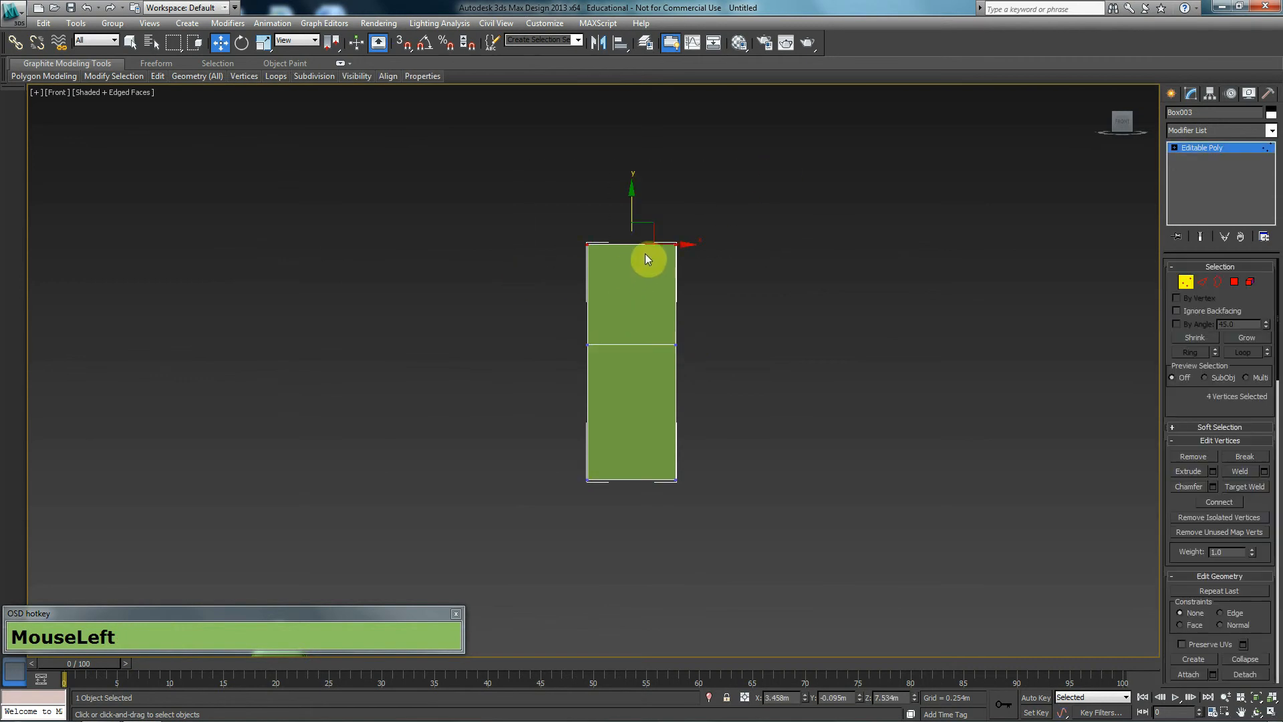
key(r)
drag(679, 243, 655, 248)
- Chamfer the middle horizontal edge loop of the box by about 0.063 m
key(2)
drag(713, 291, 568, 297)
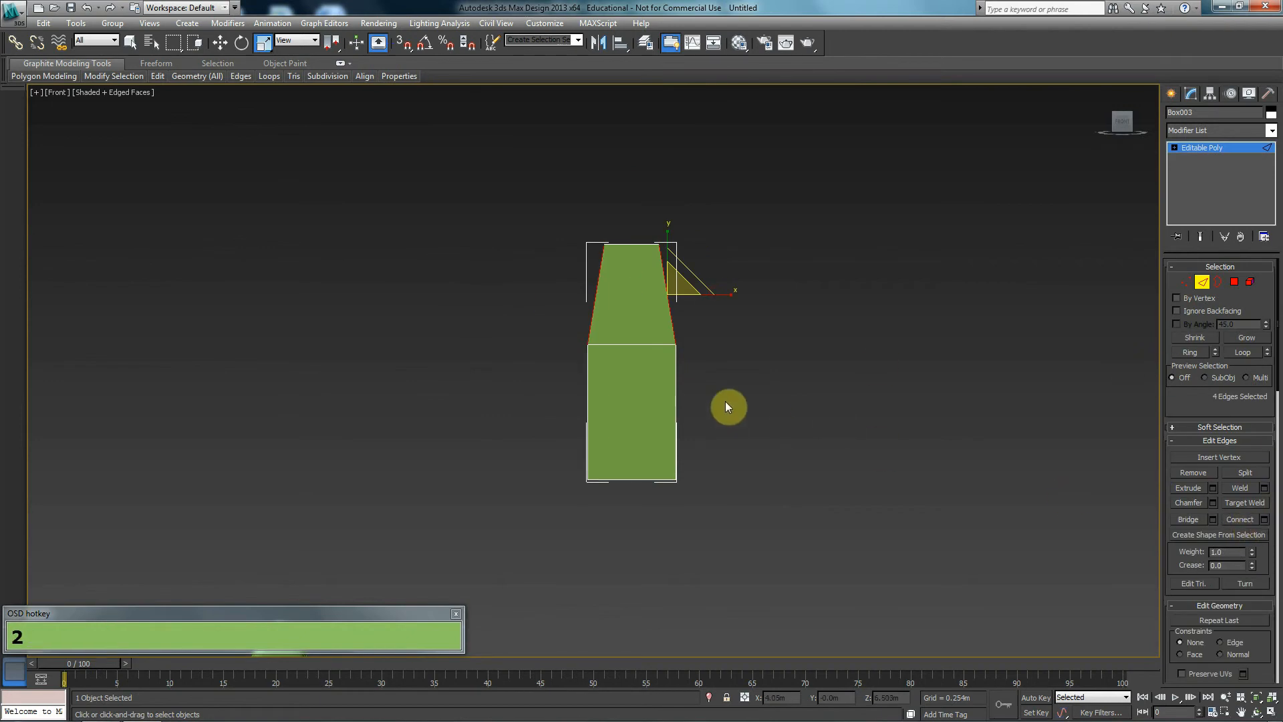
click(662, 346)
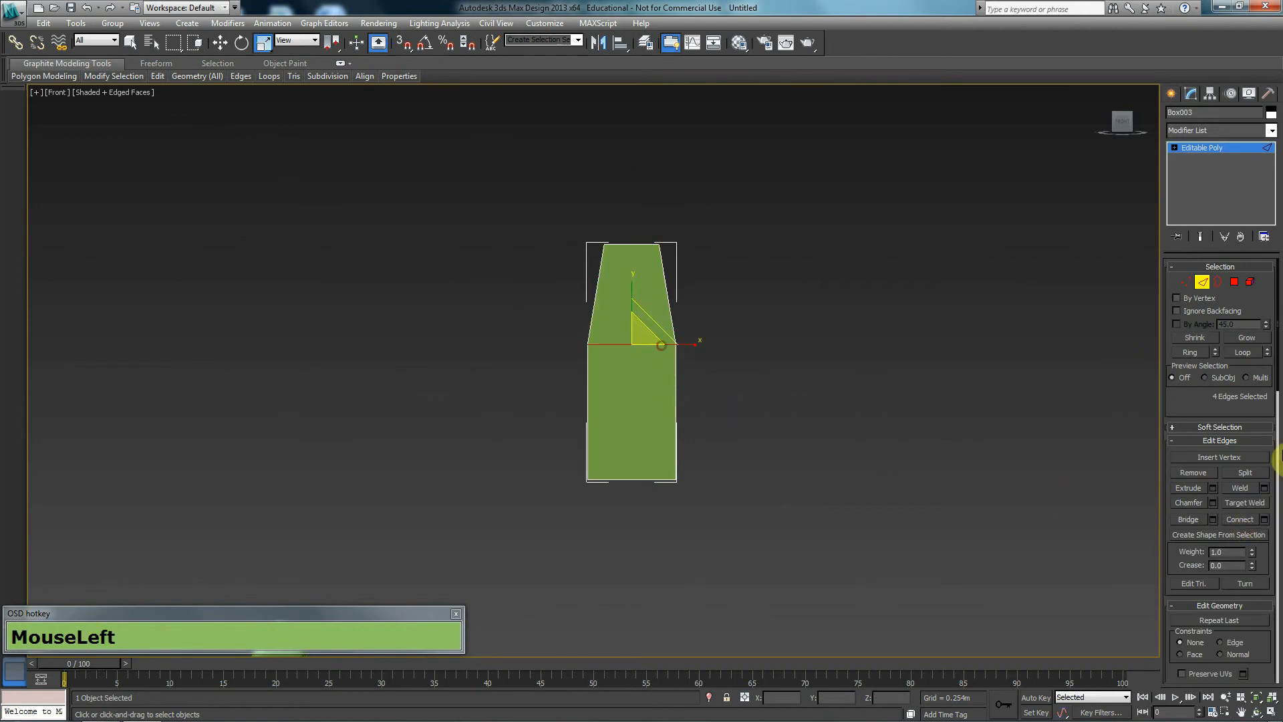
click(1213, 503)
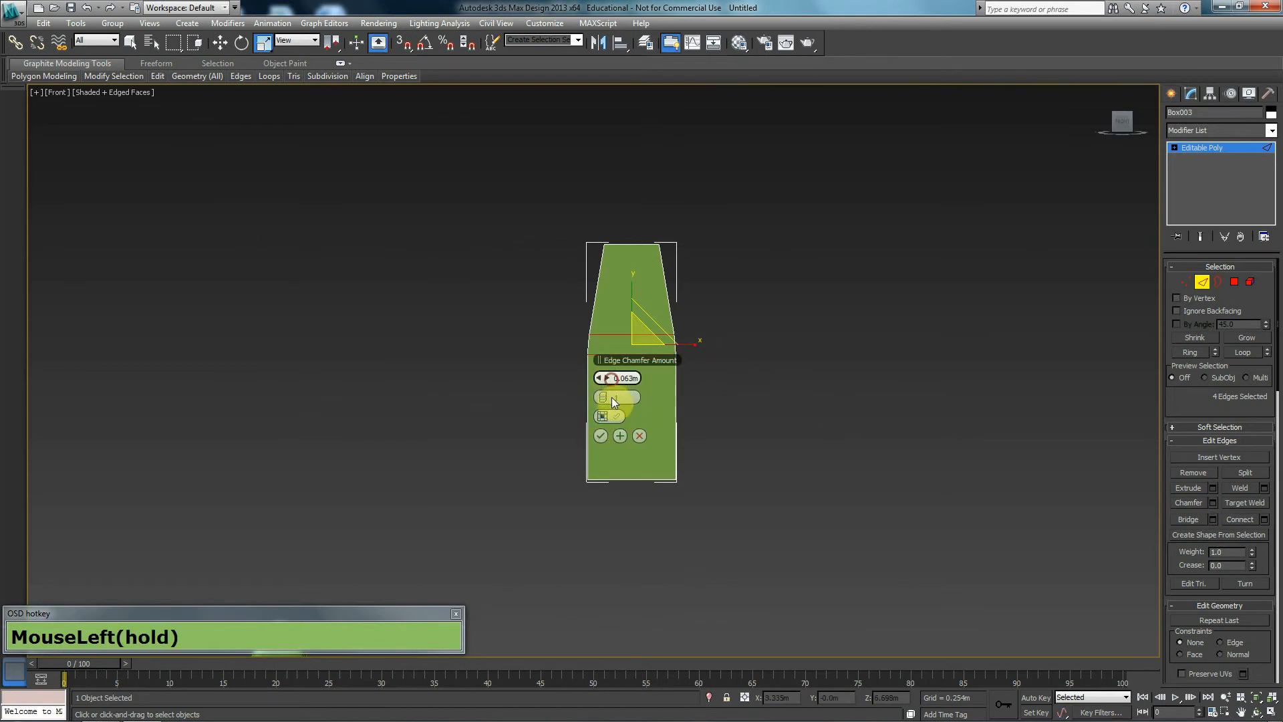
click(601, 436)
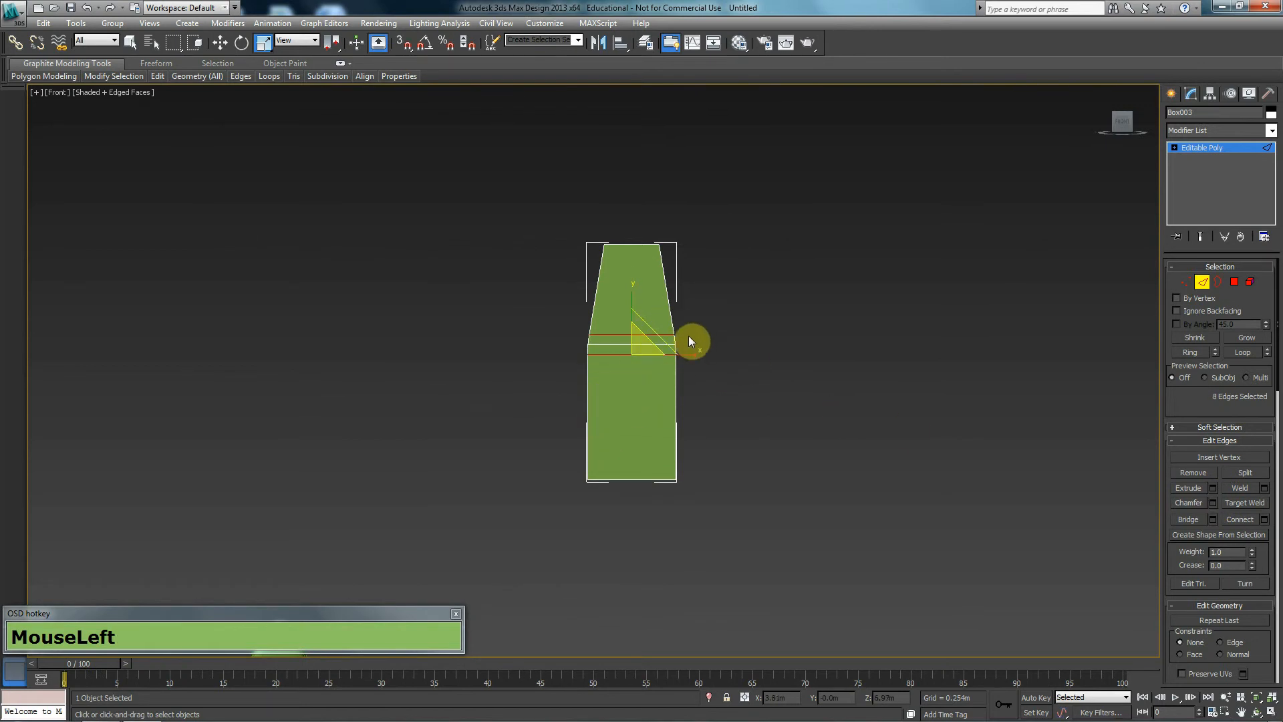
- Connect the tapered upper side edges of the box with three horizontal edge loops
drag(708, 300, 579, 298)
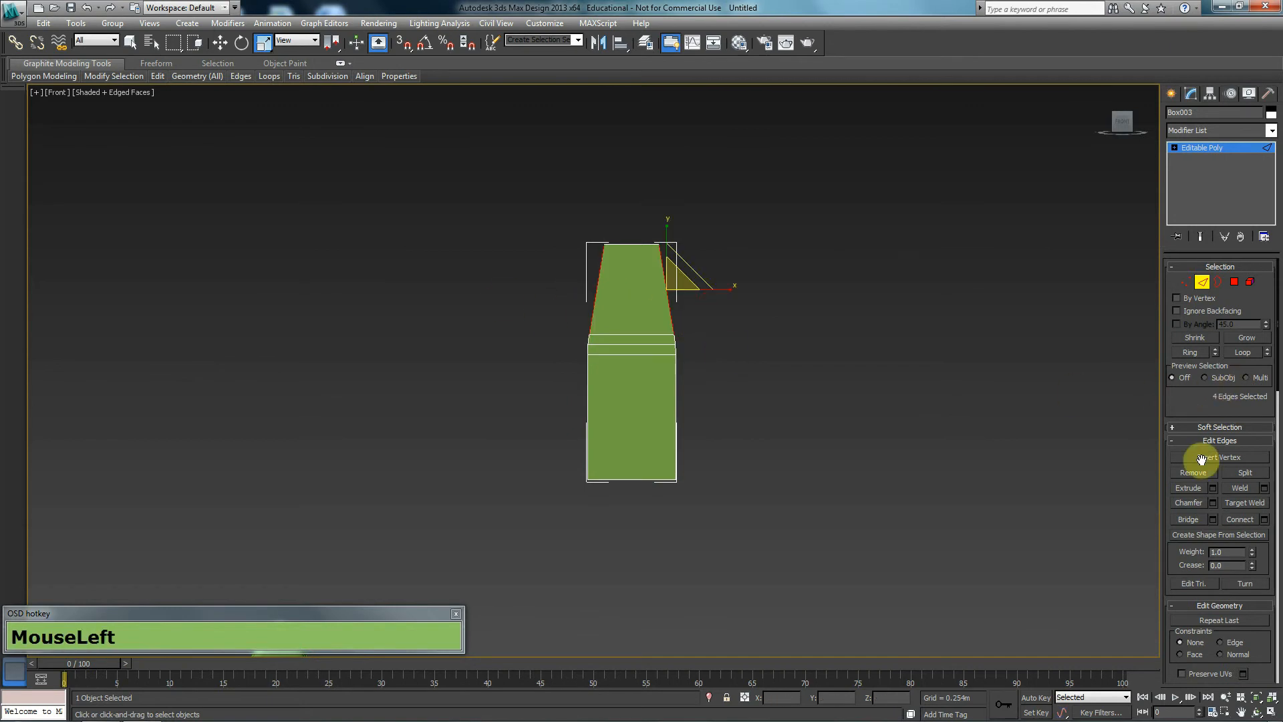
click(1264, 519)
click(604, 379)
click(603, 379)
- Move the box's bottom vertices down to lengthen it and connect the lower side edges with three horizontal edge loops
drag(845, 415, 438, 418)
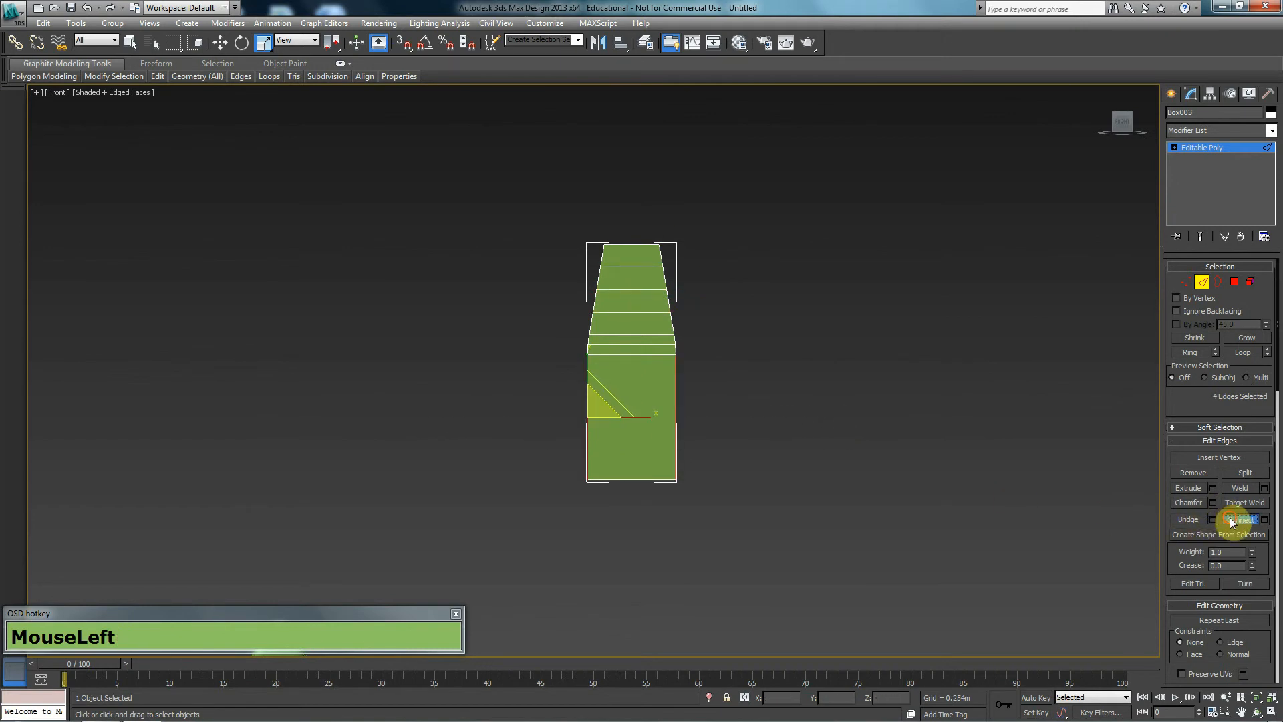
click(1230, 519)
key(ctrl+z)
key(1)
drag(747, 464, 409, 508)
key(w)
drag(630, 436, 631, 483)
key(2)
click(1244, 520)
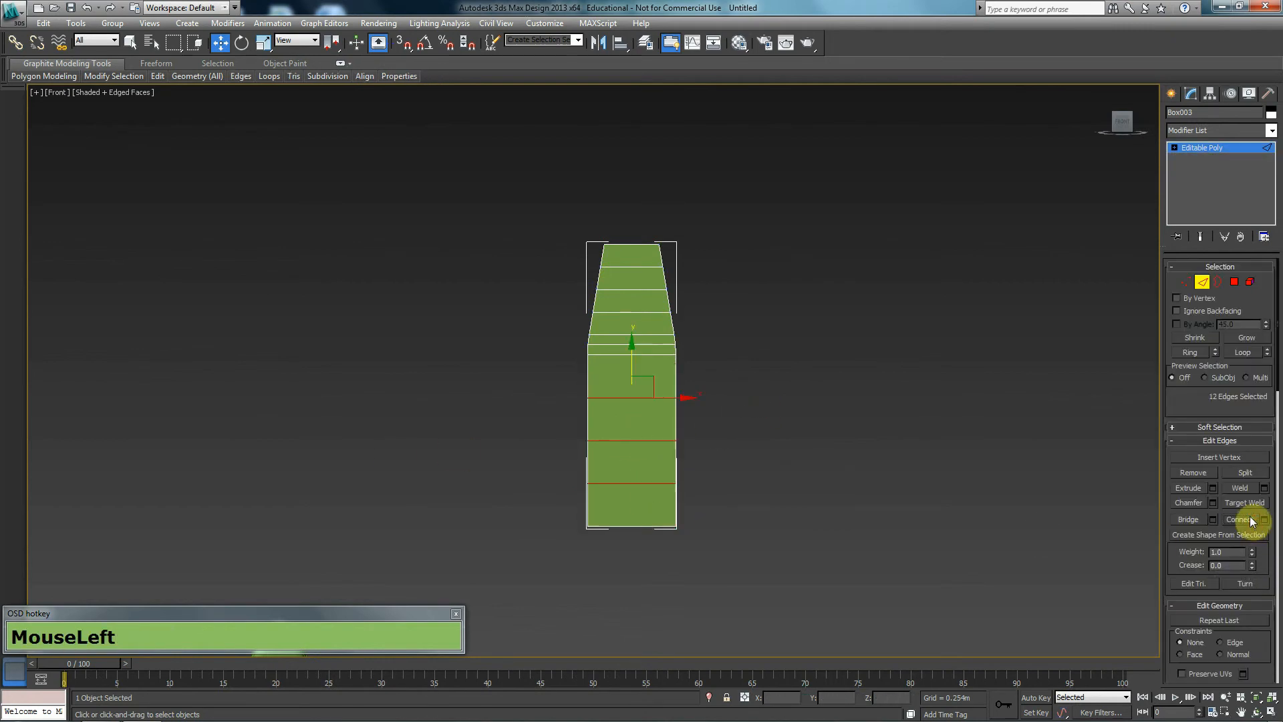
- Scale the vertex rows below the joint inwards and the joint's rows outwards to shape the thumb's lower half
key(1)
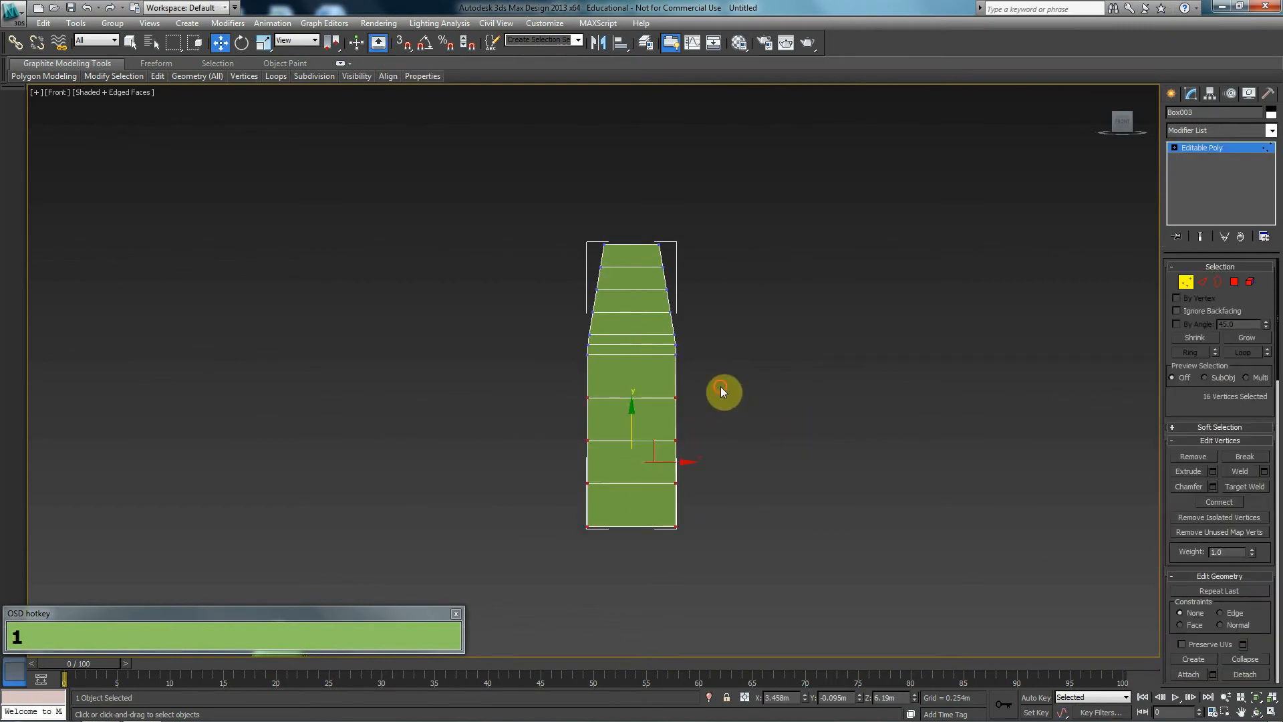
drag(533, 483, 534, 495)
key(r)
drag(693, 444, 699, 343)
- Scale the vertex rows above the joint along the X axis to round the thumb's outline towards its tip
drag(692, 295, 571, 316)
drag(696, 313, 697, 312)
drag(694, 229, 576, 259)
mouse_move(685, 243)
mouse_down()
mouse_move(670, 247)
mouse_move(674, 261)
mouse_up()
drag(577, 295, 682, 294)
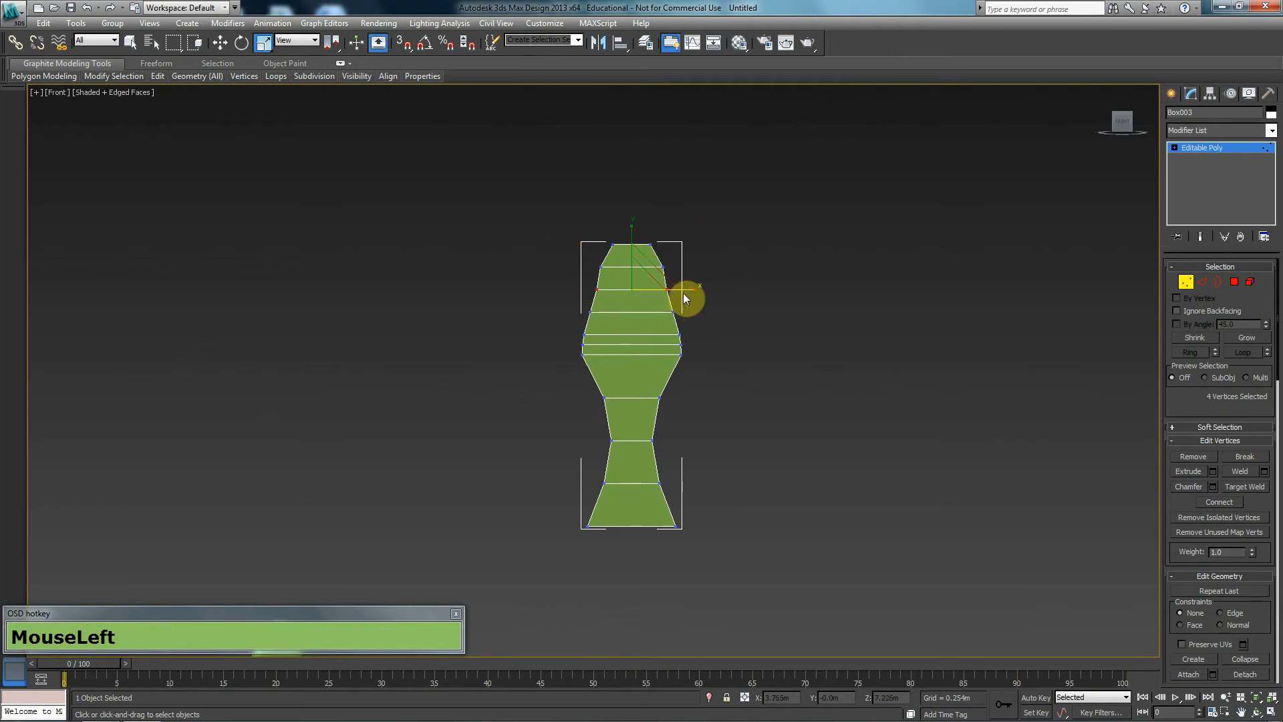
drag(578, 323, 939, 292)
- In the Left view, move all vertices along one long side of the thumb outwards to thicken it
key(l)
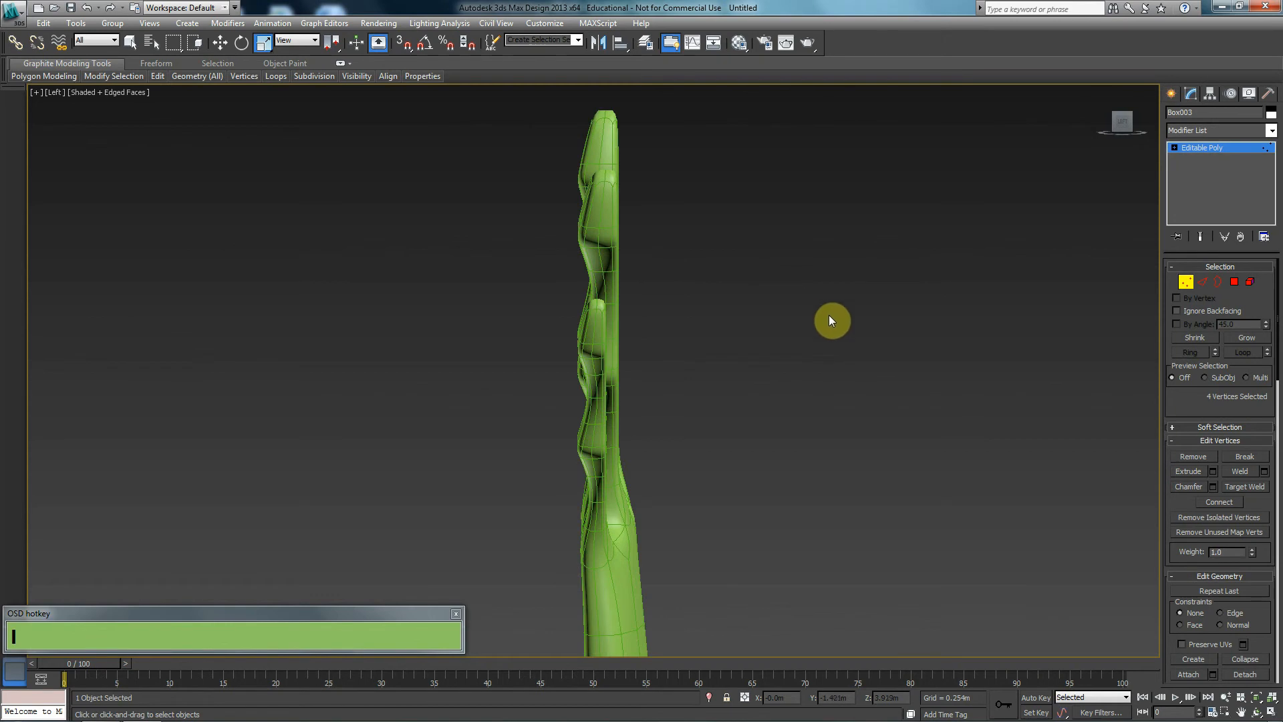
key(z)
scroll(768, 328, down, 6)
middle_drag(776, 370, 723, 320)
scroll(723, 320, up, 3)
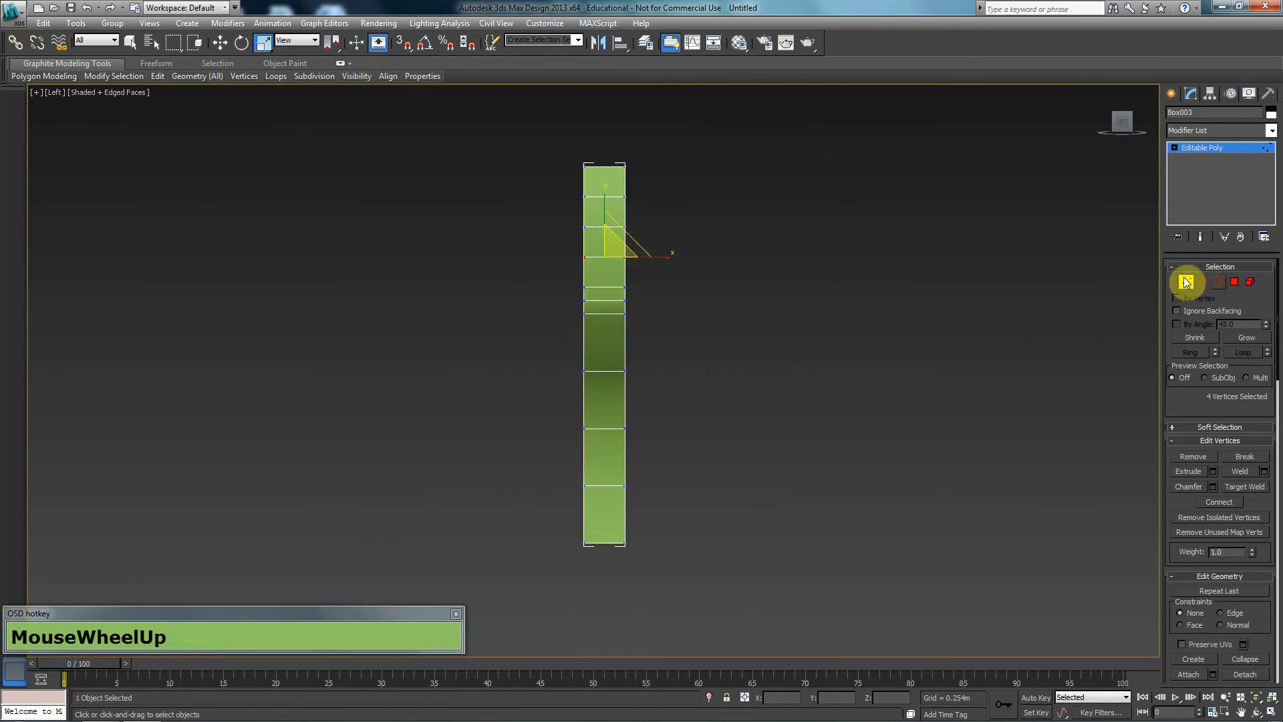
drag(732, 116, 718, 154)
drag(620, 547, 612, 568)
key(w)
drag(669, 338, 706, 326)
- Move the upper vertices on one side of the thumb in the Left view to curve the profile towards the tip
key(1)
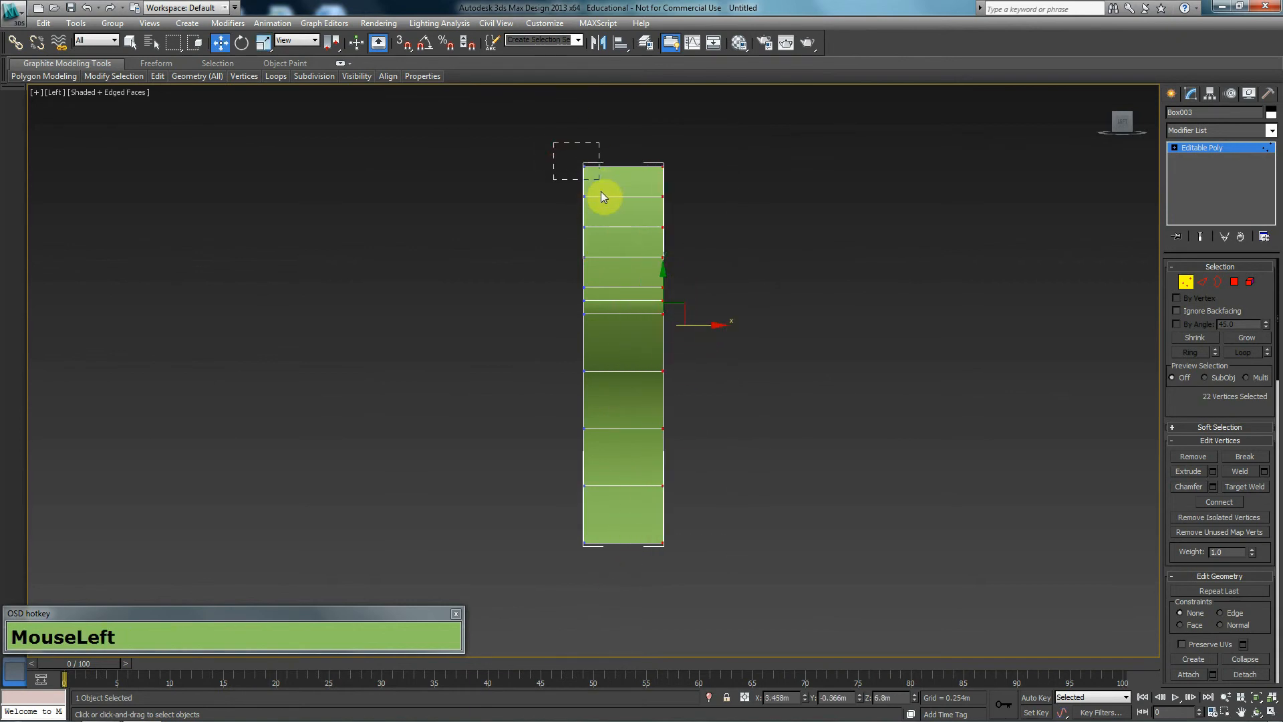
mouse_move(619, 164)
mouse_down()
mouse_move(667, 168)
mouse_move(617, 197)
mouse_move(631, 198)
mouse_move(618, 186)
mouse_move(675, 170)
mouse_move(657, 197)
mouse_move(638, 171)
mouse_up()
drag(565, 246, 619, 193)
drag(606, 235, 607, 227)
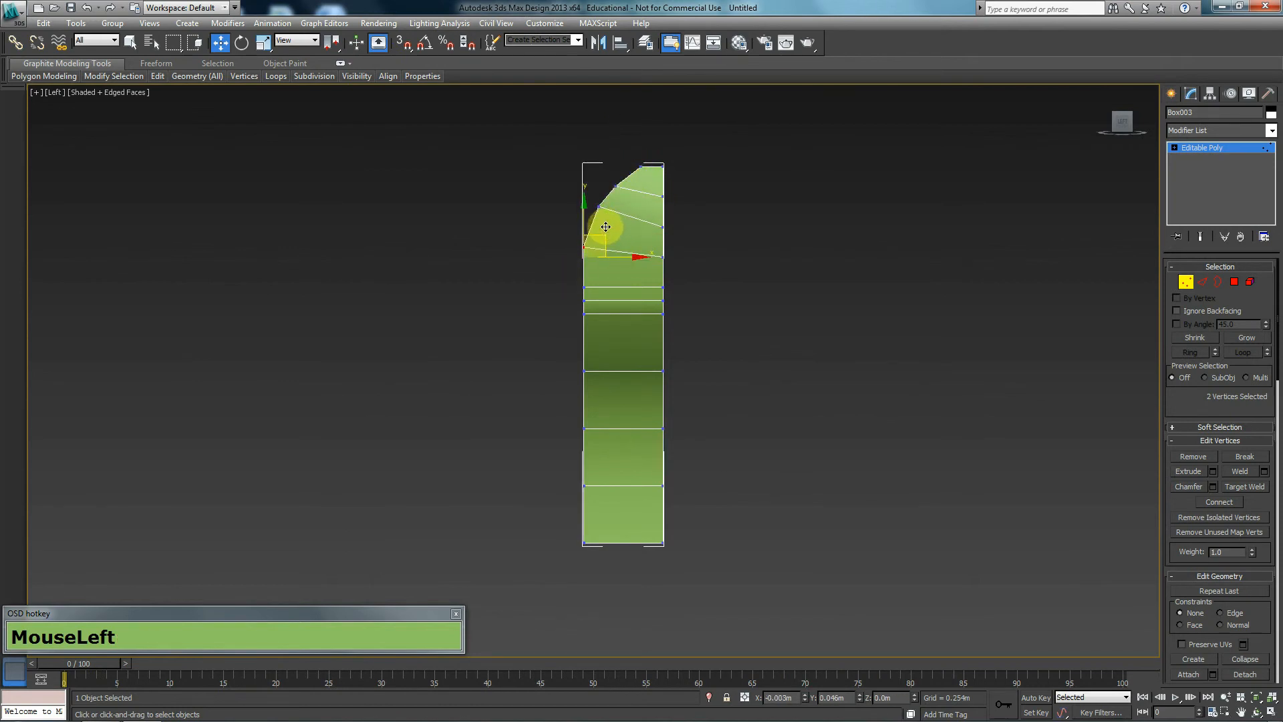
- Move the vertices below the joint on the same side inwards, the middle row furthest, to form a concave profile
drag(623, 362, 565, 498)
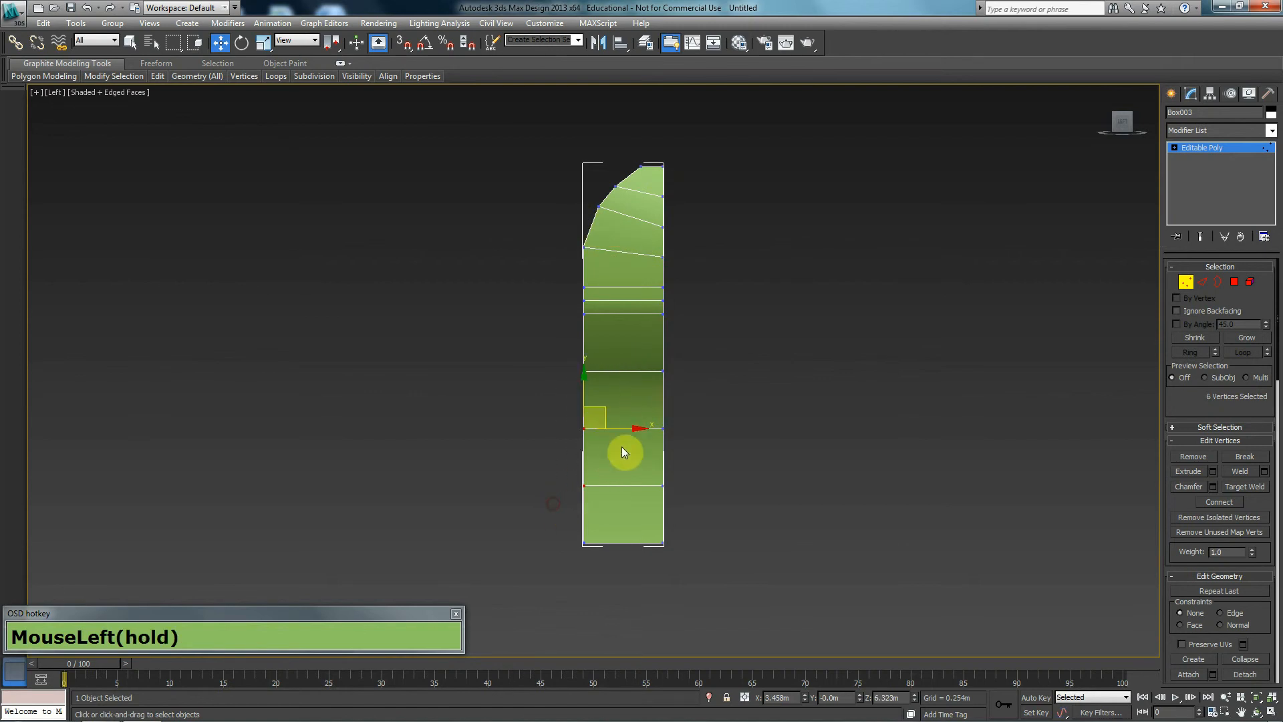
drag(633, 427, 665, 426)
drag(583, 423, 679, 429)
click(1202, 283)
- Apply a MeshSmooth modifier to the thumb and check its smoothed shape in the Perspective view
key(p)
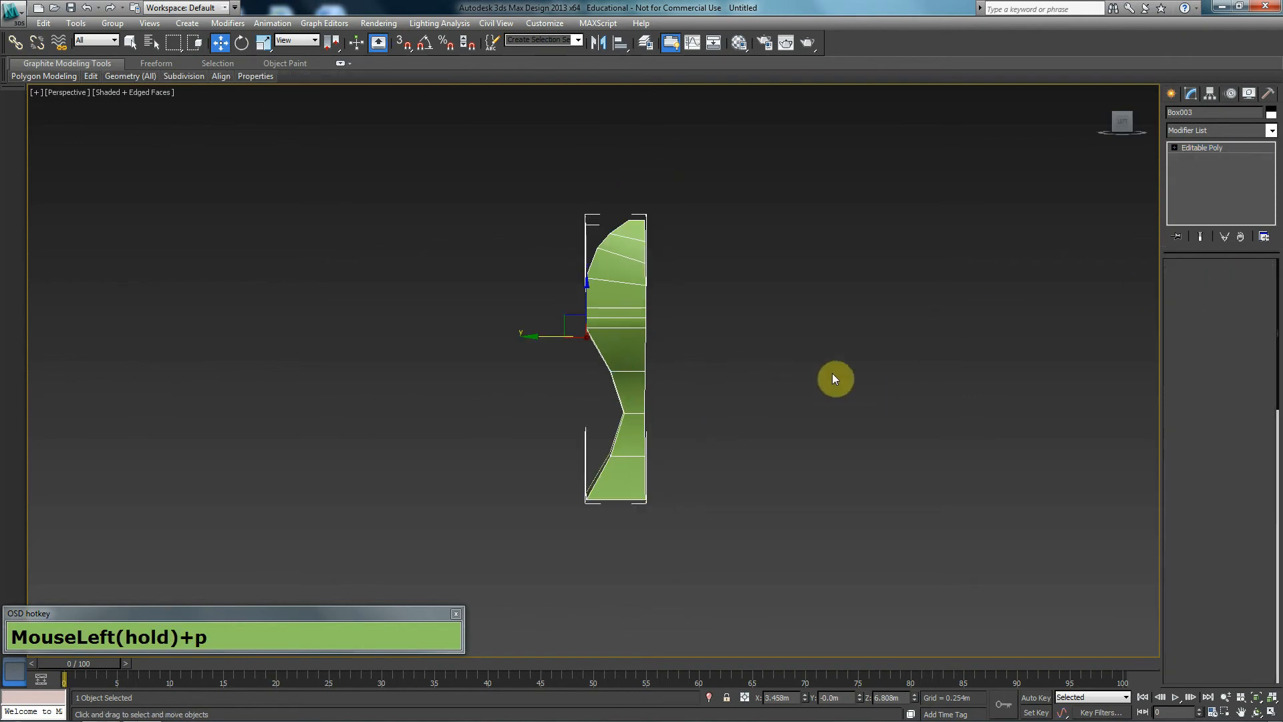
alt+middle_drag(705, 335, 569, 387)
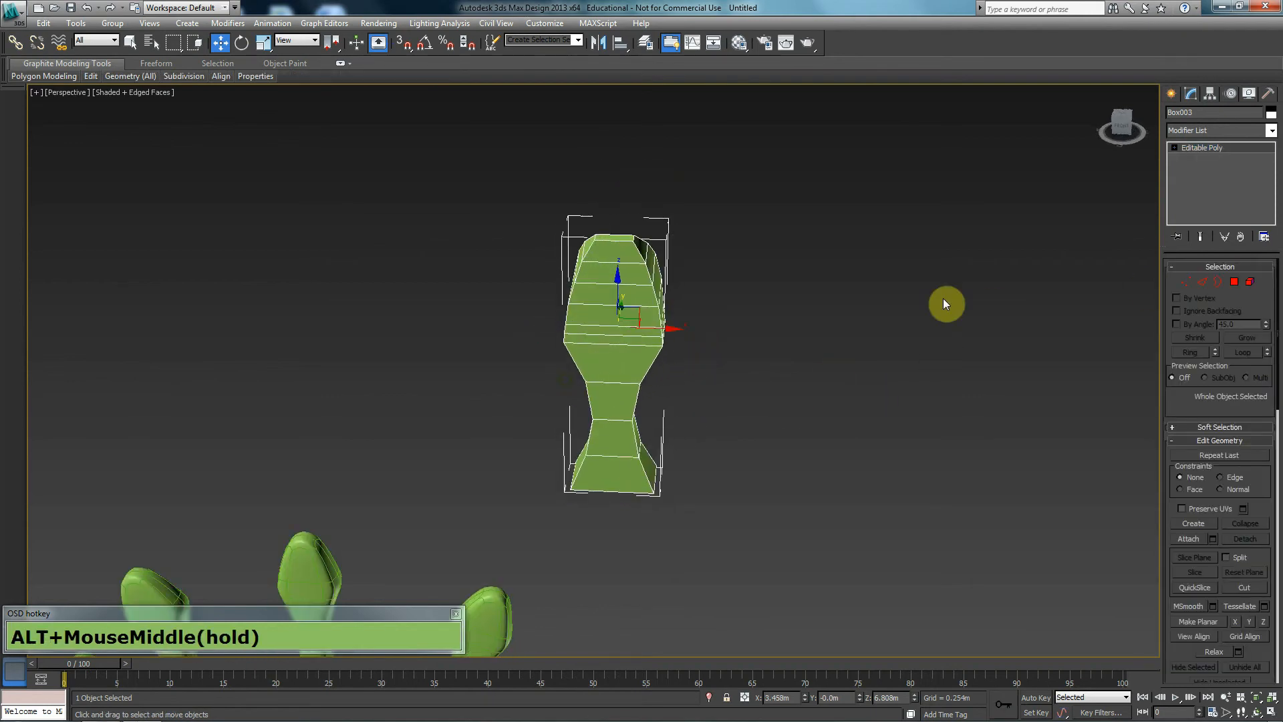
alt+middle_drag(944, 305, 949, 302)
click(1197, 129)
text(meshs)
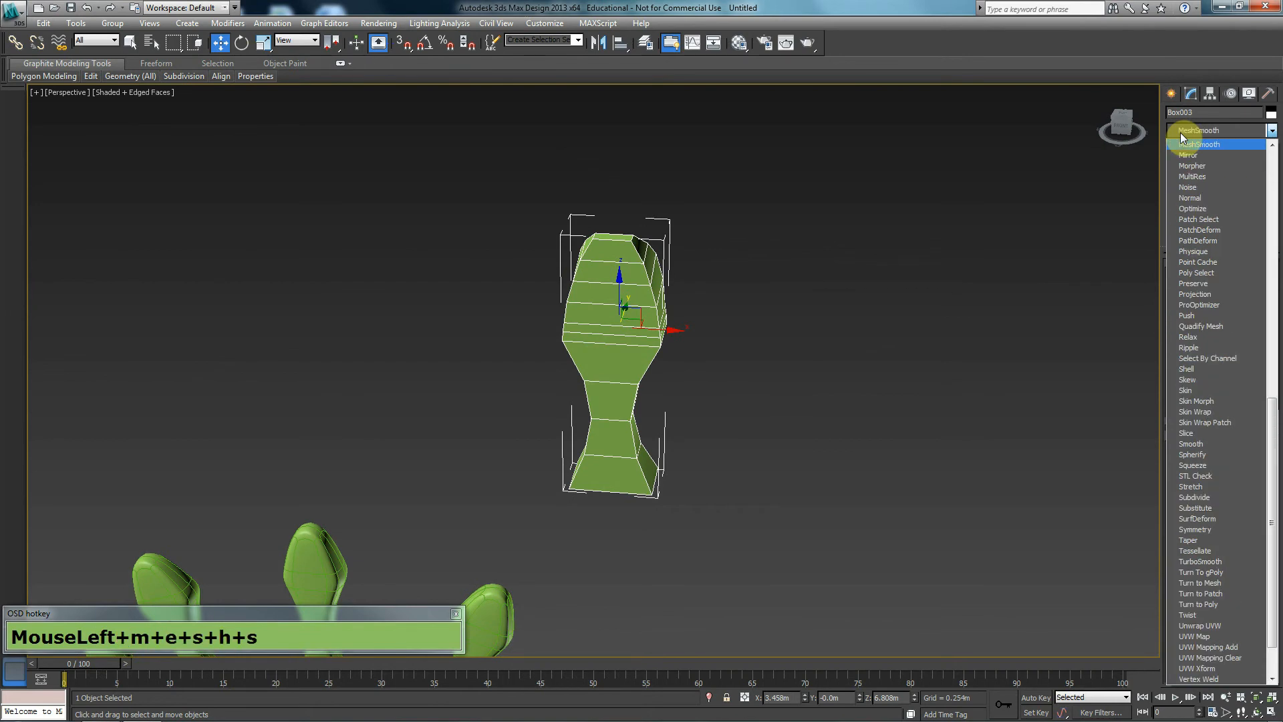
key(Return)
mouse_move(748, 354)
alt+middle_down()
mouse_move(776, 372)
mouse_move(597, 397)
mouse_move(787, 409)
mouse_move(779, 372)
alt+middle_up()
key(F4)
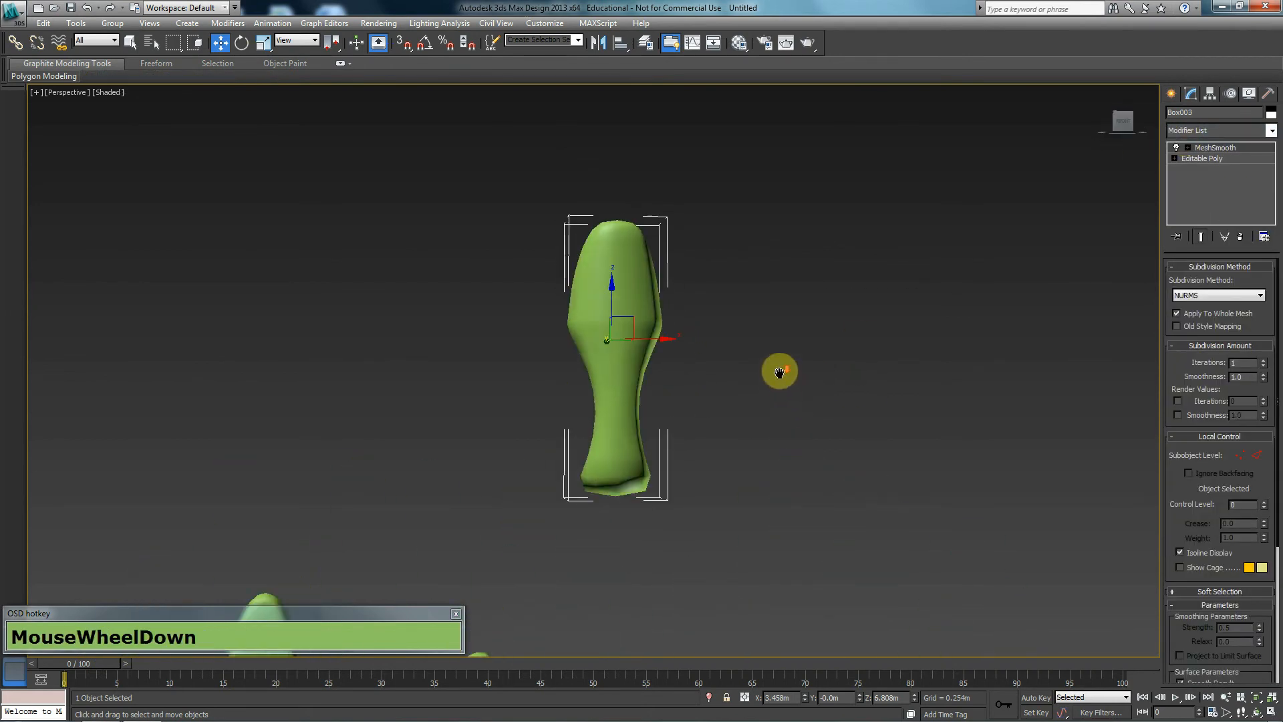
- Move, rotate and scale the thumb in the Front view so its base meets the bulge on the palm's side
scroll(629, 463, down, 5)
key(f)
scroll(613, 484, down, 5)
scroll(651, 411, up, 2)
scroll(653, 415, up, 2)
key(F4)
scroll(646, 428, up, 3)
drag(719, 109, 767, 361)
key(e)
key(ctrl+z)
key(r)
key(r)
key(e)
key(w)
- Align the thumb with the palm's thickness by moving it slightly along the Y axis in the Top view, and check it in Perspective
key(t)
scroll(767, 361, up, 5)
scroll(753, 363, down, 2)
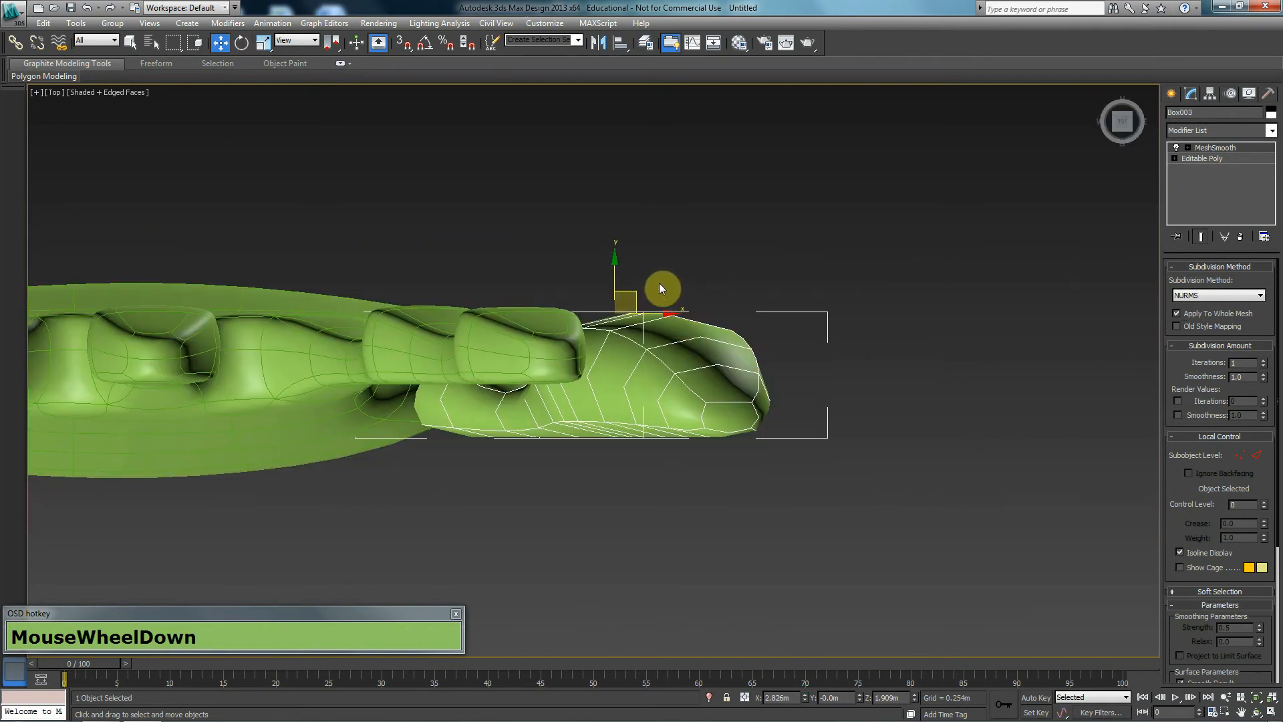
drag(615, 278, 616, 272)
key(p)
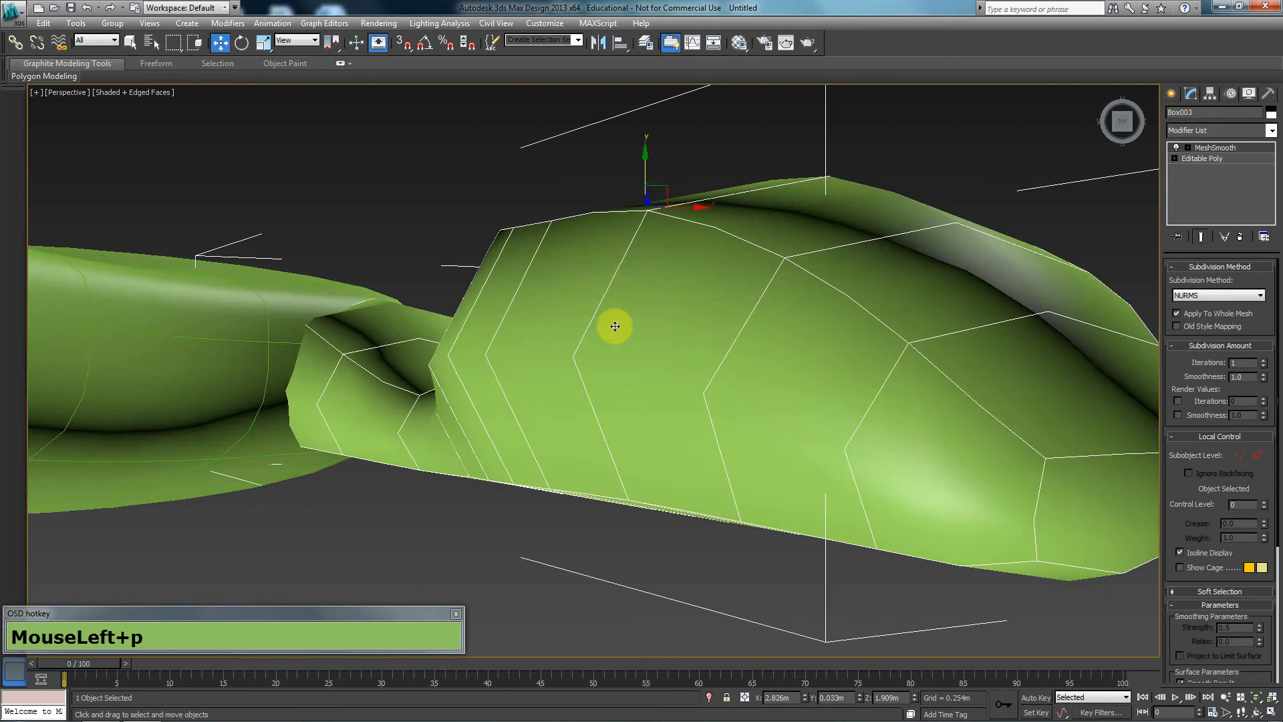
scroll(581, 349, down, 4)
scroll(564, 405, down, 5)
alt+middle_drag(565, 405, 535, 421)
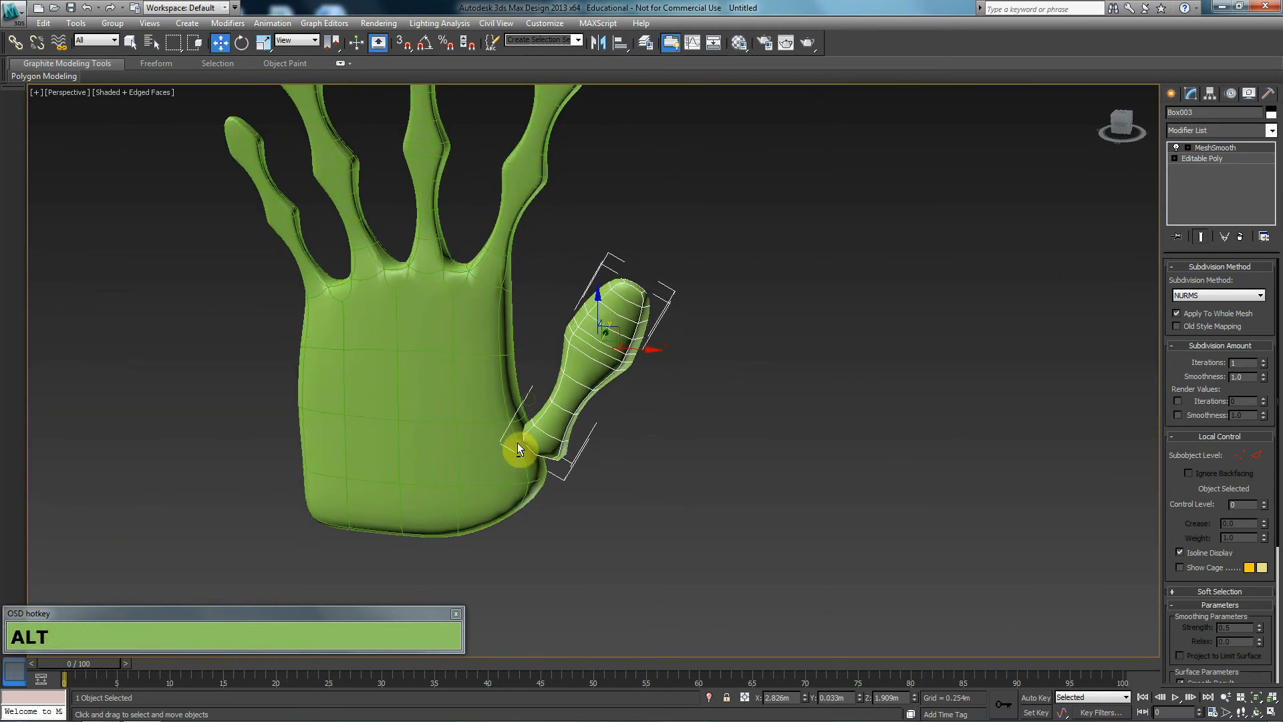
- Delete the palm polygon at the thumb's attachment point in the hand's Editable Poly, and select the thumb
click(515, 459)
click(1241, 157)
click(1201, 236)
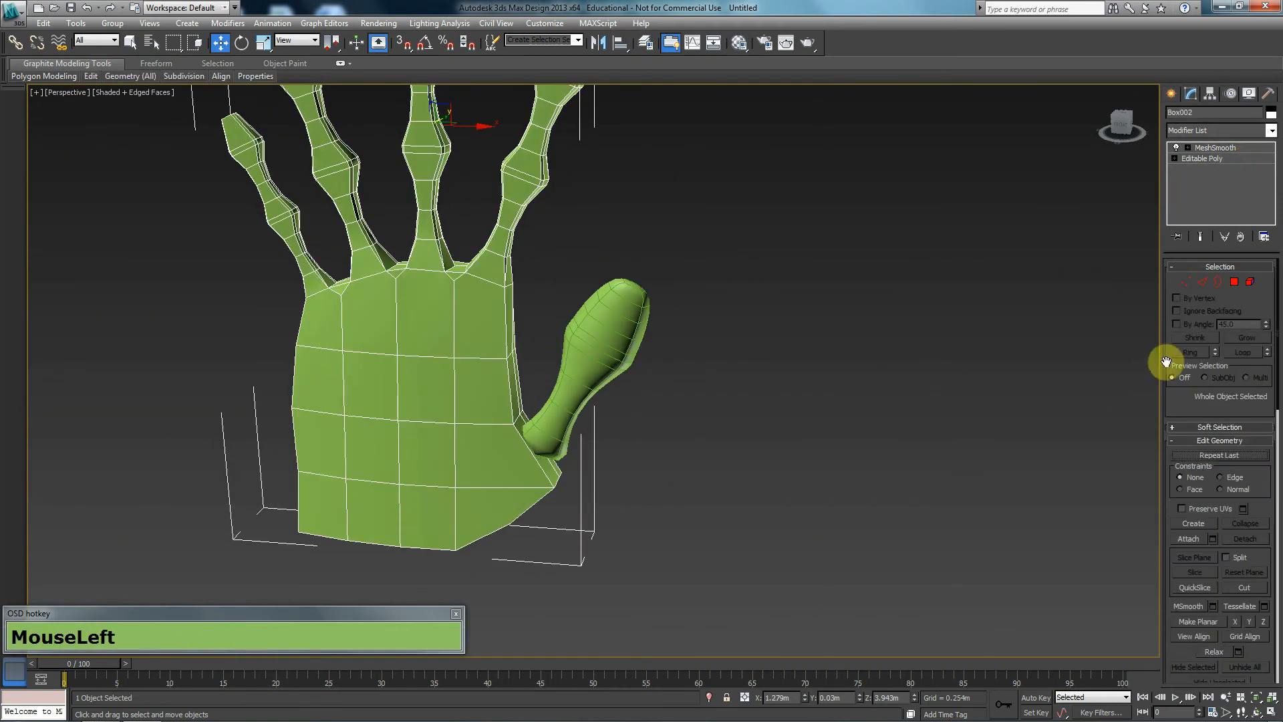
click(1234, 282)
alt+middle_drag(687, 444, 570, 481)
ctrl+click(491, 543)
key(ctrl+Delete)
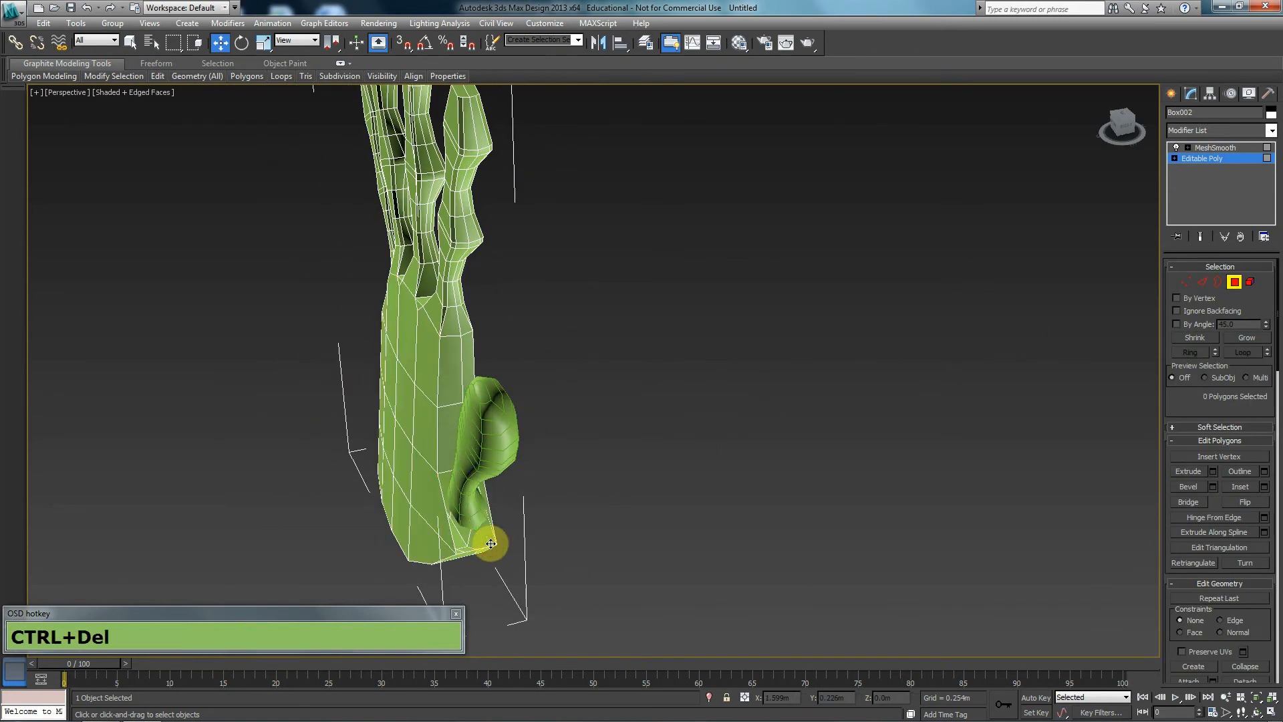
click(1234, 282)
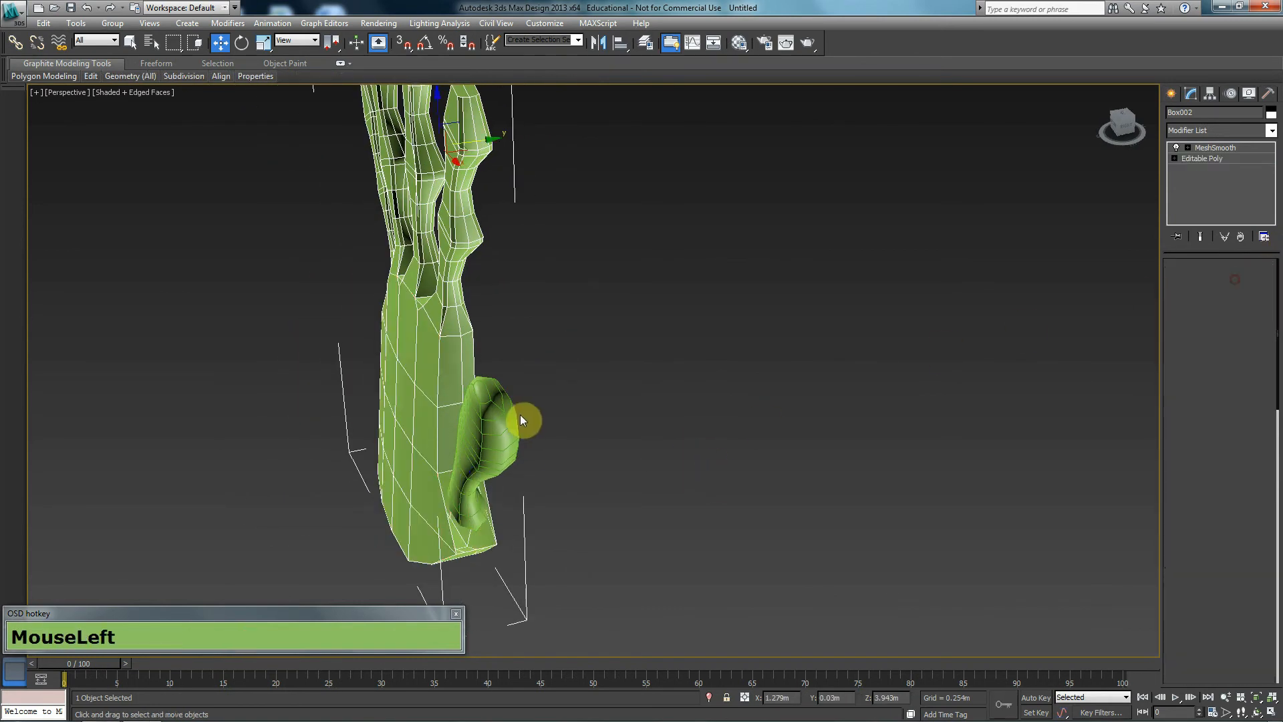
click(519, 409)
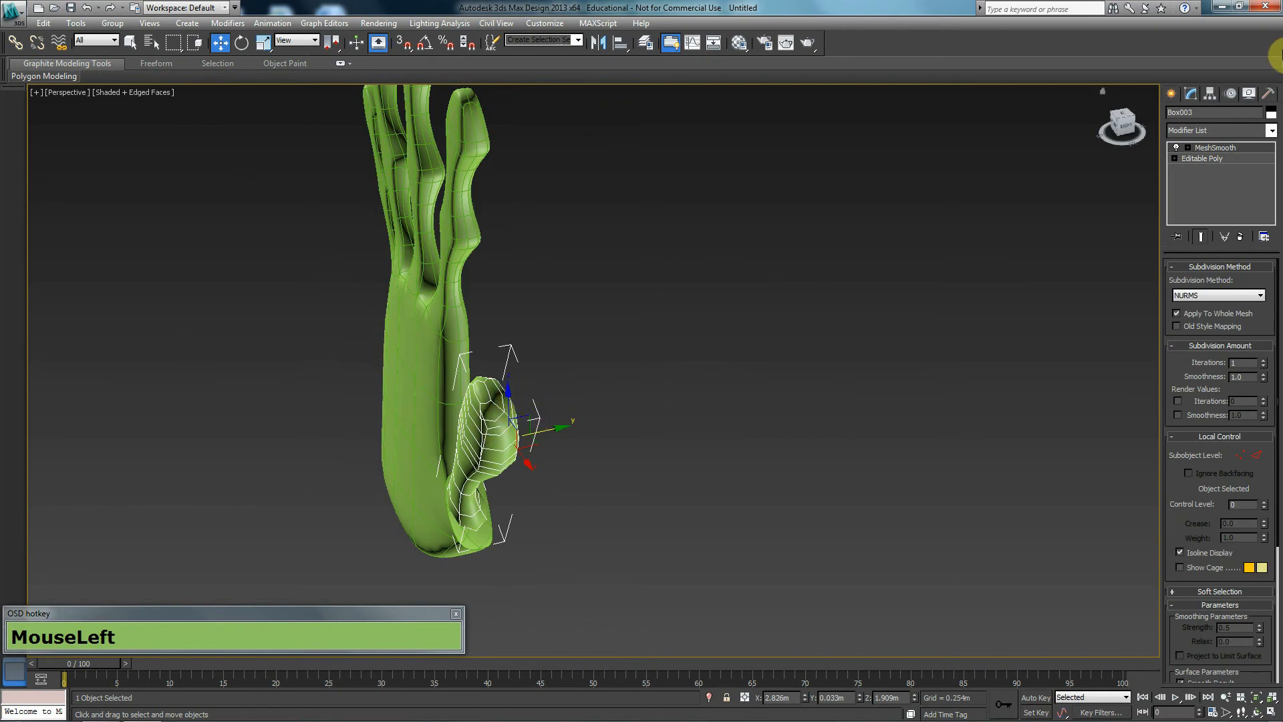
- Remove the thumb's MeshSmooth modifier and connect the ring of edges across its sides with 1 segment
click(1241, 237)
key(2)
click(501, 459)
shift+click(496, 430)
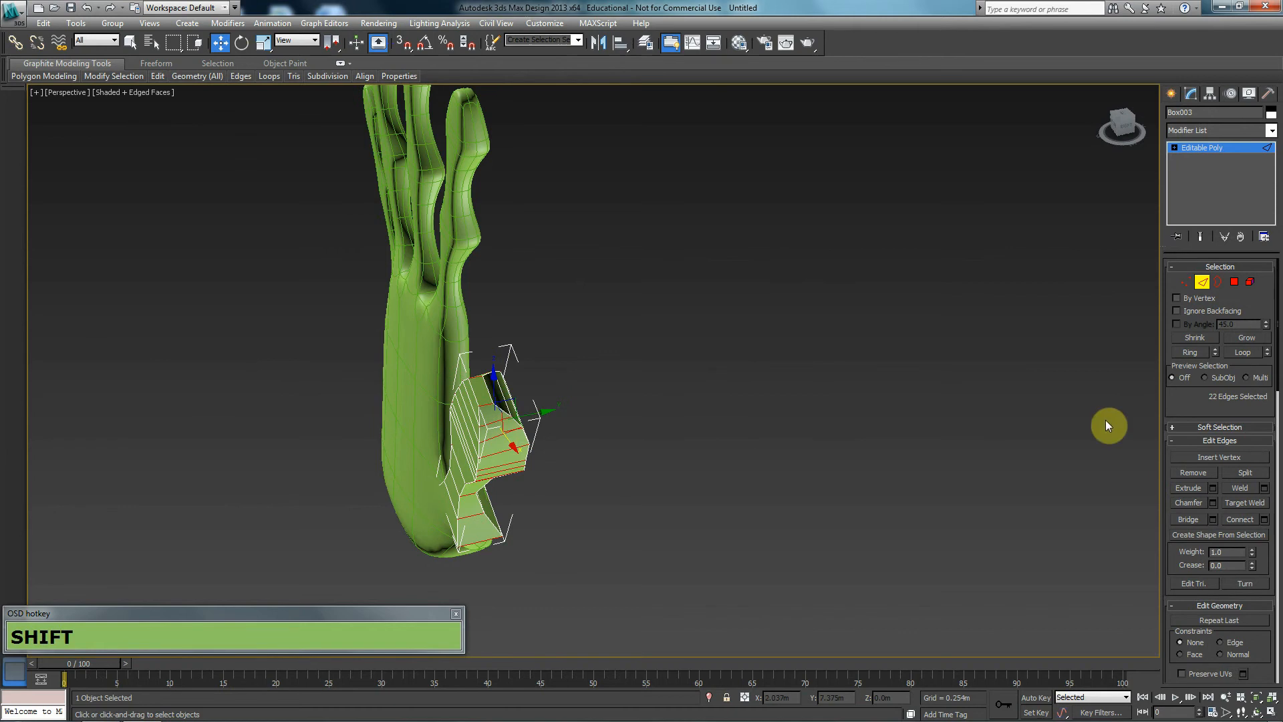
click(1263, 520)
right_click(605, 378)
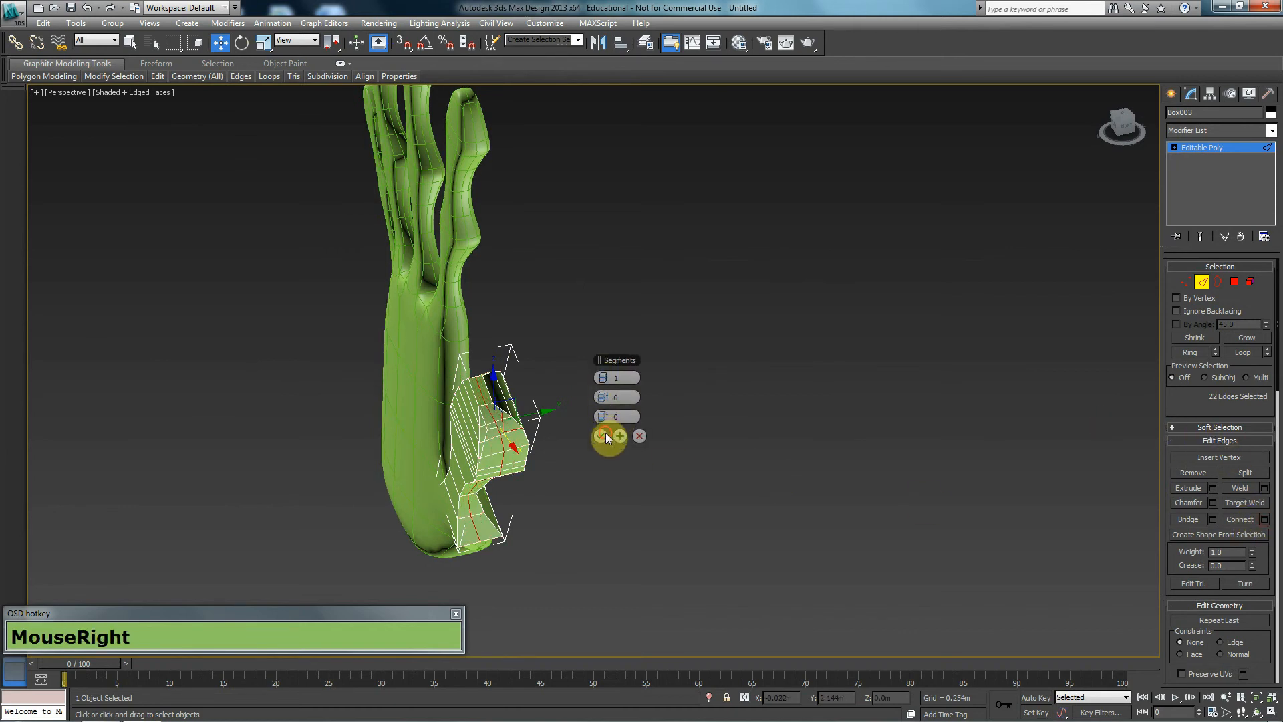
click(605, 433)
- Uniformly scale up the new edge loop around the thumb to round its sides
alt+middle_drag(607, 481, 530, 487)
key(r)
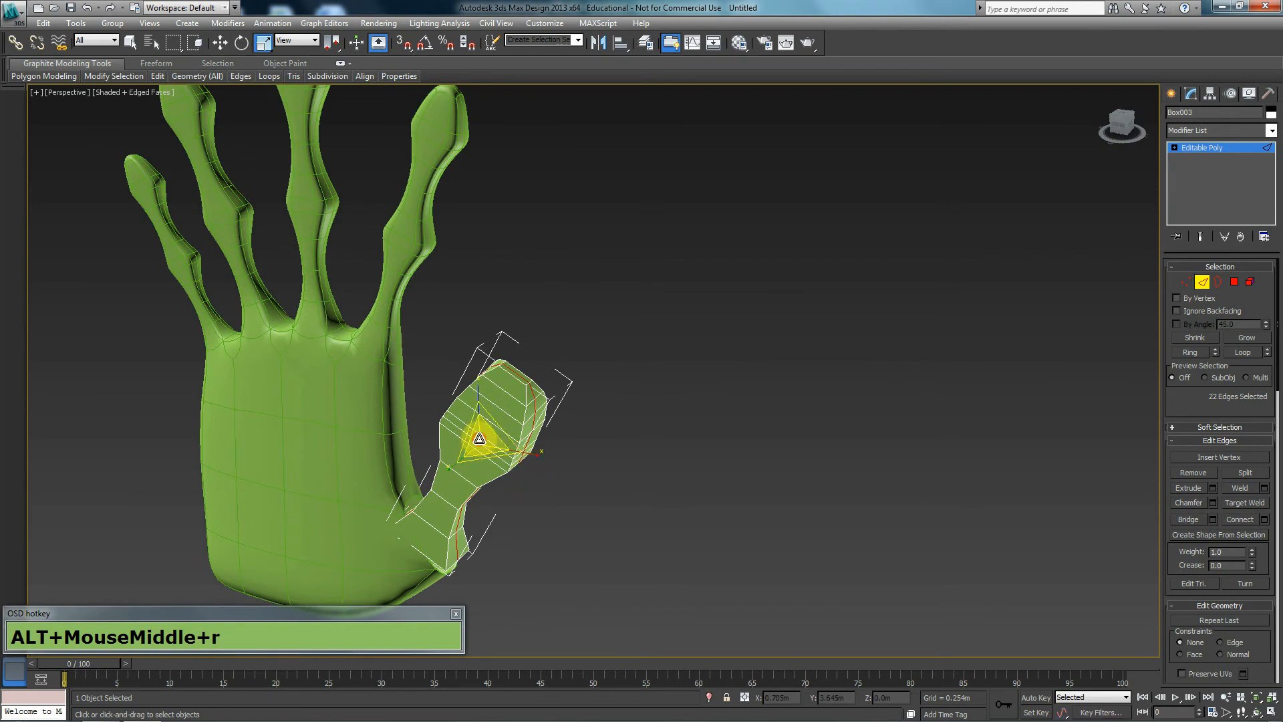
drag(479, 438, 478, 436)
alt+middle_drag(474, 446, 527, 481)
mouse_move(441, 473)
alt+middle_down()
mouse_move(481, 435)
mouse_move(438, 463)
alt+middle_up()
scroll(267, 387, up, 4)
middle_drag(267, 387, 567, 402)
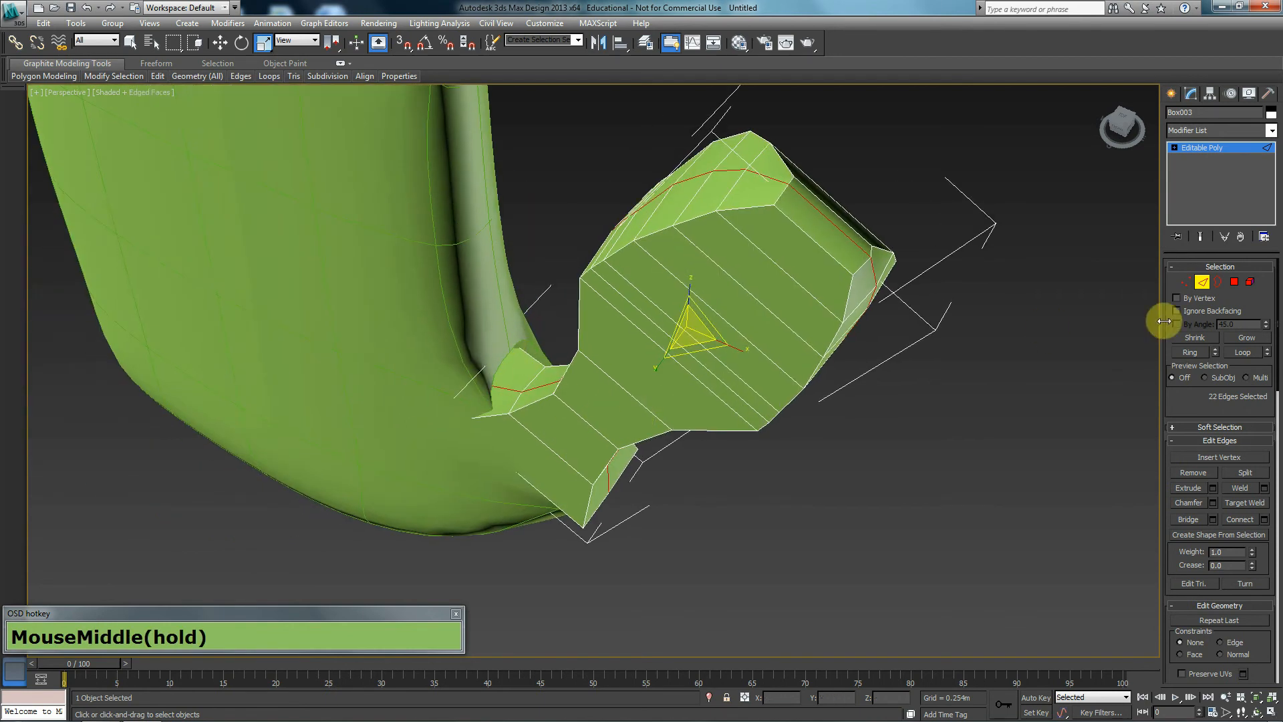
click(1202, 281)
- Move the thumb up and away from the palm in the Front view
drag(475, 298, 540, 371)
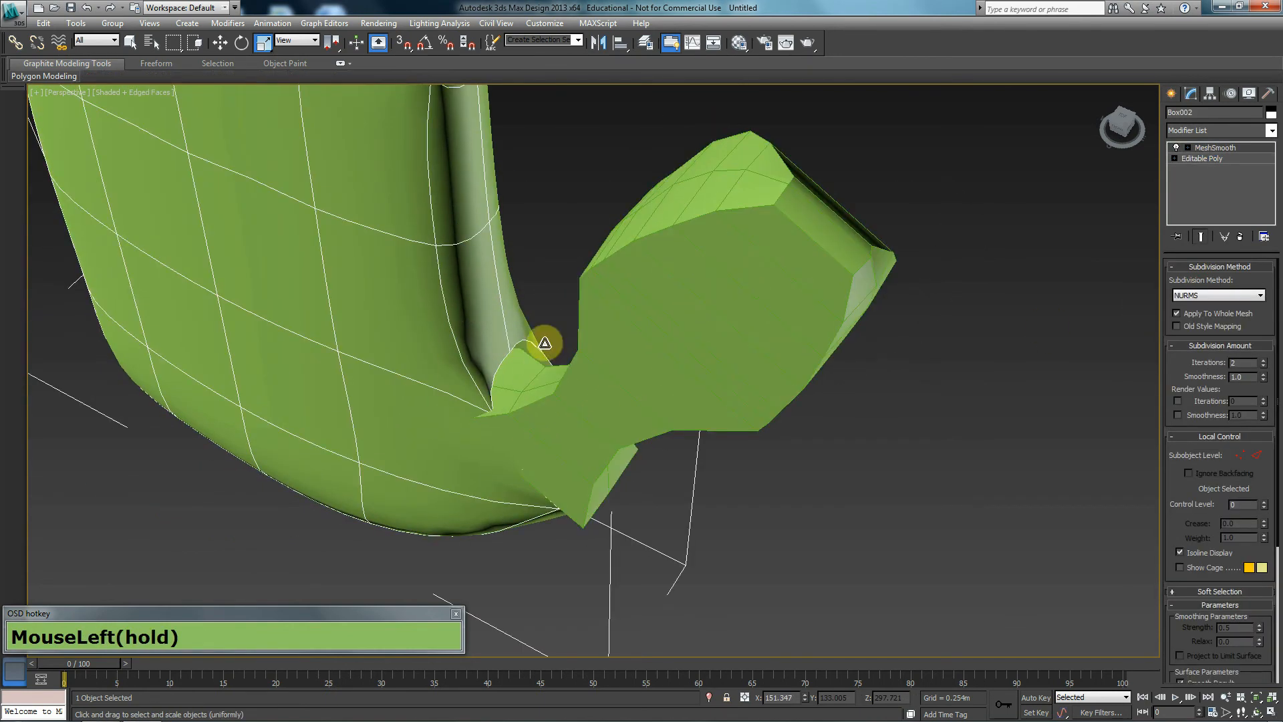
click(582, 432)
key(f)
key(z)
scroll(600, 449, up, 2)
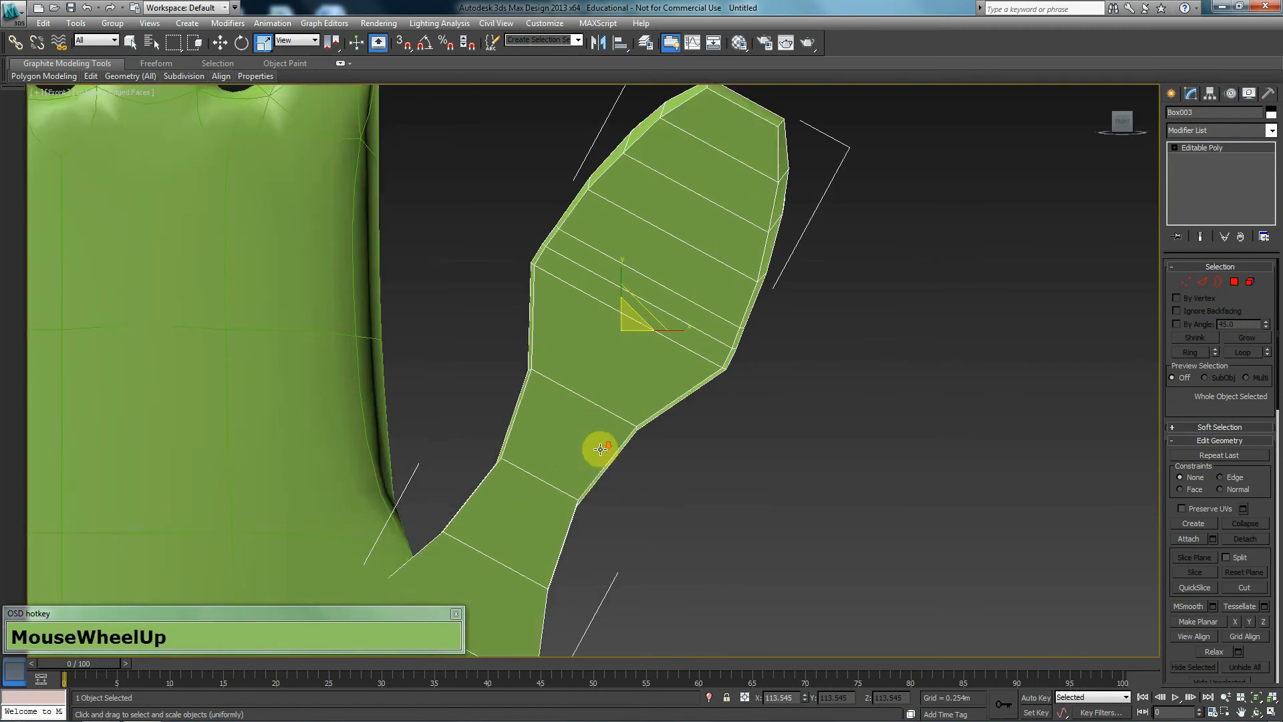
scroll(600, 449, down, 2)
key(w)
mouse_move(627, 332)
mouse_down()
mouse_move(636, 306)
mouse_move(658, 309)
mouse_up()
- Attach the thumb to the hand's Editable Poly, working in wireframe display
key(F3)
drag(553, 295, 464, 372)
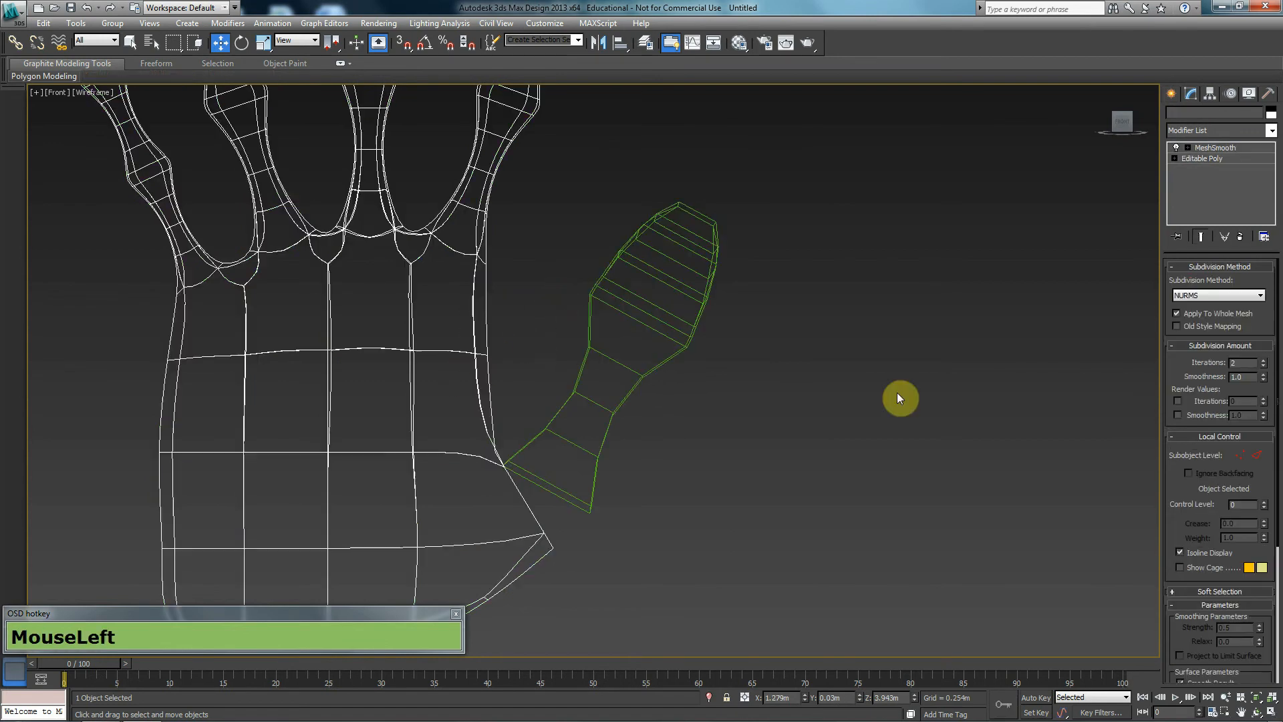
click(1220, 159)
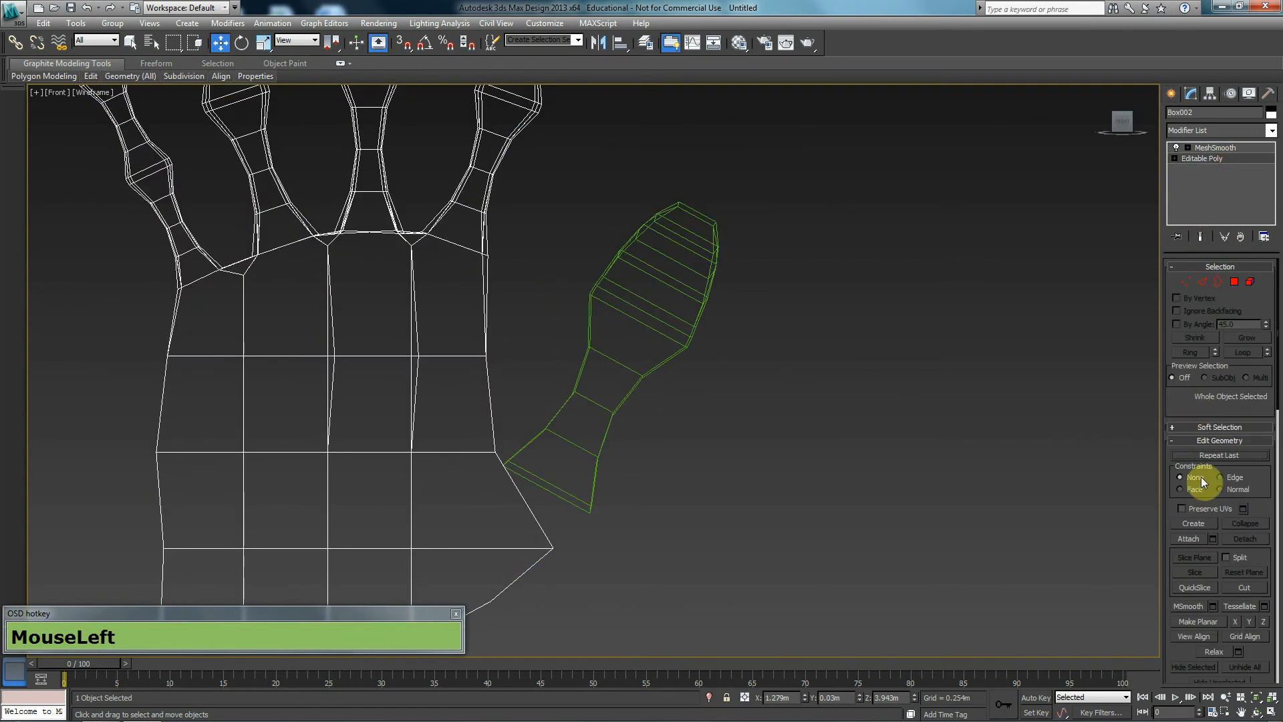
click(1196, 536)
click(631, 369)
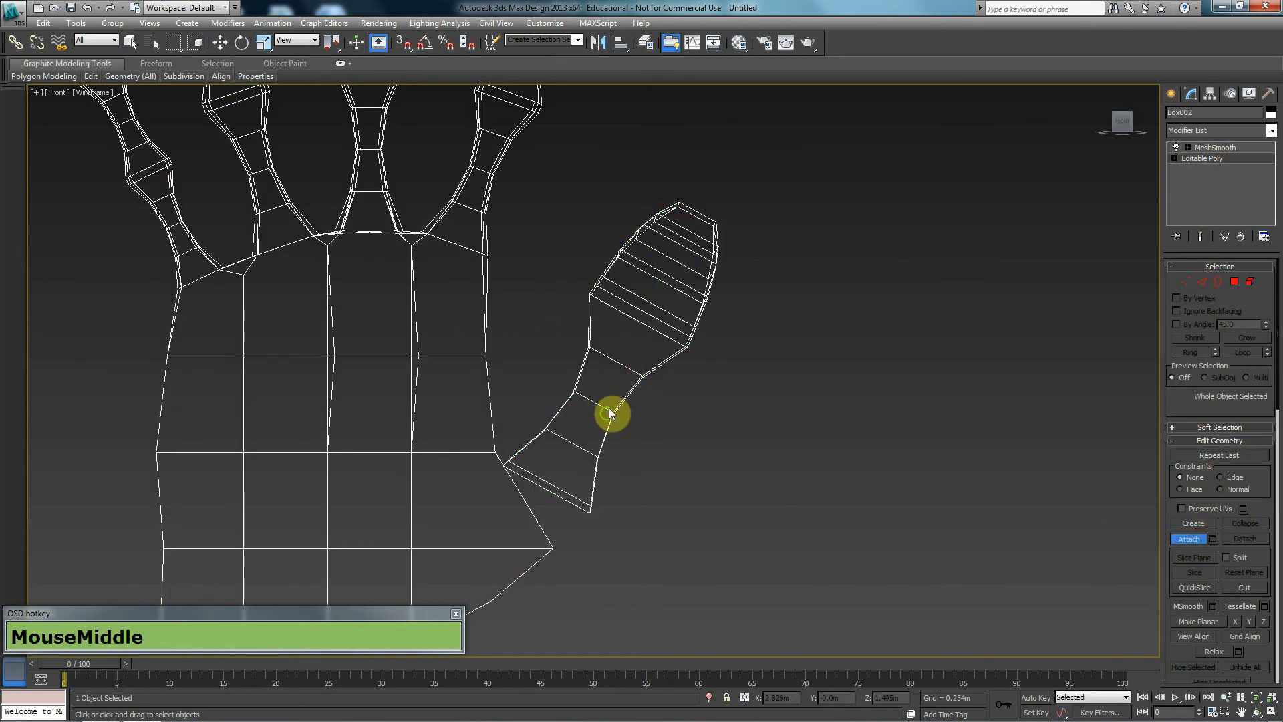
- Move the thumb element so the upper corner of its base meets the palm's side vertex above the bulge
scroll(621, 361, up, 2)
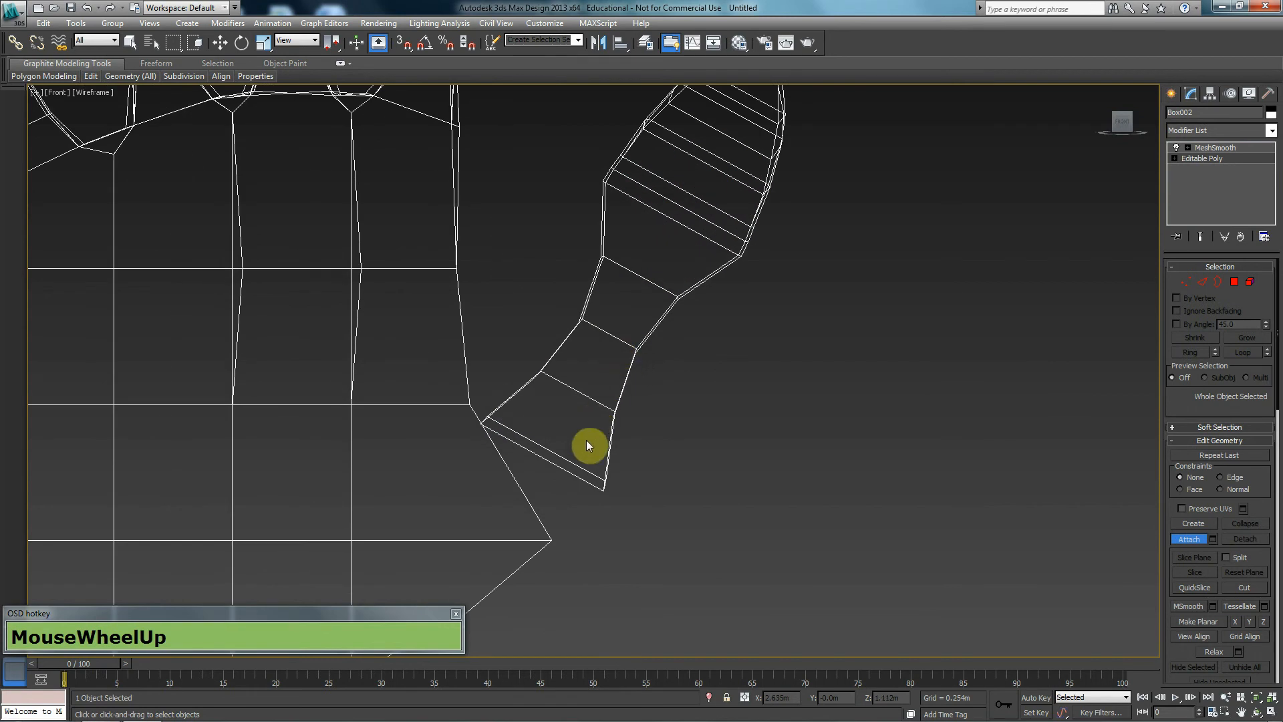
click(1250, 282)
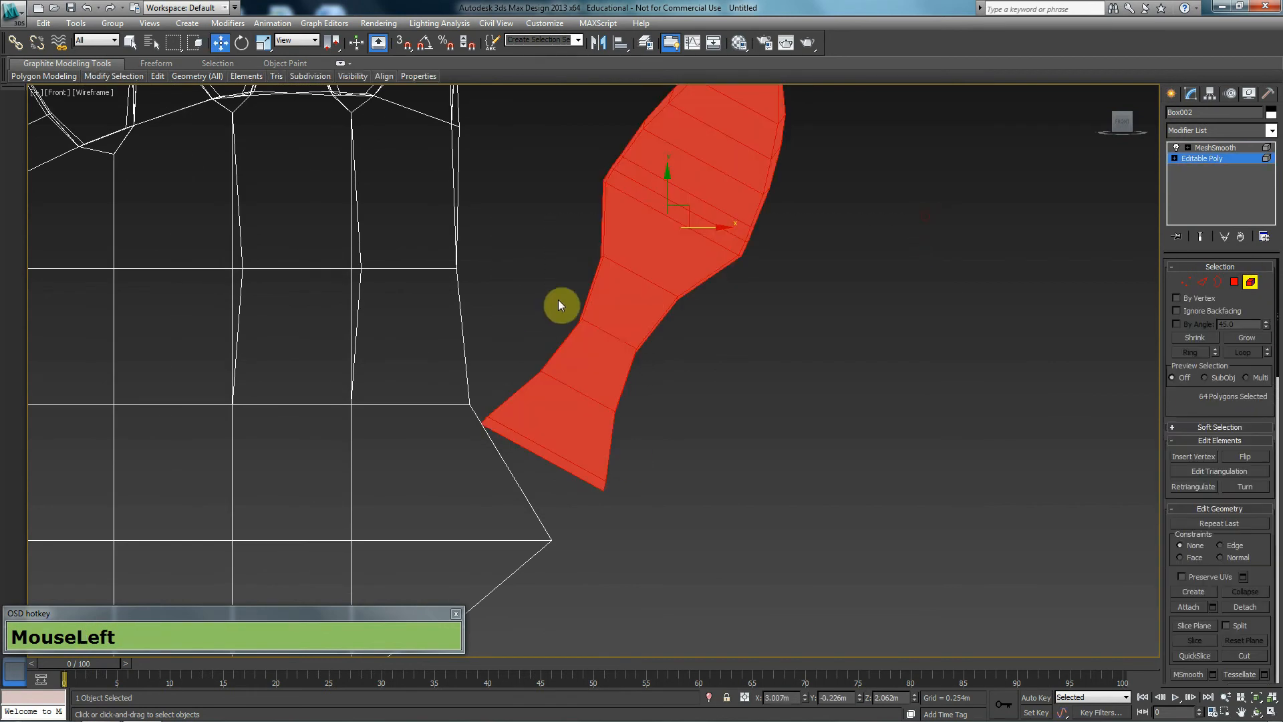
drag(689, 212, 678, 195)
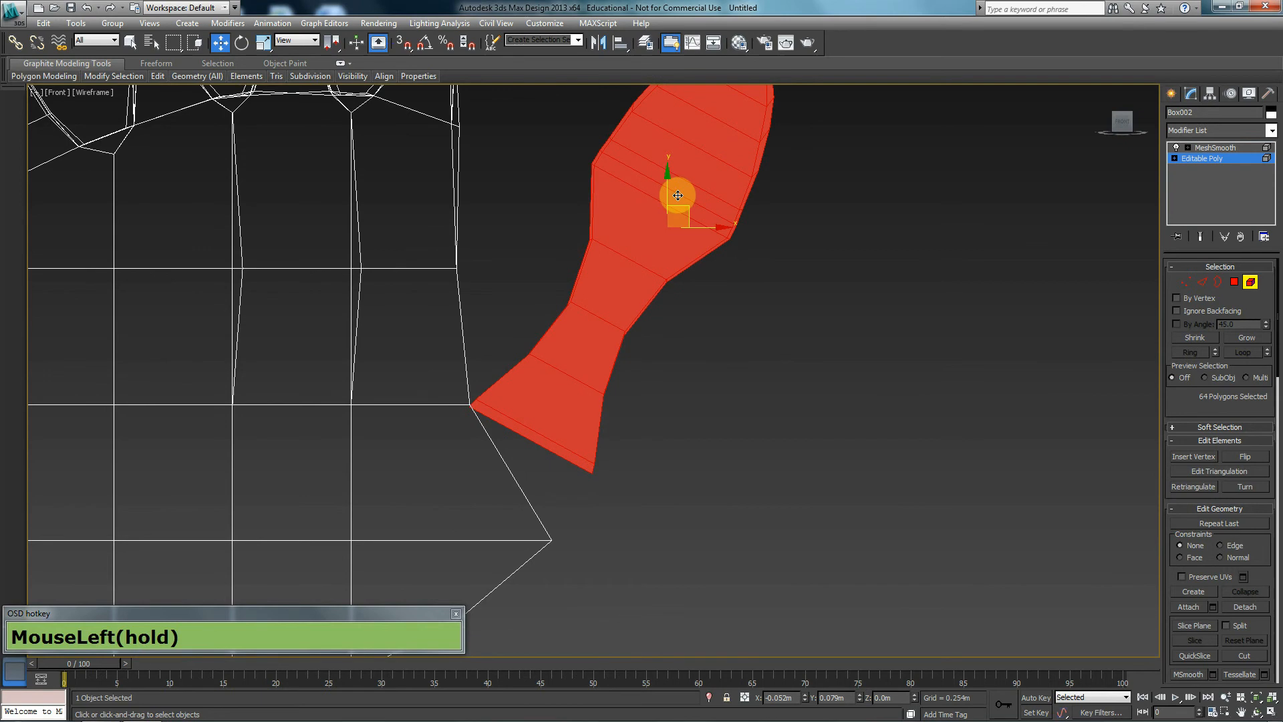
- Try to target weld the vertex at the tip of the palm's bulge to the thumb's lower base vertex
key(1)
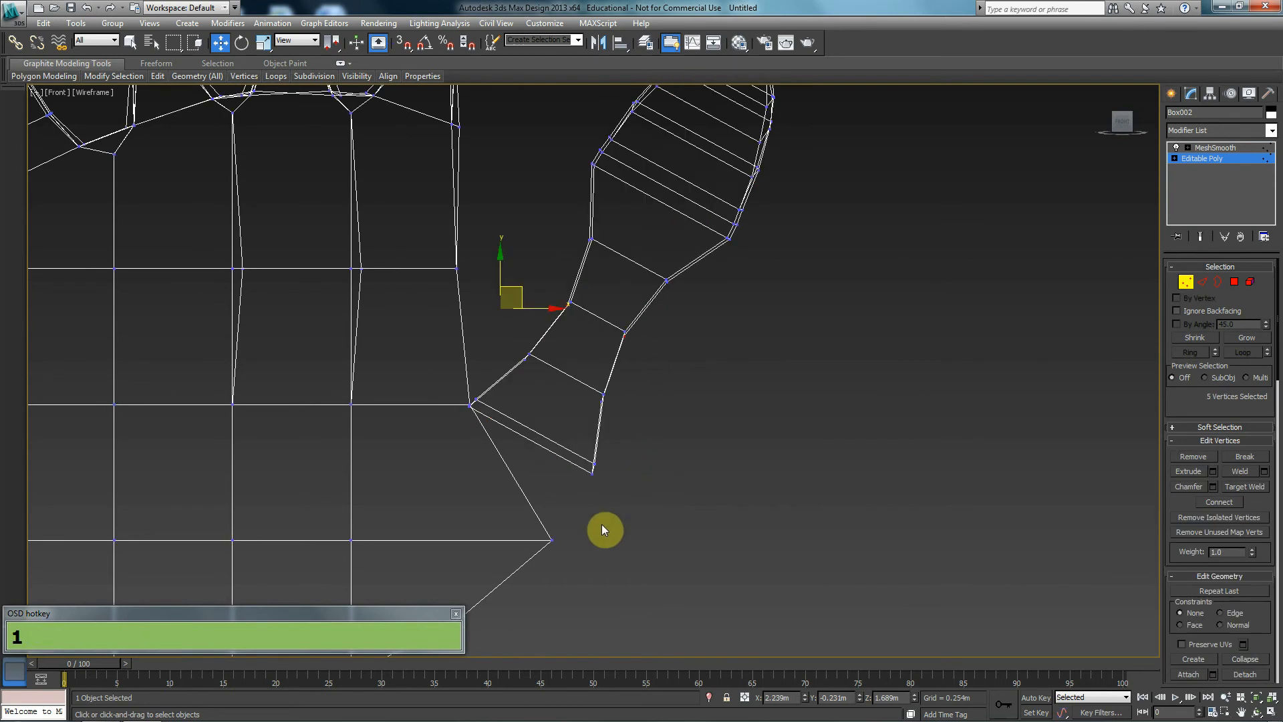
drag(585, 534, 518, 568)
key(p)
alt+middle_drag(604, 522, 619, 492)
alt+middle_drag(810, 504, 760, 516)
click(760, 514)
click(1245, 487)
click(536, 545)
click(565, 459)
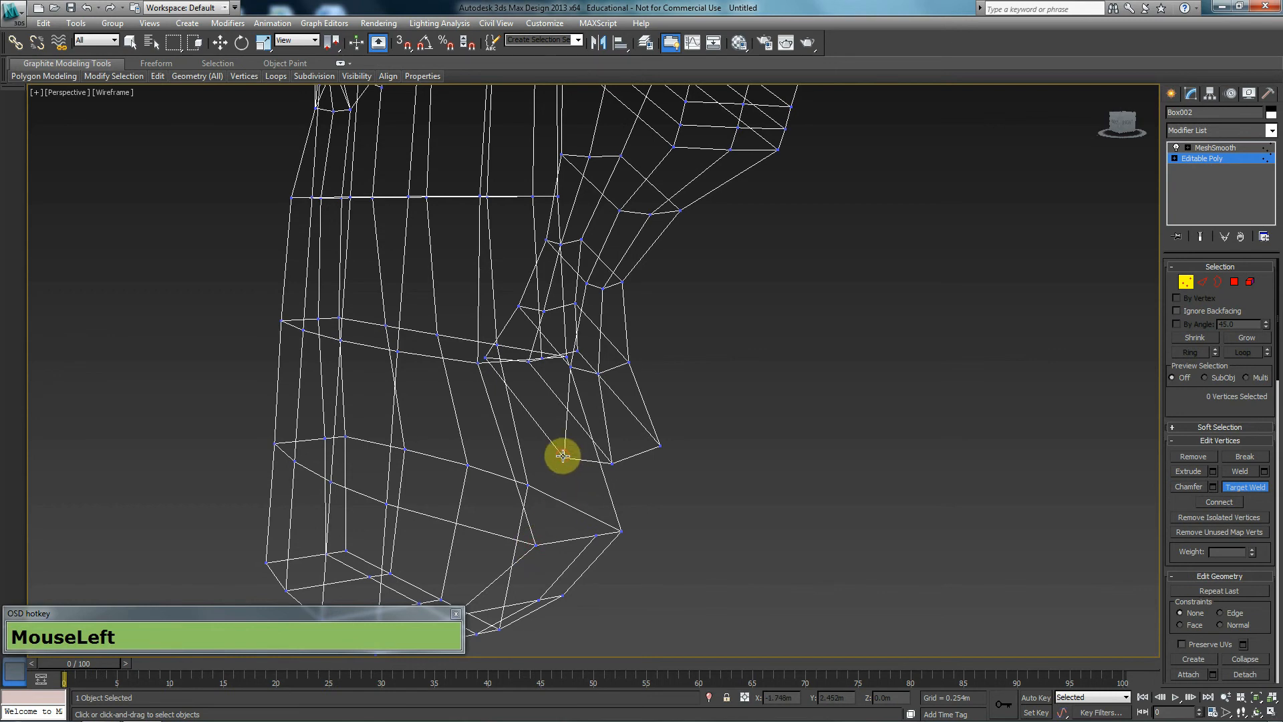
- Delete the two polygons closing the base of the thumb
key(F3)
alt+middle_drag(774, 518, 840, 470)
click(1234, 281)
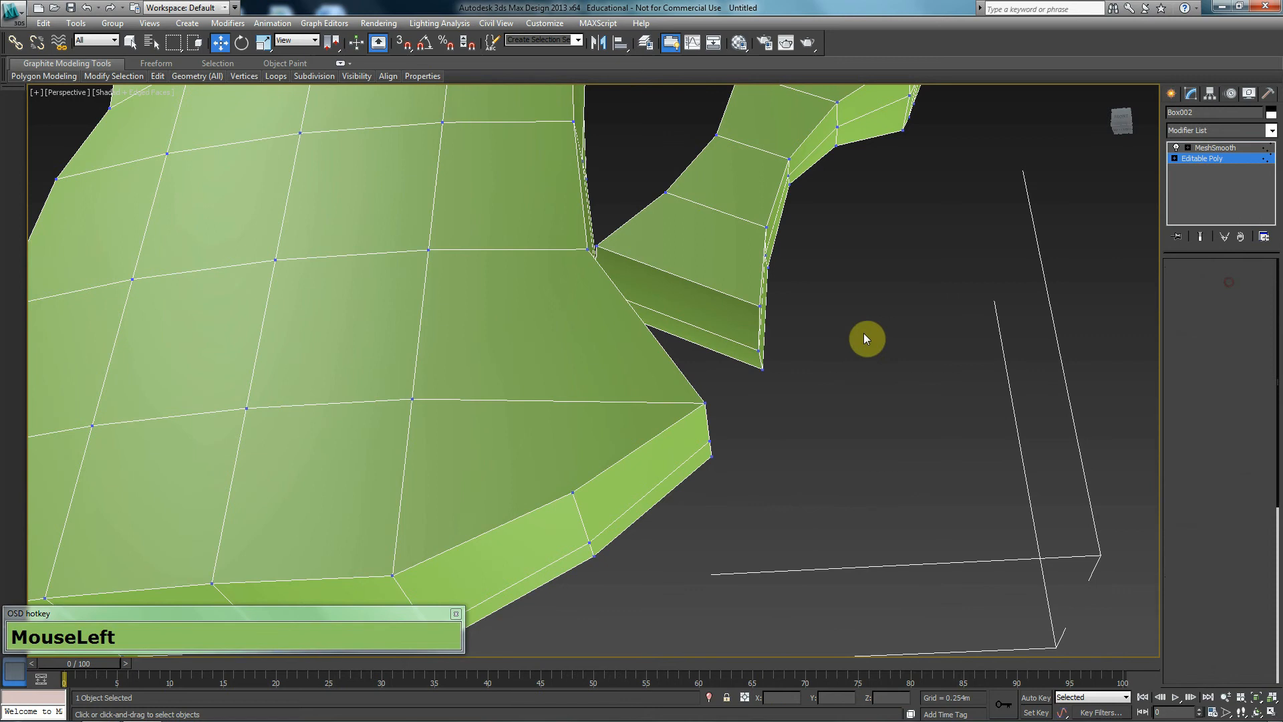
click(712, 314)
ctrl+click(723, 355)
key(ctrl+Delete)
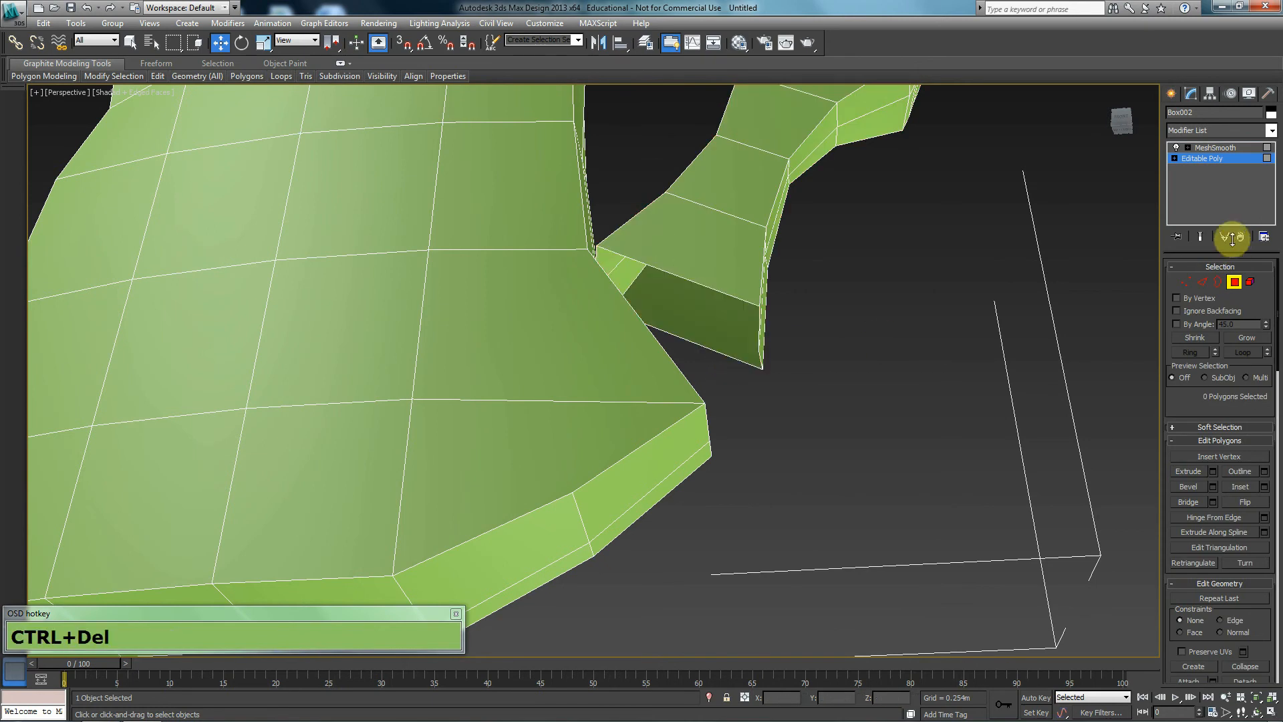
- Target weld the palm's lower vertices around the attachment opening to the matching lower base vertices of the thumb
click(1185, 281)
alt+middle_drag(991, 329, 940, 390)
click(1241, 486)
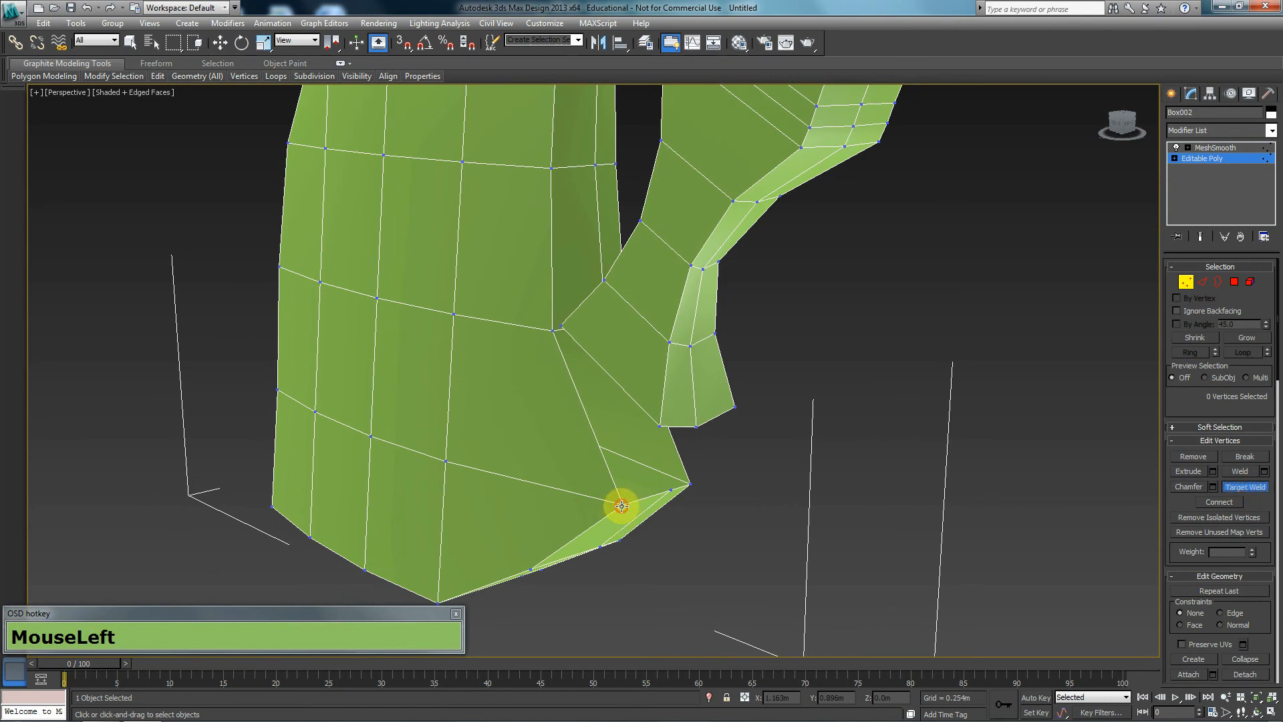
click(659, 425)
click(672, 488)
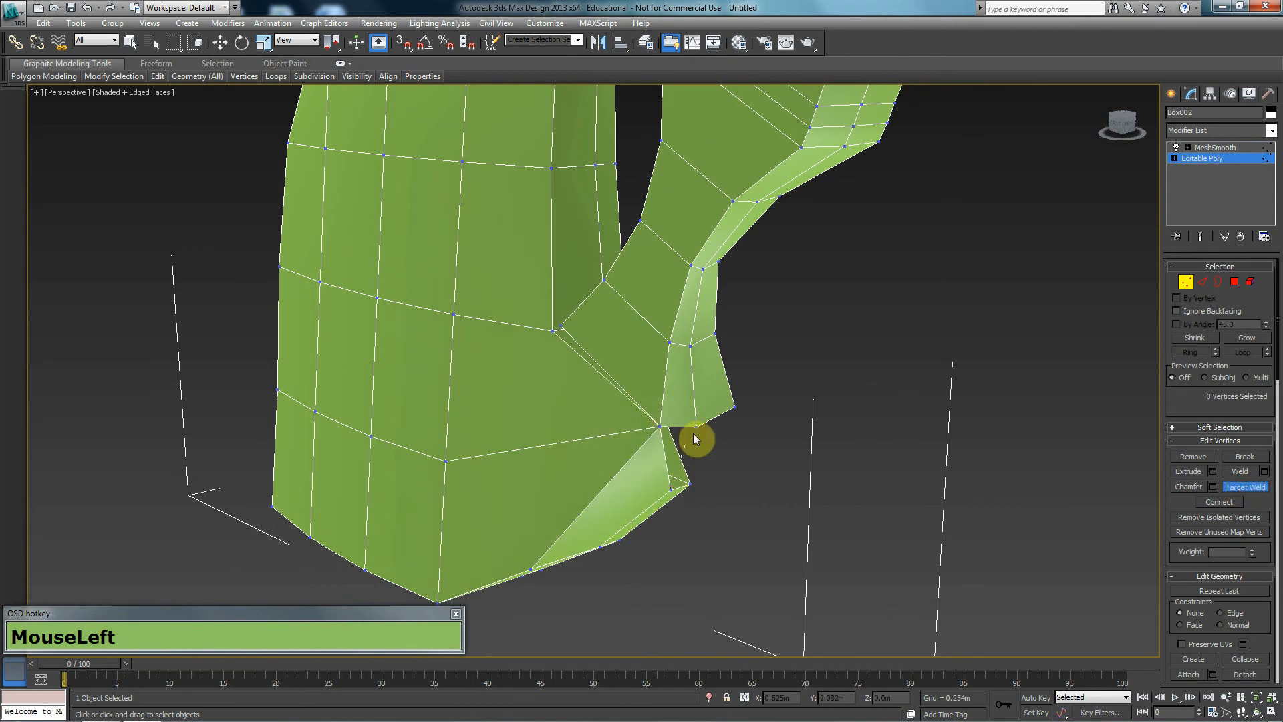
click(694, 428)
alt+middle_drag(694, 428, 544, 527)
click(534, 518)
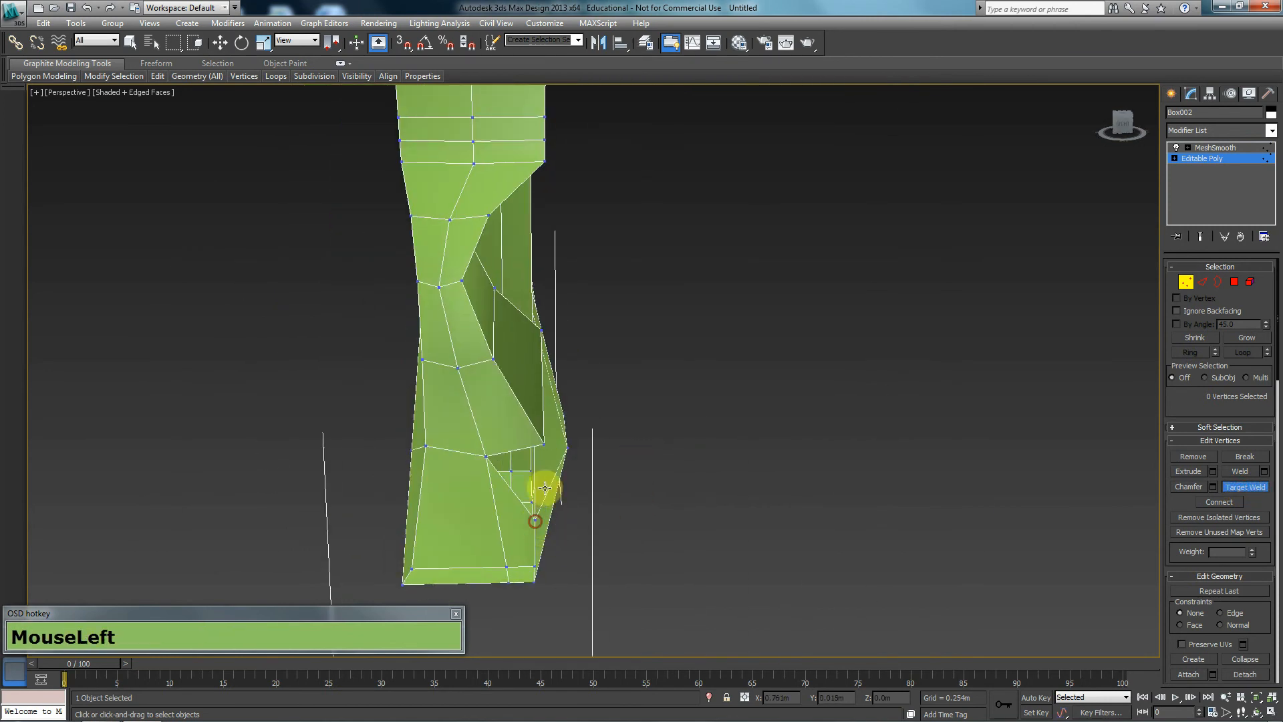
mouse_move(538, 444)
alt+middle_down()
mouse_move(406, 467)
mouse_move(370, 321)
mouse_move(399, 393)
alt+middle_up()
- Target weld the remaining upper vertices between the palm and the thumb's base, and leave vertex editing
key(F3)
scroll(398, 393, up, 5)
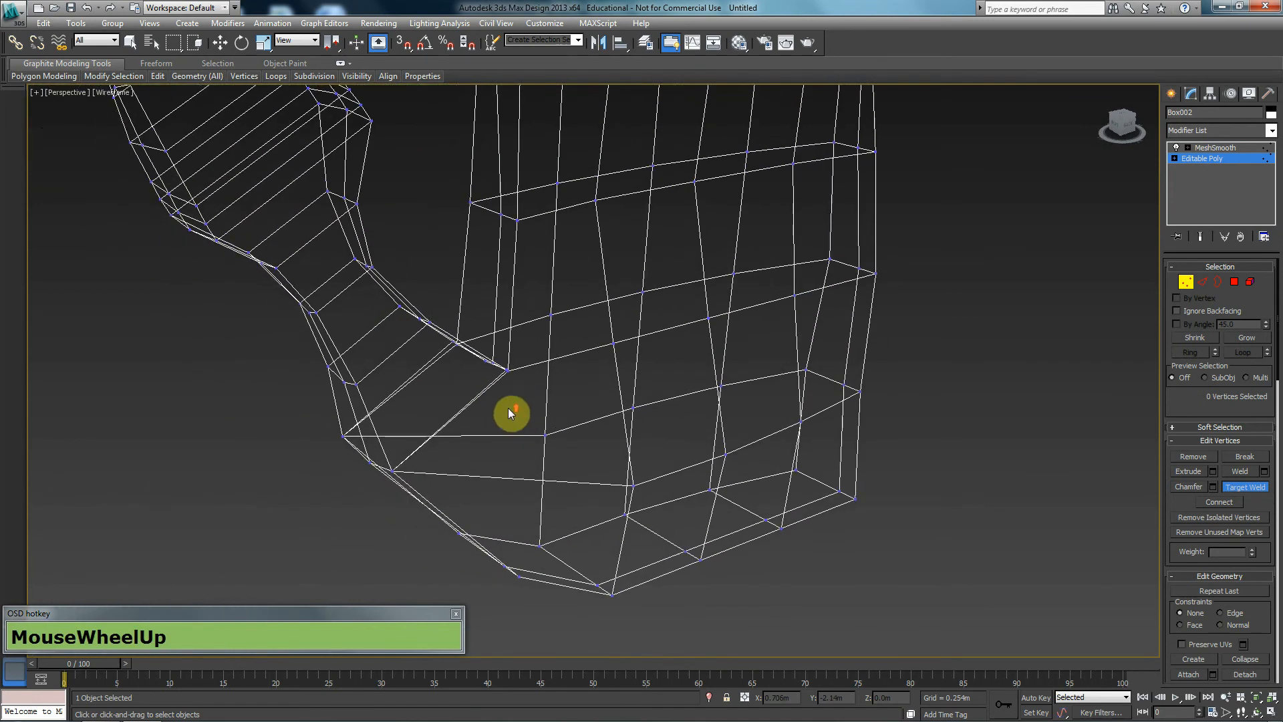
click(470, 376)
alt+middle_drag(427, 393, 446, 384)
drag(458, 332, 450, 323)
alt+middle_drag(449, 324, 494, 351)
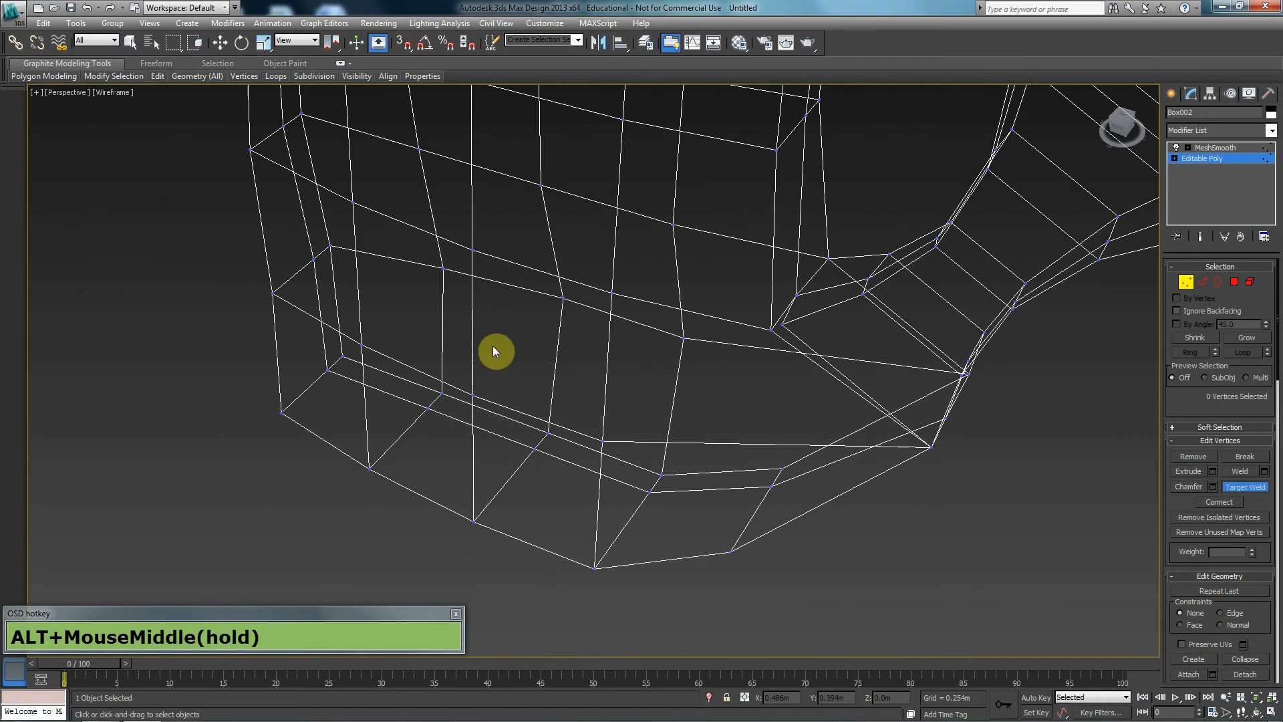
click(773, 329)
click(781, 324)
key(w)
scroll(1105, 427, down, 4)
key(F3)
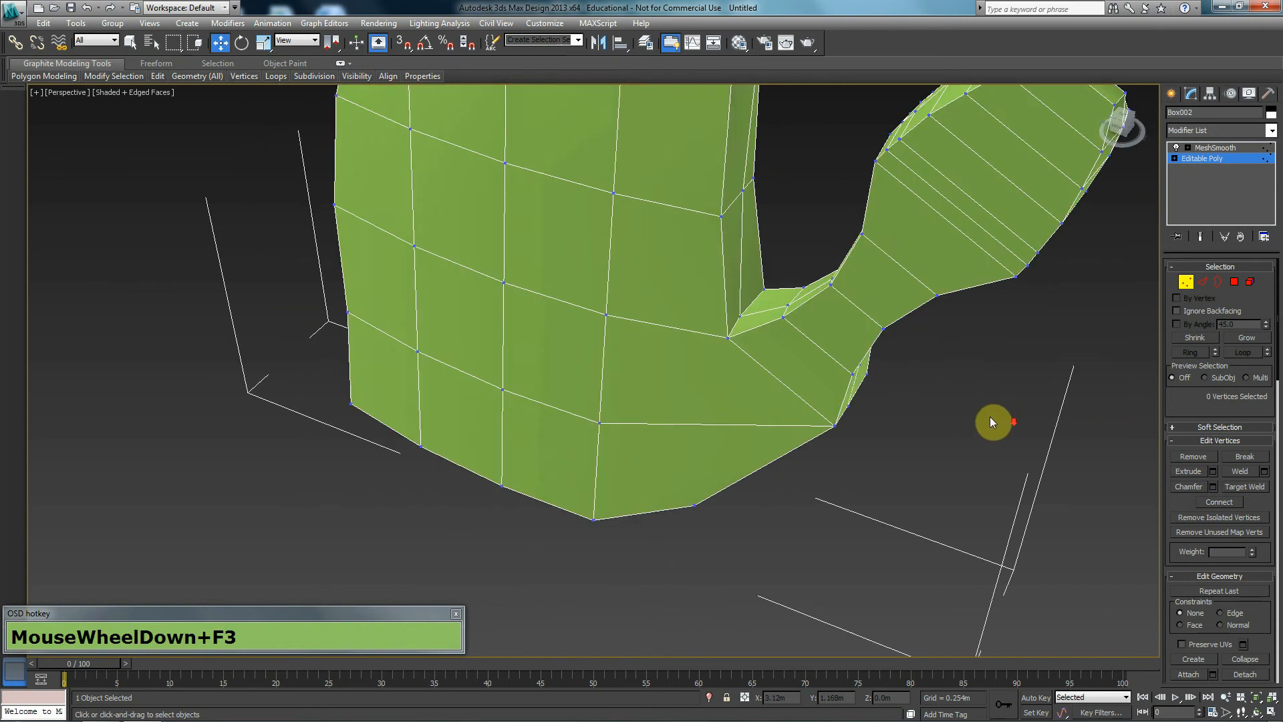
scroll(1020, 398, down, 2)
click(1179, 282)
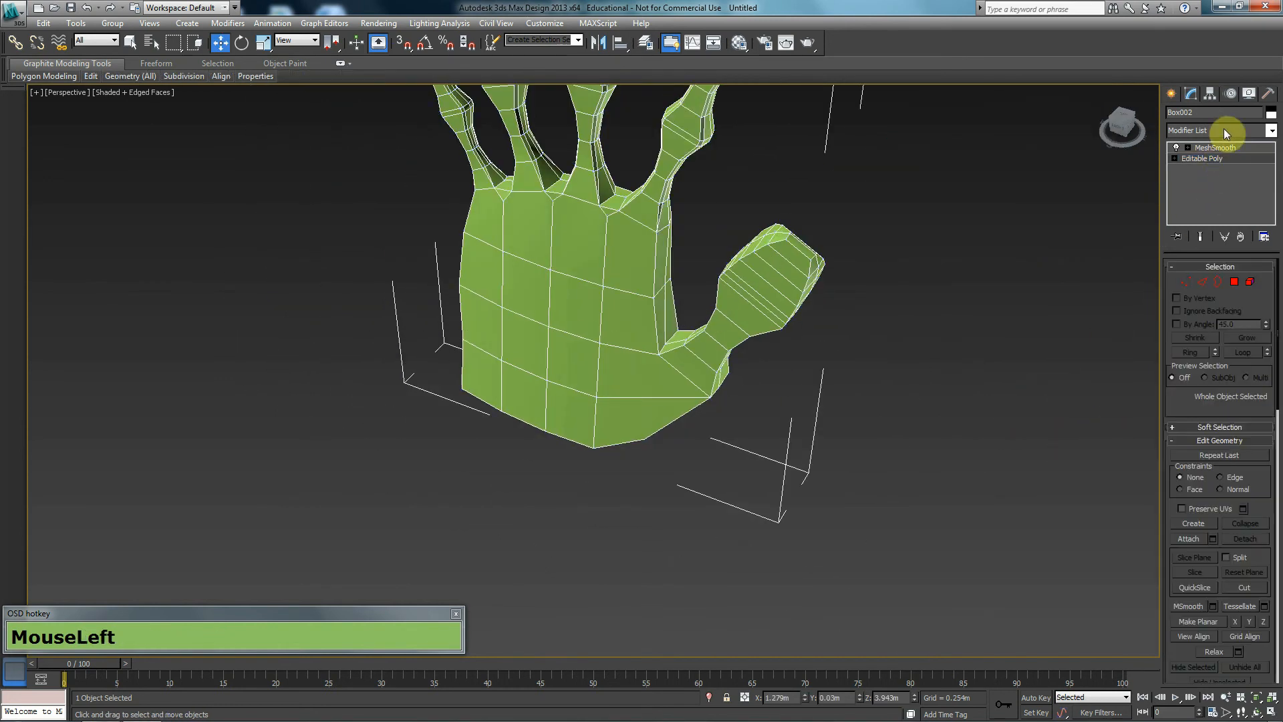
- Restore the MeshSmooth result and examine the smoothed hand with its edges hidden in Perspective and Front views
click(1225, 147)
click(917, 361)
key(F4)
scroll(695, 375, down, 3)
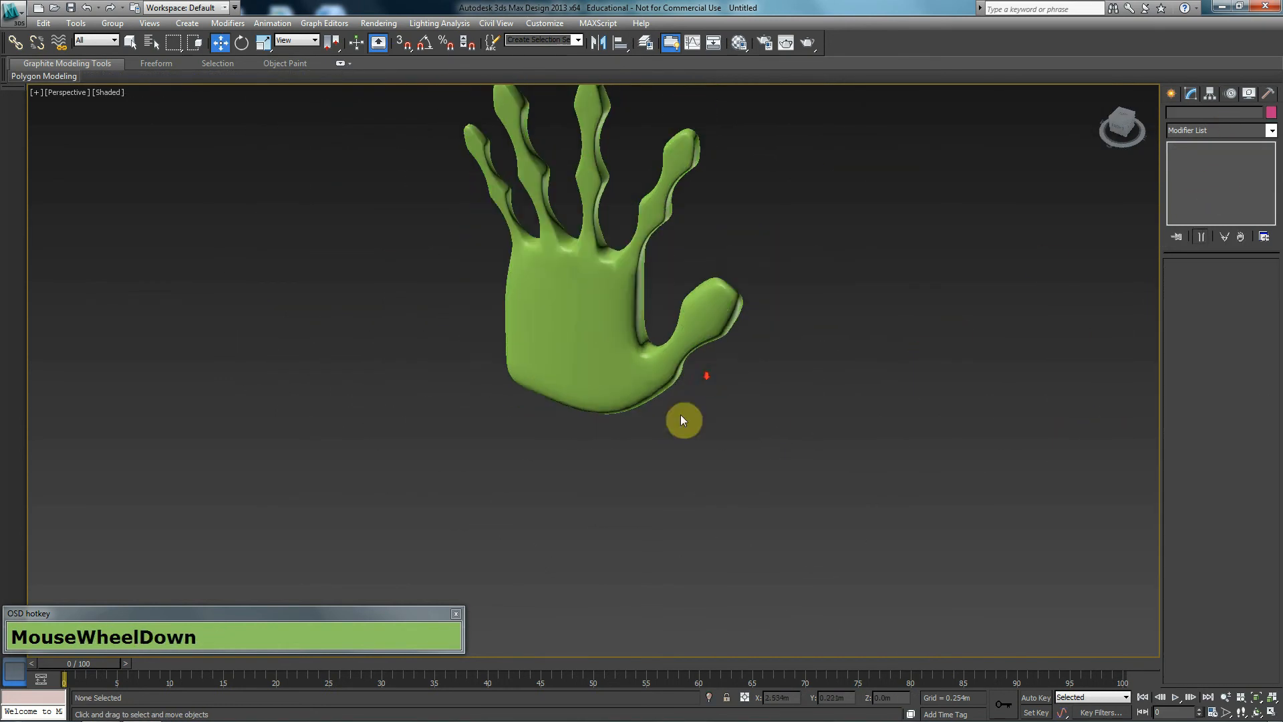
key(f)
scroll(705, 397, down, 2)
scroll(695, 398, down, 6)
click(735, 421)
middle_drag(760, 404, 816, 392)
scroll(568, 411, up, 2)
key(F4)
- Delete the eight polygons closing the wrist end of the palm in the hand's Editable Poly
click(568, 411)
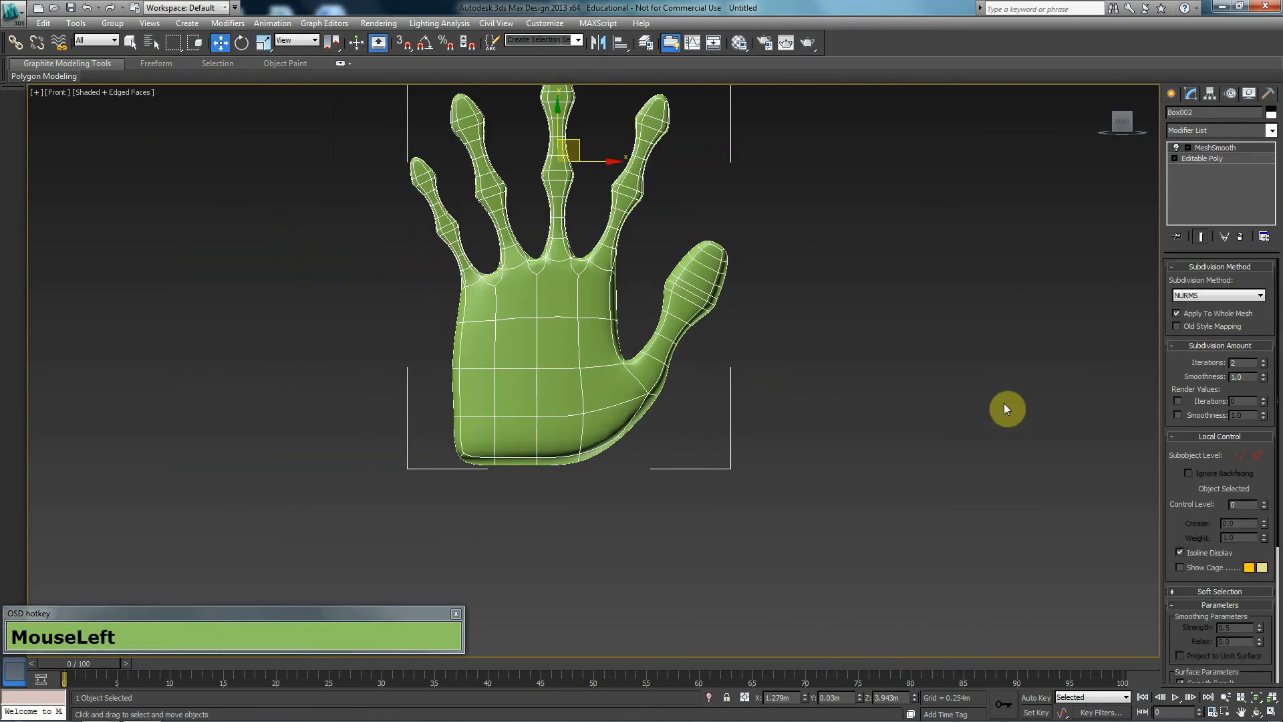
key(p)
scroll(839, 431, down, 1)
click(1208, 162)
click(1234, 282)
alt+middle_drag(868, 347, 714, 368)
click(588, 376)
ctrl+click(594, 392)
ctrl+click(564, 401)
ctrl+click(562, 386)
ctrl+click(522, 393)
ctrl+click(520, 407)
ctrl+click(501, 409)
ctrl+click(494, 399)
key(ctrl+Delete)
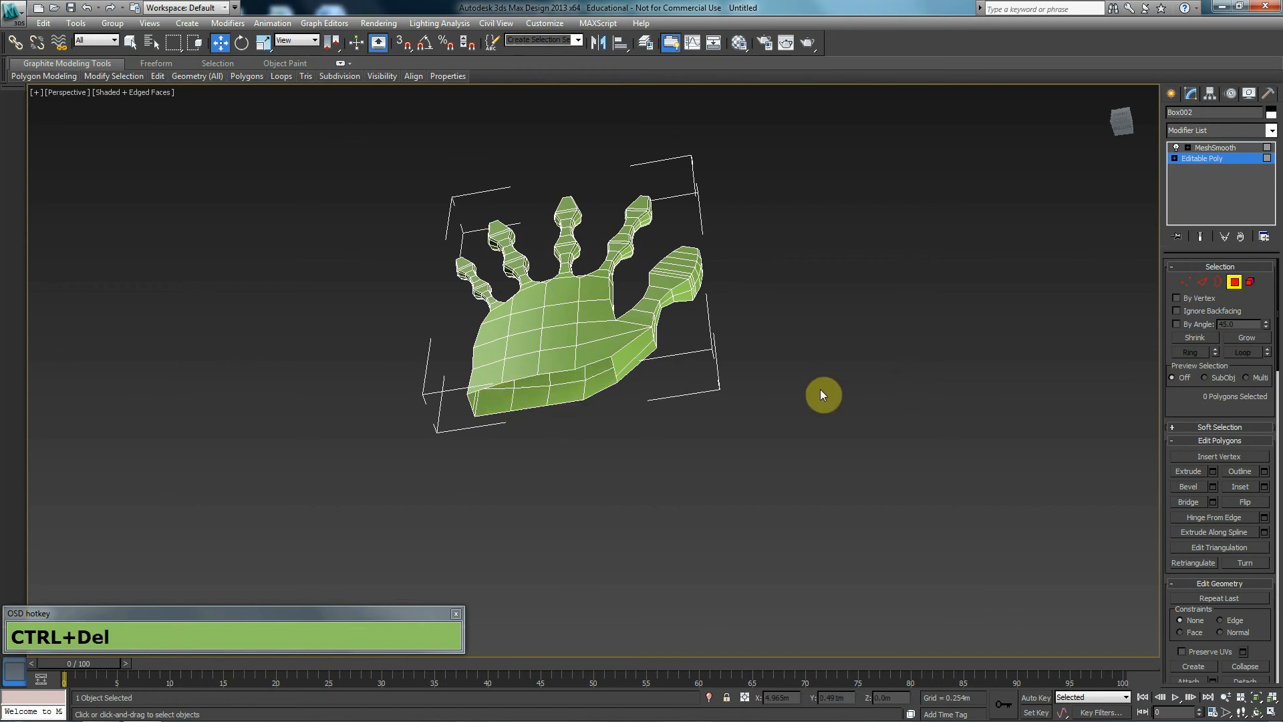
- Extend the open wrist border downward with a new row of polygons
alt+middle_drag(620, 441, 587, 457)
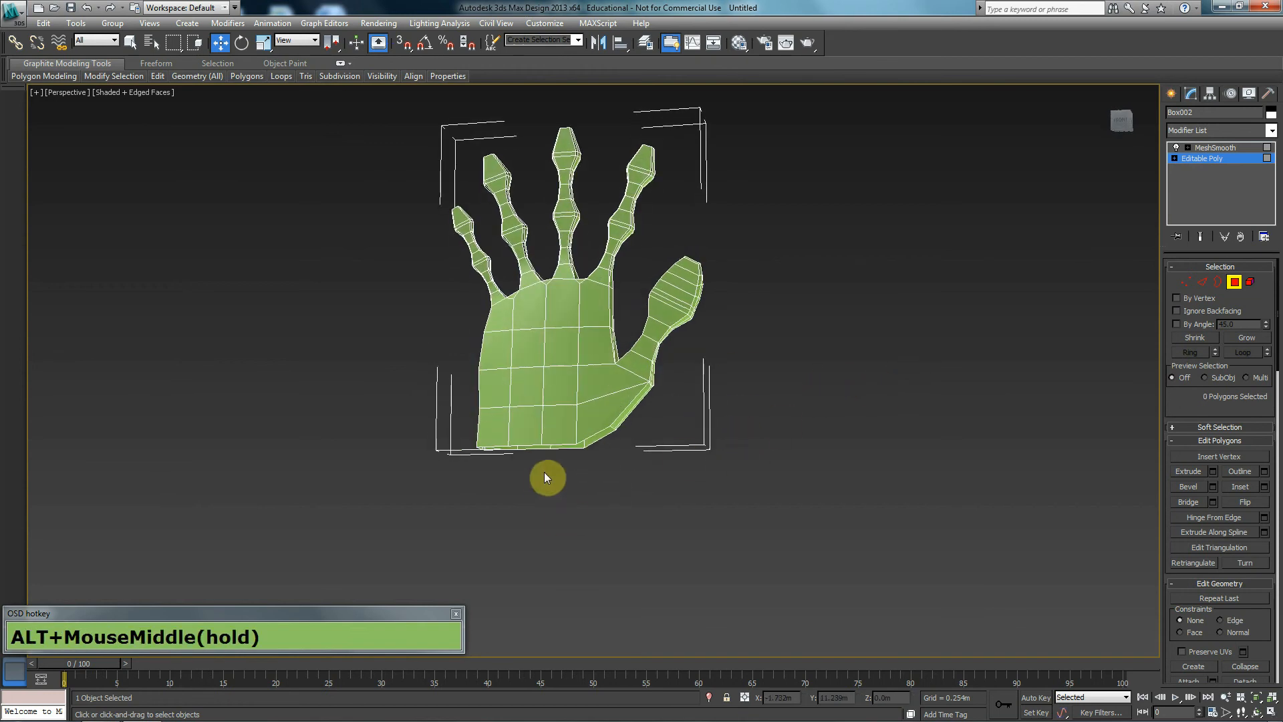
click(1216, 283)
click(559, 423)
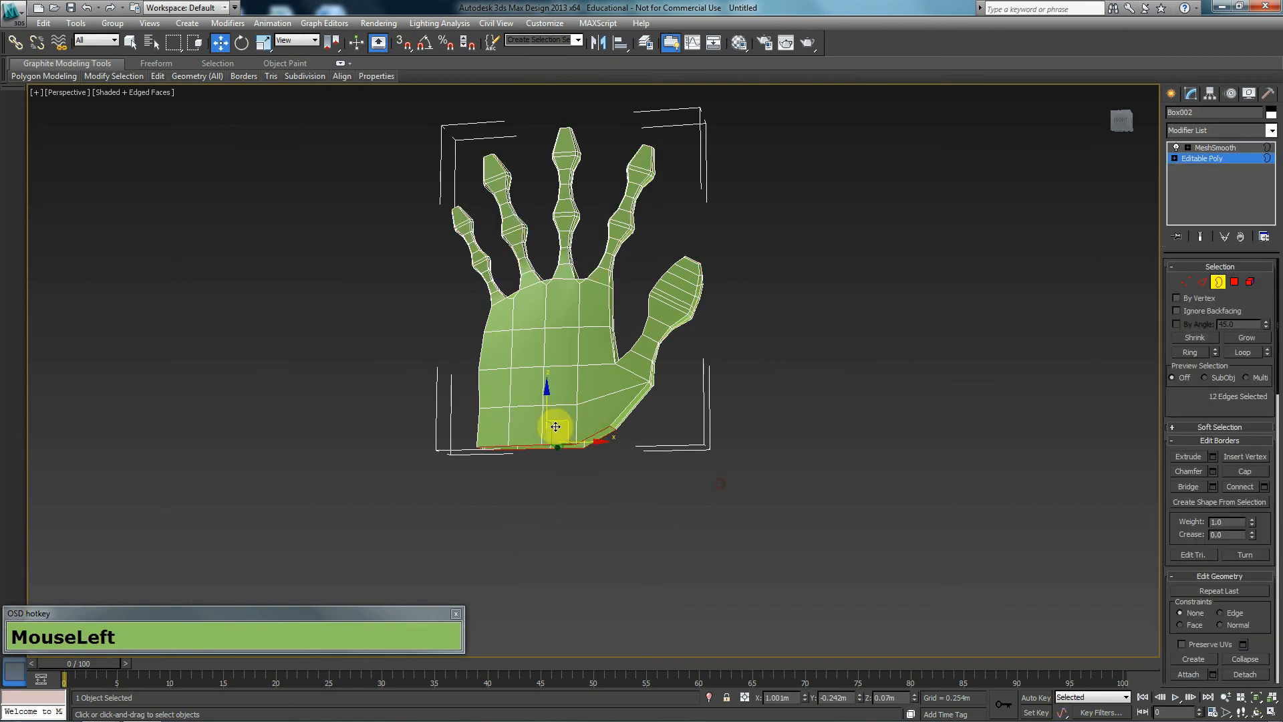
shift+drag(546, 407, 545, 447)
alt+middle_drag(604, 484, 536, 372)
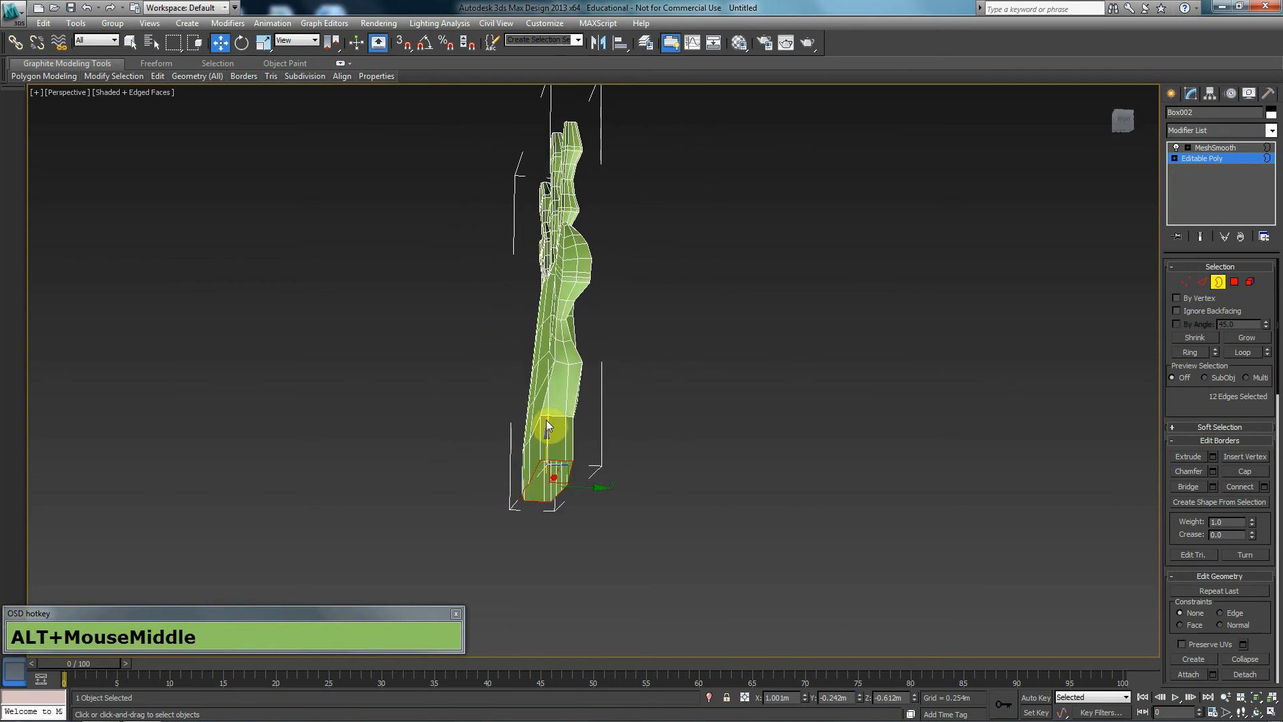
alt+middle_drag(547, 421, 584, 486)
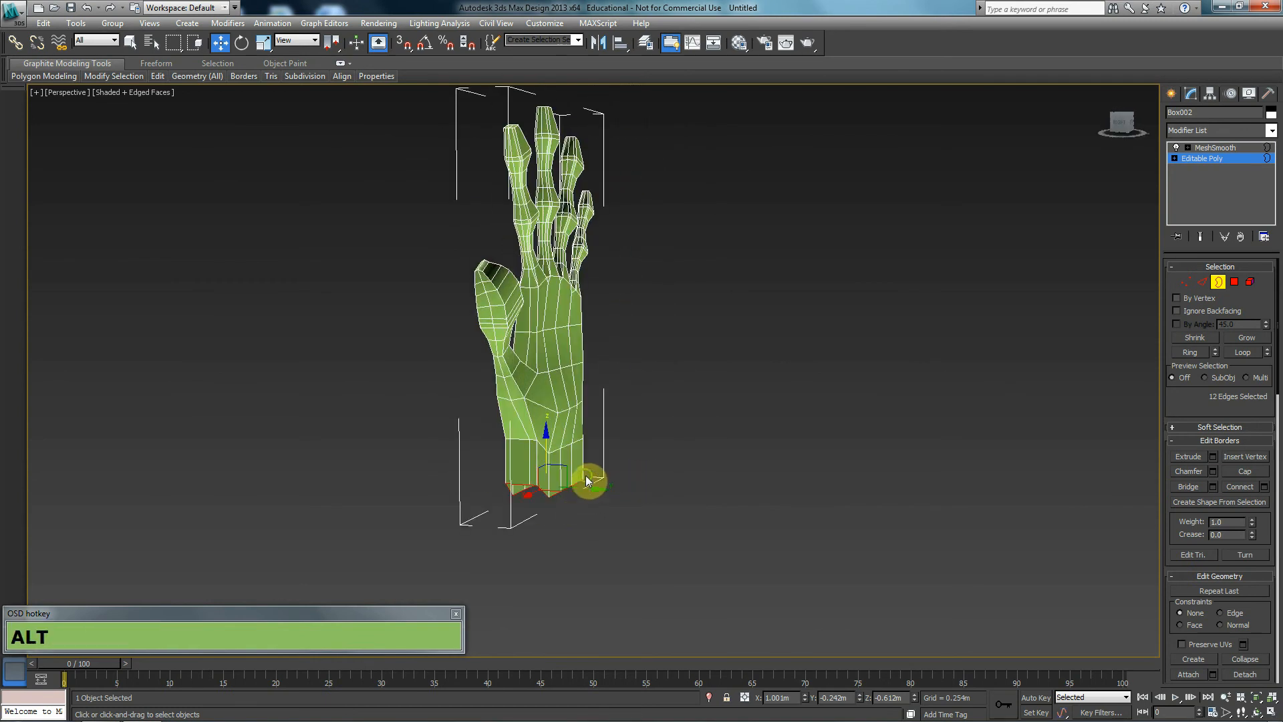
- Move three vertices on the palm's original wrist edge along the Y axis
scroll(561, 496, up, 5)
key(1)
drag(560, 525, 469, 588)
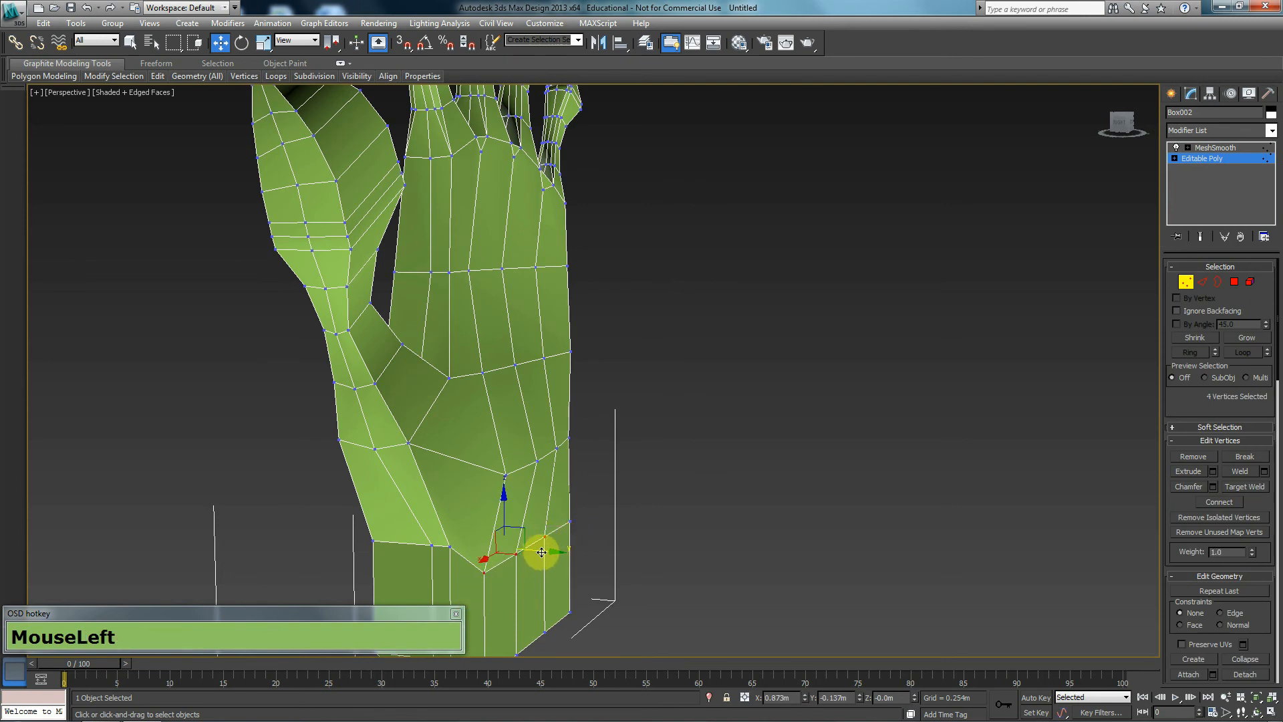
key(F3)
middle_drag(499, 590, 540, 552)
alt+drag(484, 478, 513, 528)
key(alt+F3)
drag(604, 522, 616, 524)
mouse_move(616, 524)
alt+middle_down()
mouse_move(491, 550)
mouse_move(452, 539)
mouse_move(604, 531)
alt+middle_up()
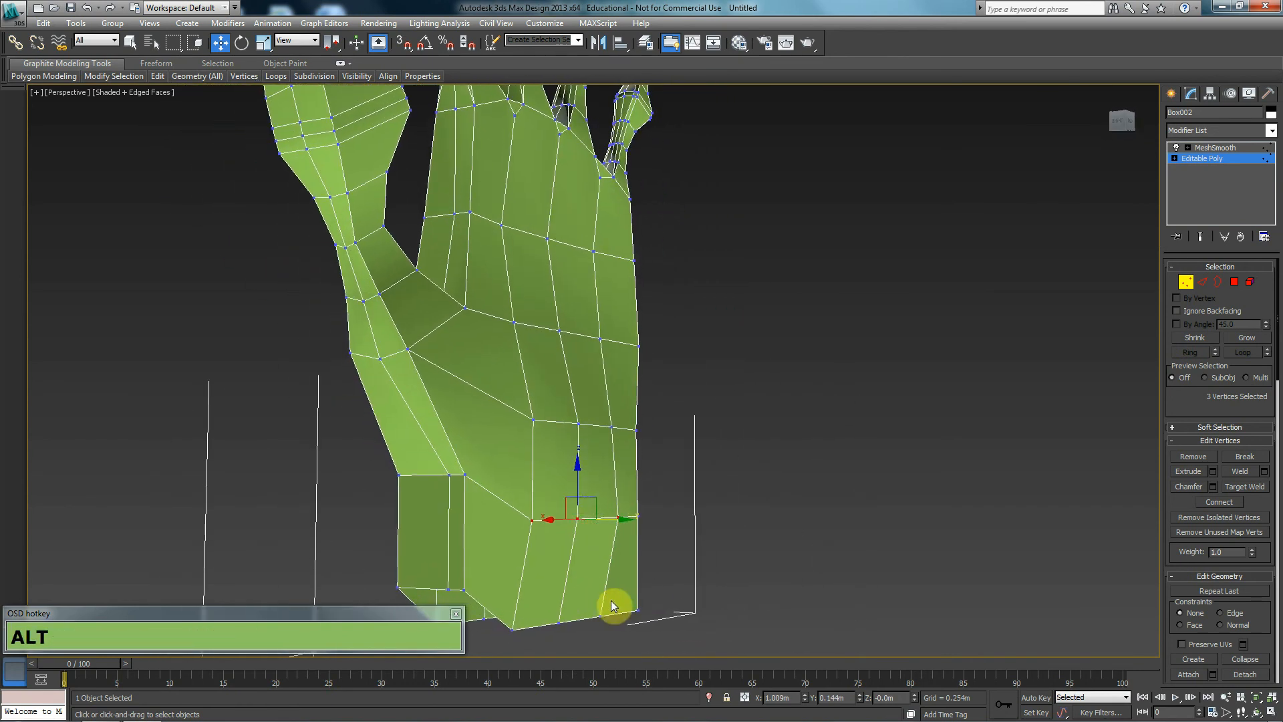
- Delete the lowest row of vertices to remove the wrist extension
key(F3)
drag(677, 571, 329, 644)
key(Delete)
key(F3)
- Move the three lowest vertices of the palm's corner edge on the little-finger side along the X axis
mouse_move(588, 553)
alt+middle_down()
mouse_move(470, 591)
mouse_move(572, 577)
alt+middle_up()
click(616, 568)
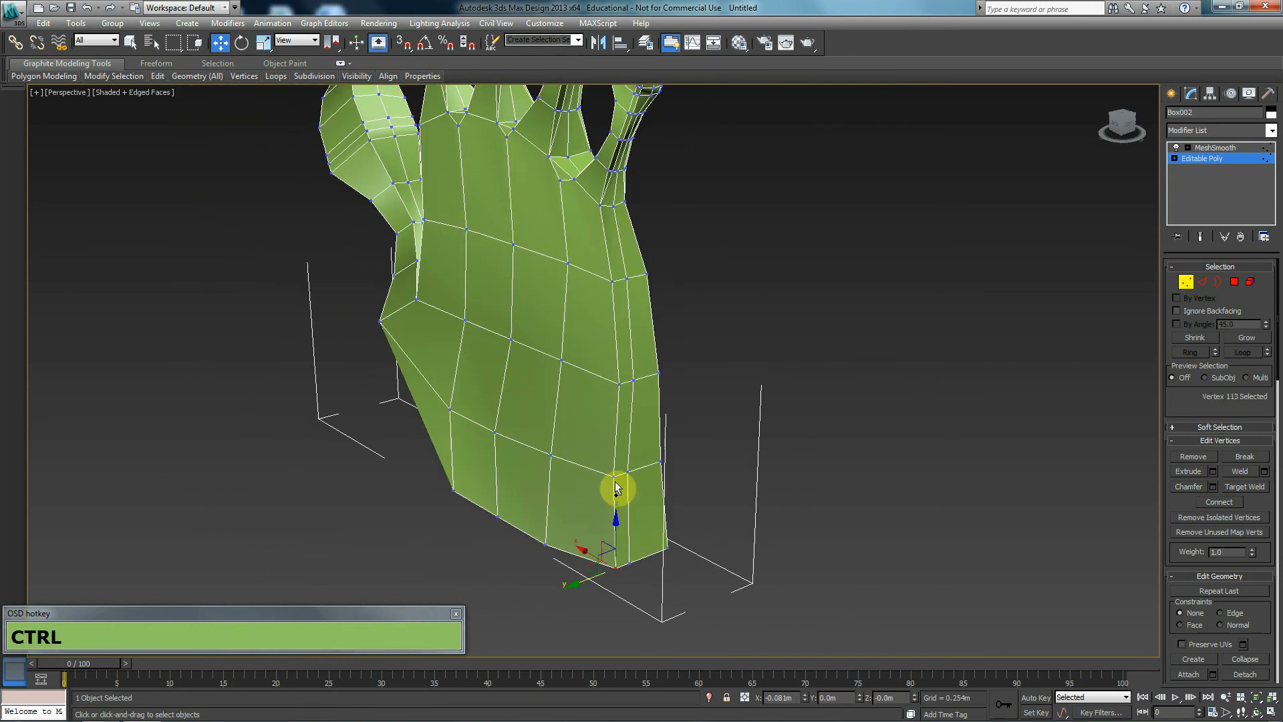
ctrl+click(614, 476)
ctrl+click(620, 386)
alt+middle_drag(590, 428, 587, 469)
drag(571, 466, 624, 453)
key(ctrl+z)
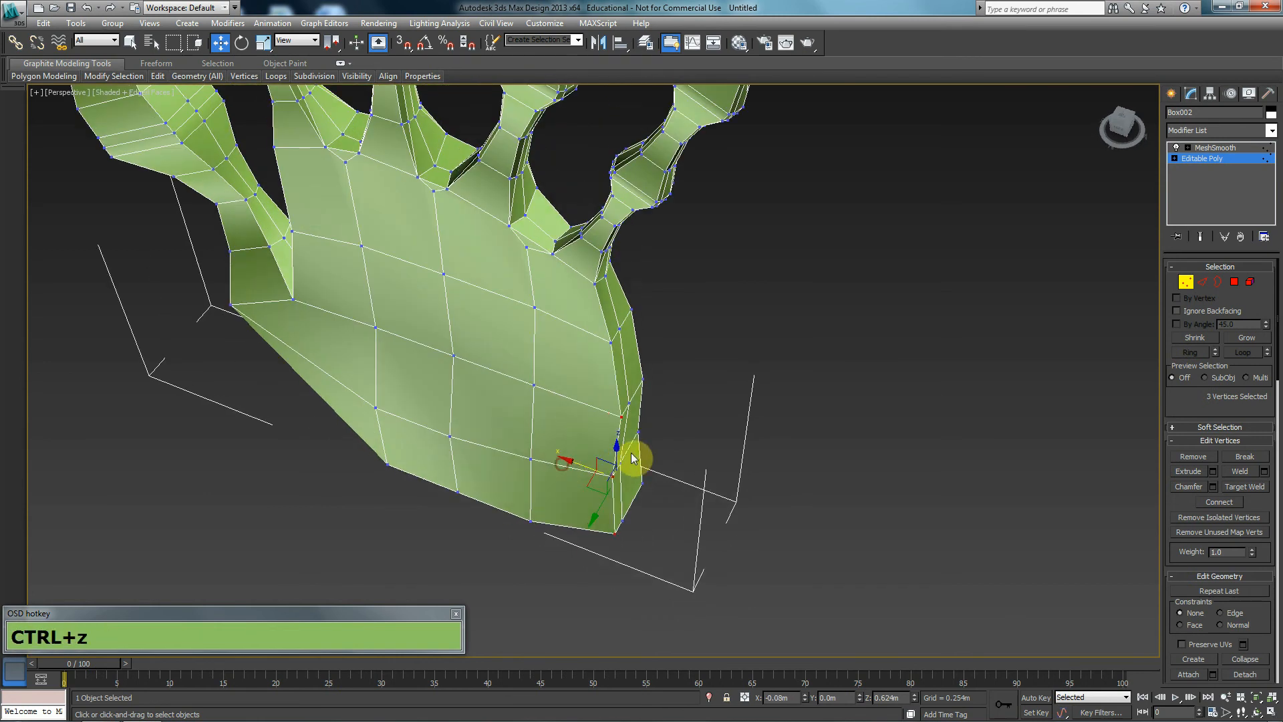
alt+middle_drag(624, 453, 607, 487)
drag(573, 458, 565, 364)
- Move the four lower vertices of the palm's corner edge on the little-finger side along the X axis
click(613, 392)
alt+middle_drag(695, 540, 653, 450)
click(633, 421)
ctrl+click(629, 489)
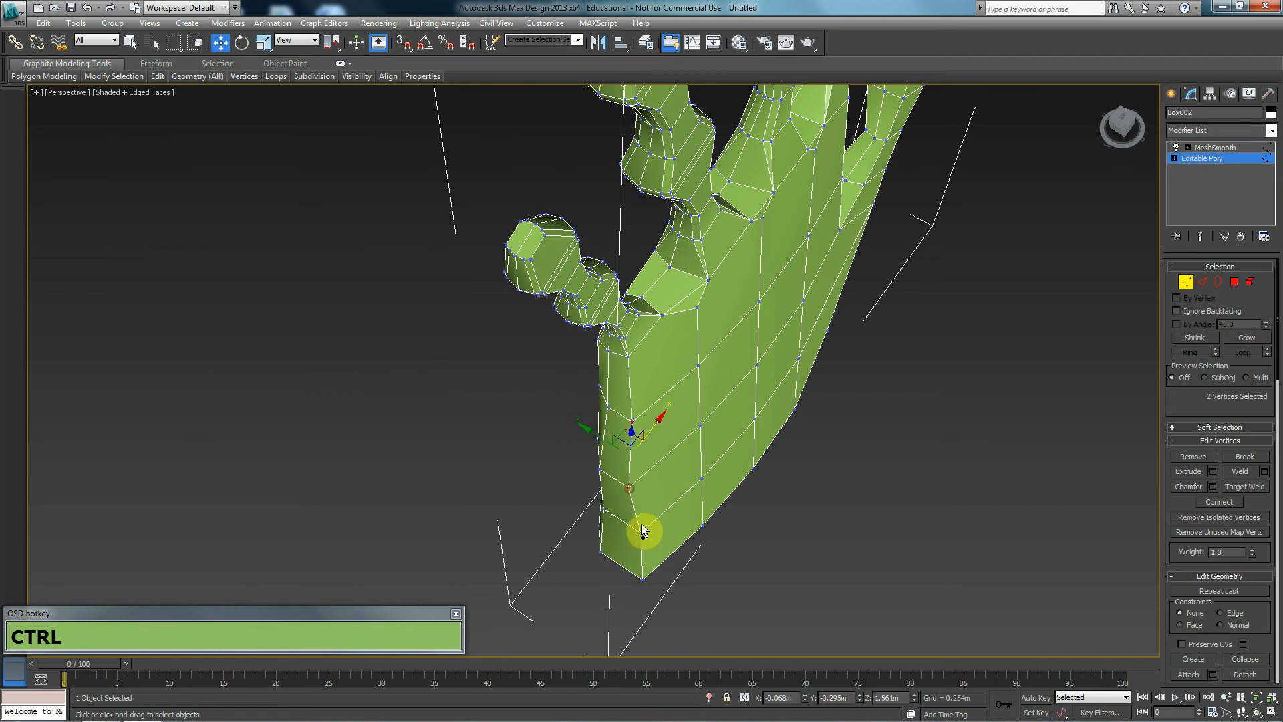
ctrl+click(642, 531)
ctrl+click(643, 579)
drag(665, 476, 681, 466)
- Select the vertices along the palm's side edge between the thumb and the index finger
alt+middle_drag(968, 406, 856, 452)
middle_drag(855, 452, 753, 501)
click(743, 356)
ctrl+click(750, 228)
ctrl+click(741, 447)
ctrl+click(754, 488)
ctrl+click(773, 384)
ctrl+click(793, 262)
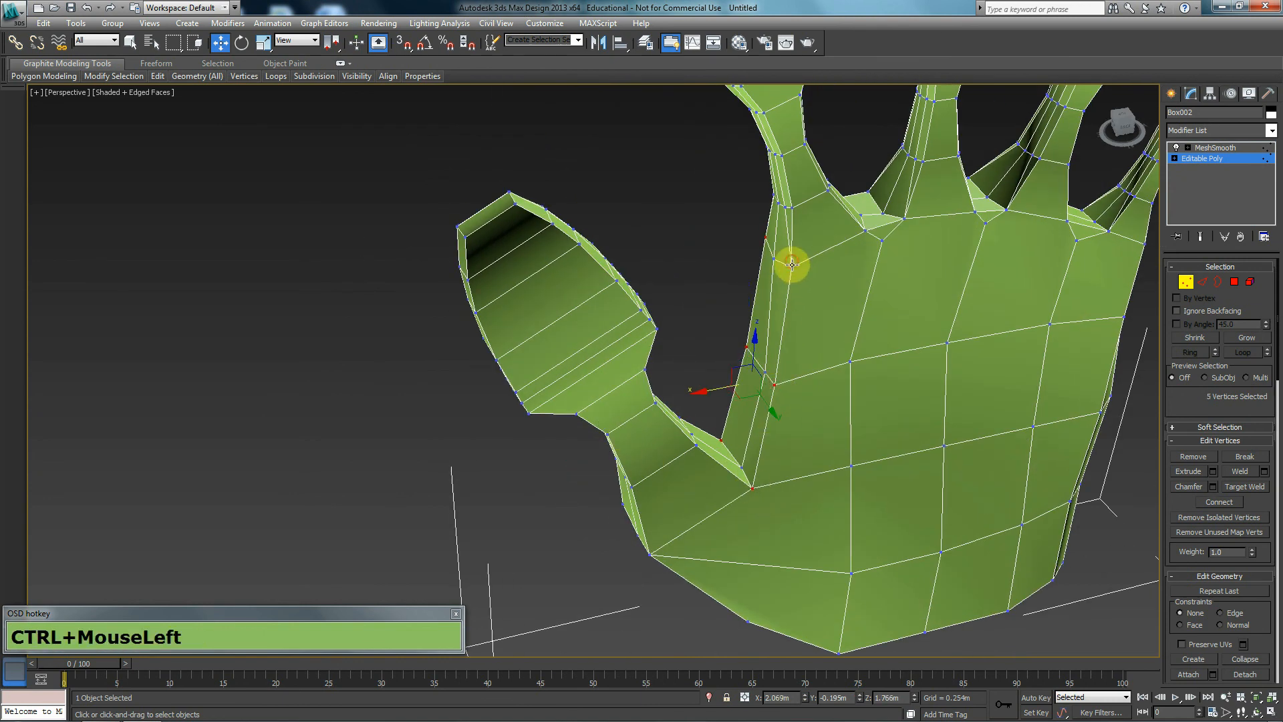
ctrl+click(737, 376)
alt+middle_drag(739, 375, 1180, 281)
click(1183, 281)
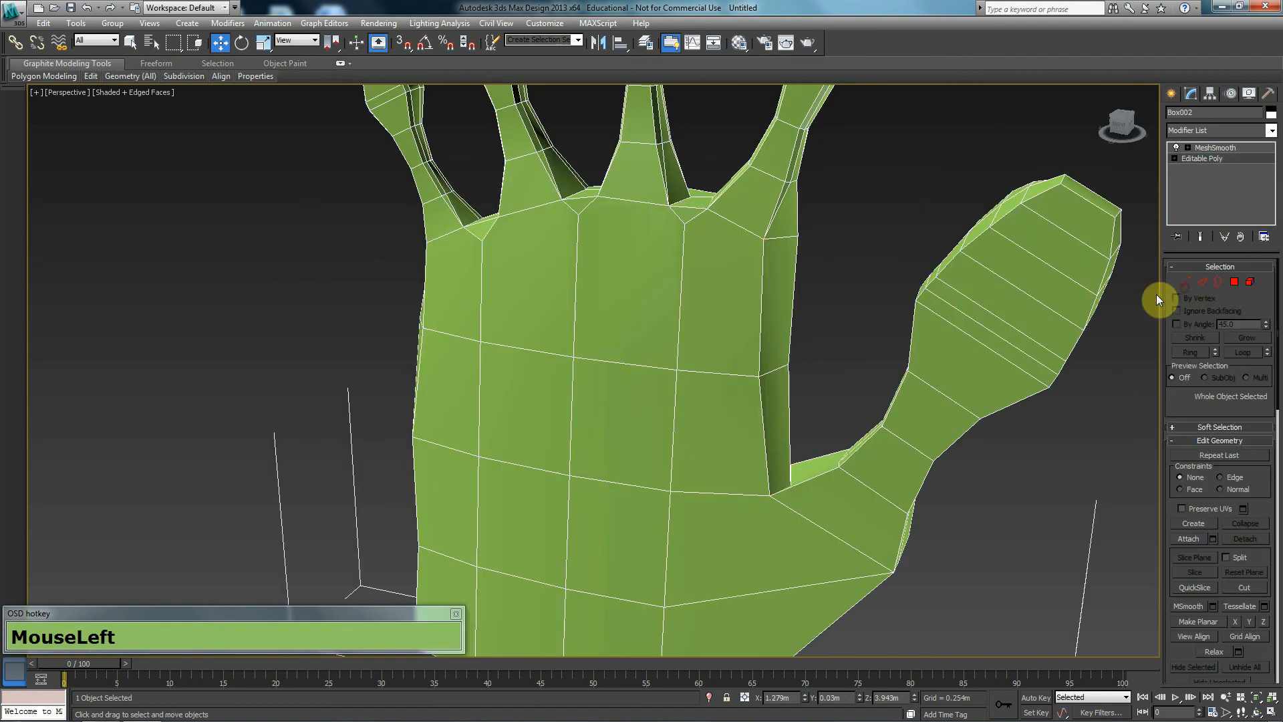
- Try to scale the open wrist border
scroll(788, 335, down, 4)
alt+middle_drag(788, 335, 769, 255)
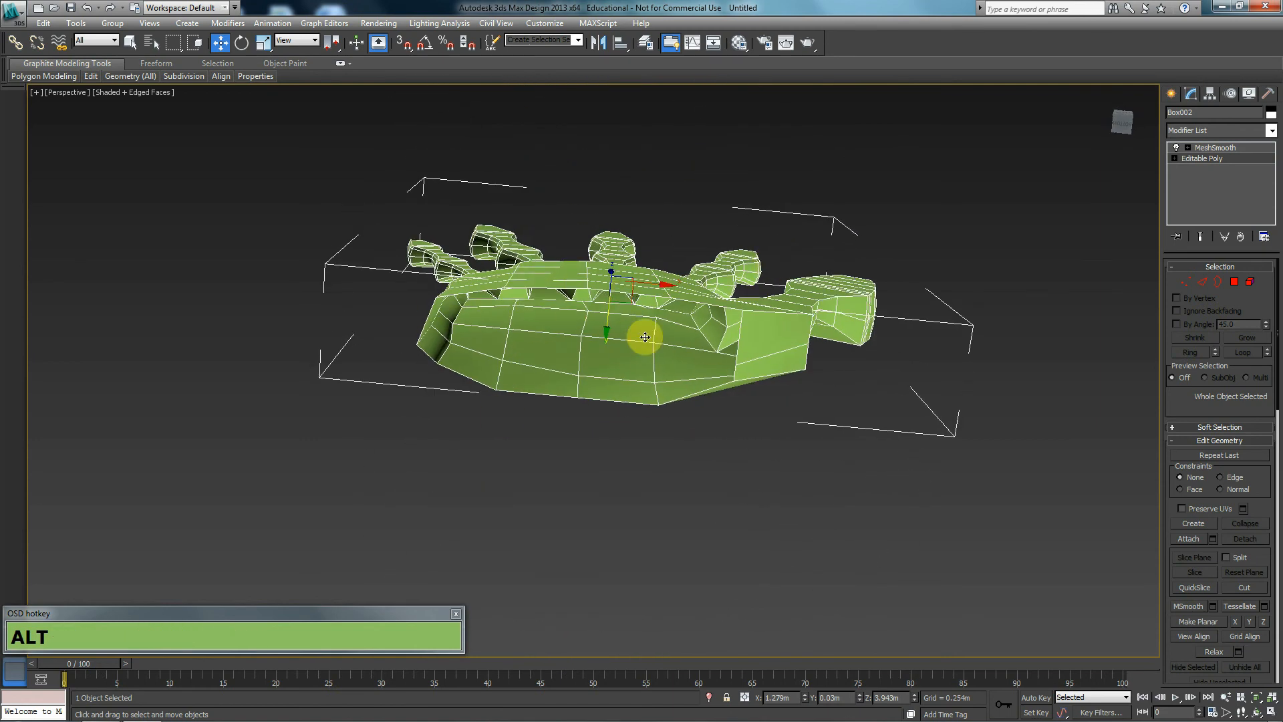
click(1217, 281)
click(653, 402)
key(r)
drag(587, 286, 592, 274)
alt+middle_drag(601, 314, 711, 427)
key(ctrl+z)
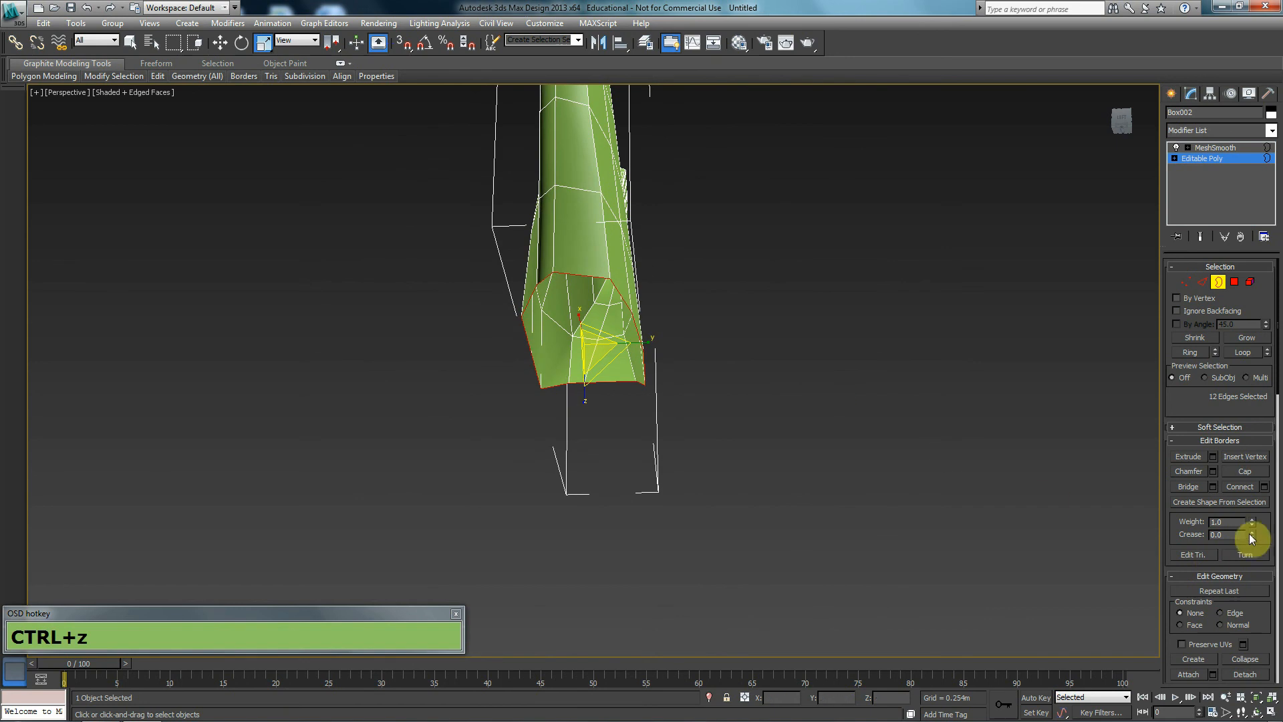
- Enable soft selection with a falloff of 1.046 m and widen the open wrist border along the Y axis
click(1226, 431)
click(1213, 391)
drag(1253, 435, 1255, 353)
alt+middle_drag(708, 461, 615, 433)
drag(630, 332, 645, 335)
mouse_move(645, 335)
alt+middle_down()
mouse_move(601, 338)
mouse_move(579, 309)
alt+middle_up()
- Narrow the soft-selected wrist border along the X axis and widen it further along the Y axis
click(533, 323)
drag(534, 324, 552, 328)
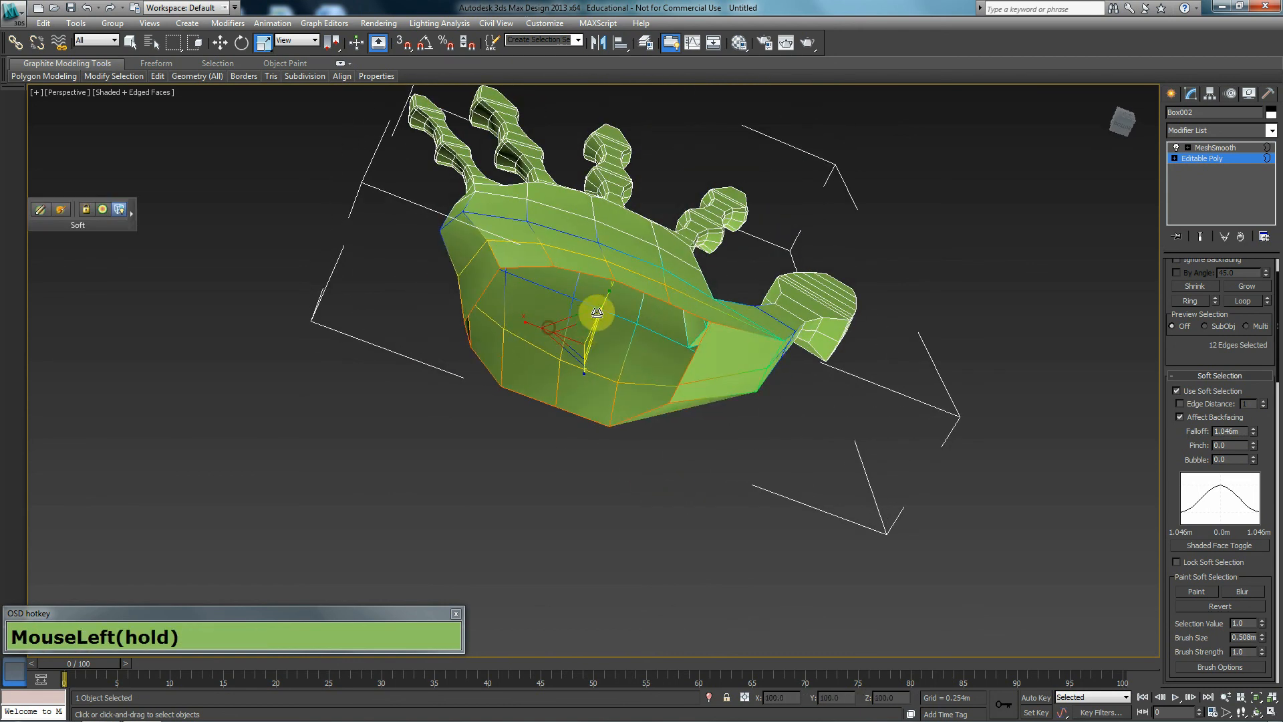
drag(607, 292, 614, 278)
alt+middle_drag(618, 377, 452, 444)
scroll(652, 471, down, 3)
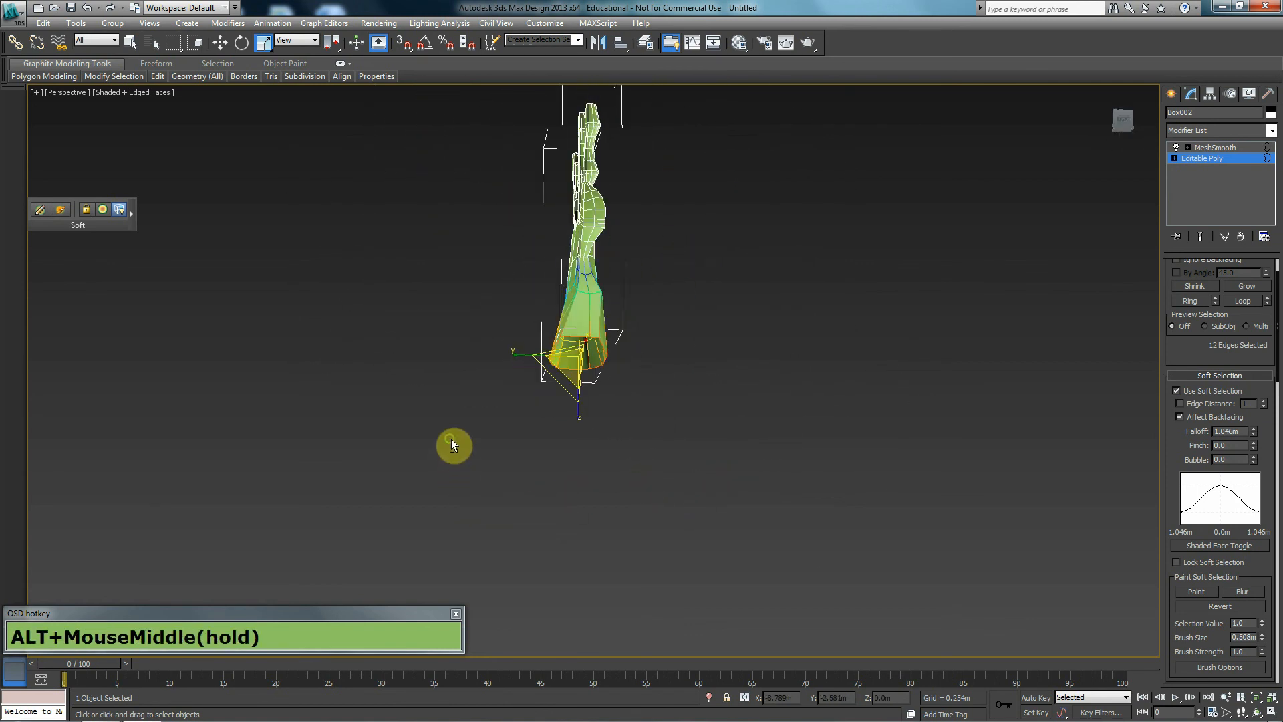
- Try to convert the hand to an Editable Poly with its MeshSmooth applied and select the wrist border
right_click(554, 372)
mouse_move(615, 498)
click(730, 510)
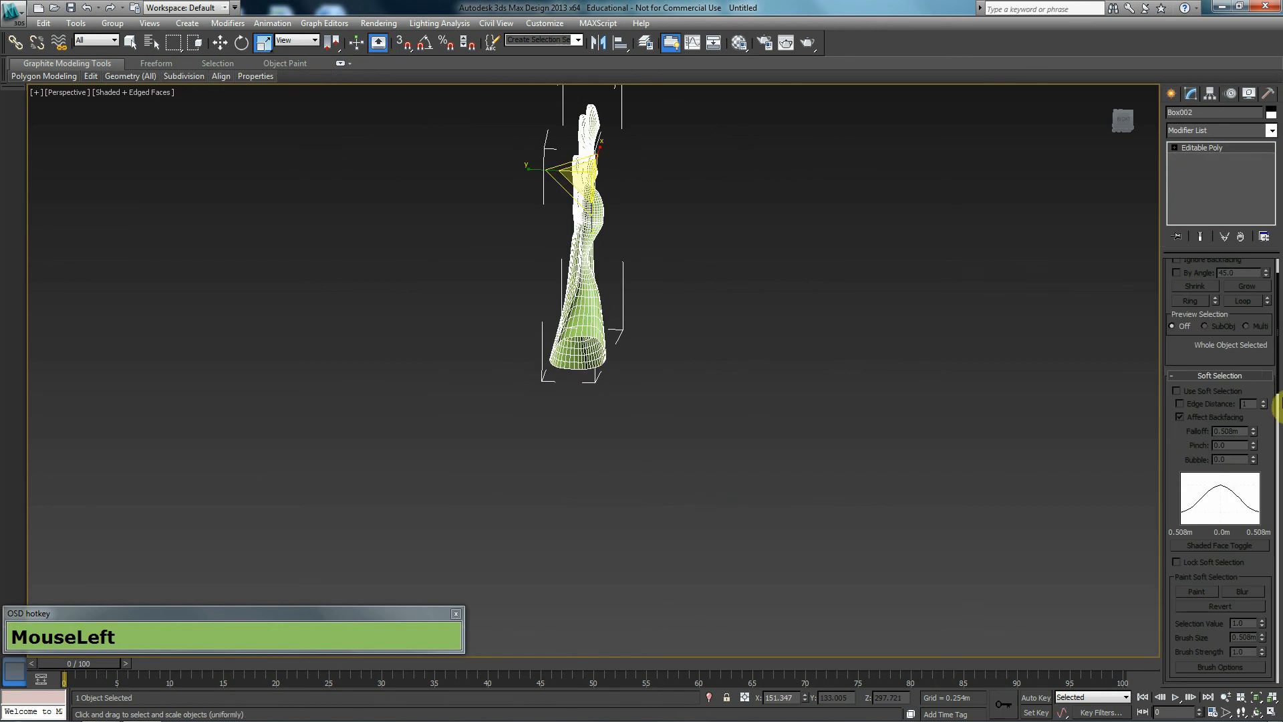
drag(1200, 344, 1196, 396)
click(1219, 282)
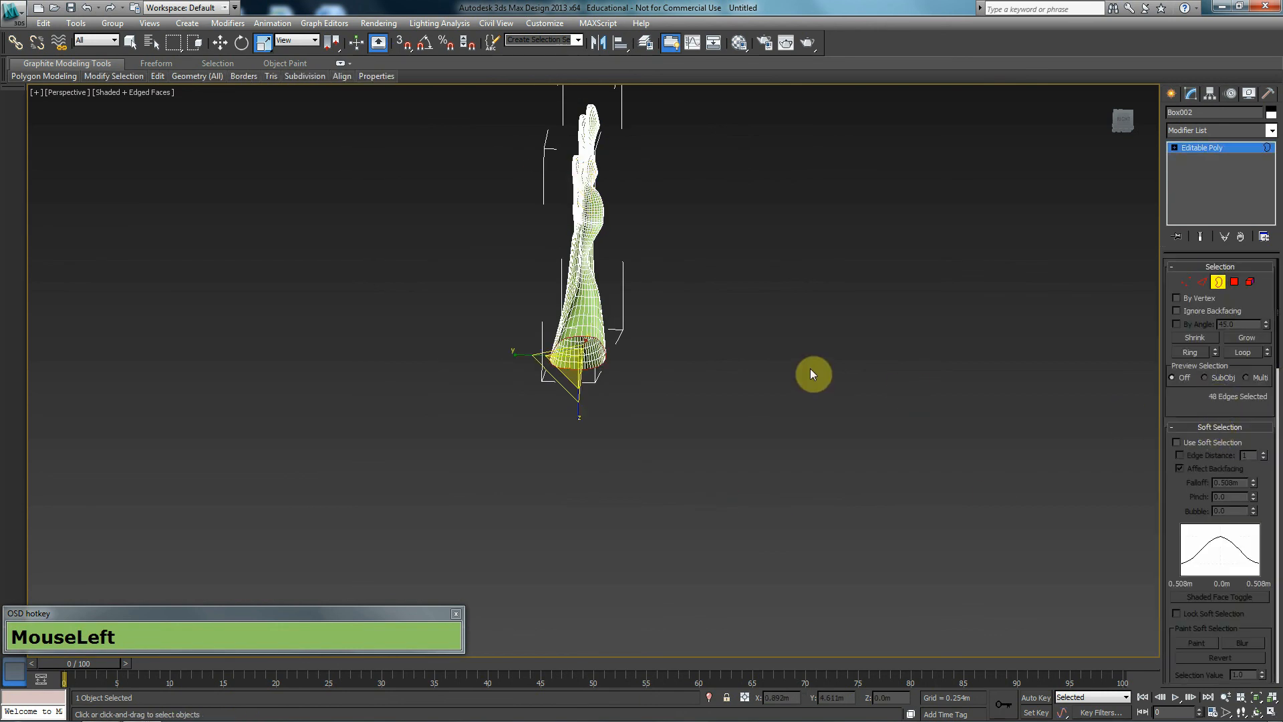
key(ctrl+z)
- Remove the MeshSmooth modifier from the hand and convert the object to an Editable Poly
alt+middle_drag(685, 384, 999, 285)
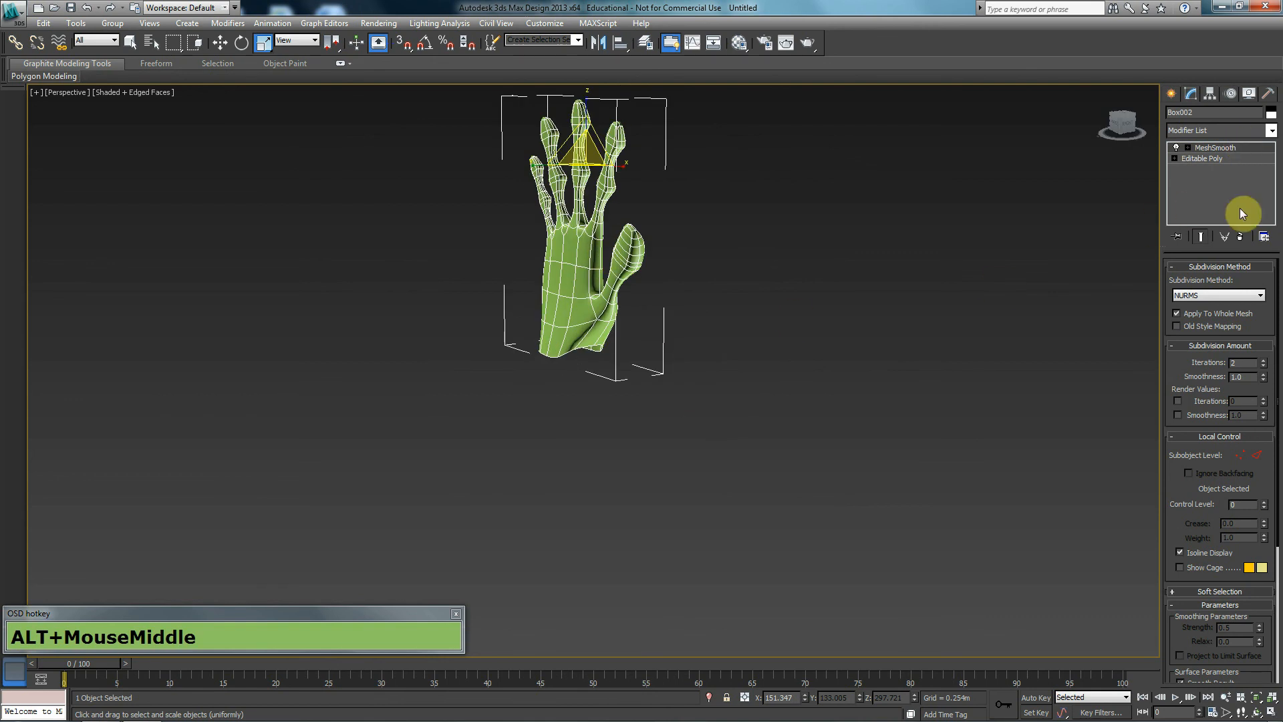
click(1240, 235)
right_click(416, 262)
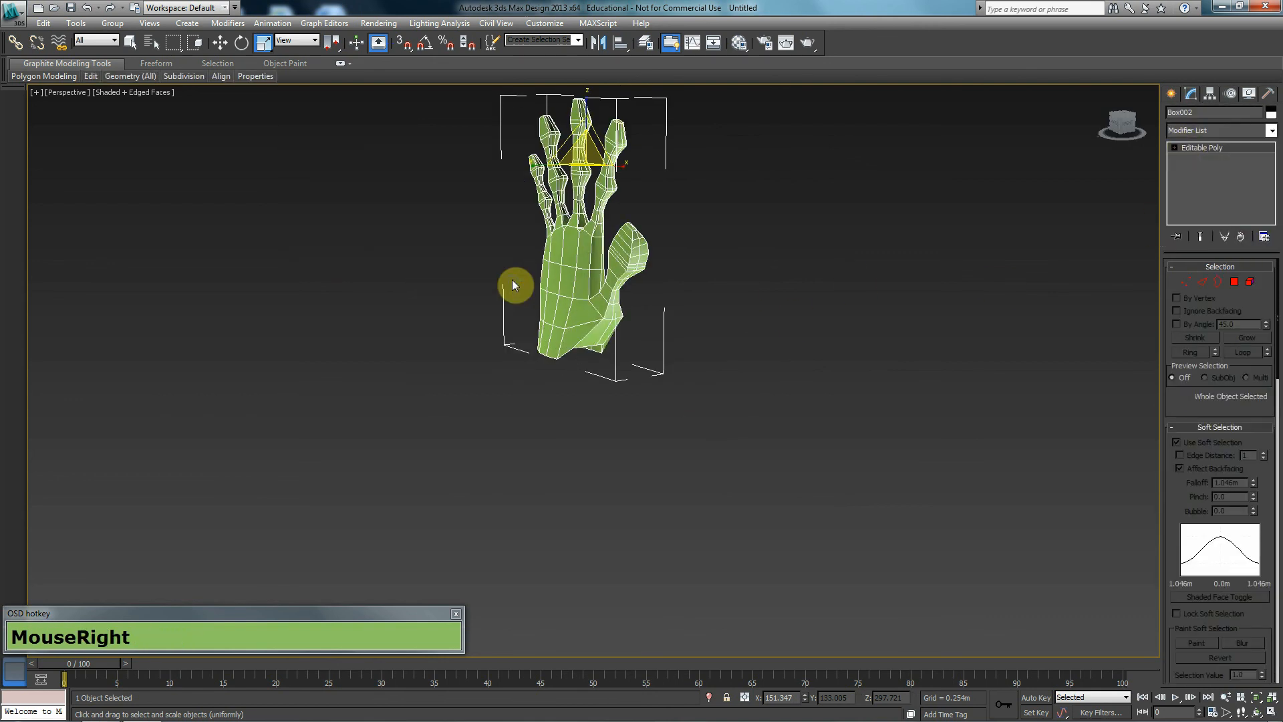
right_drag(578, 266, 740, 398)
click(738, 397)
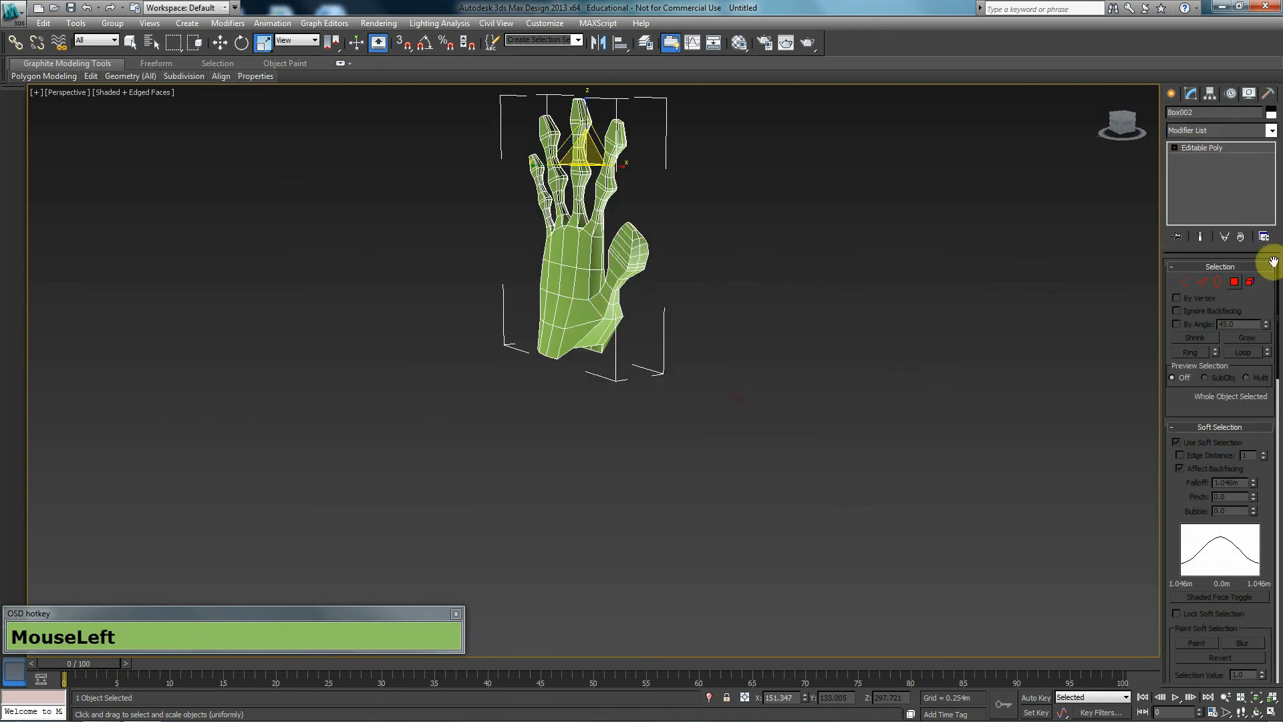
- Turn off soft selection for the hand's open wrist border and leave border editing
click(1217, 281)
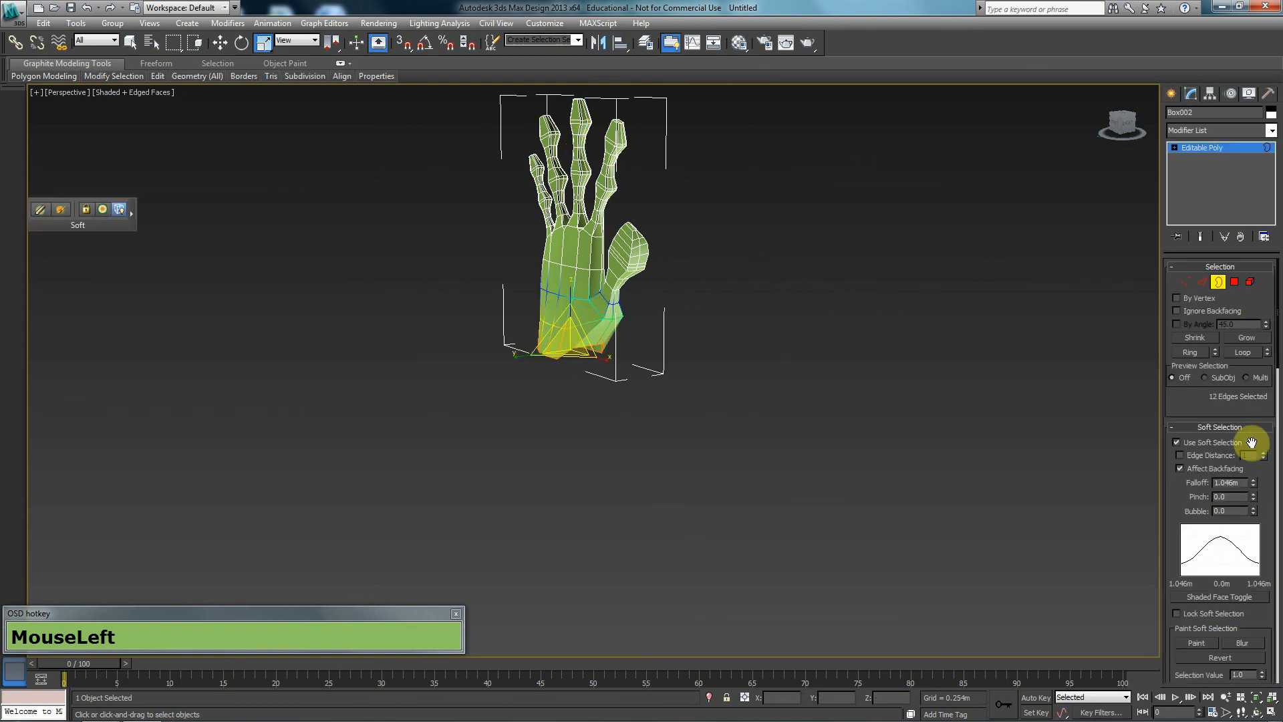
click(1230, 444)
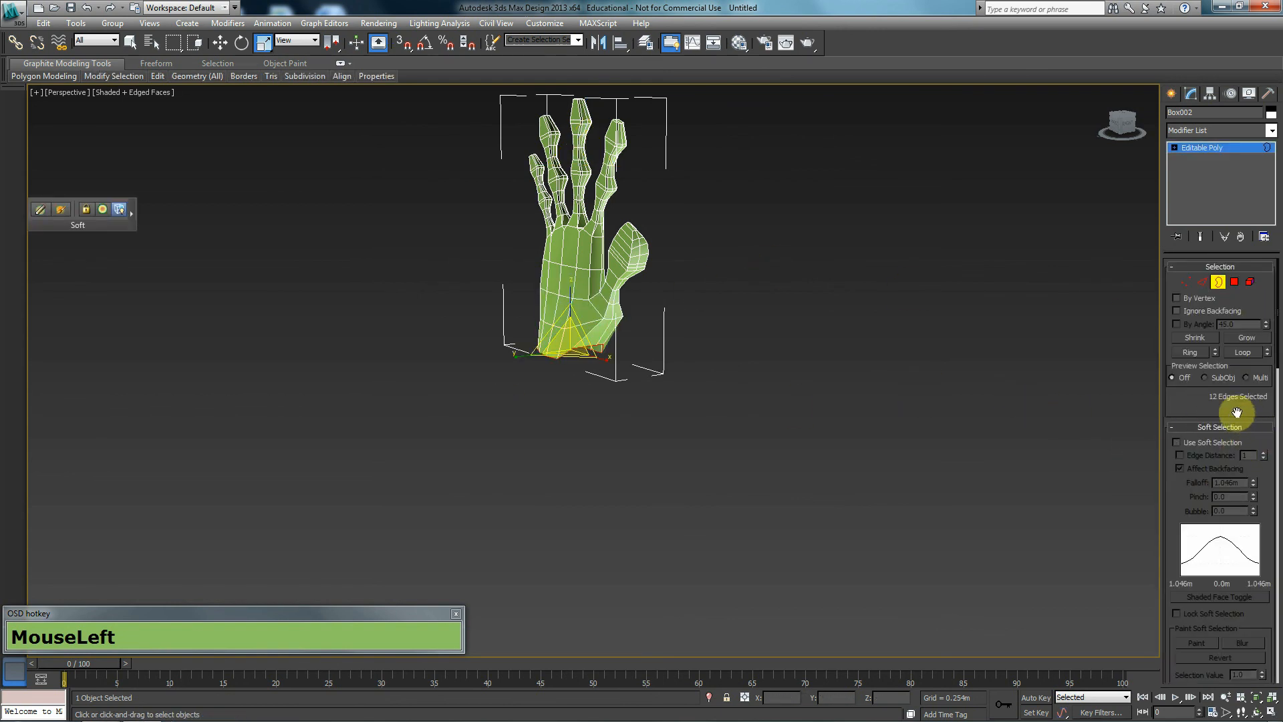
scroll(943, 422, up, 5)
scroll(671, 419, down, 3)
alt+middle_drag(671, 419, 687, 384)
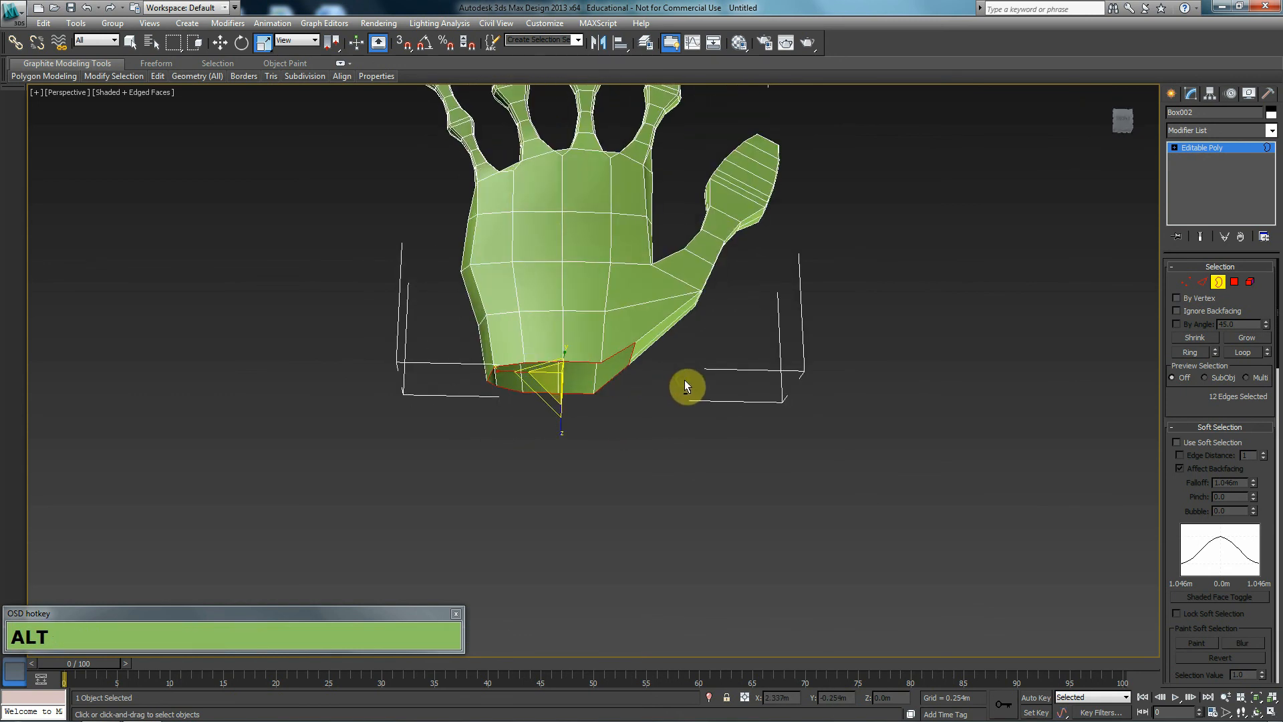
click(1219, 283)
middle_drag(470, 286, 495, 377)
click(9, 10)
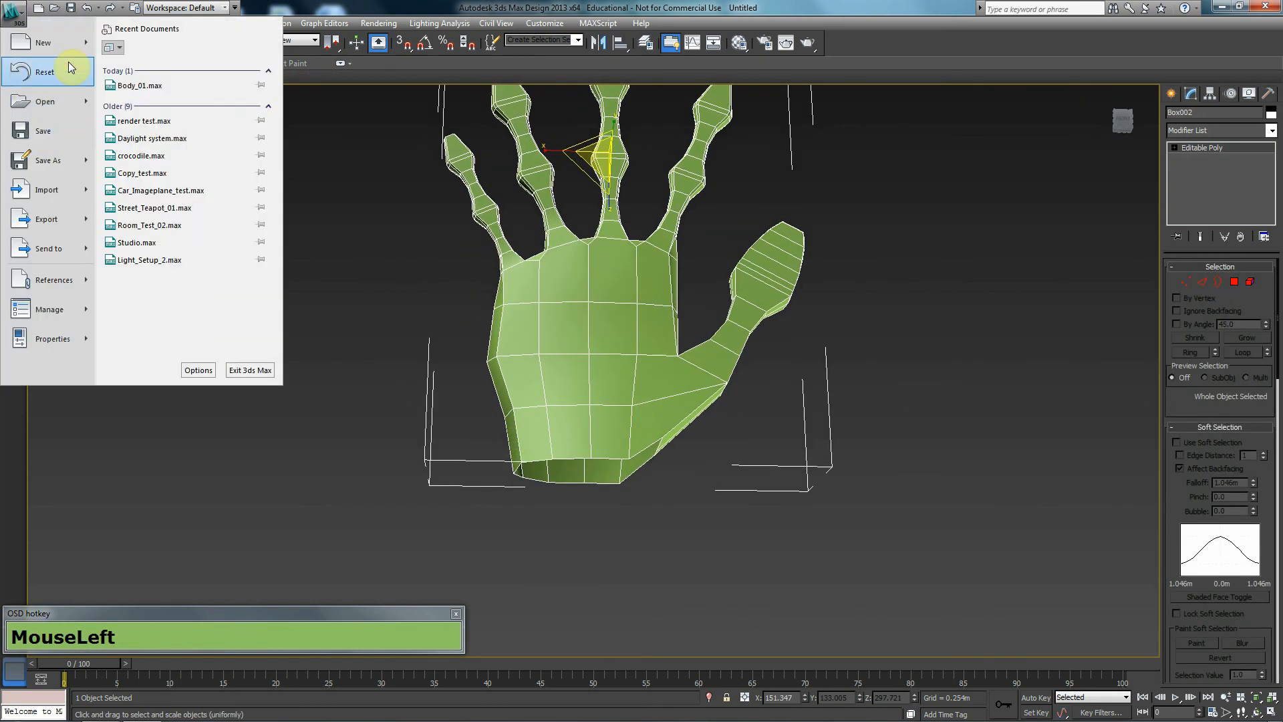
click(463, 328)
click(524, 301)
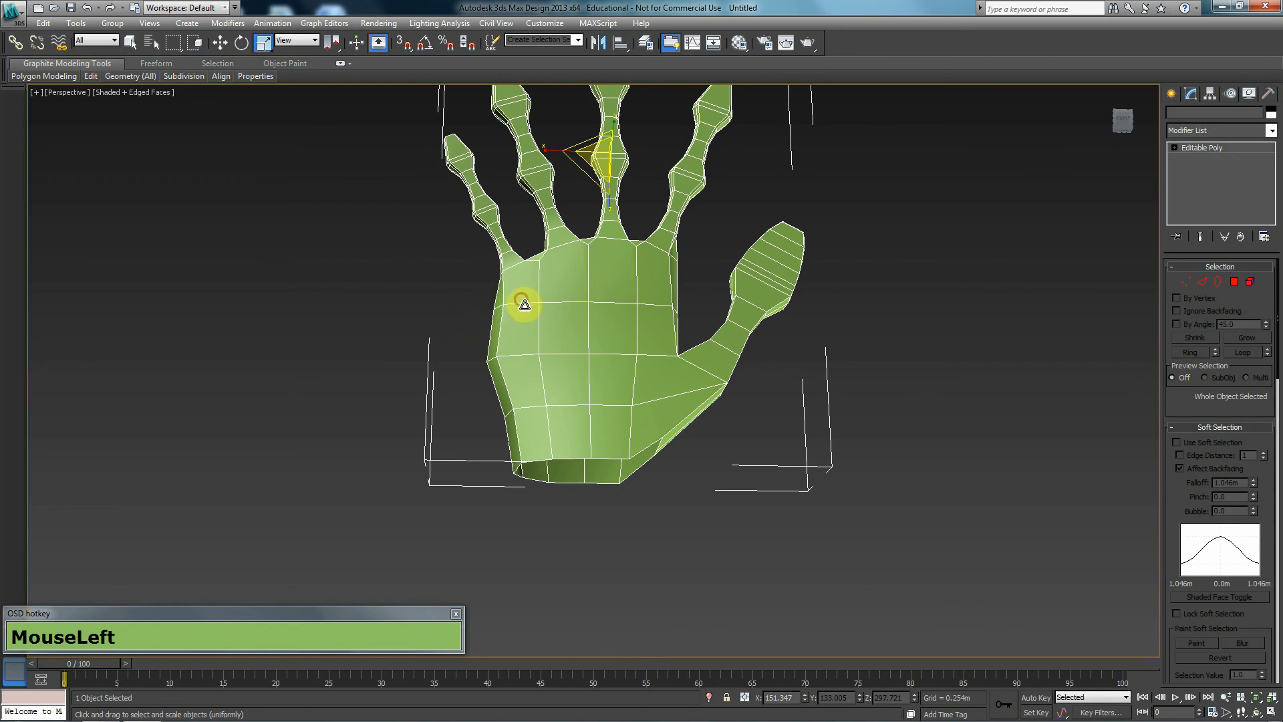
alt+middle_drag(423, 358, 334, 409)
middle_drag(572, 323, 510, 395)
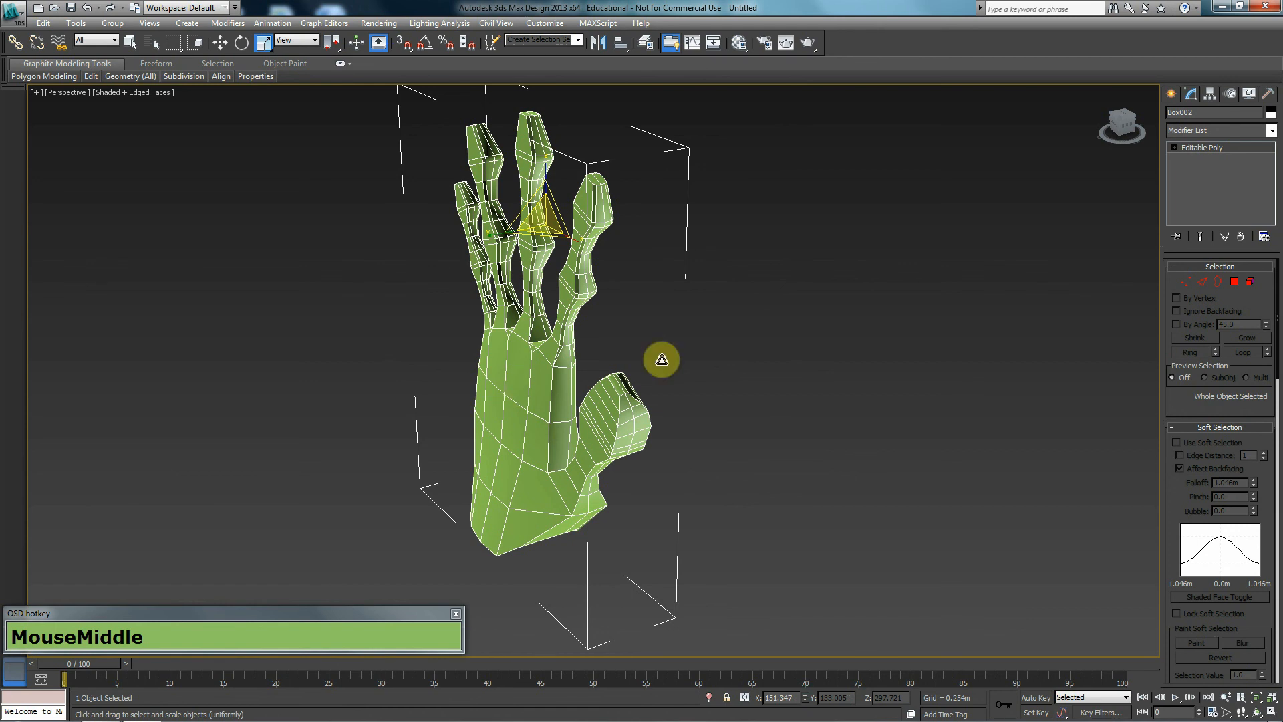
- Select the open border at the hand's wrist
click(1217, 282)
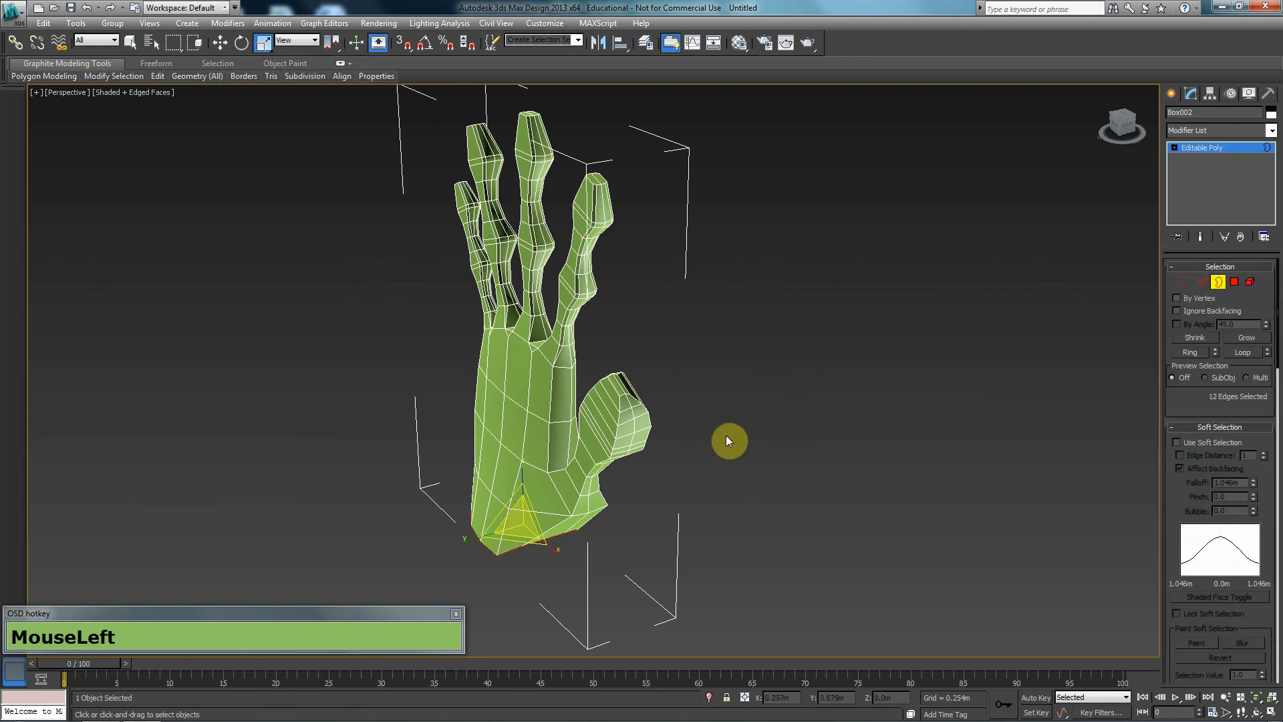
drag(1129, 131, 767, 458)
click(565, 506)
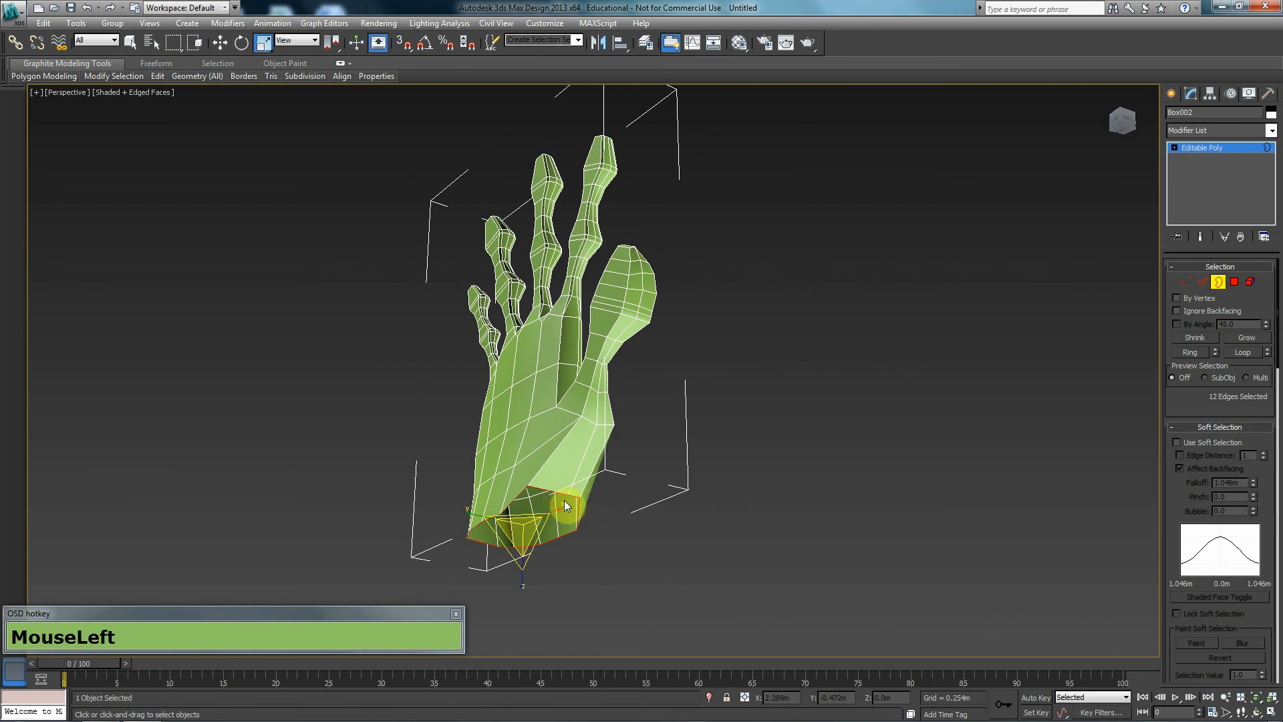